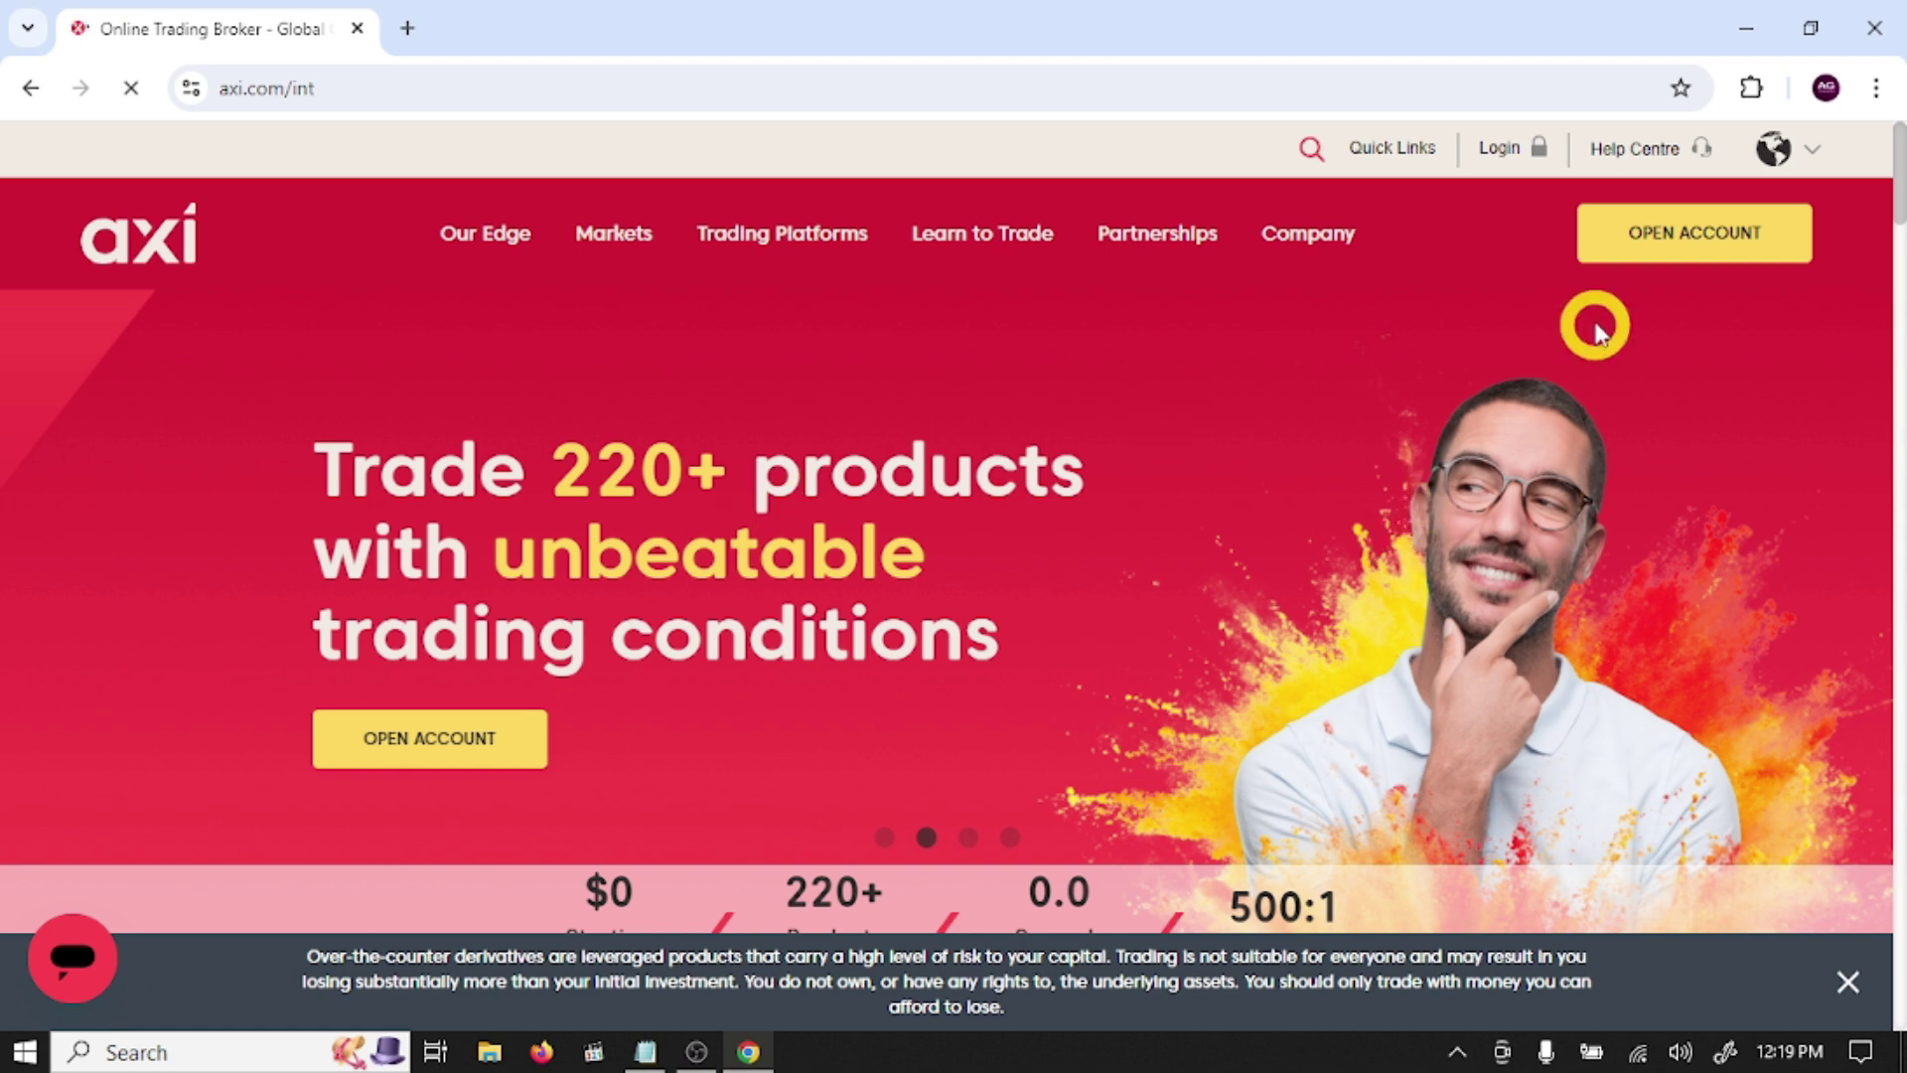
# Step: Open the account creation form and fill in the saved email address
pyautogui.click(1703, 238)
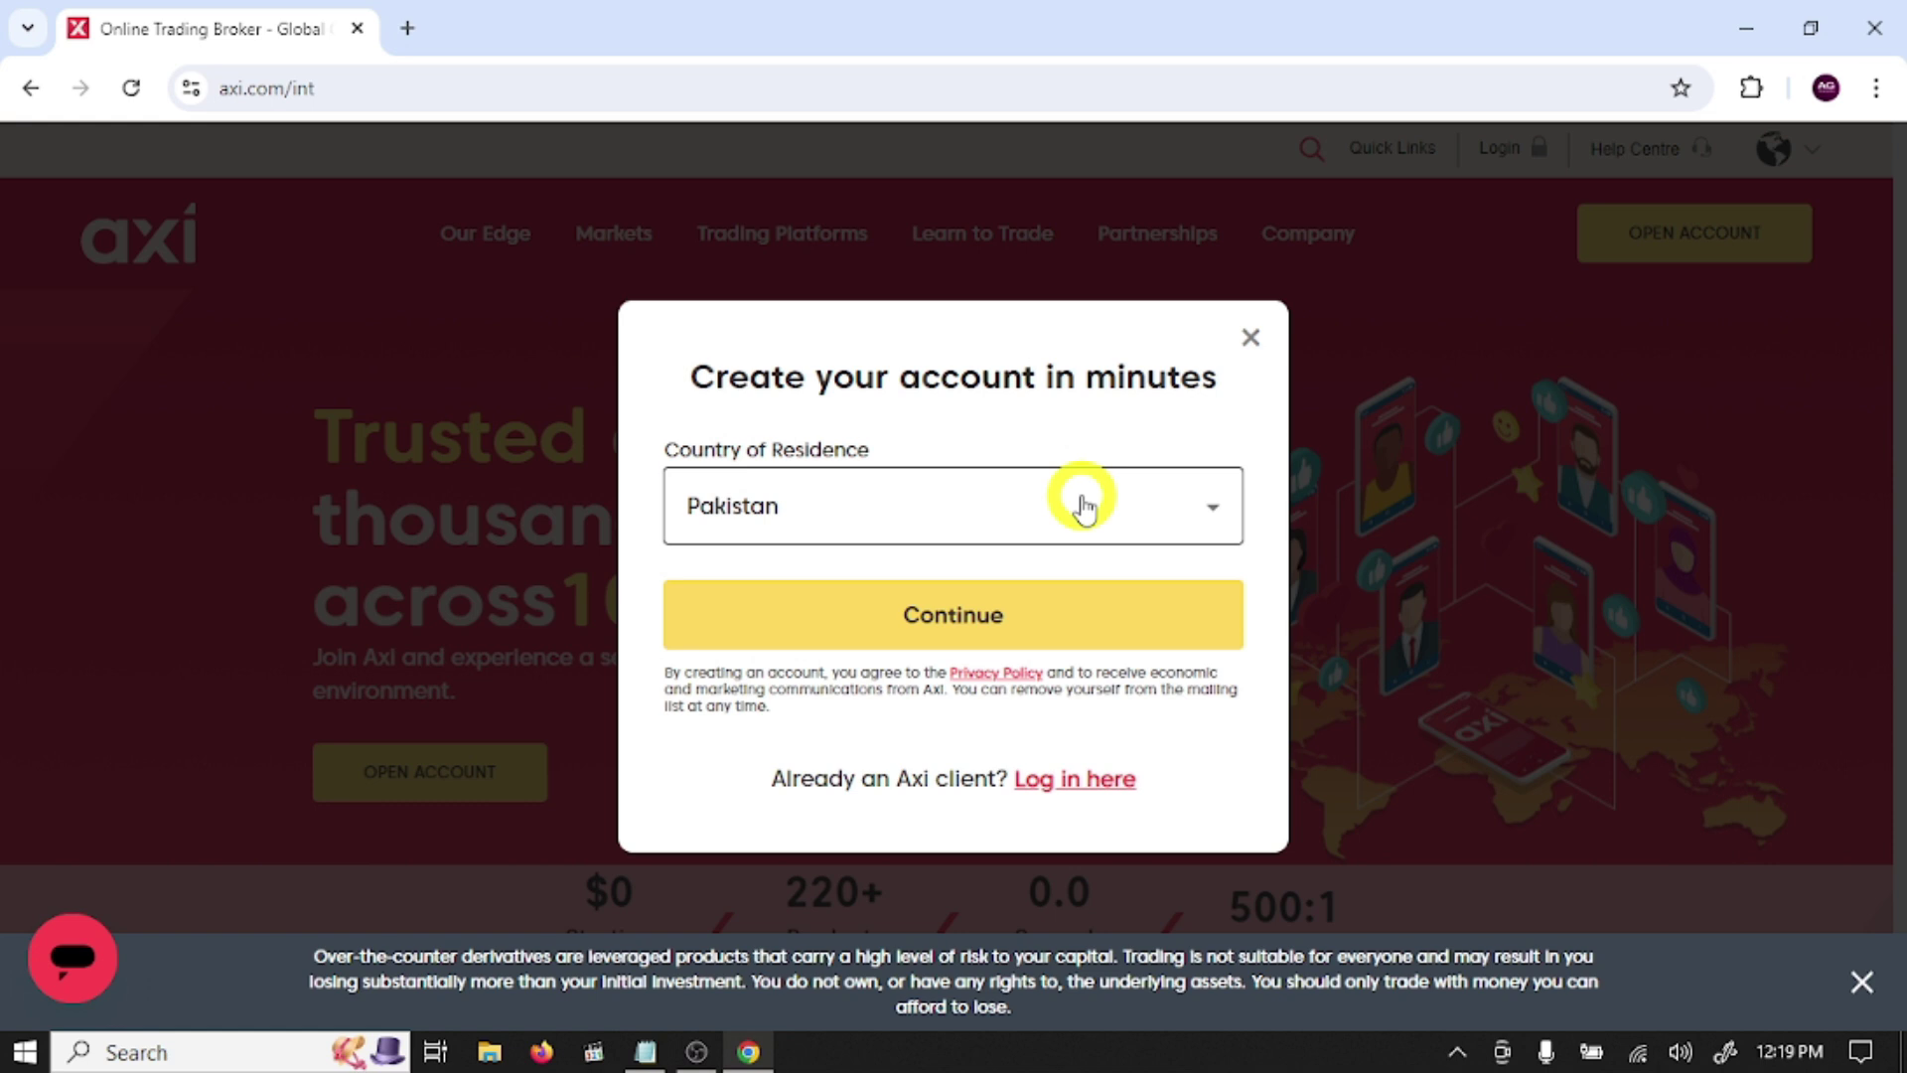
pyautogui.click(988, 609)
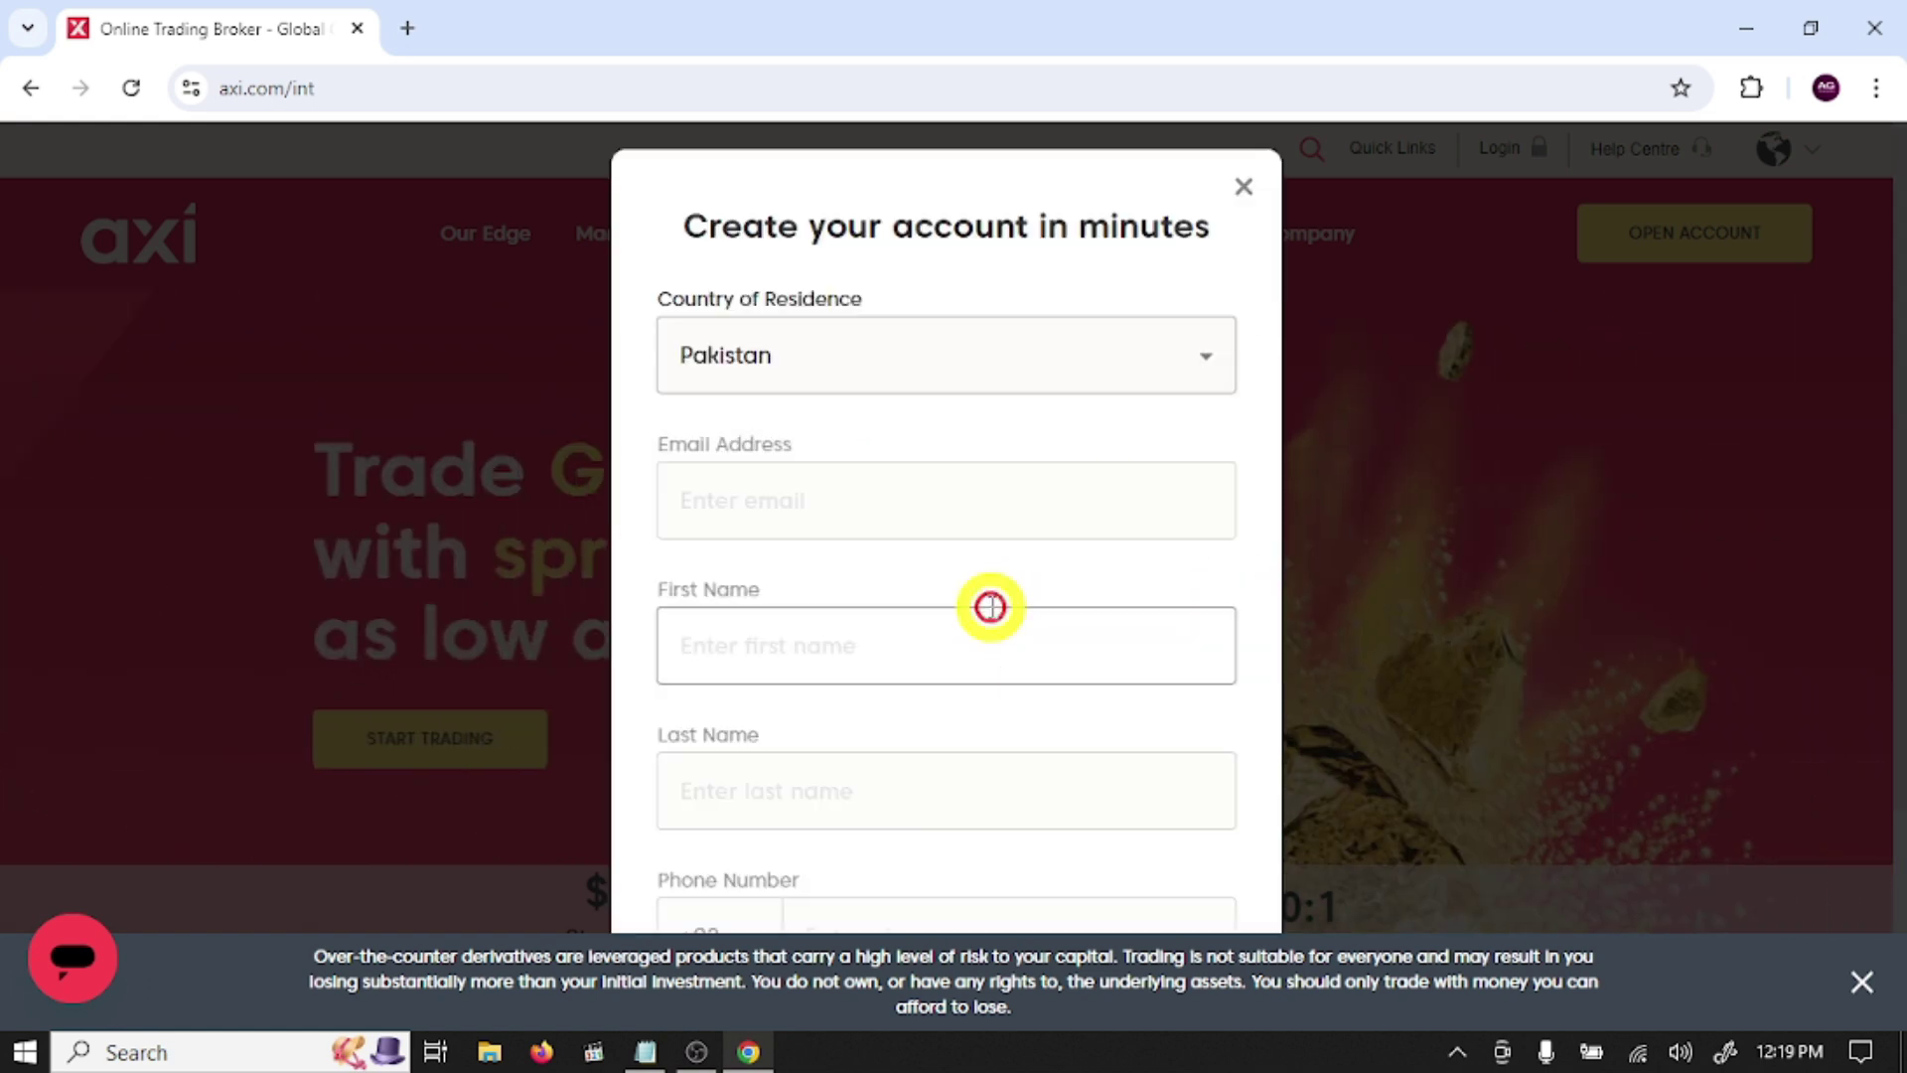
pyautogui.scroll(-2, 1004, 545)
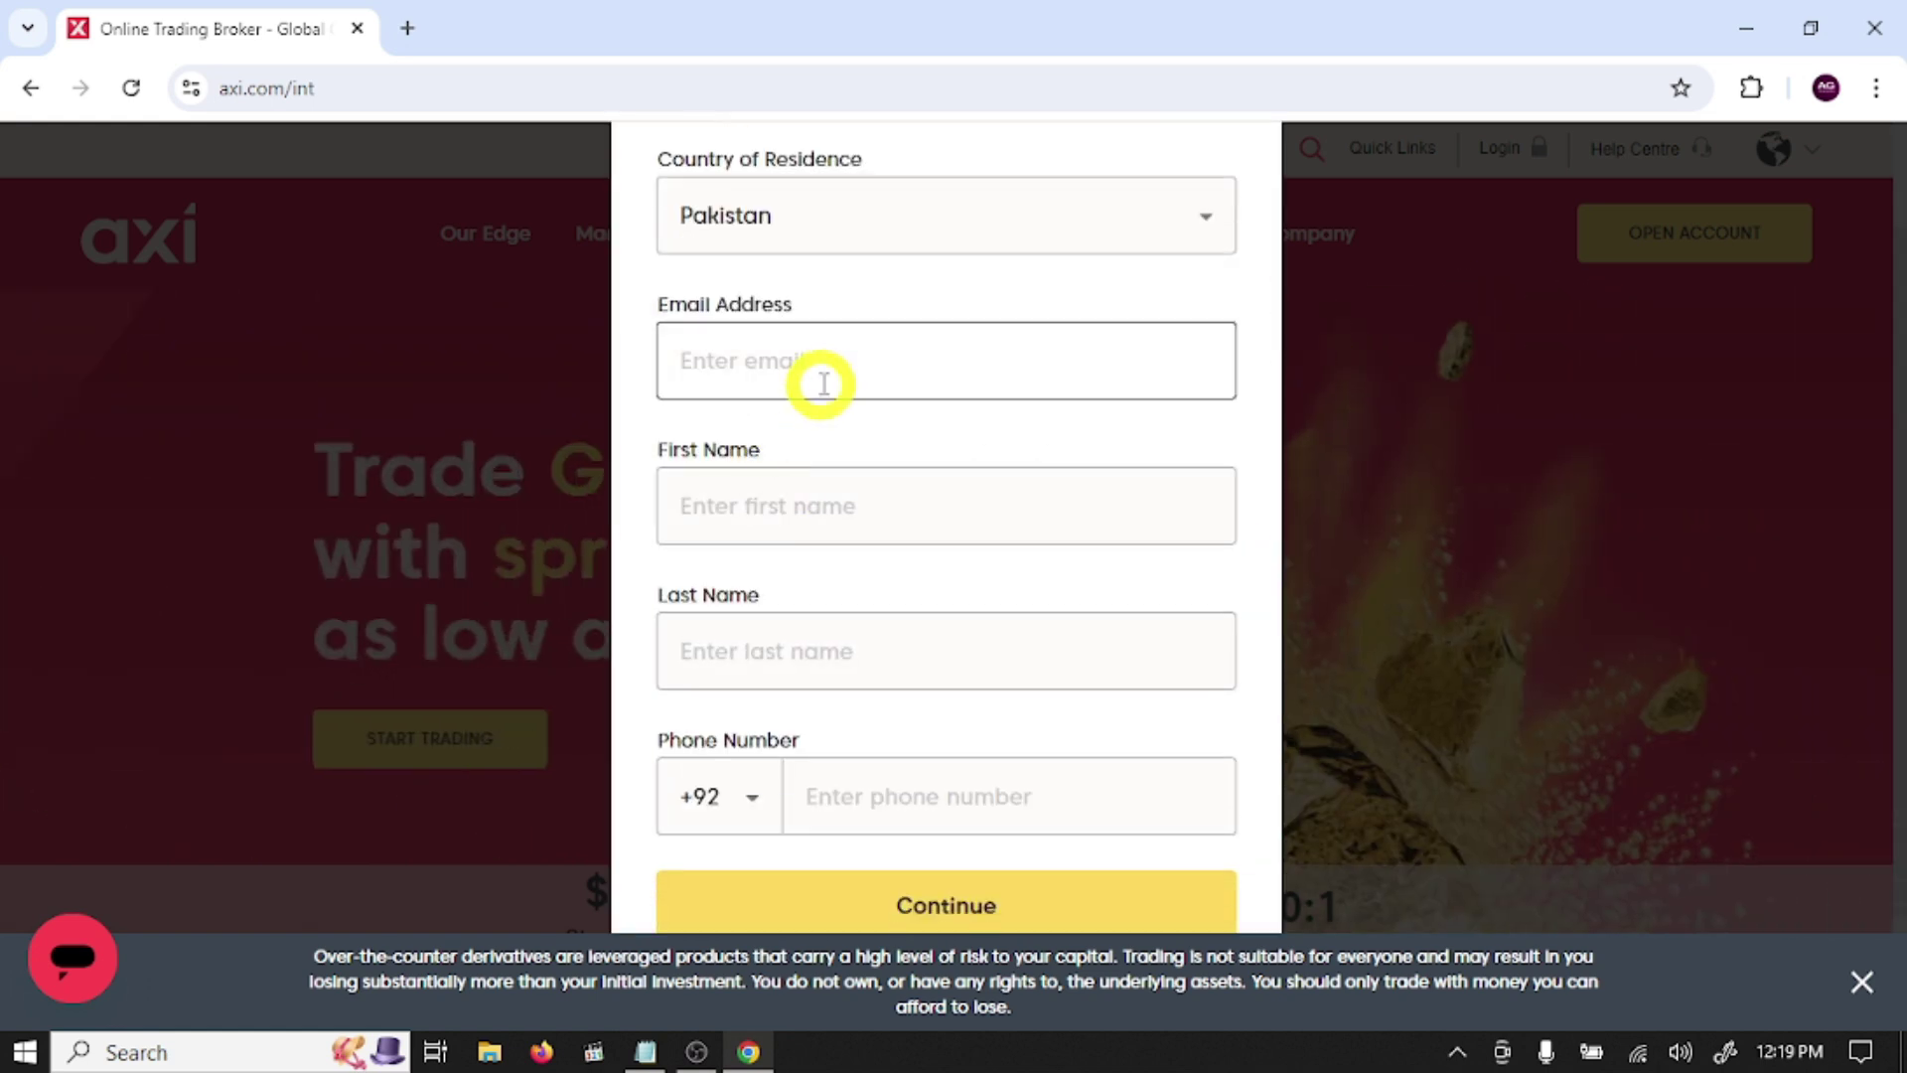
pyautogui.scroll(2, 874, 497)
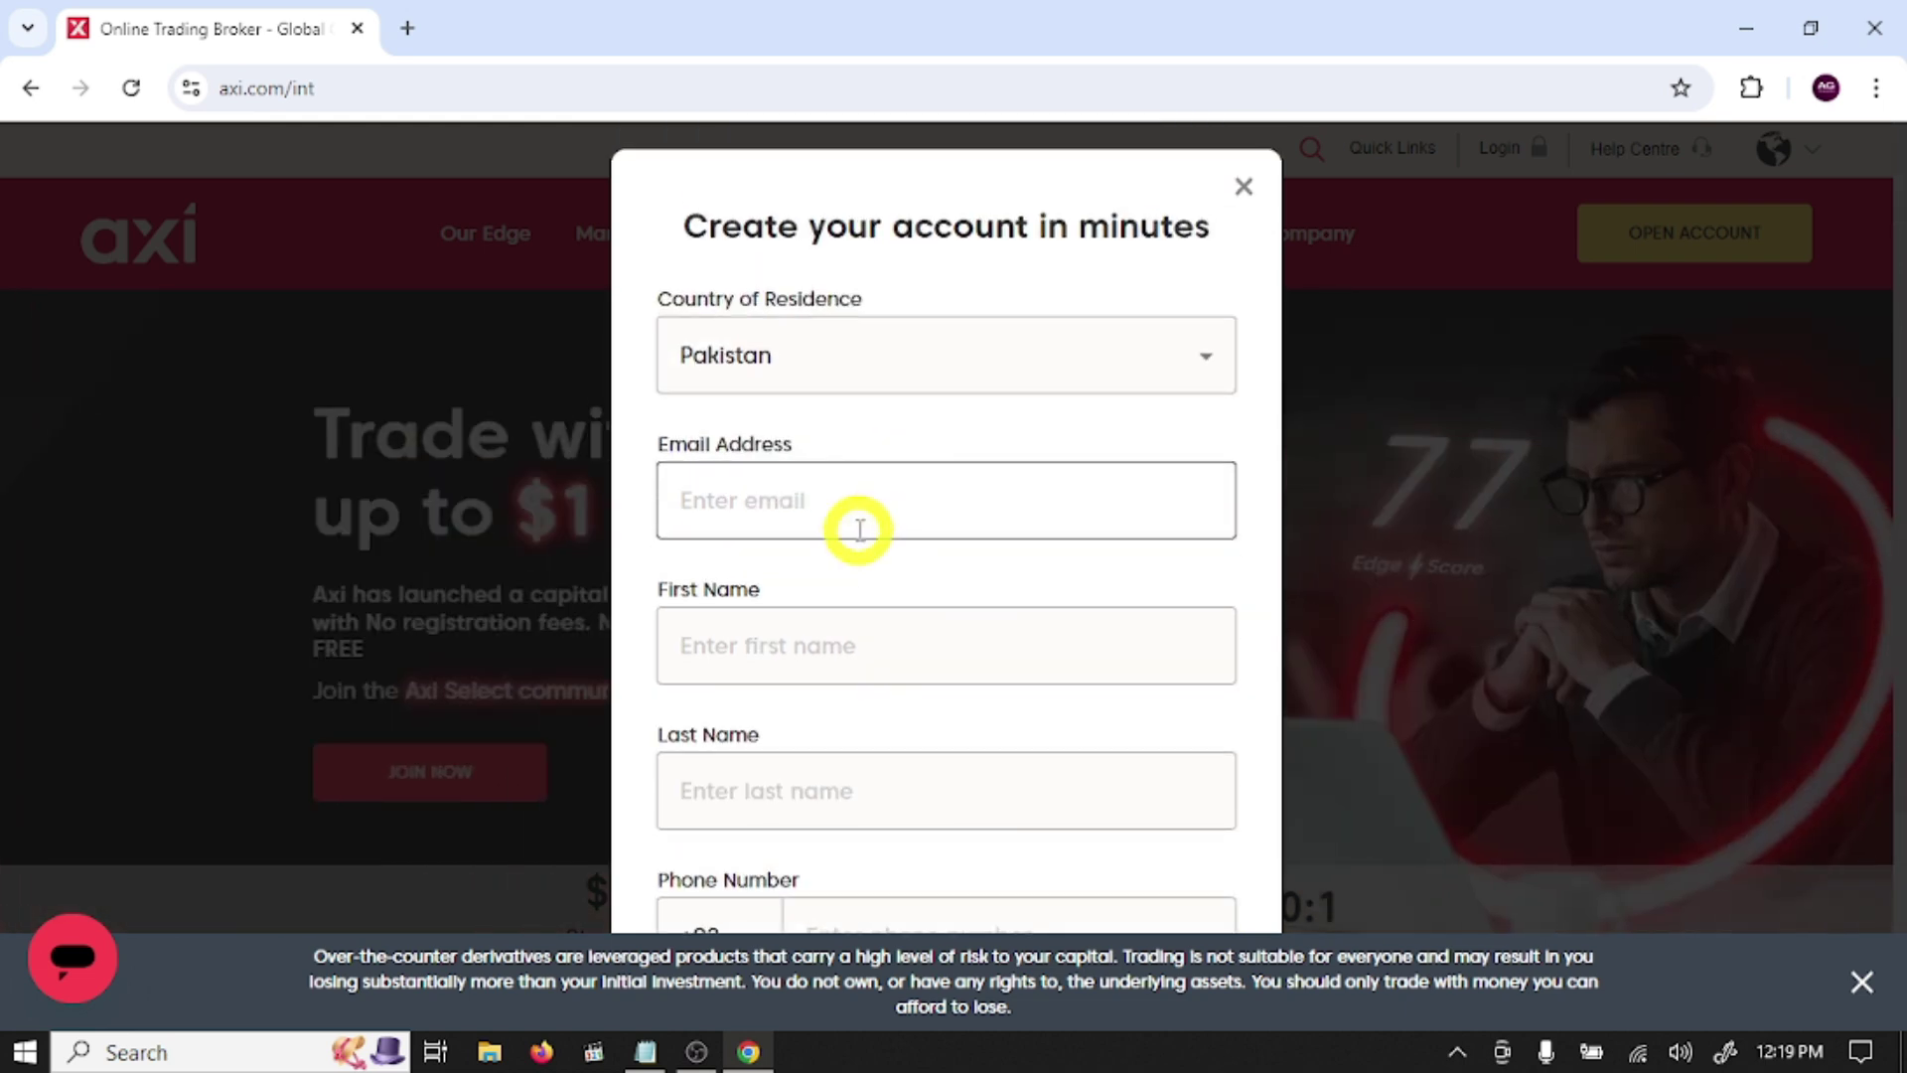
pyautogui.click(823, 515)
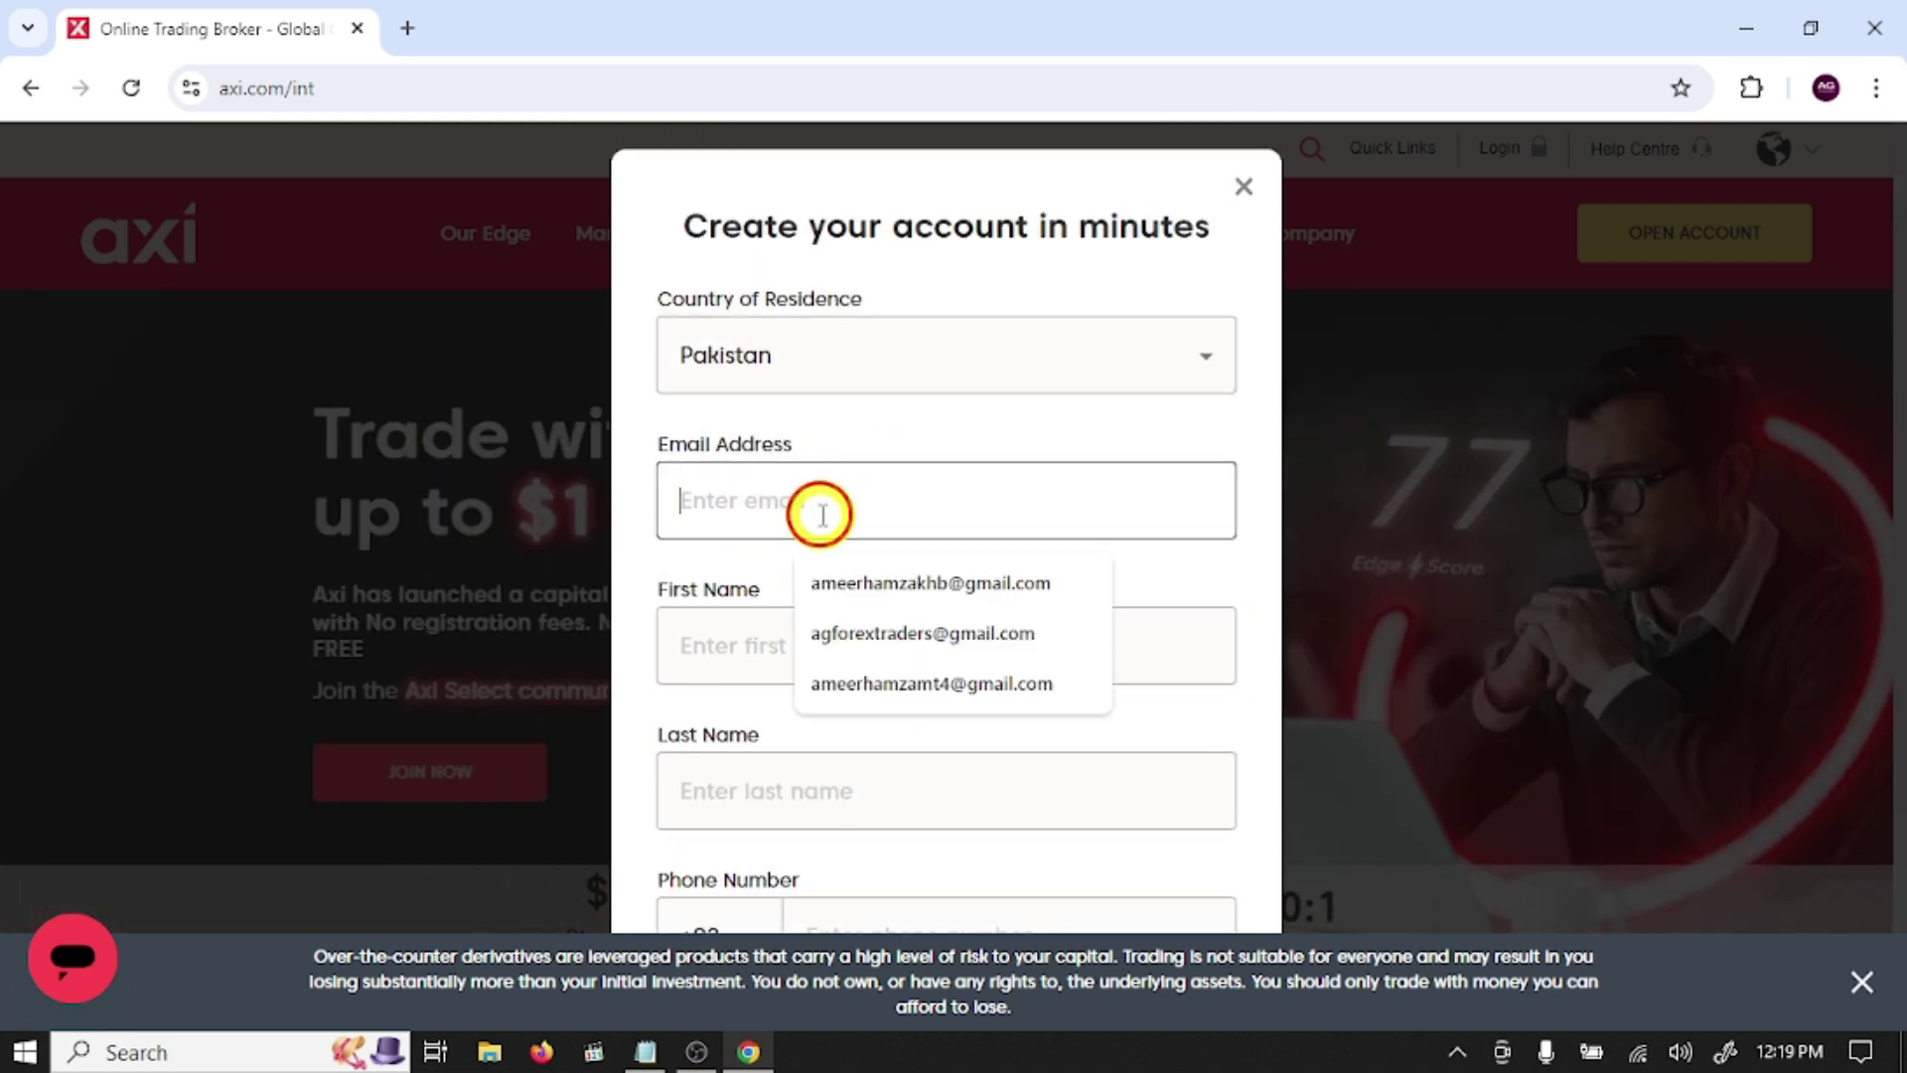
pyautogui.click(916, 635)
pyautogui.scroll(-2, 924, 596)
pyautogui.scroll(-1, 924, 594)
# Step: Fill in first name, last name and phone number from suggestions, then submit the form
pyautogui.click(849, 517)
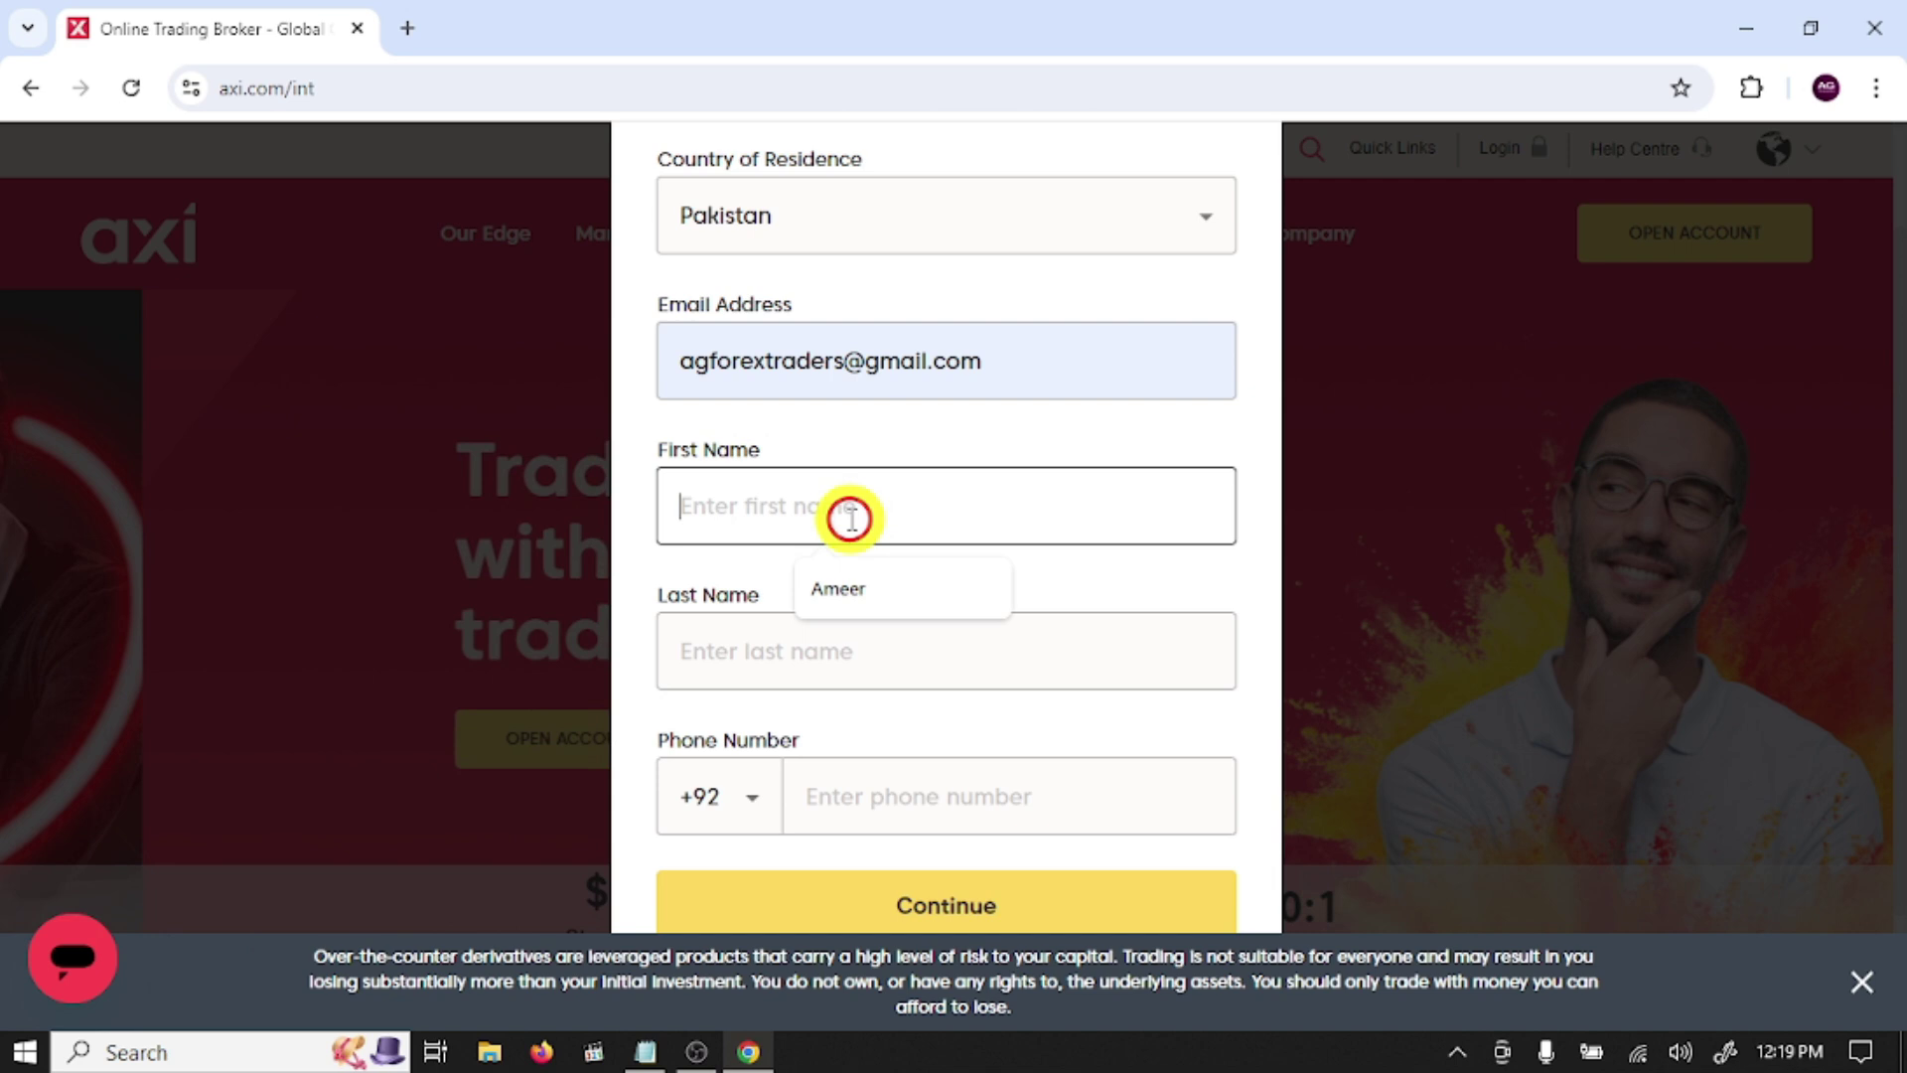
pyautogui.click(869, 596)
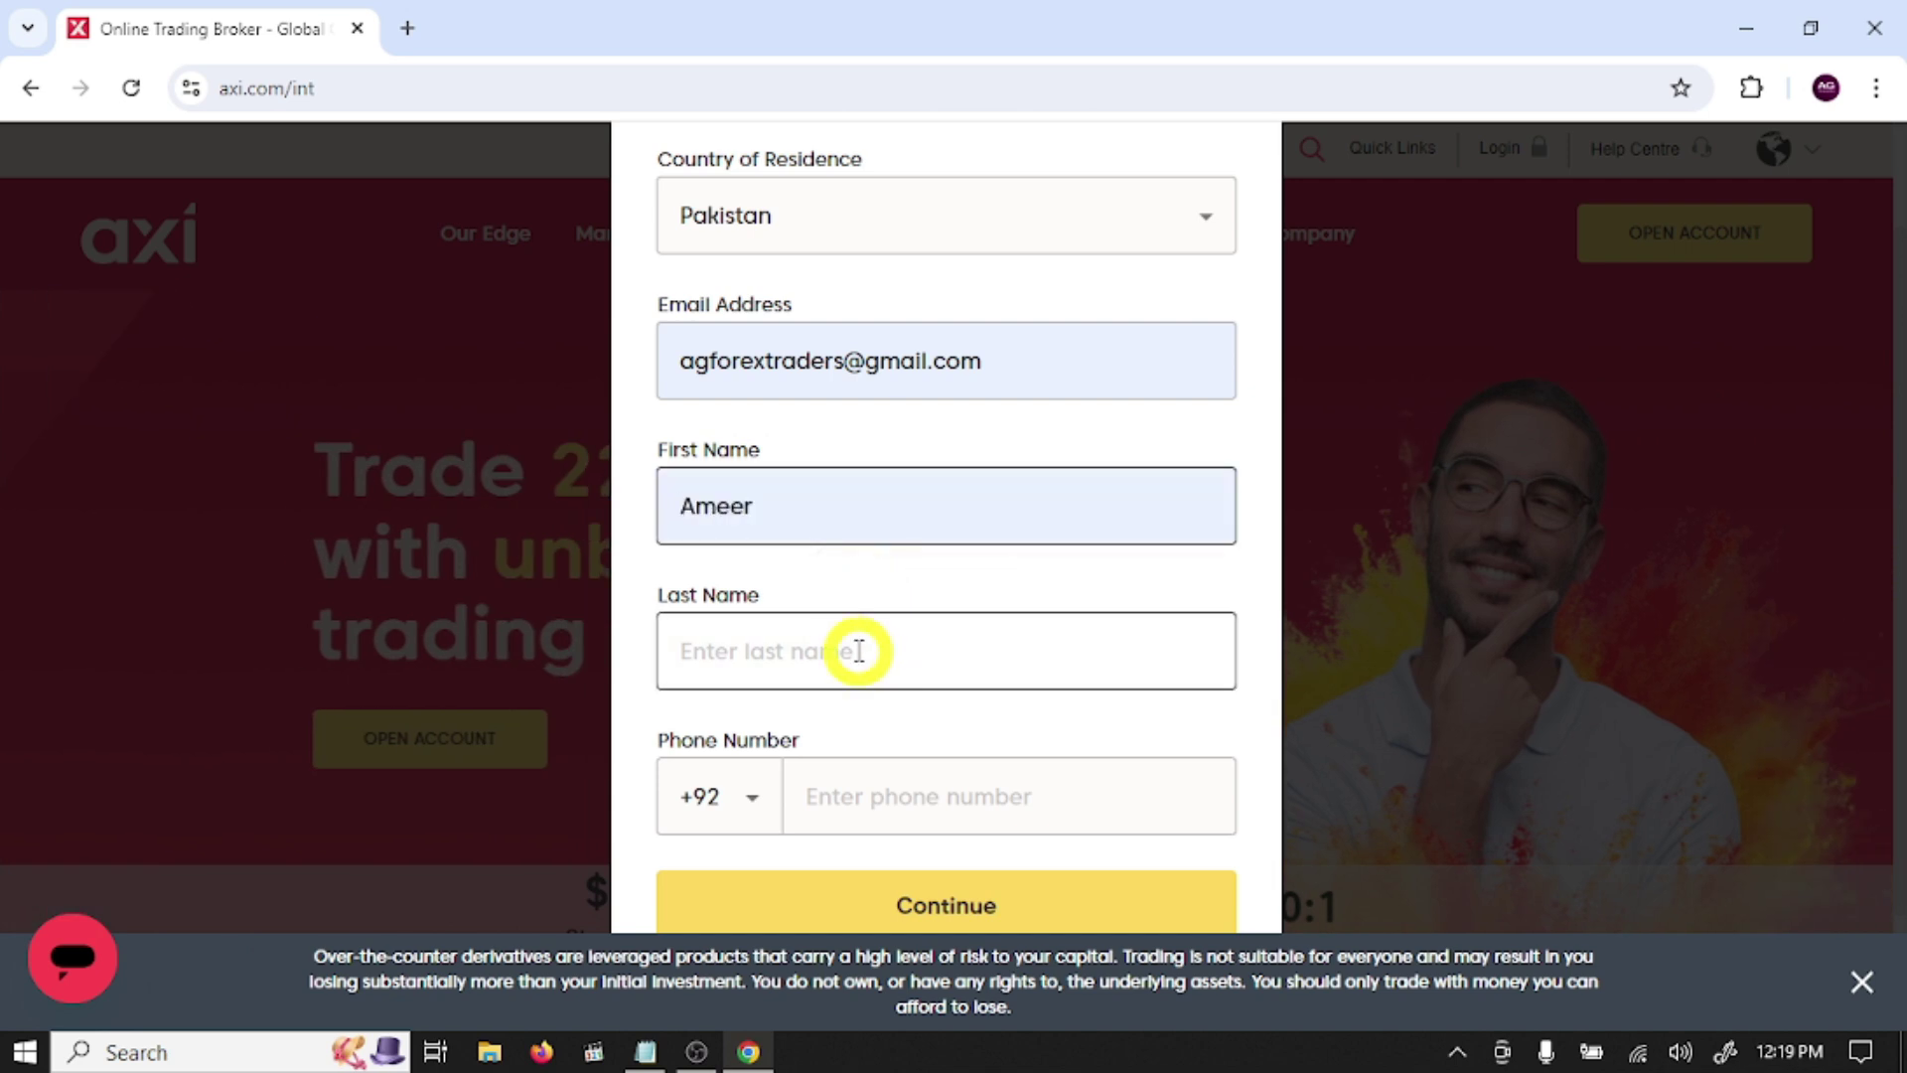
pyautogui.click(856, 651)
pyautogui.click(876, 740)
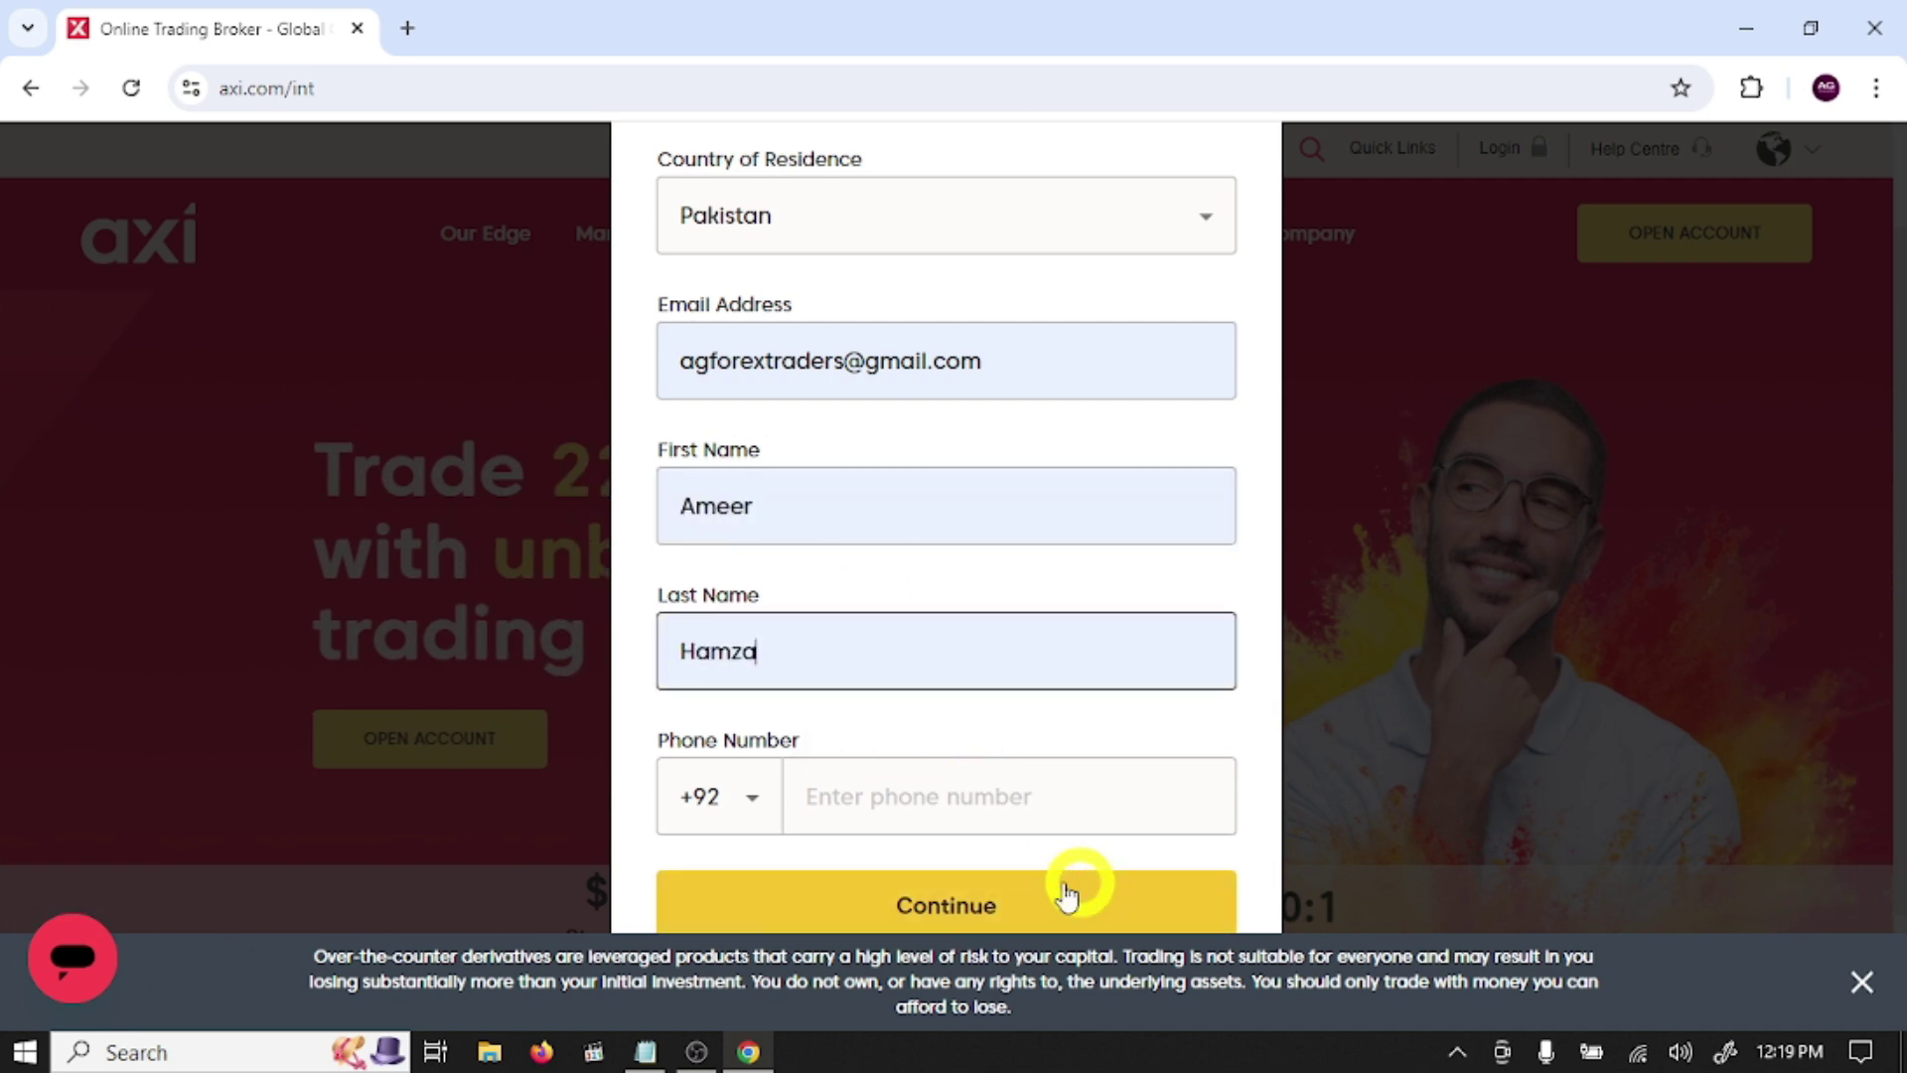
pyautogui.click(878, 790)
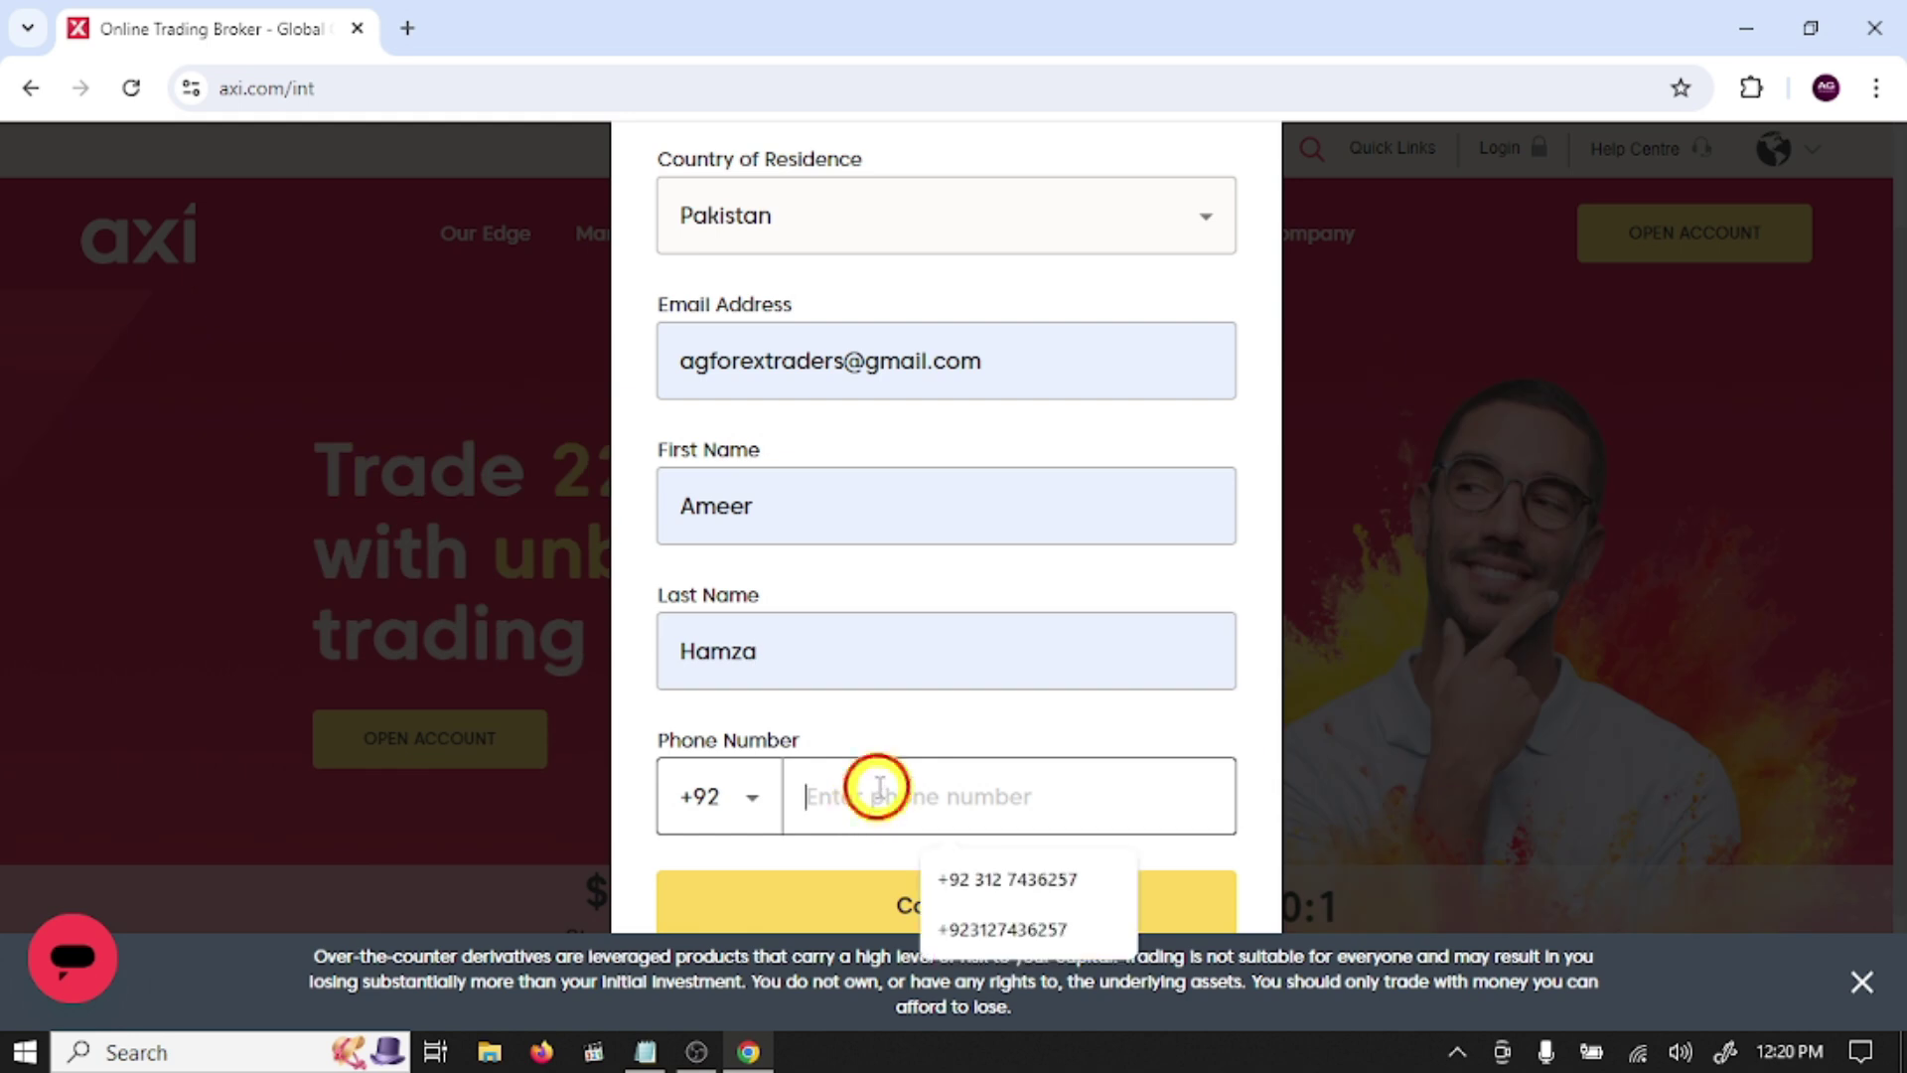
pyautogui.click(992, 879)
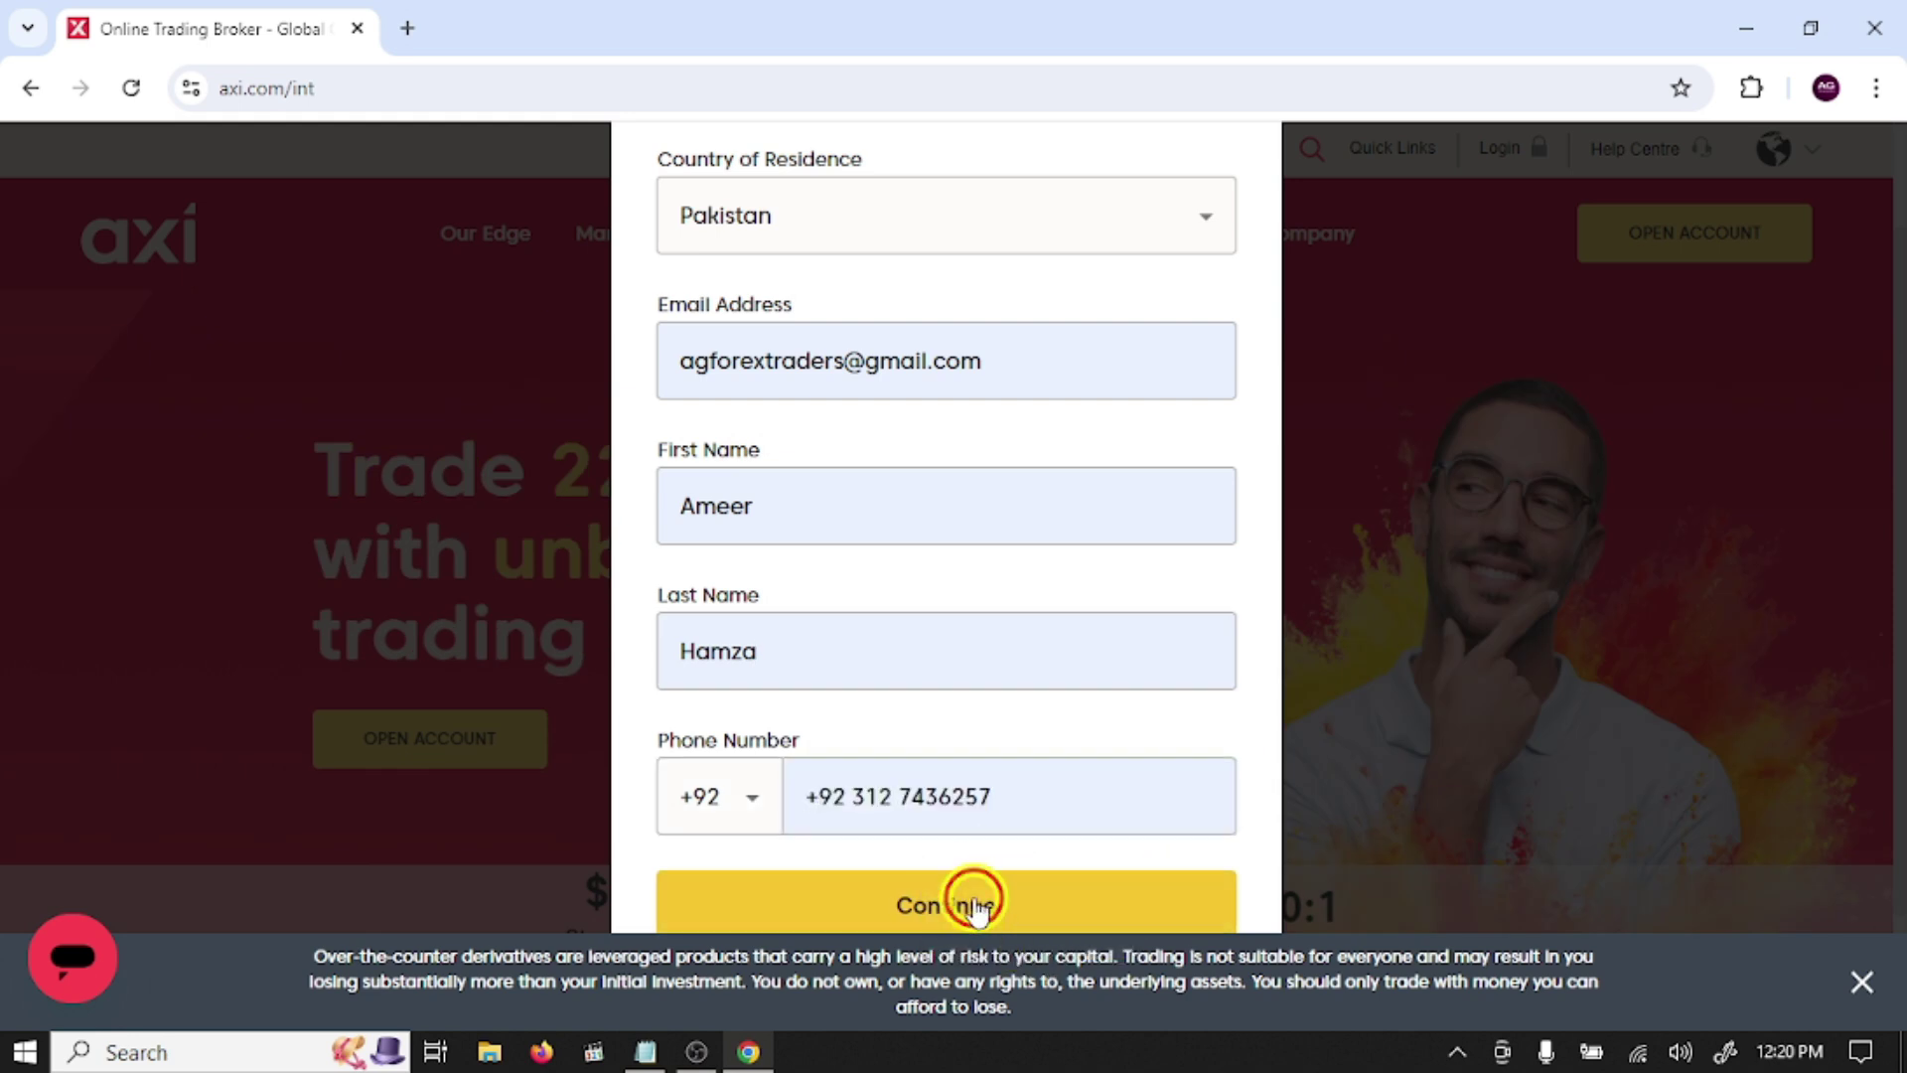
pyautogui.press('Return')
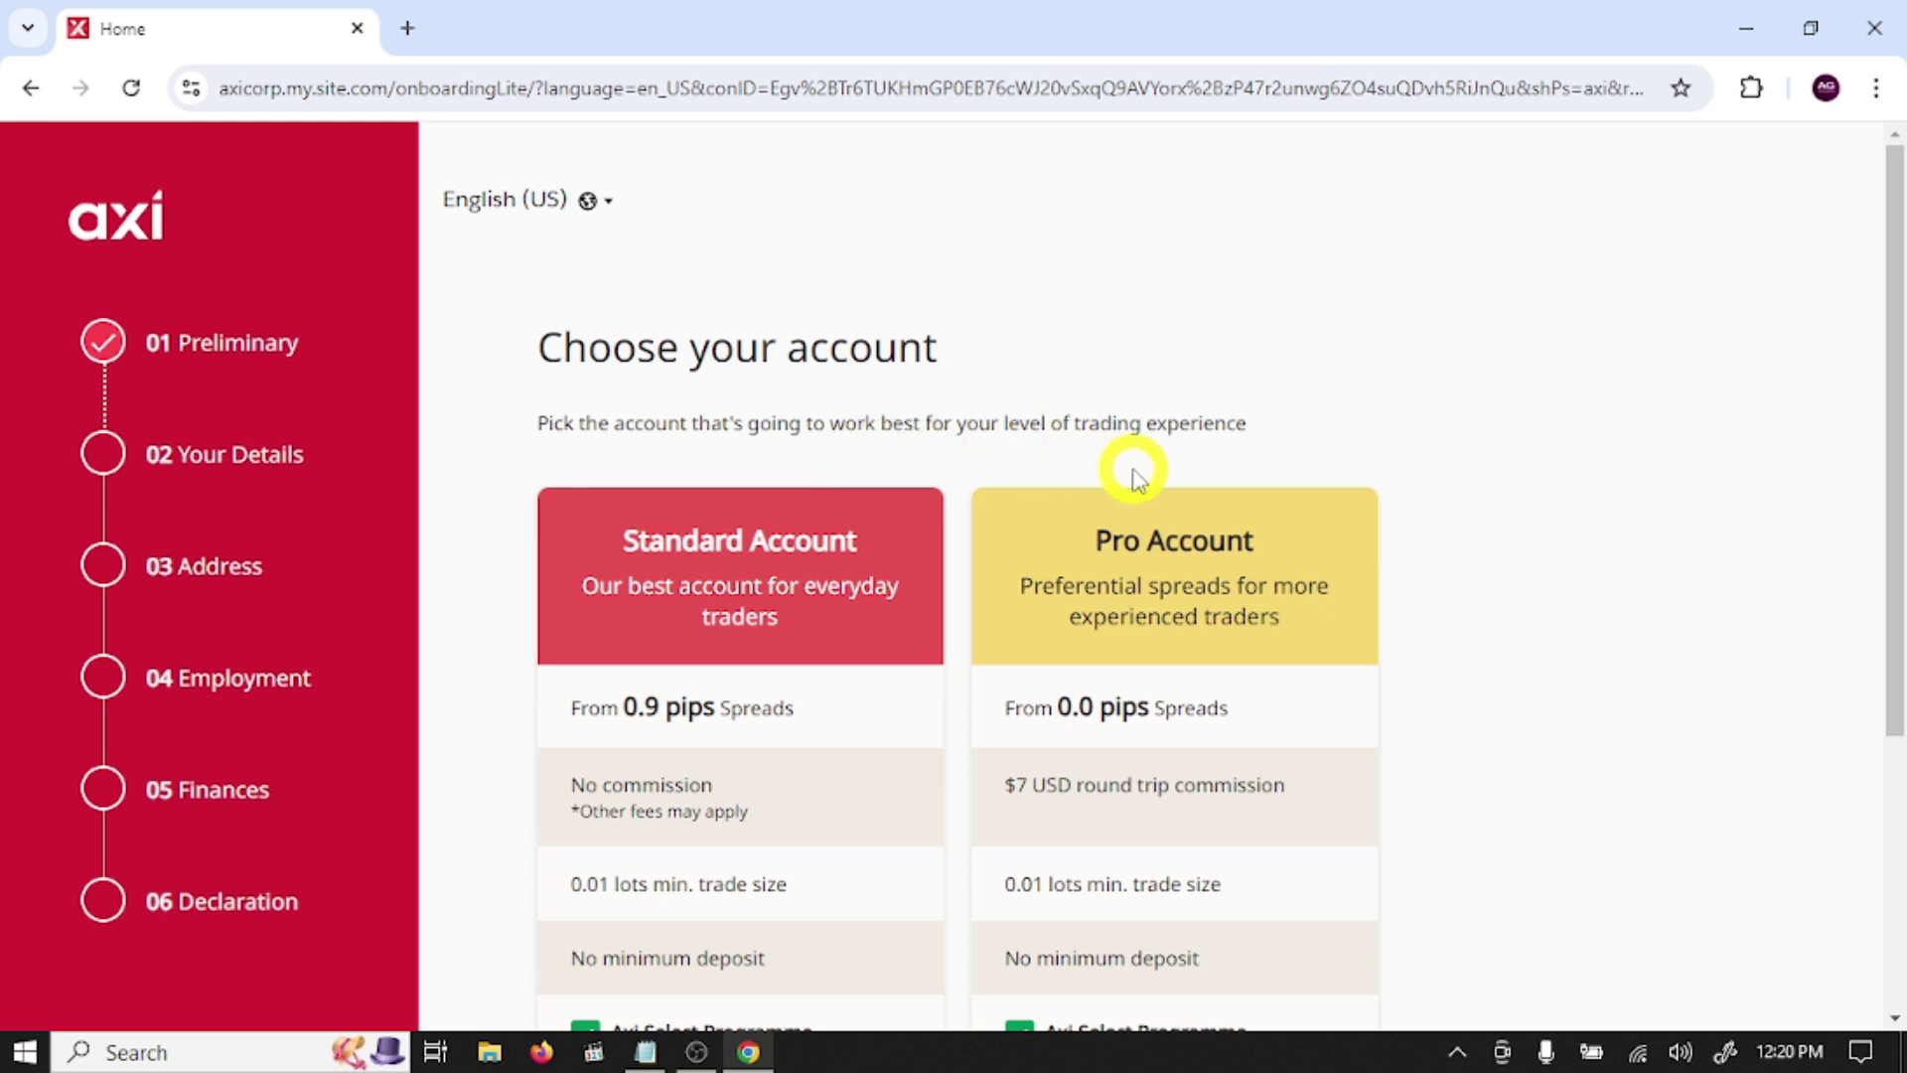
# Step: Scroll through the Standard (0.9 pips, no commission) and Pro (0.0 pips, $7 commission) account cards
pyautogui.scroll(-3, 1192, 452)
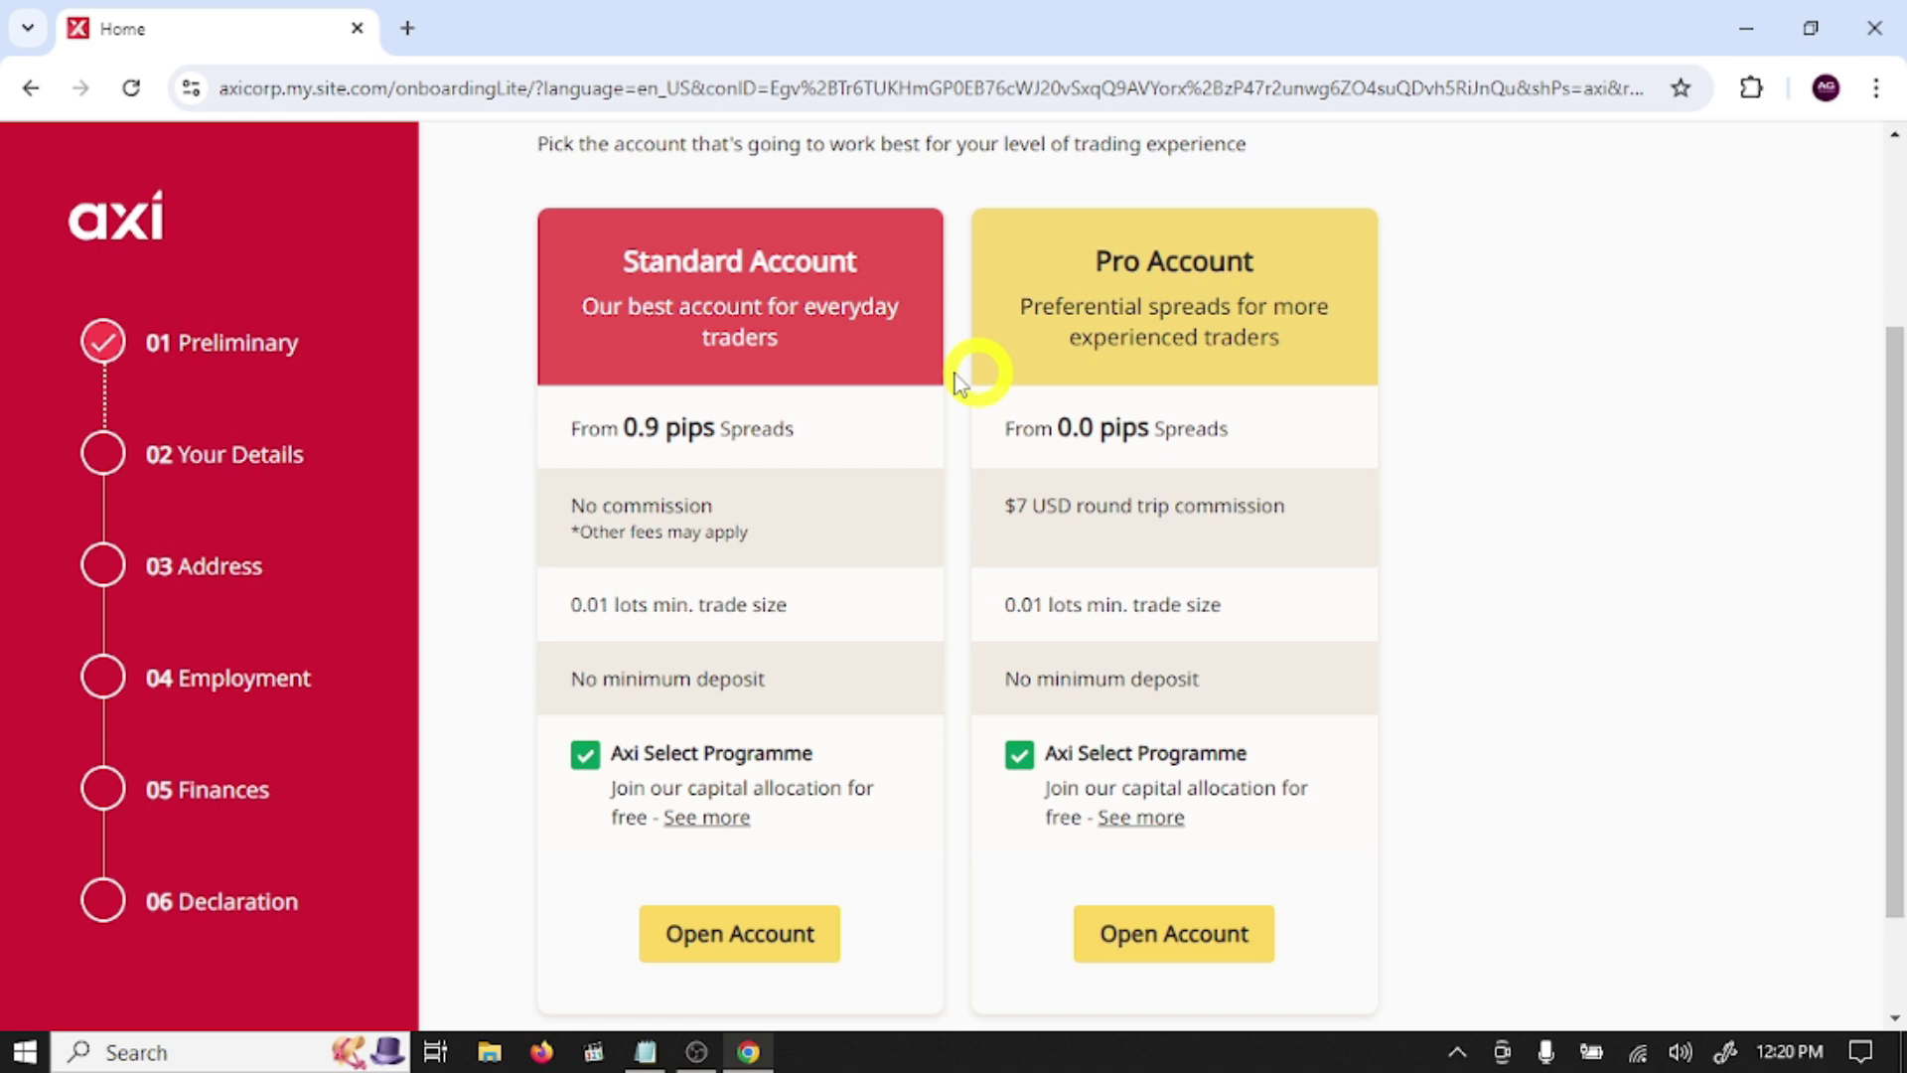
pyautogui.scroll(3, 959, 383)
pyautogui.scroll(-4, 711, 730)
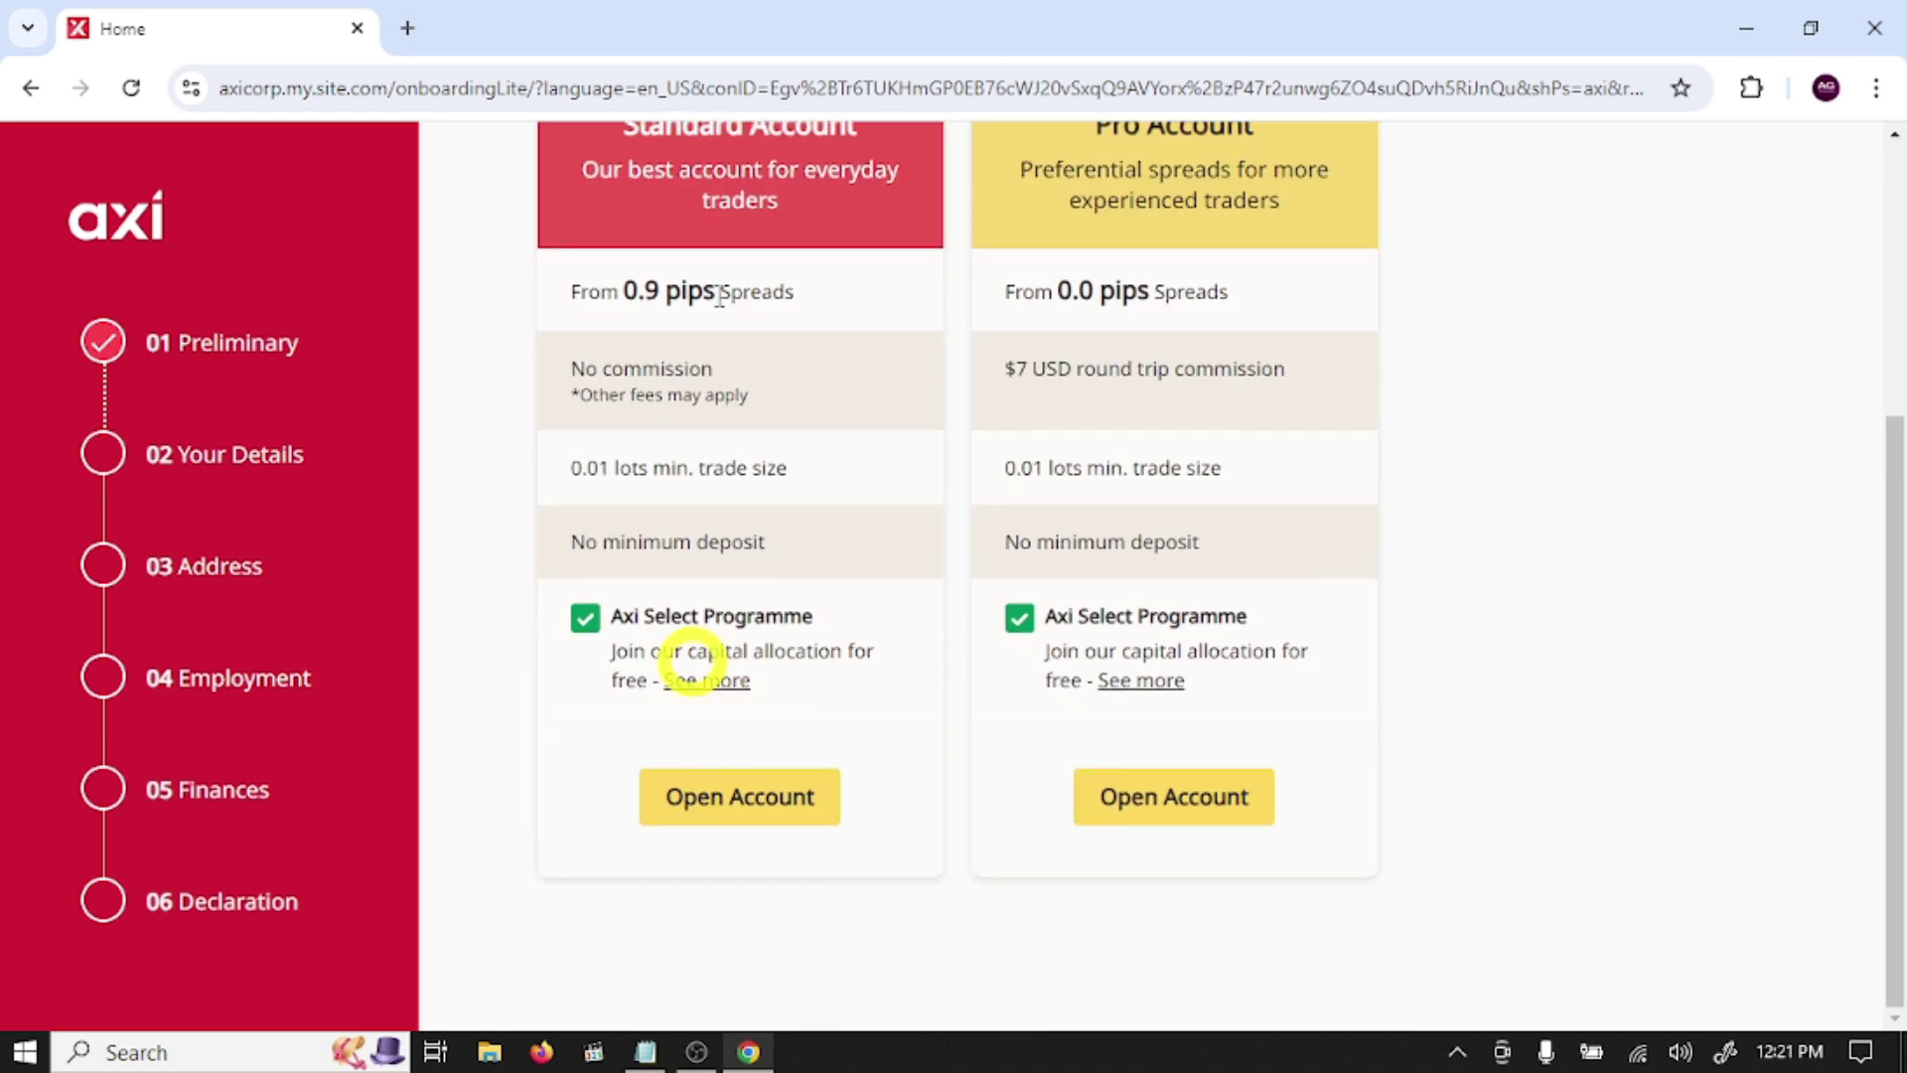
# Step: Choose the Standard account, keep USD base currency with 1:500 leverage, and continue
pyautogui.click(776, 814)
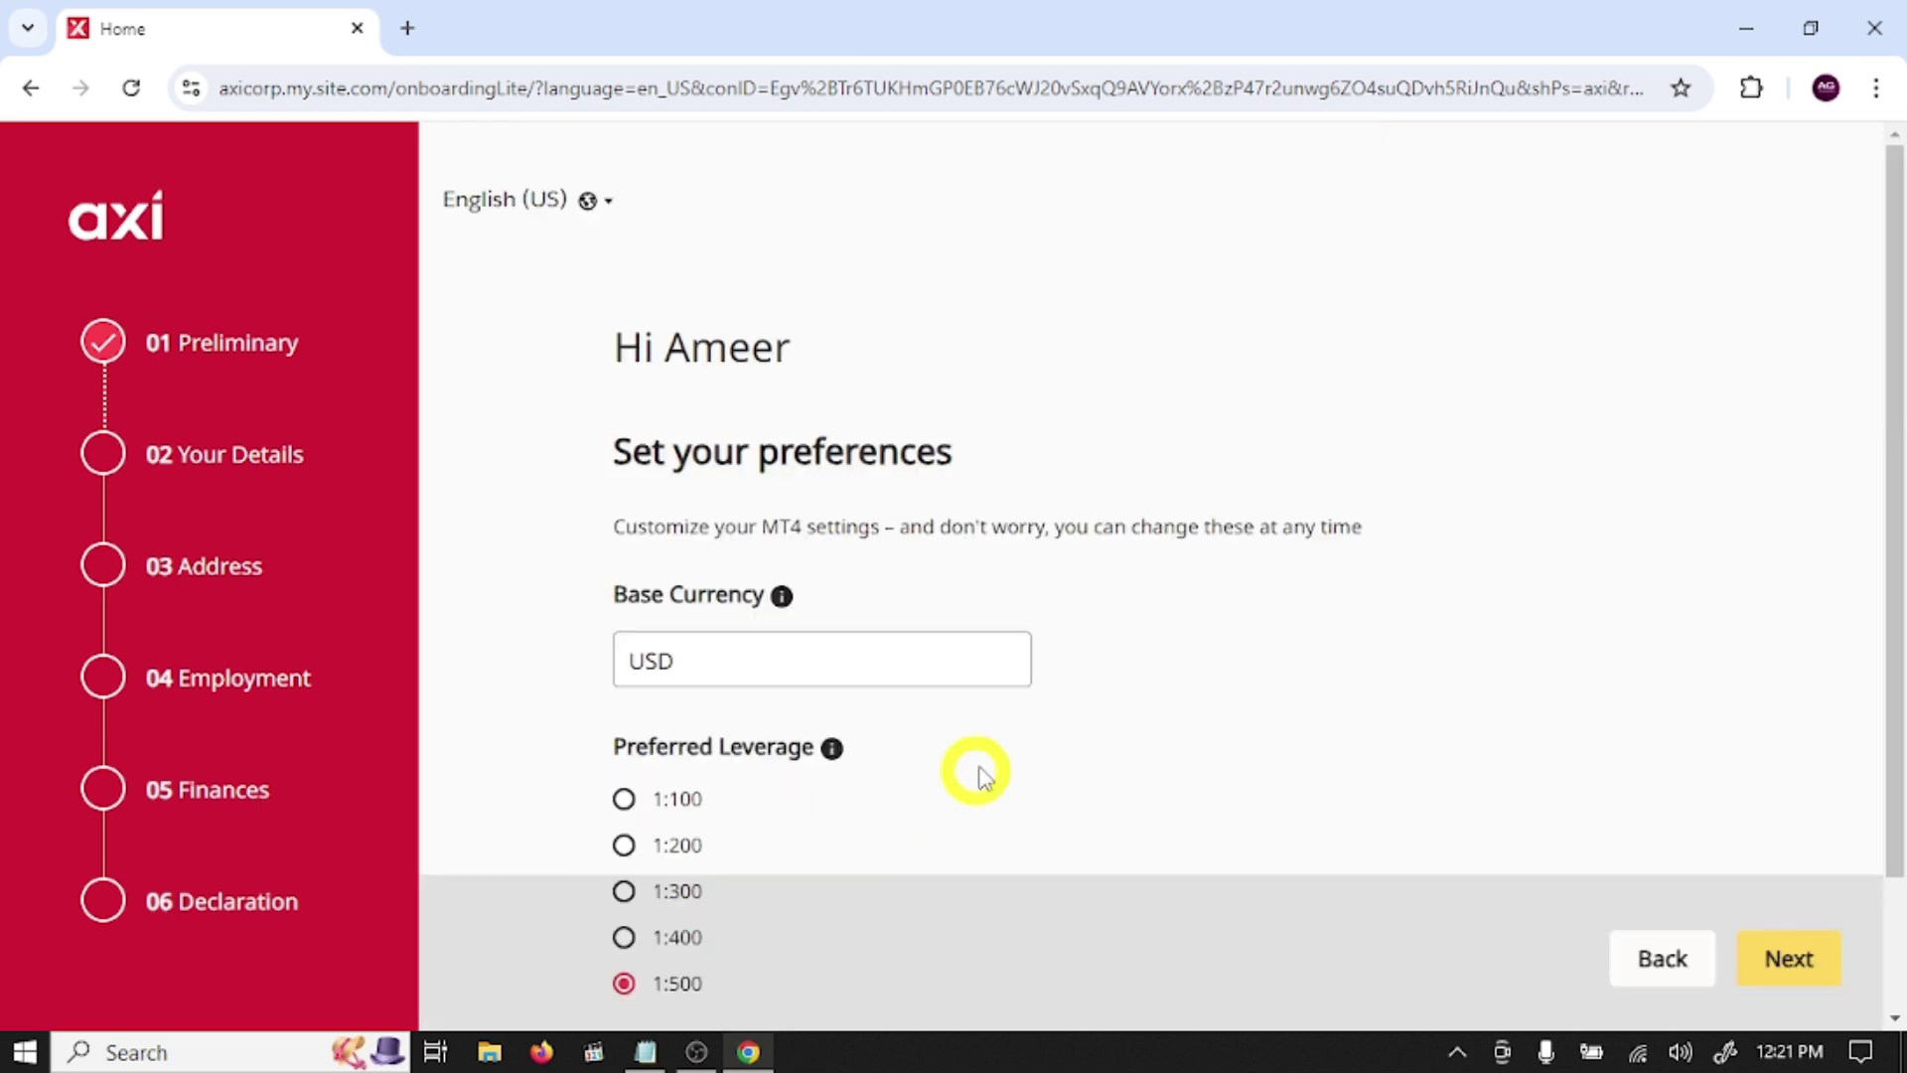
pyautogui.scroll(-2, 1022, 691)
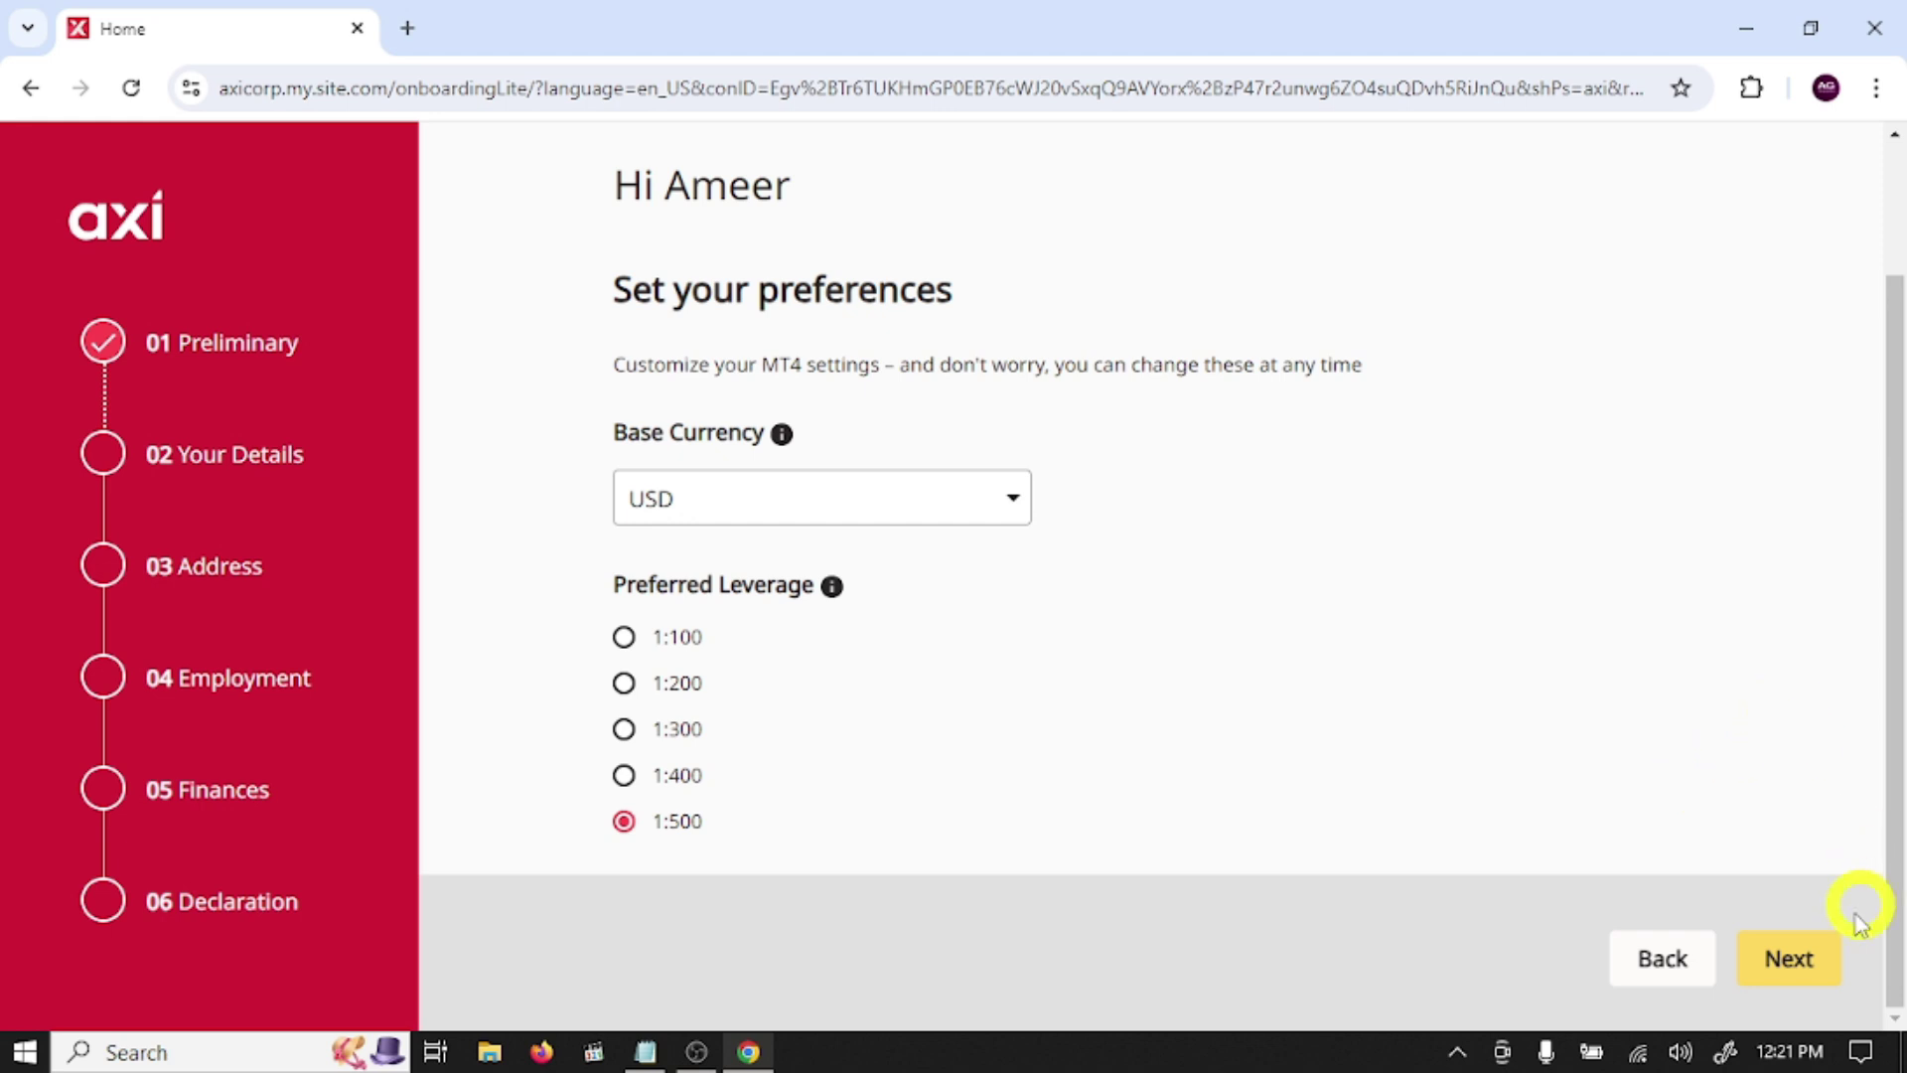
pyautogui.click(1804, 981)
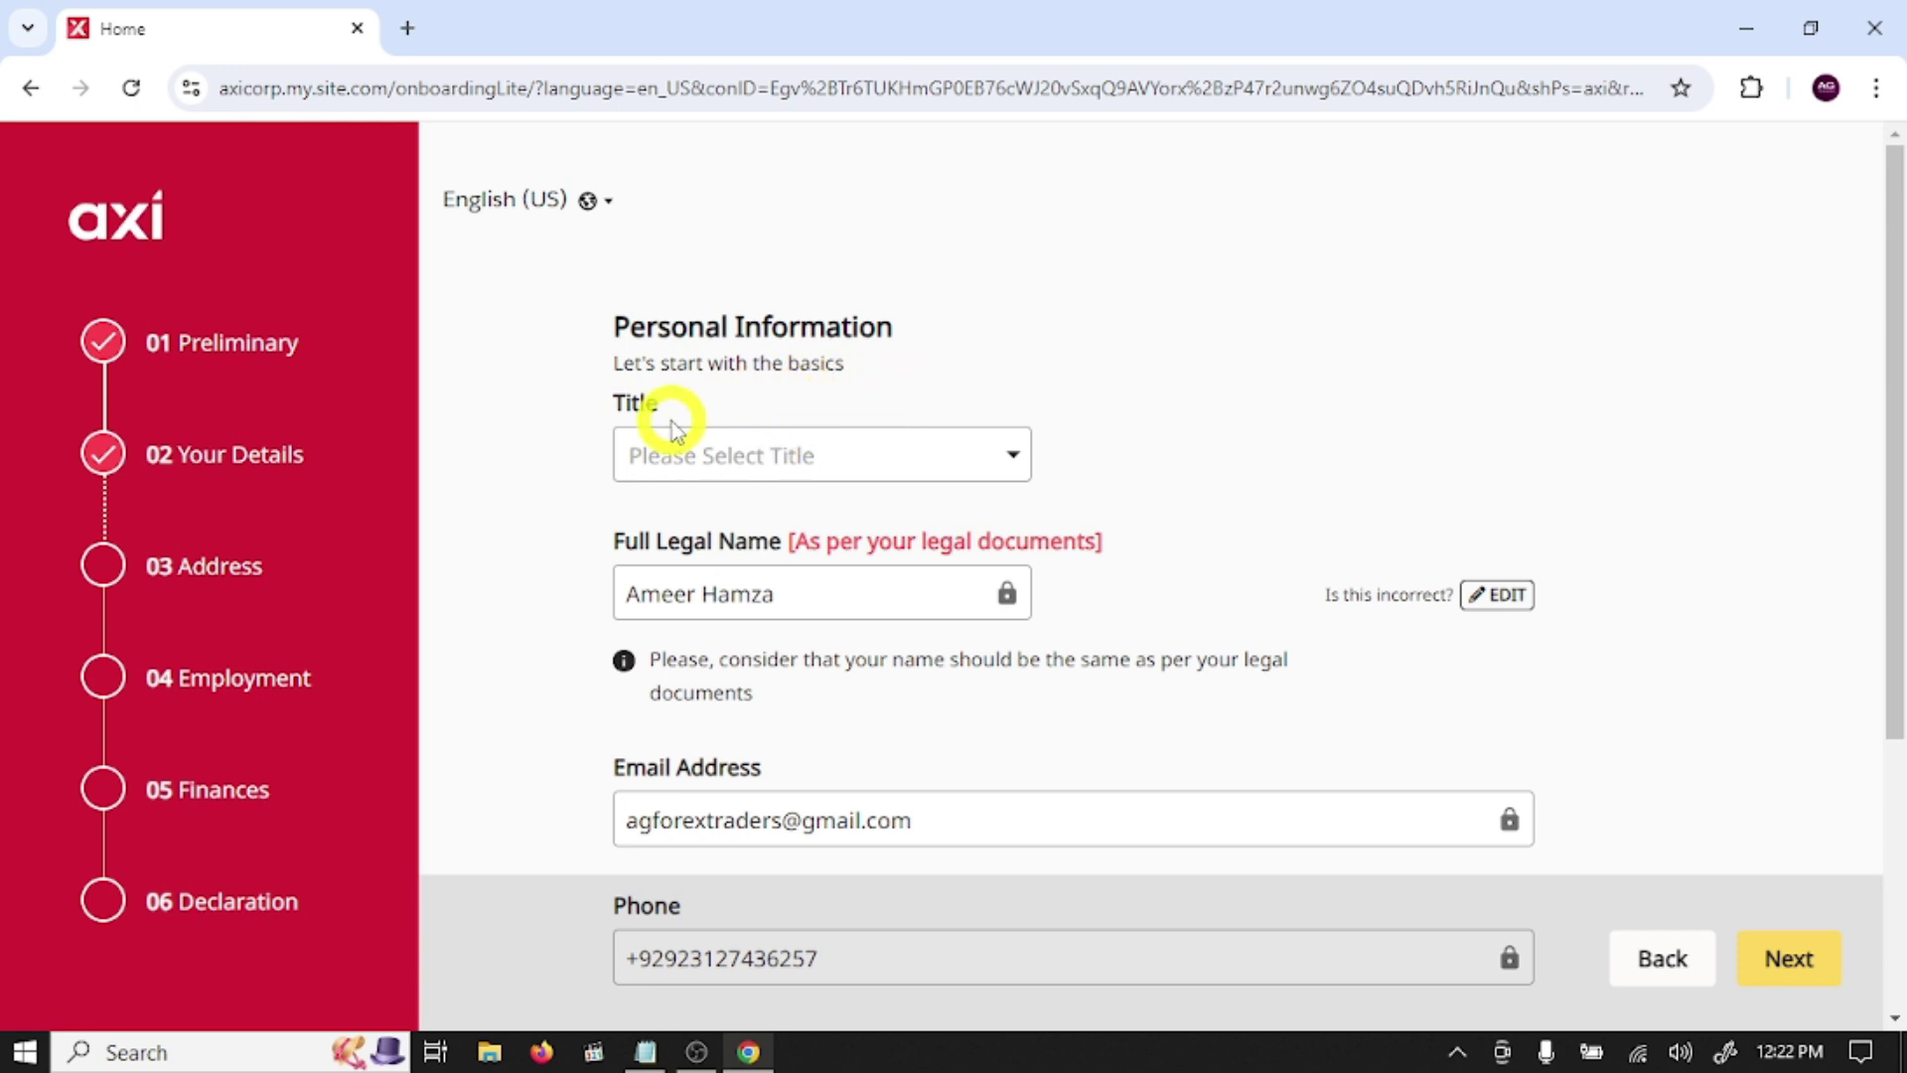
# Step: Set the title to Mr
pyautogui.click(873, 453)
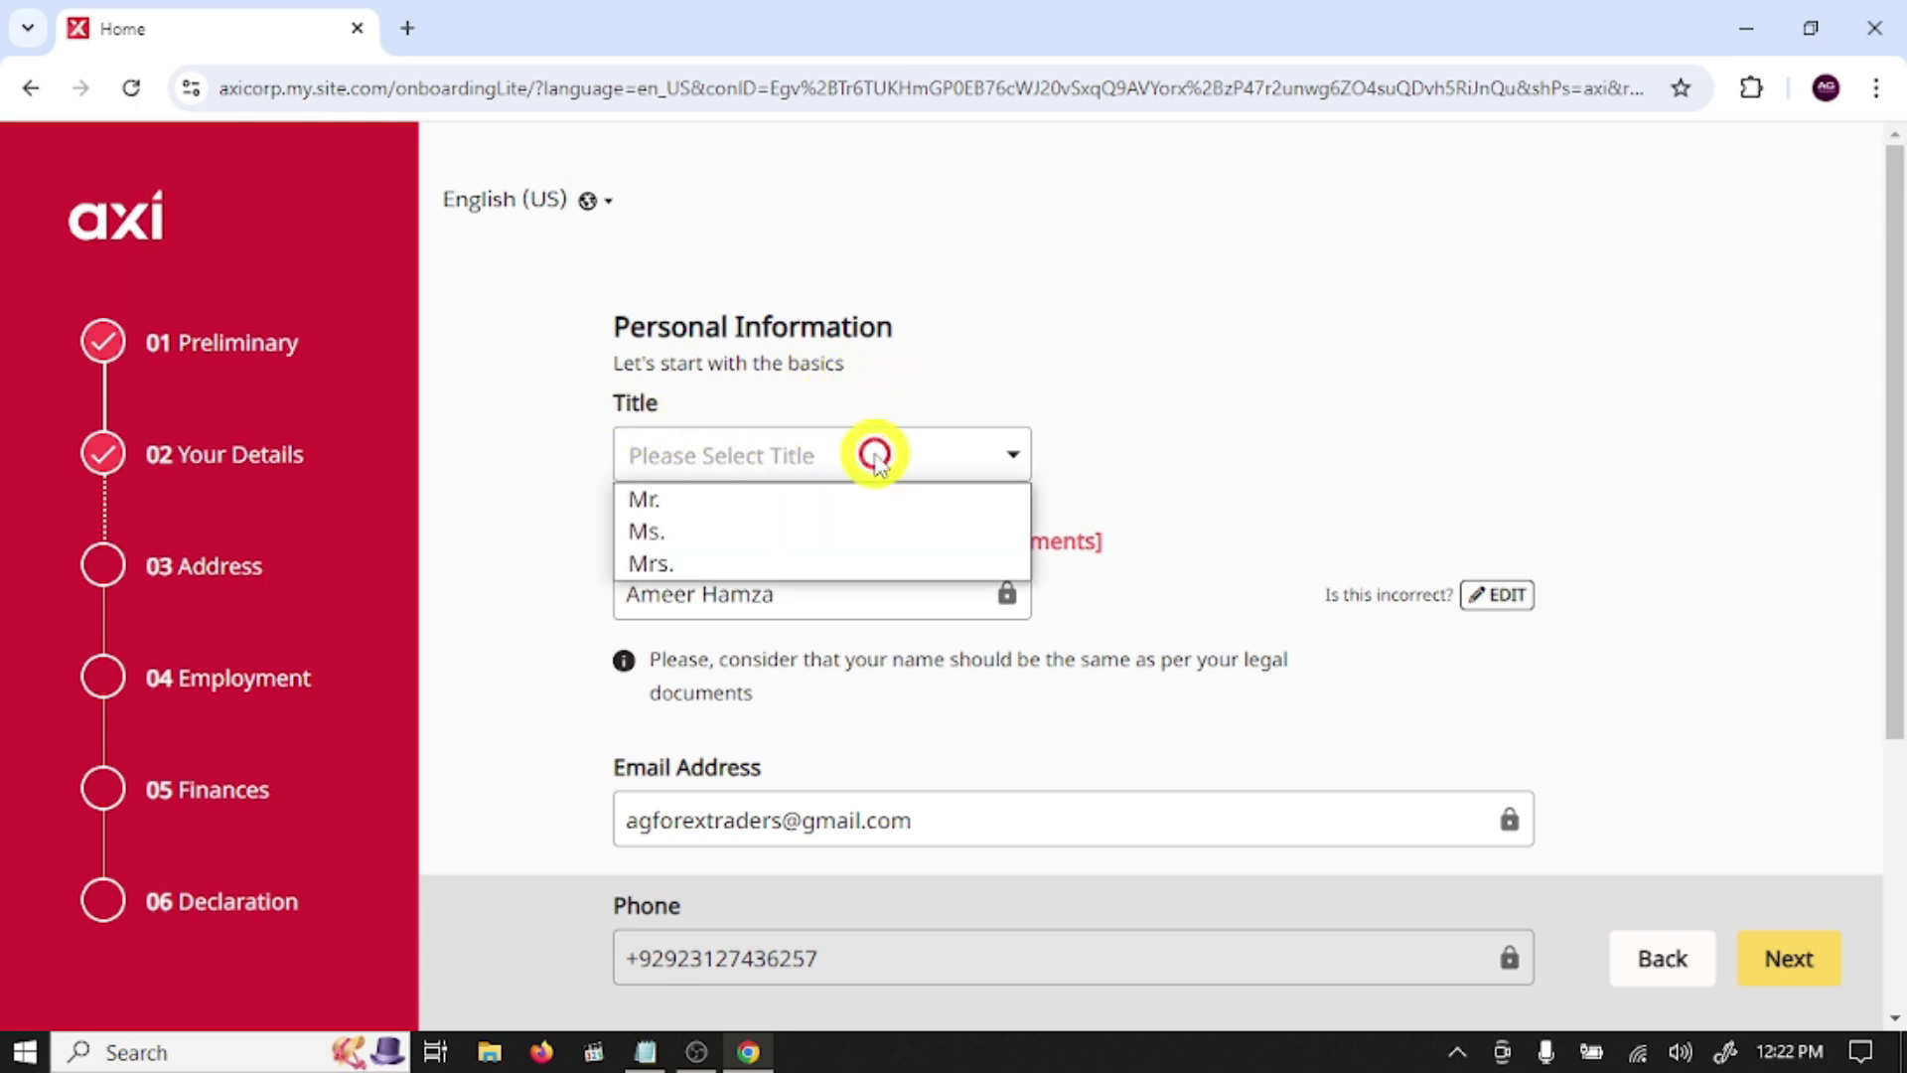
pyautogui.click(701, 507)
pyautogui.scroll(-1, 795, 601)
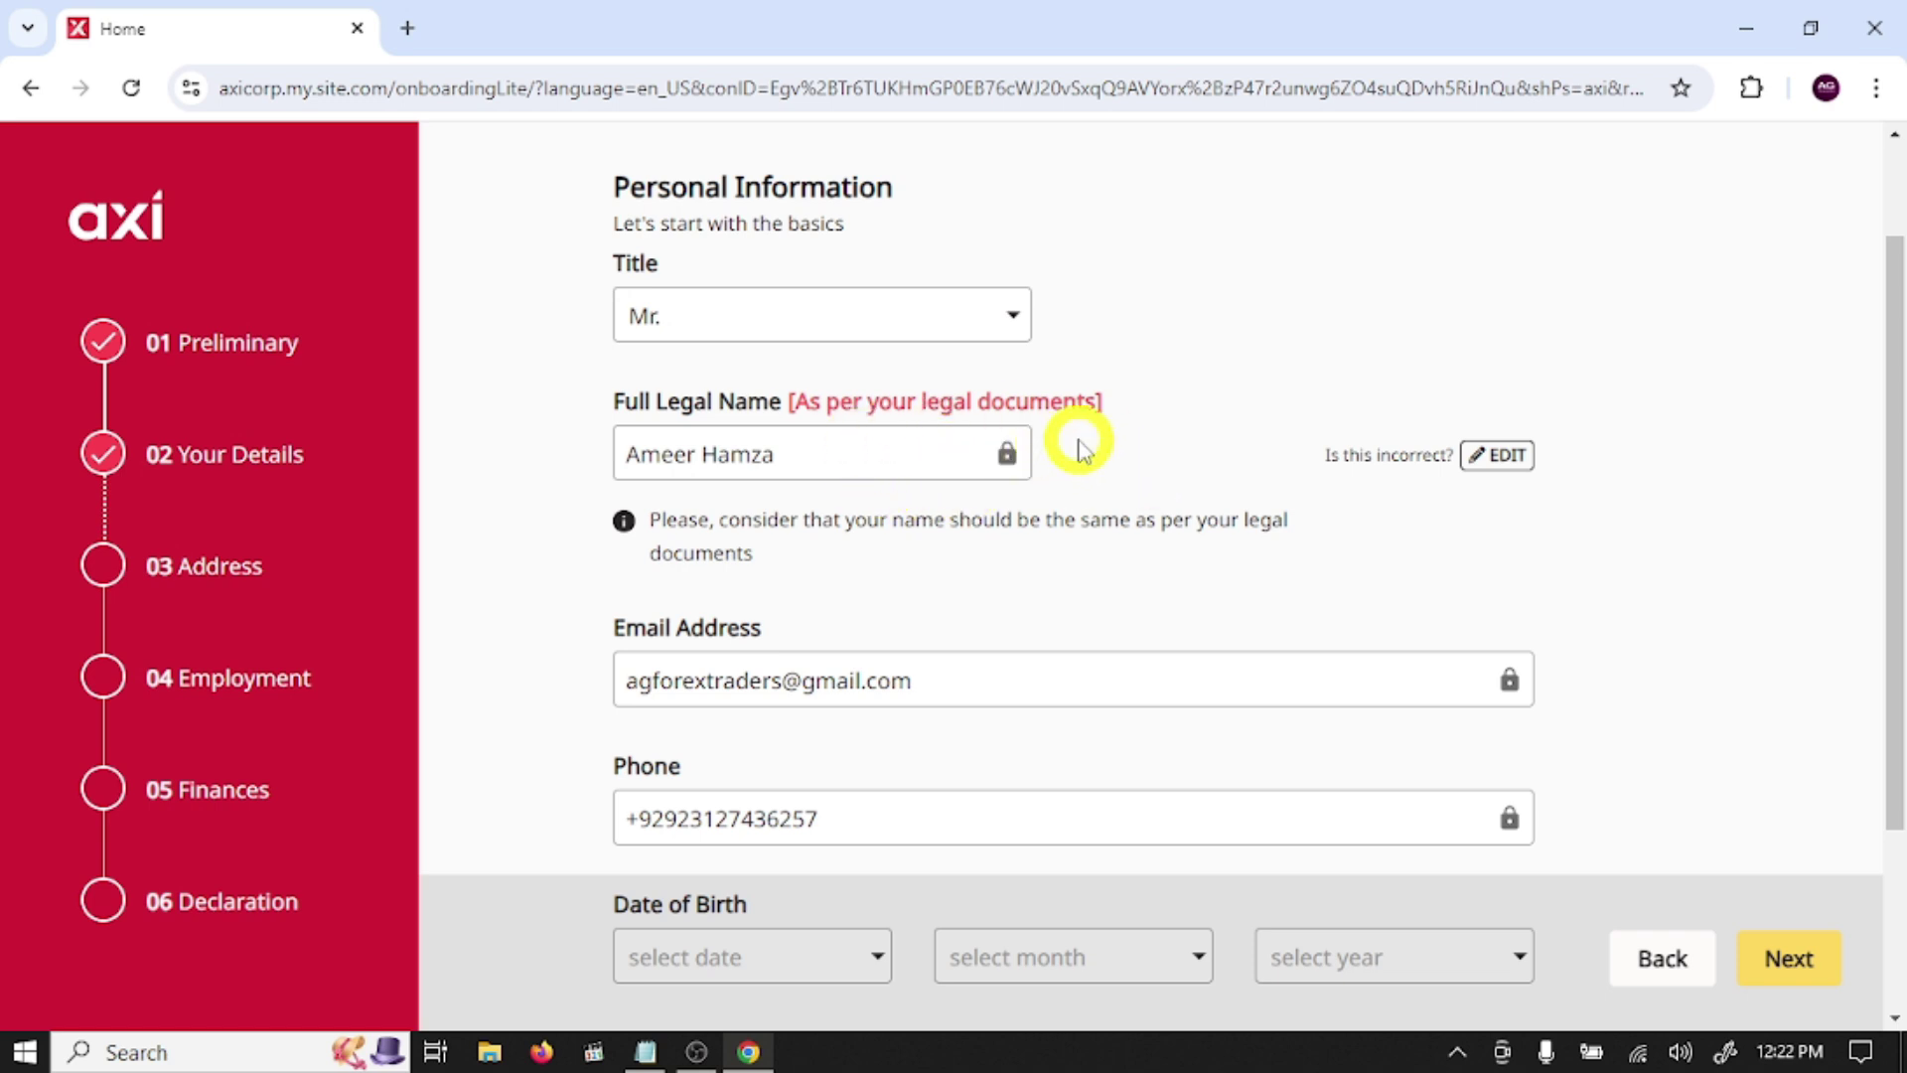
pyautogui.scroll(-2, 1087, 477)
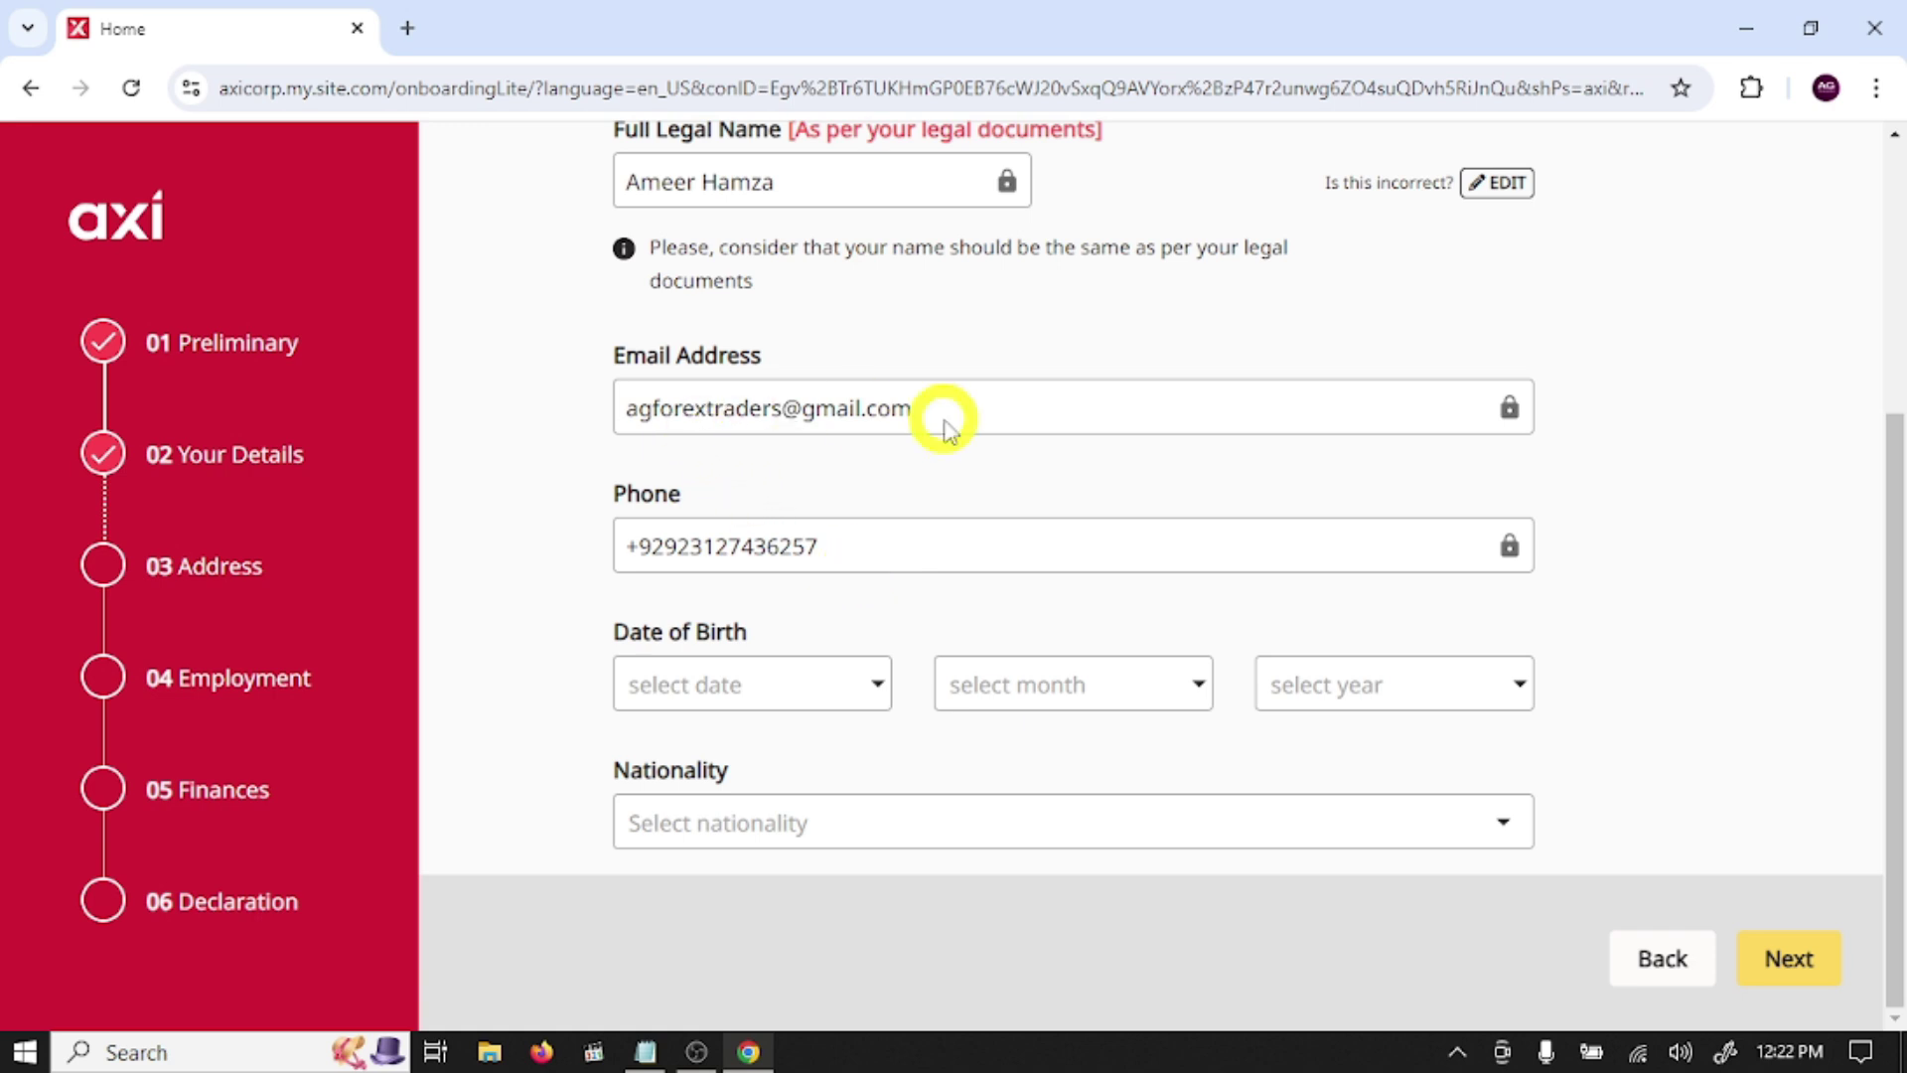
# Step: Set the date of birth to 15 April 1998
pyautogui.click(819, 686)
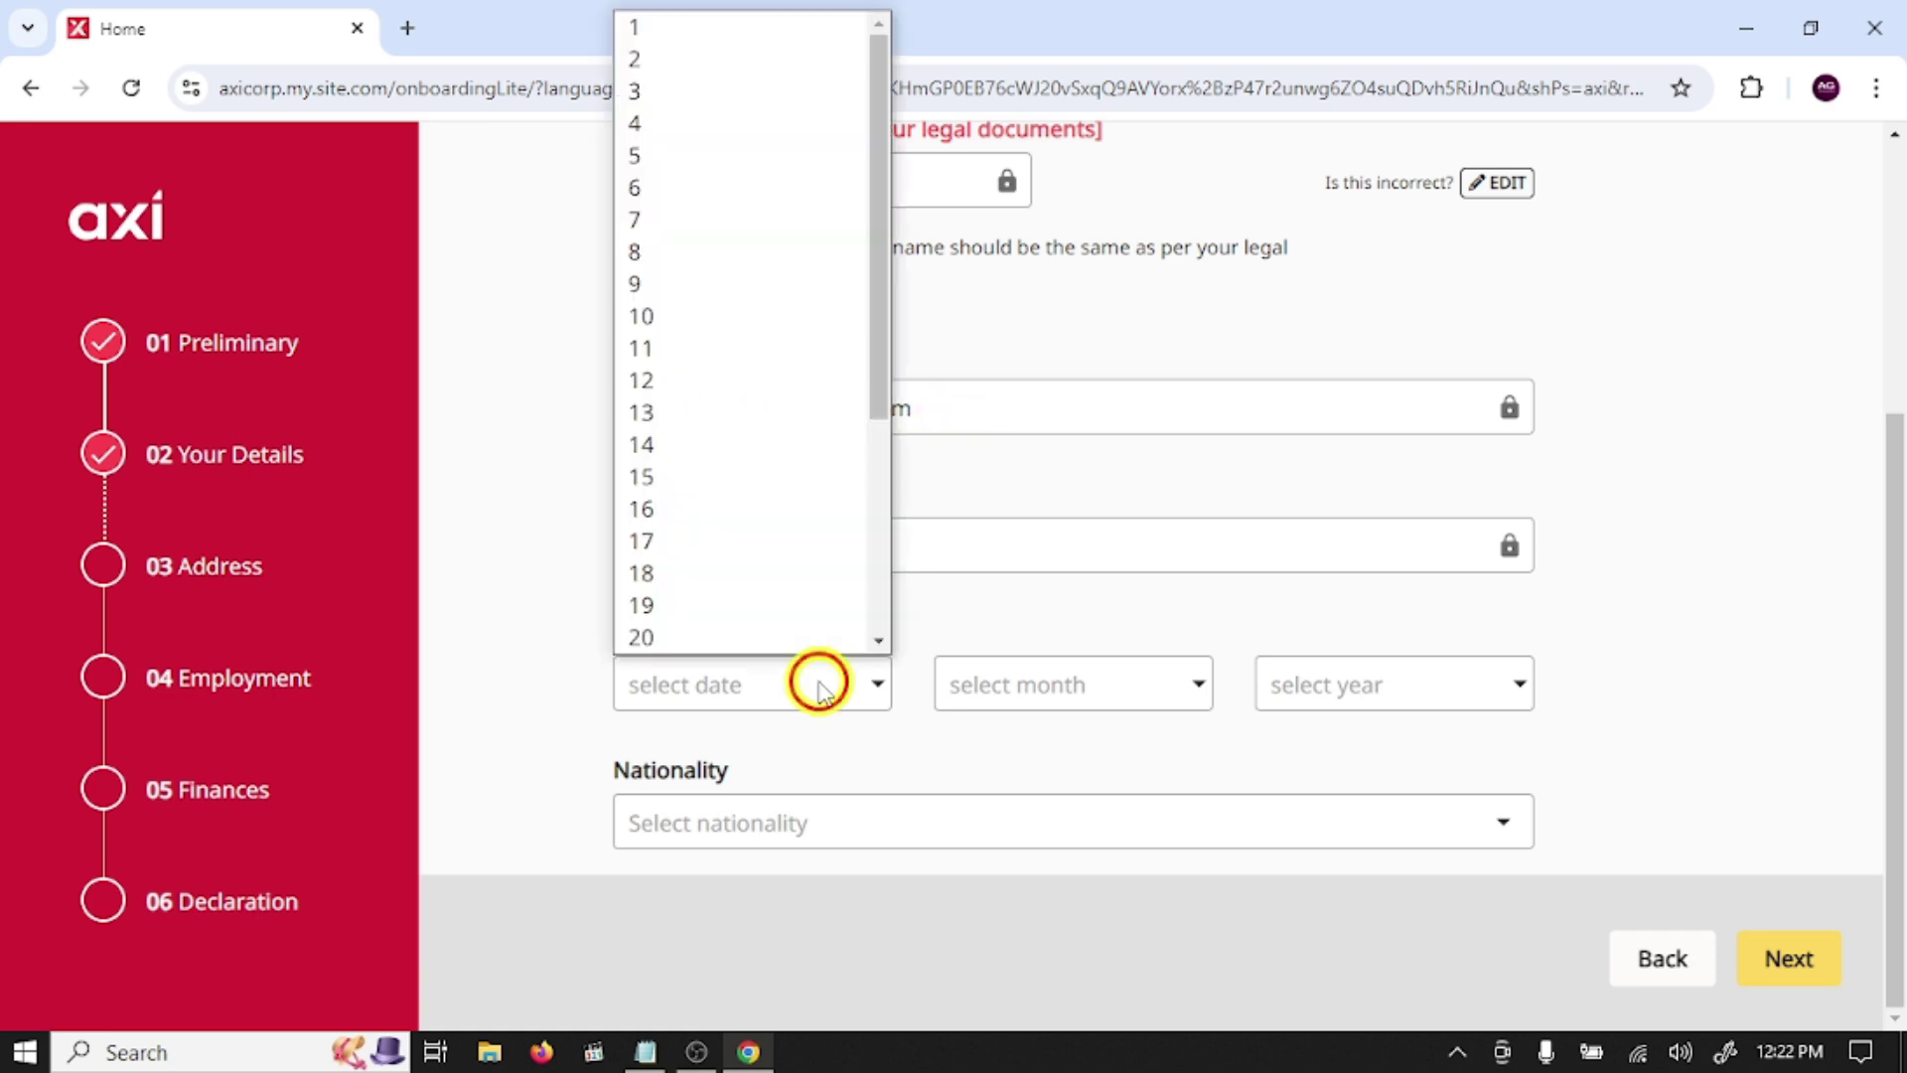
pyautogui.click(703, 477)
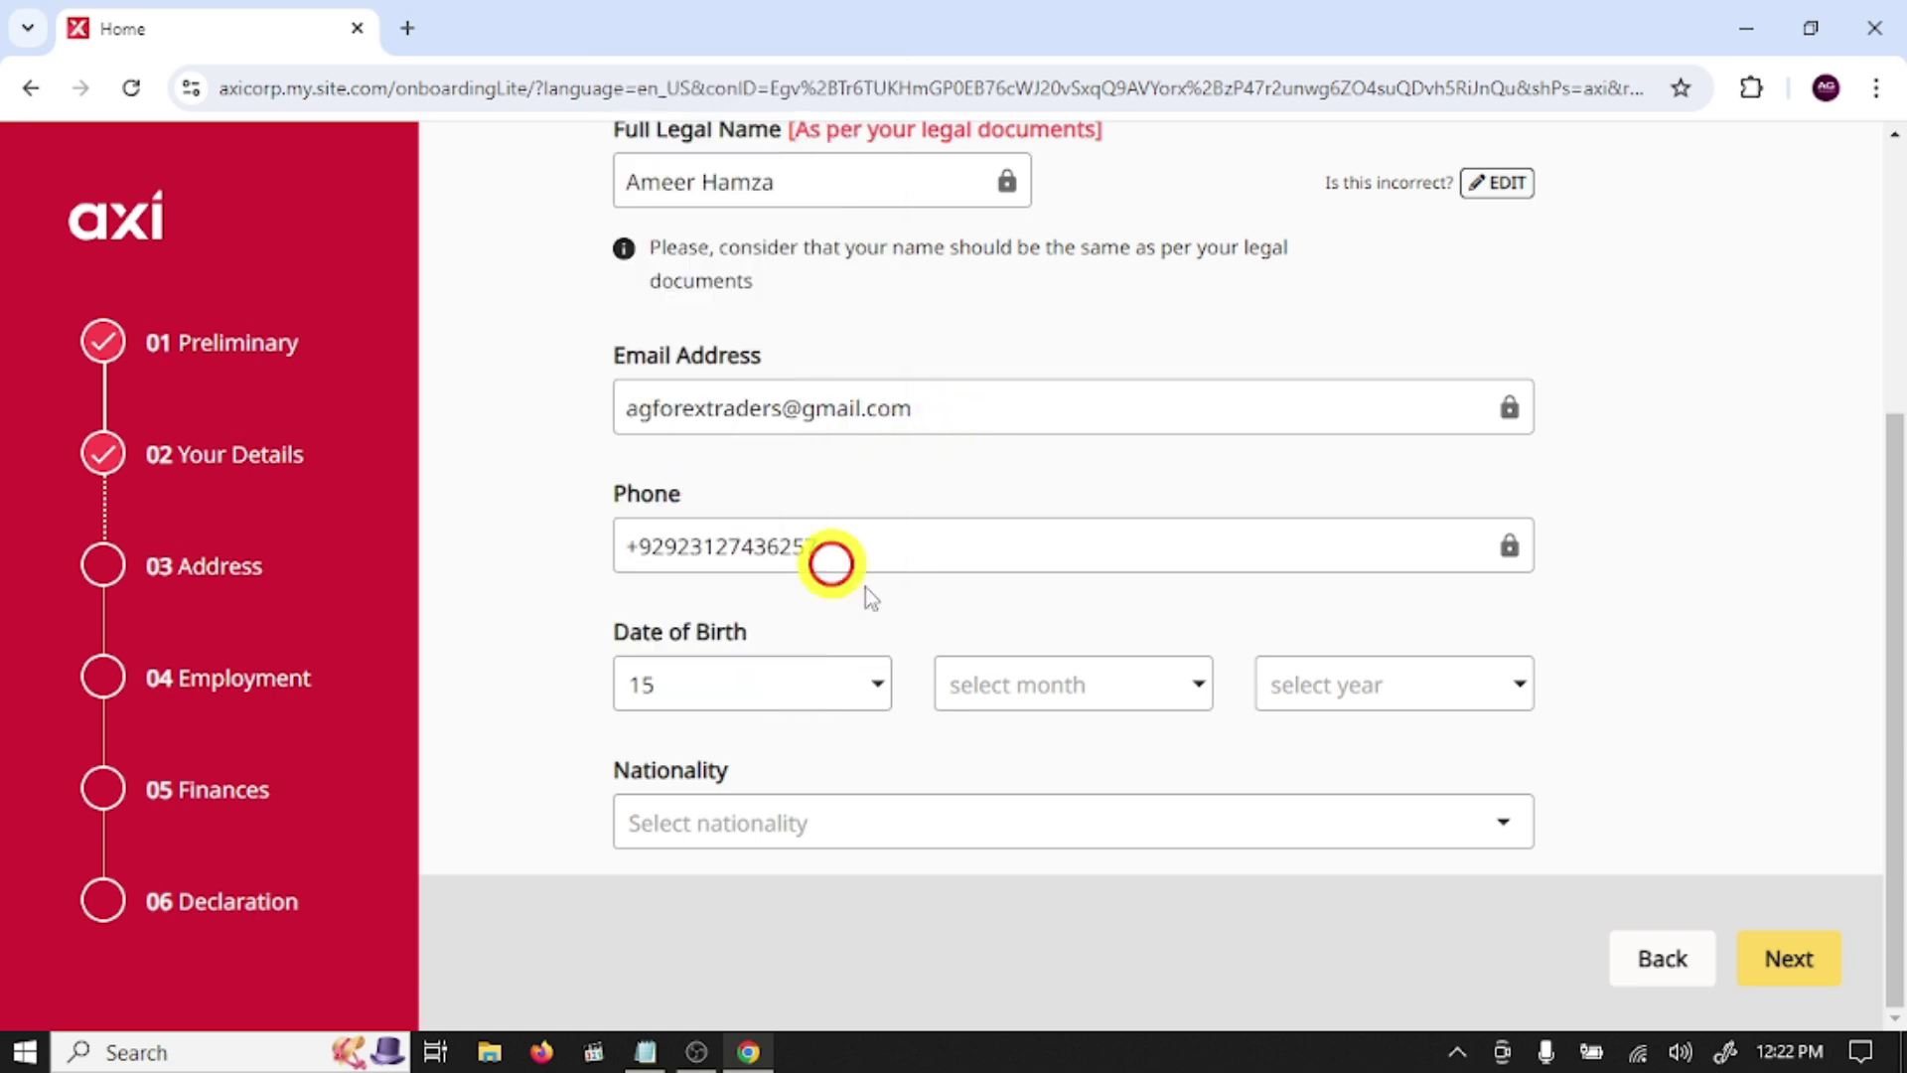
pyautogui.click(1001, 658)
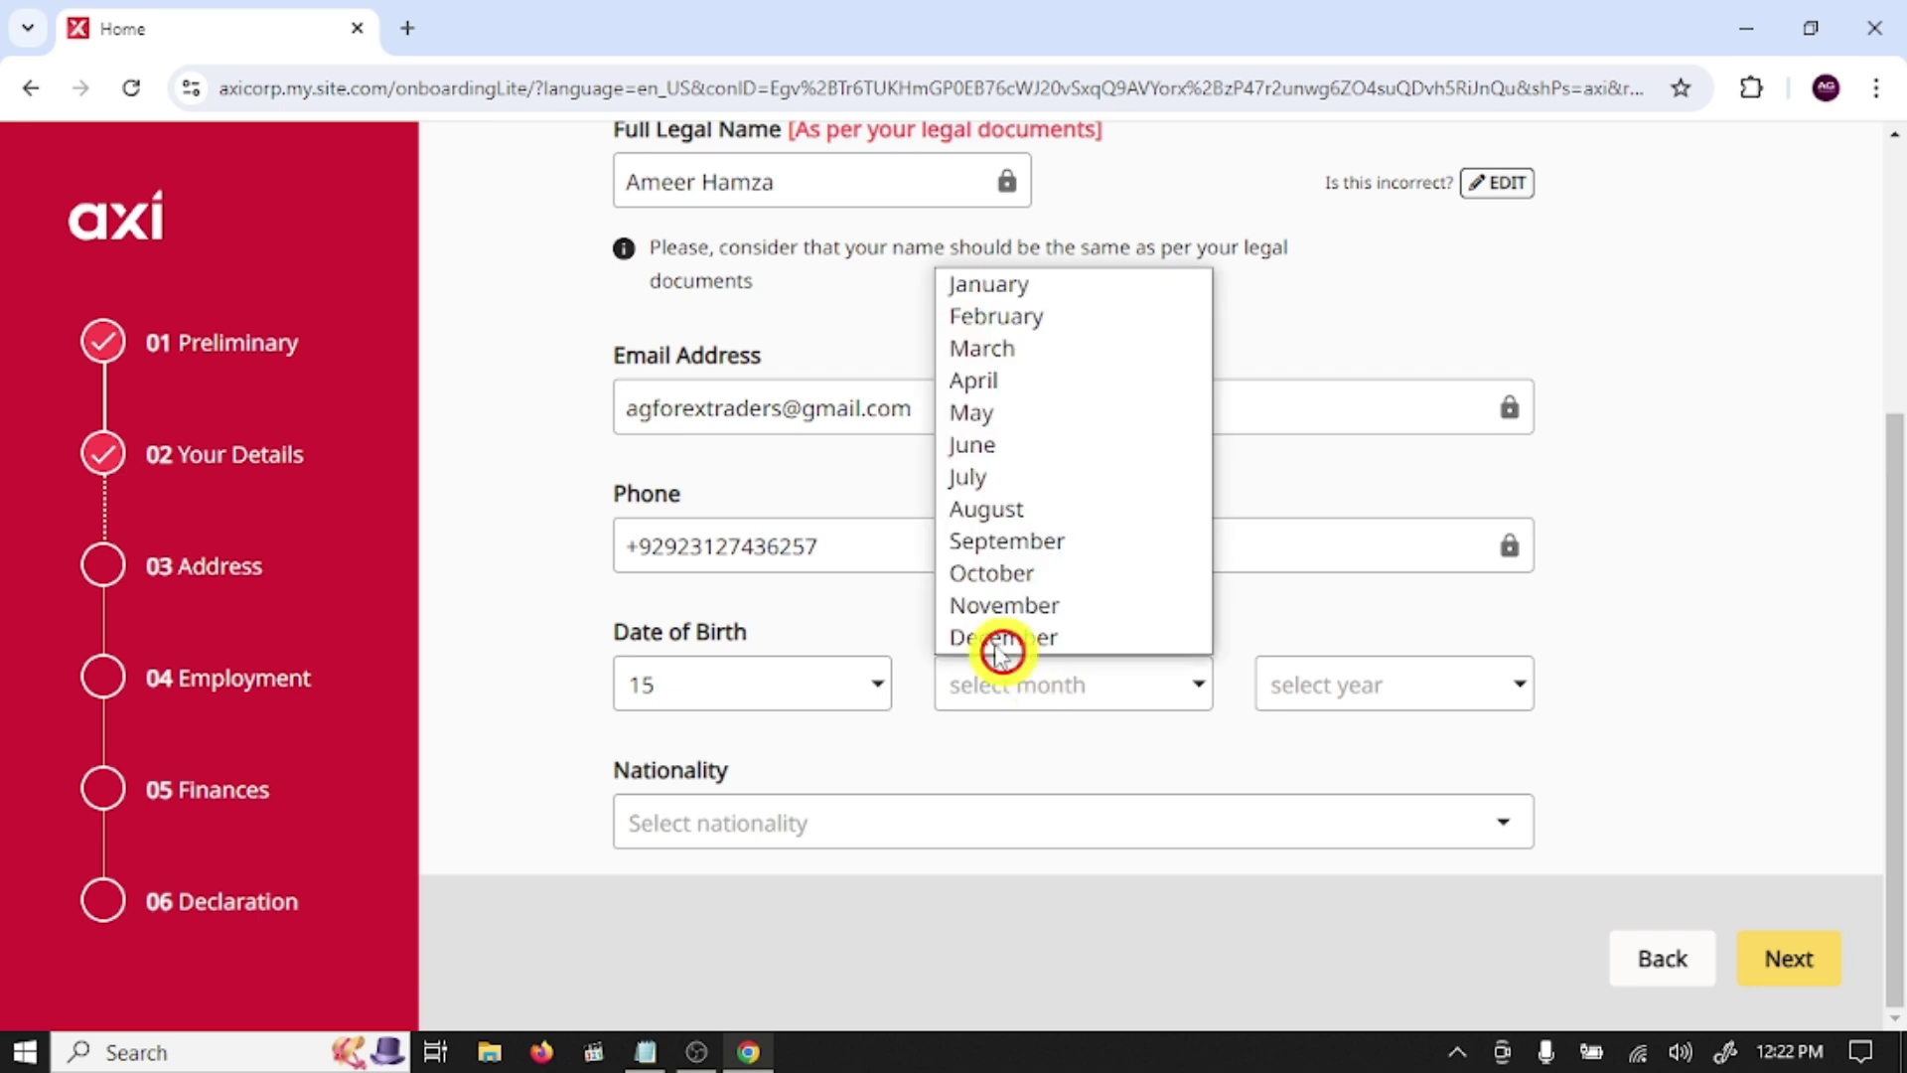
pyautogui.click(1005, 415)
pyautogui.click(1111, 685)
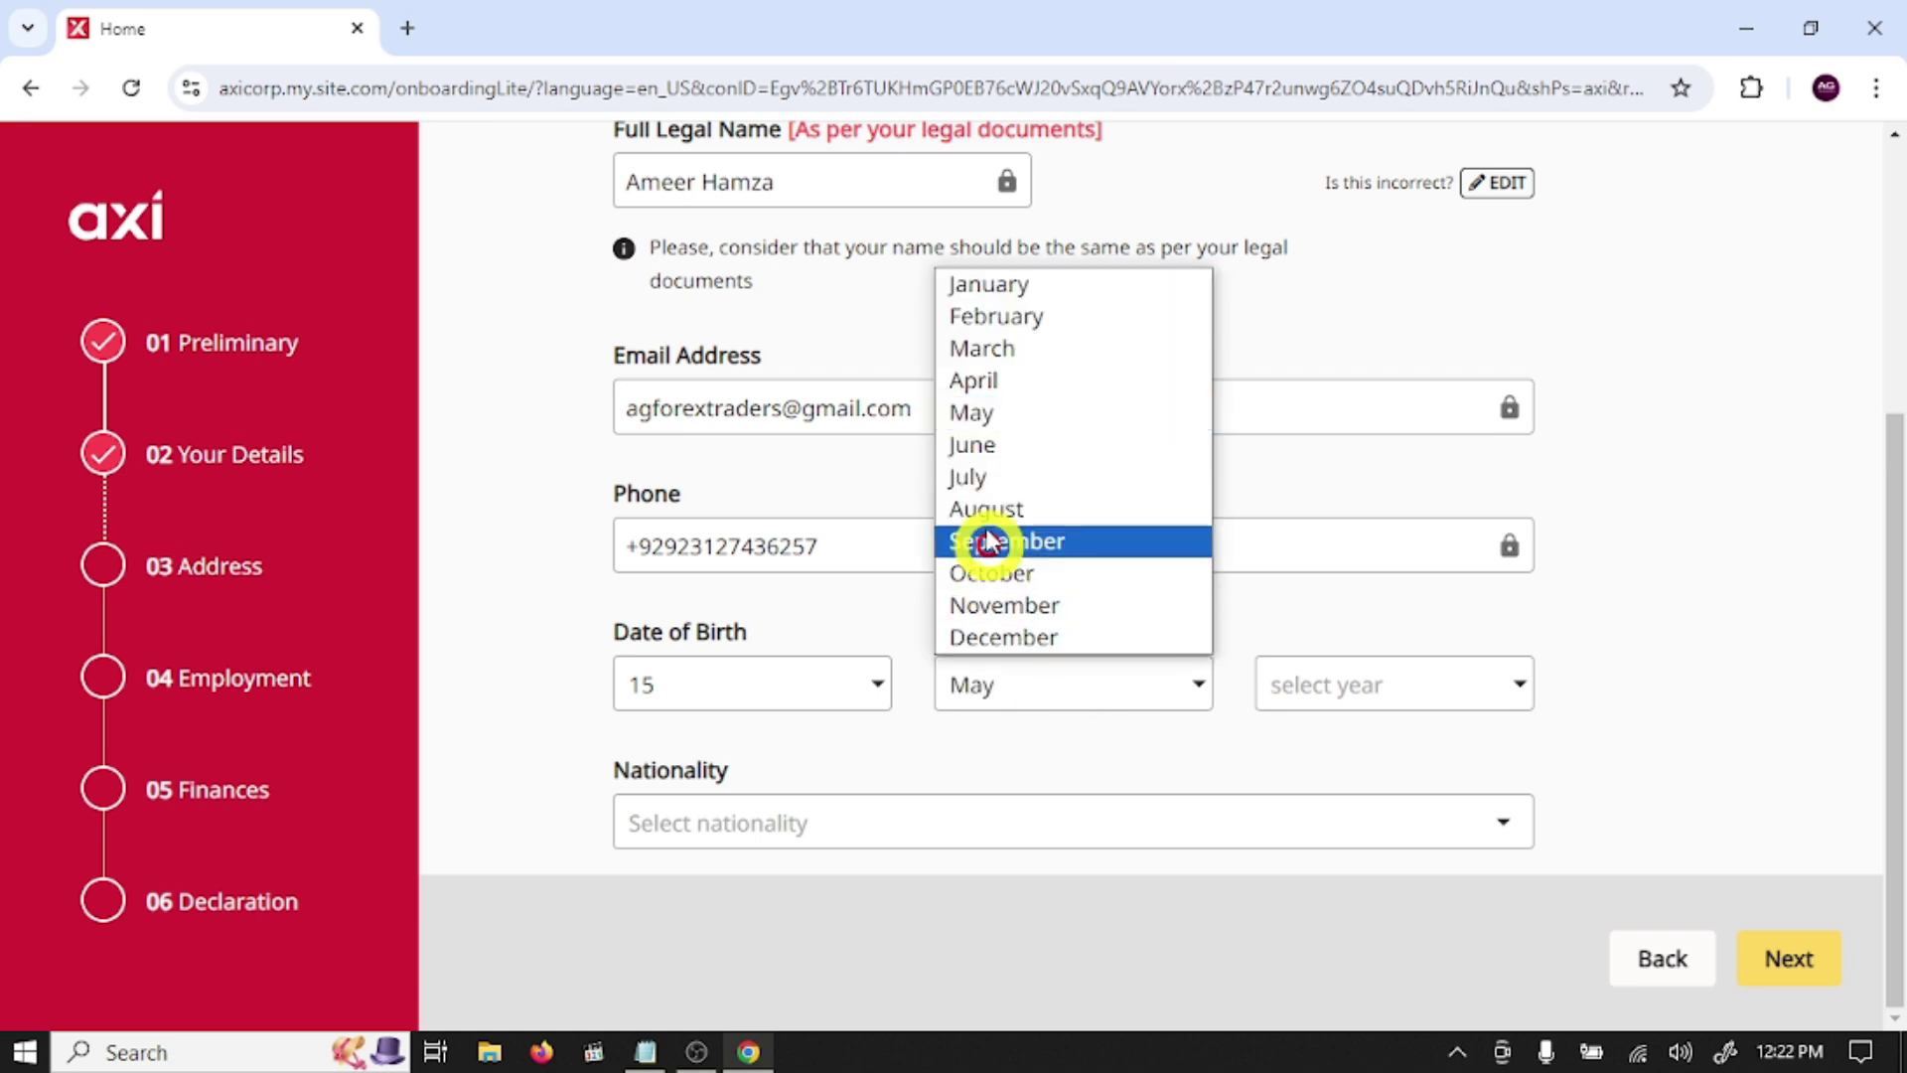
pyautogui.click(1001, 384)
pyautogui.click(1345, 663)
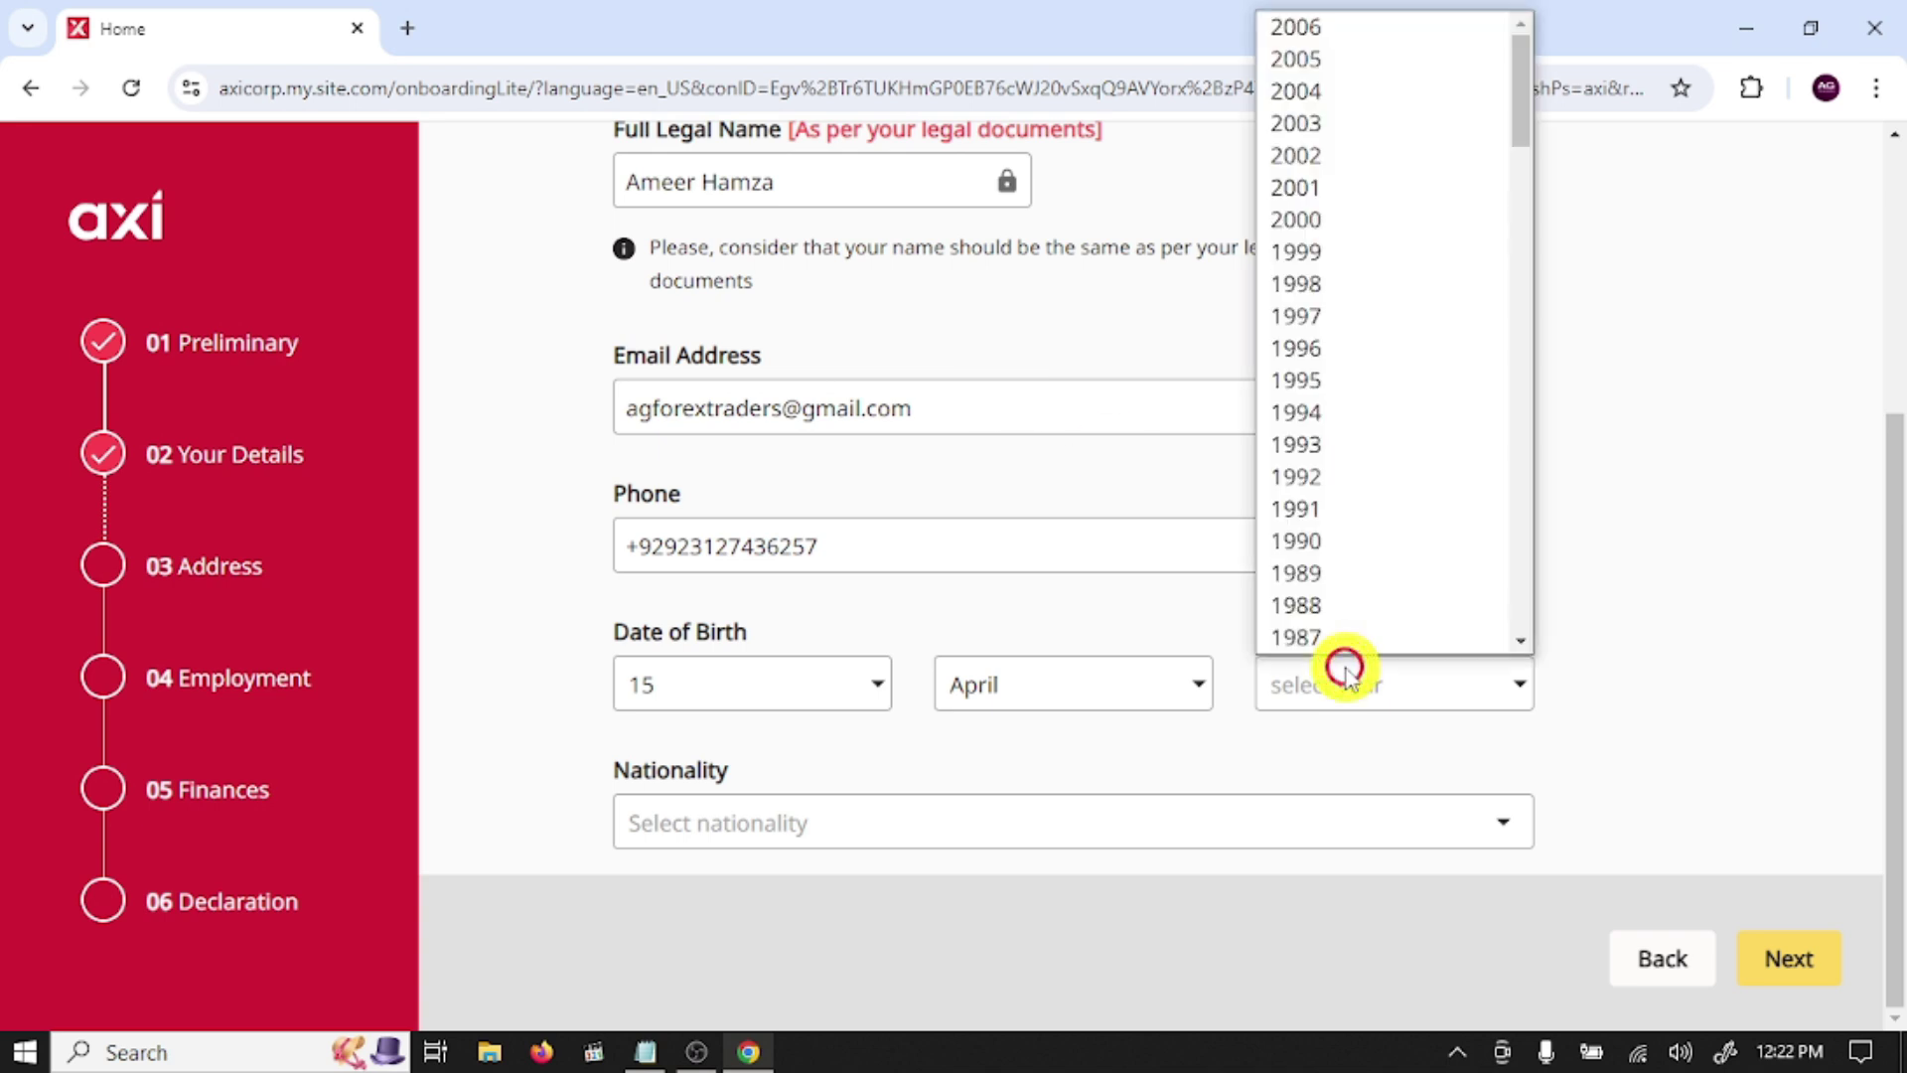
pyautogui.click(1355, 288)
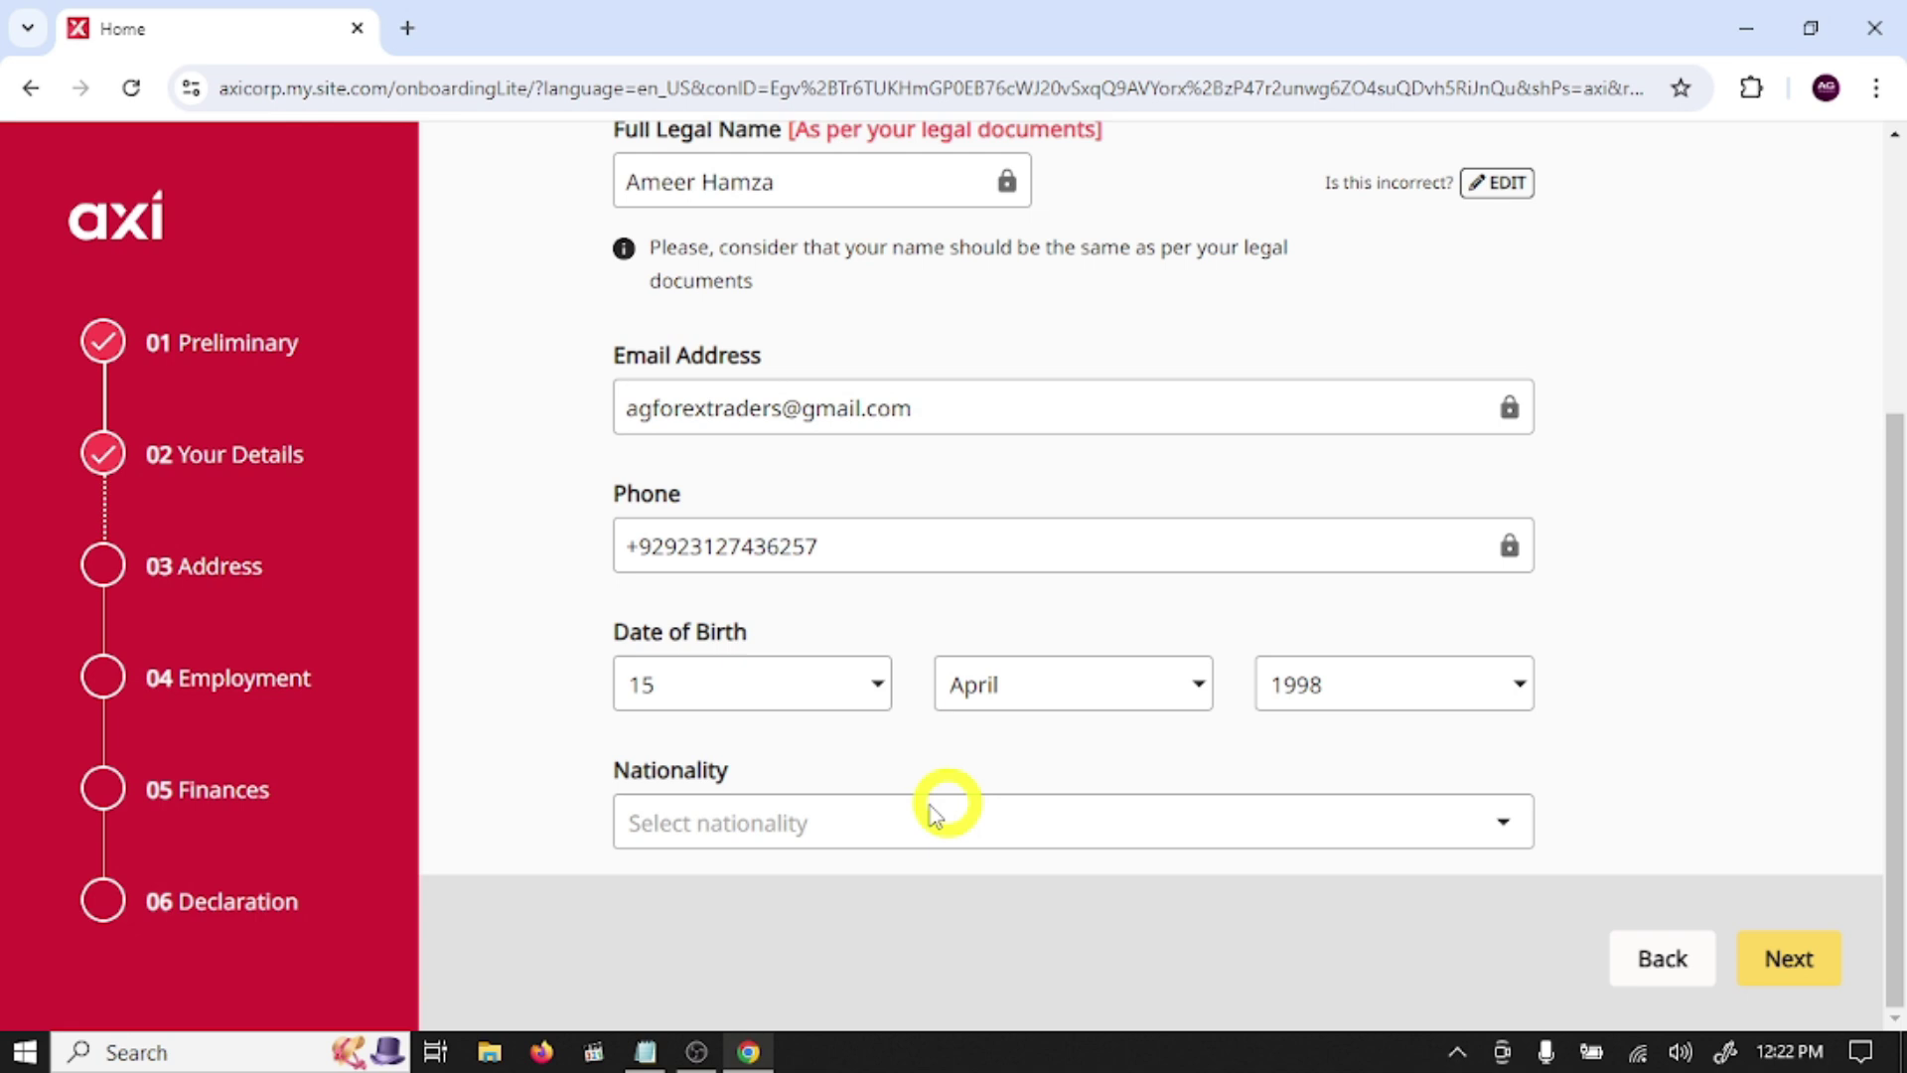
# Step: Select Pakistan as the nationality
pyautogui.click(791, 835)
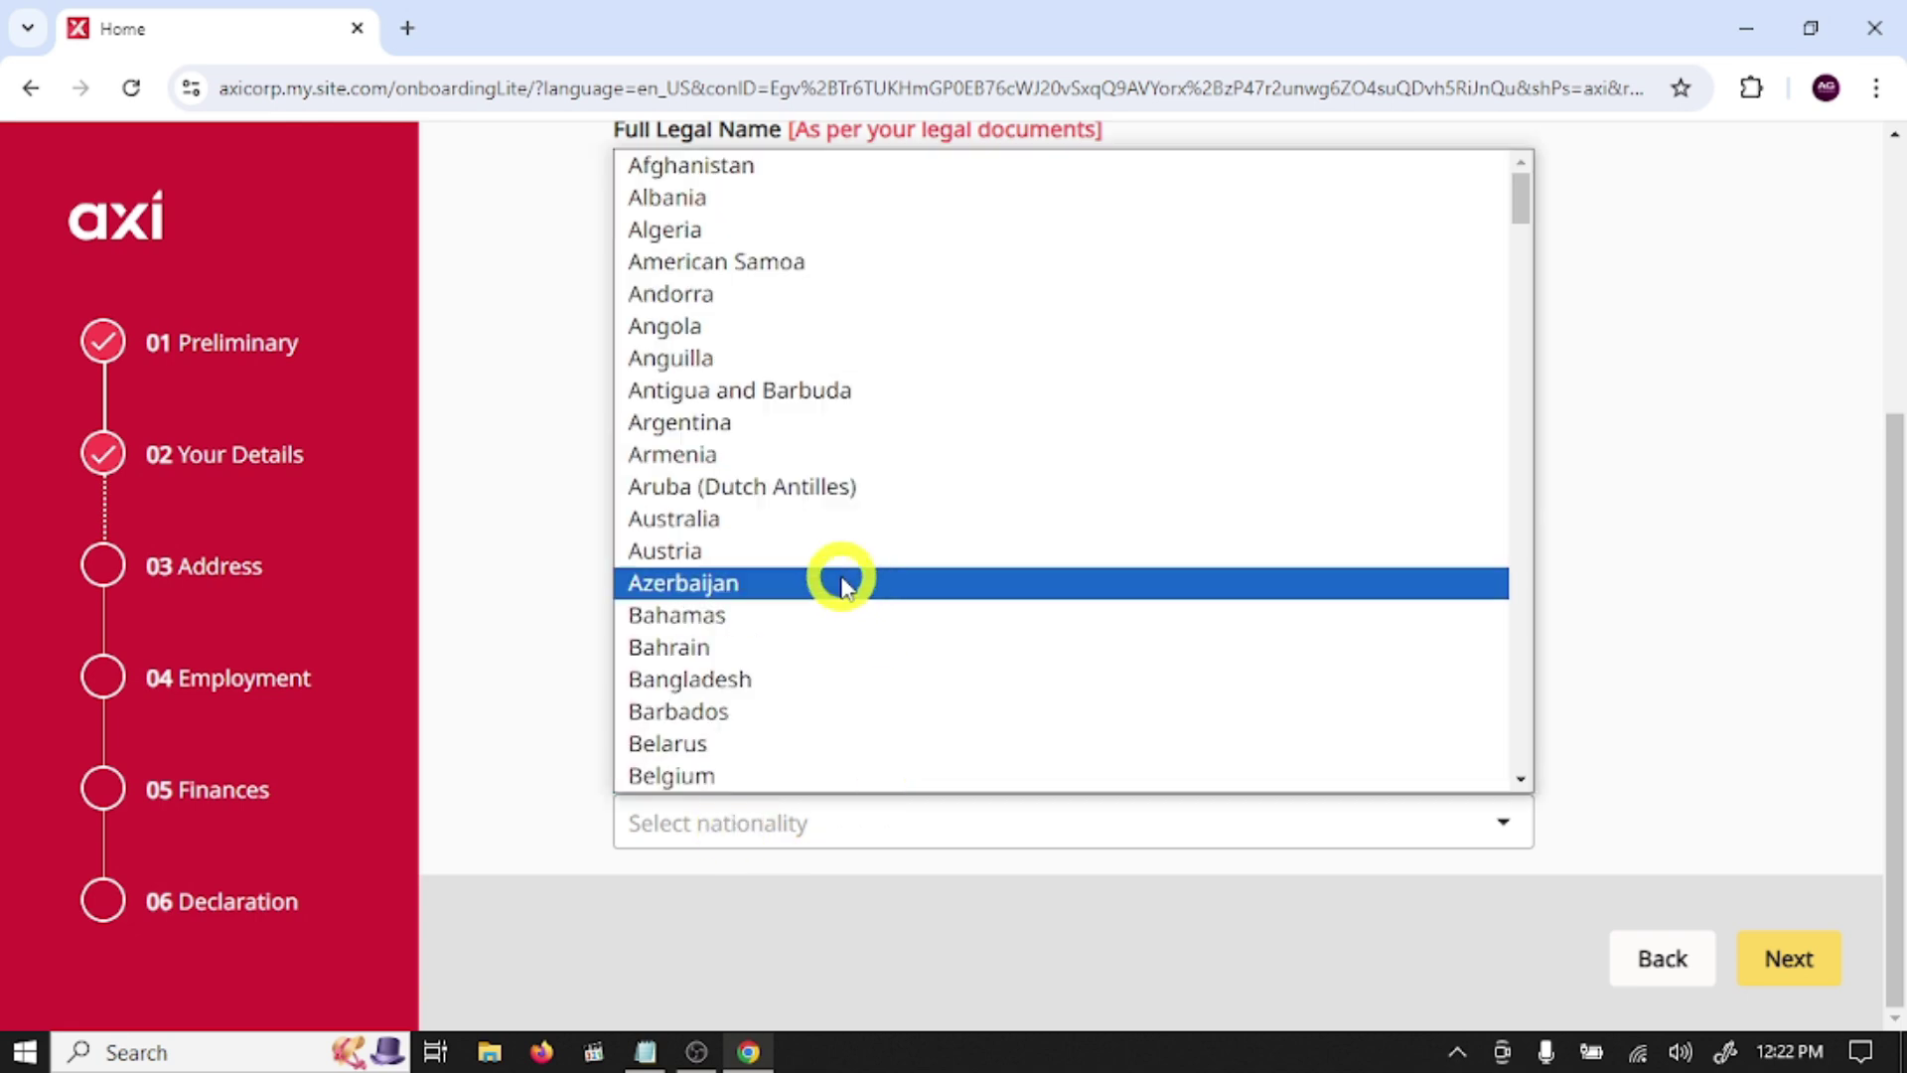
pyautogui.press('p')
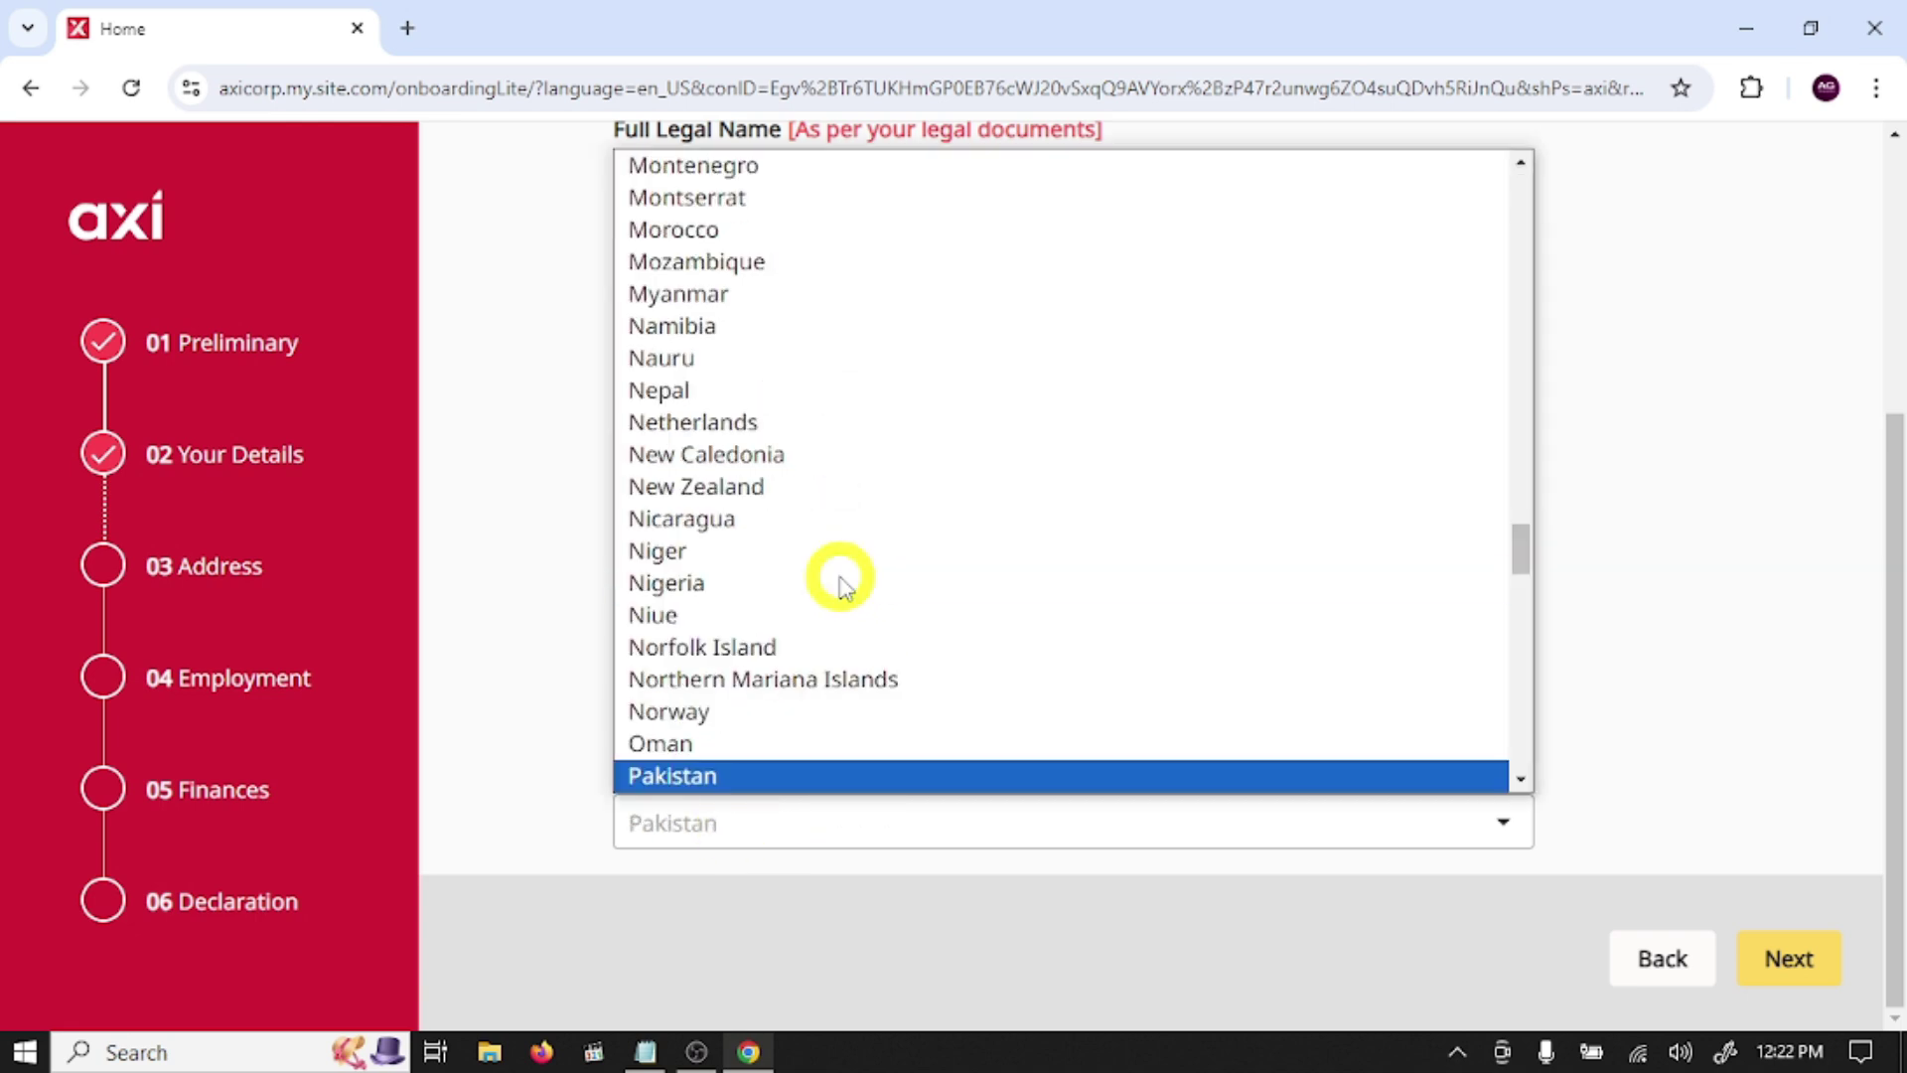
pyautogui.click(869, 772)
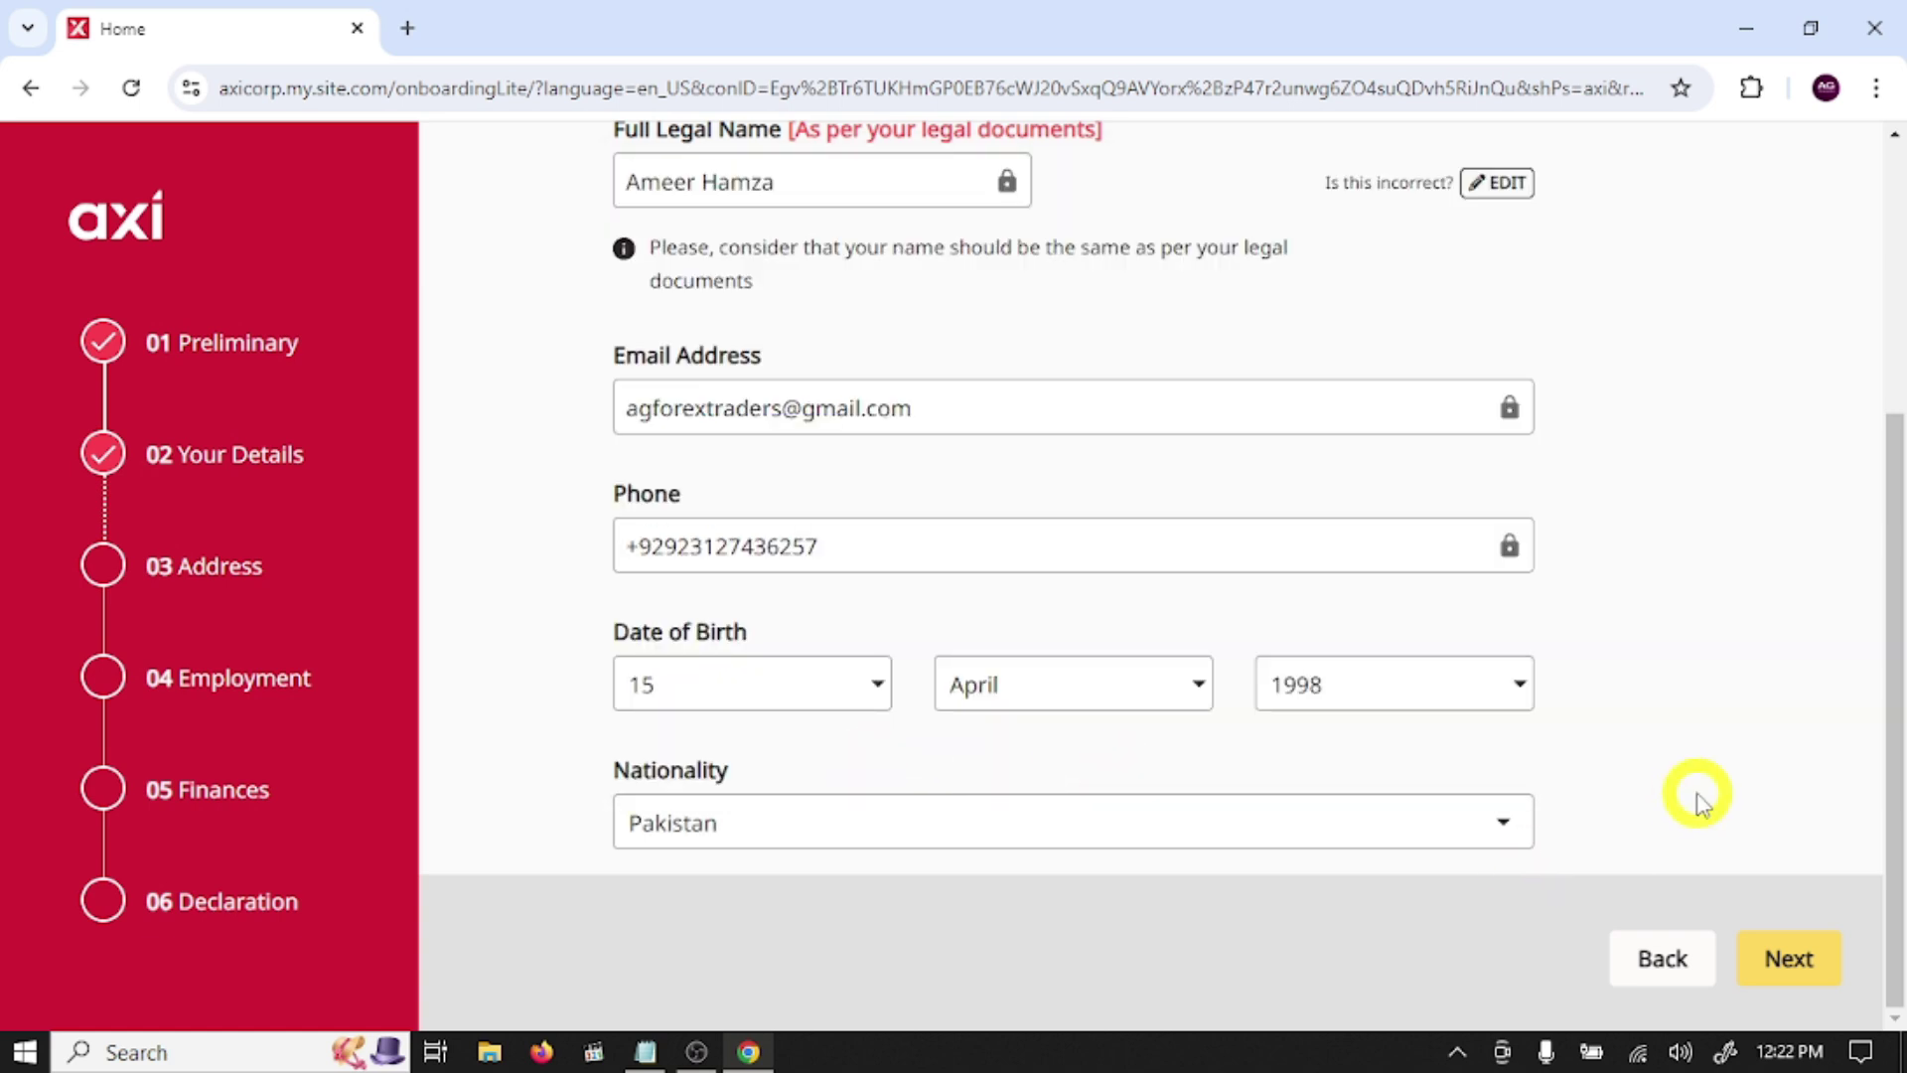
# Step: Go to the address step, fill the Street, Suburb, City, State and Postcode fields, and continue
pyautogui.click(1790, 957)
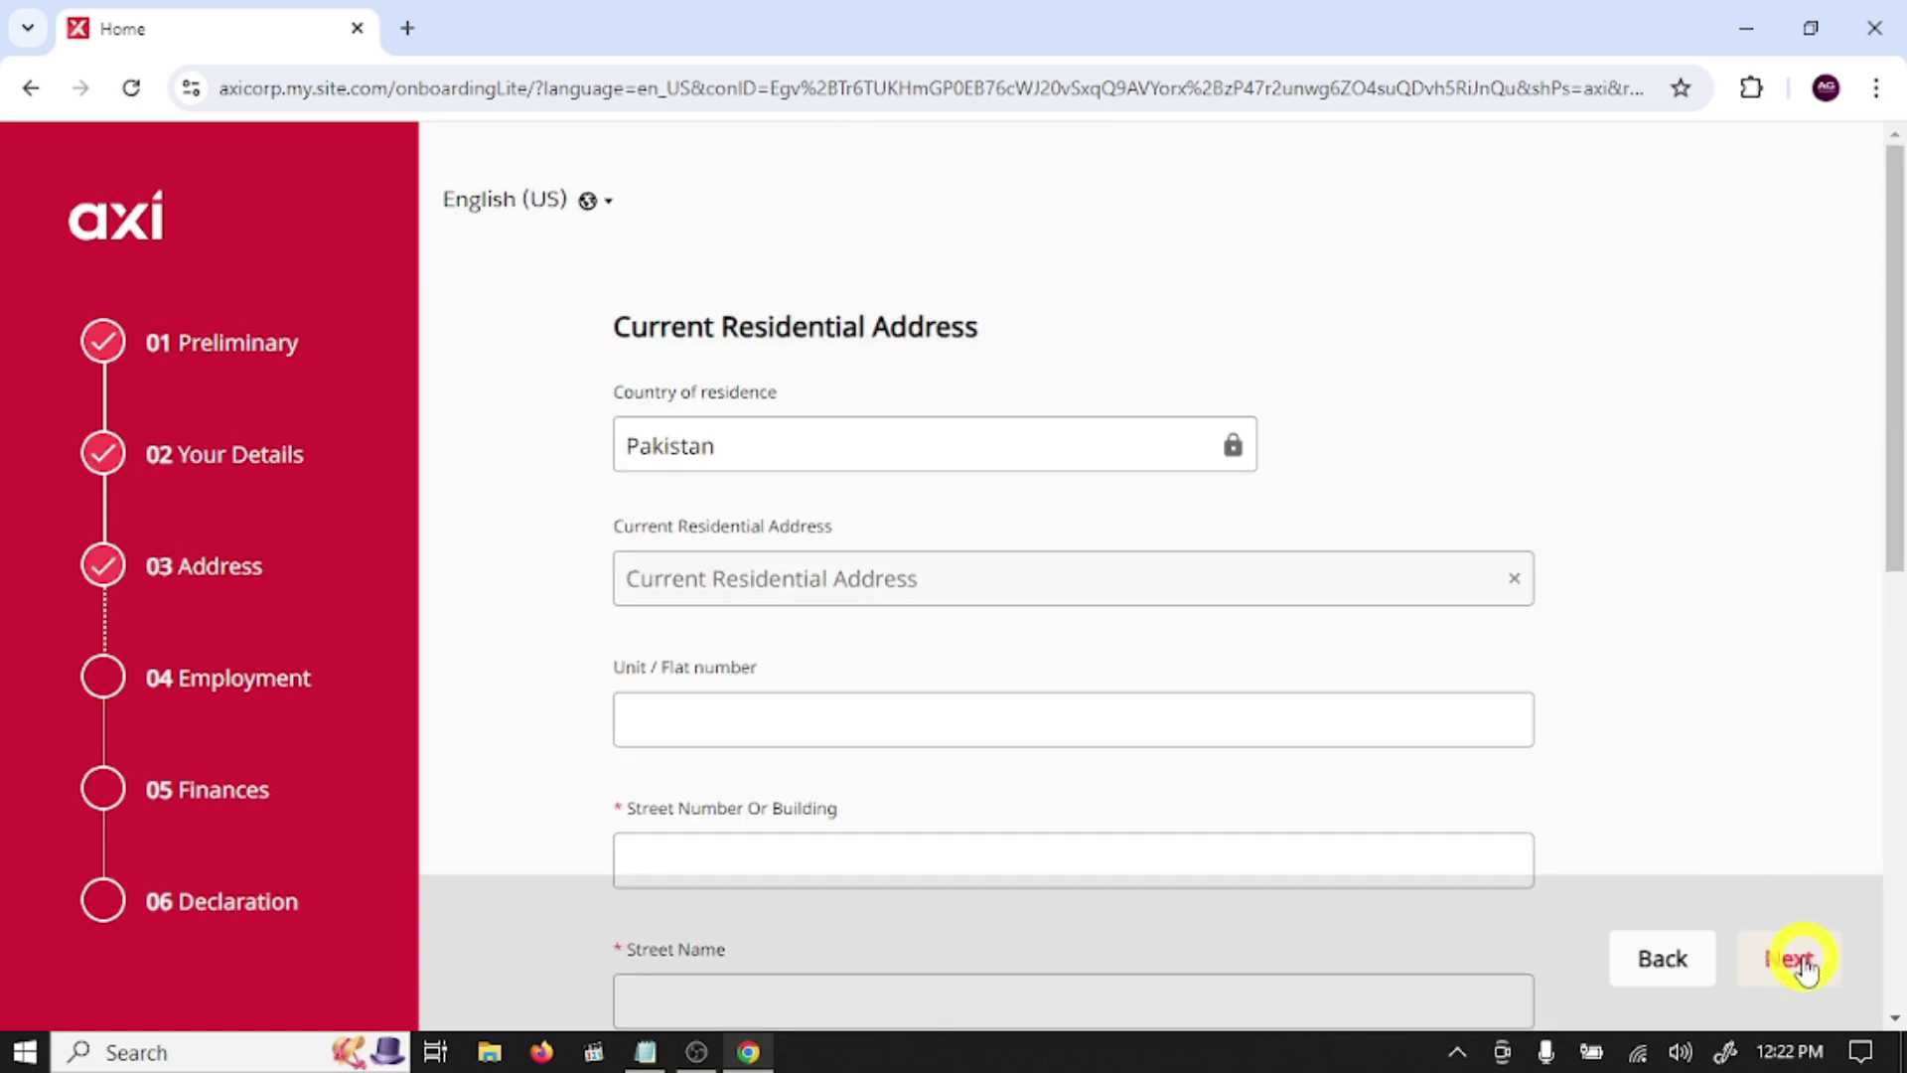
pyautogui.scroll(-2, 1009, 558)
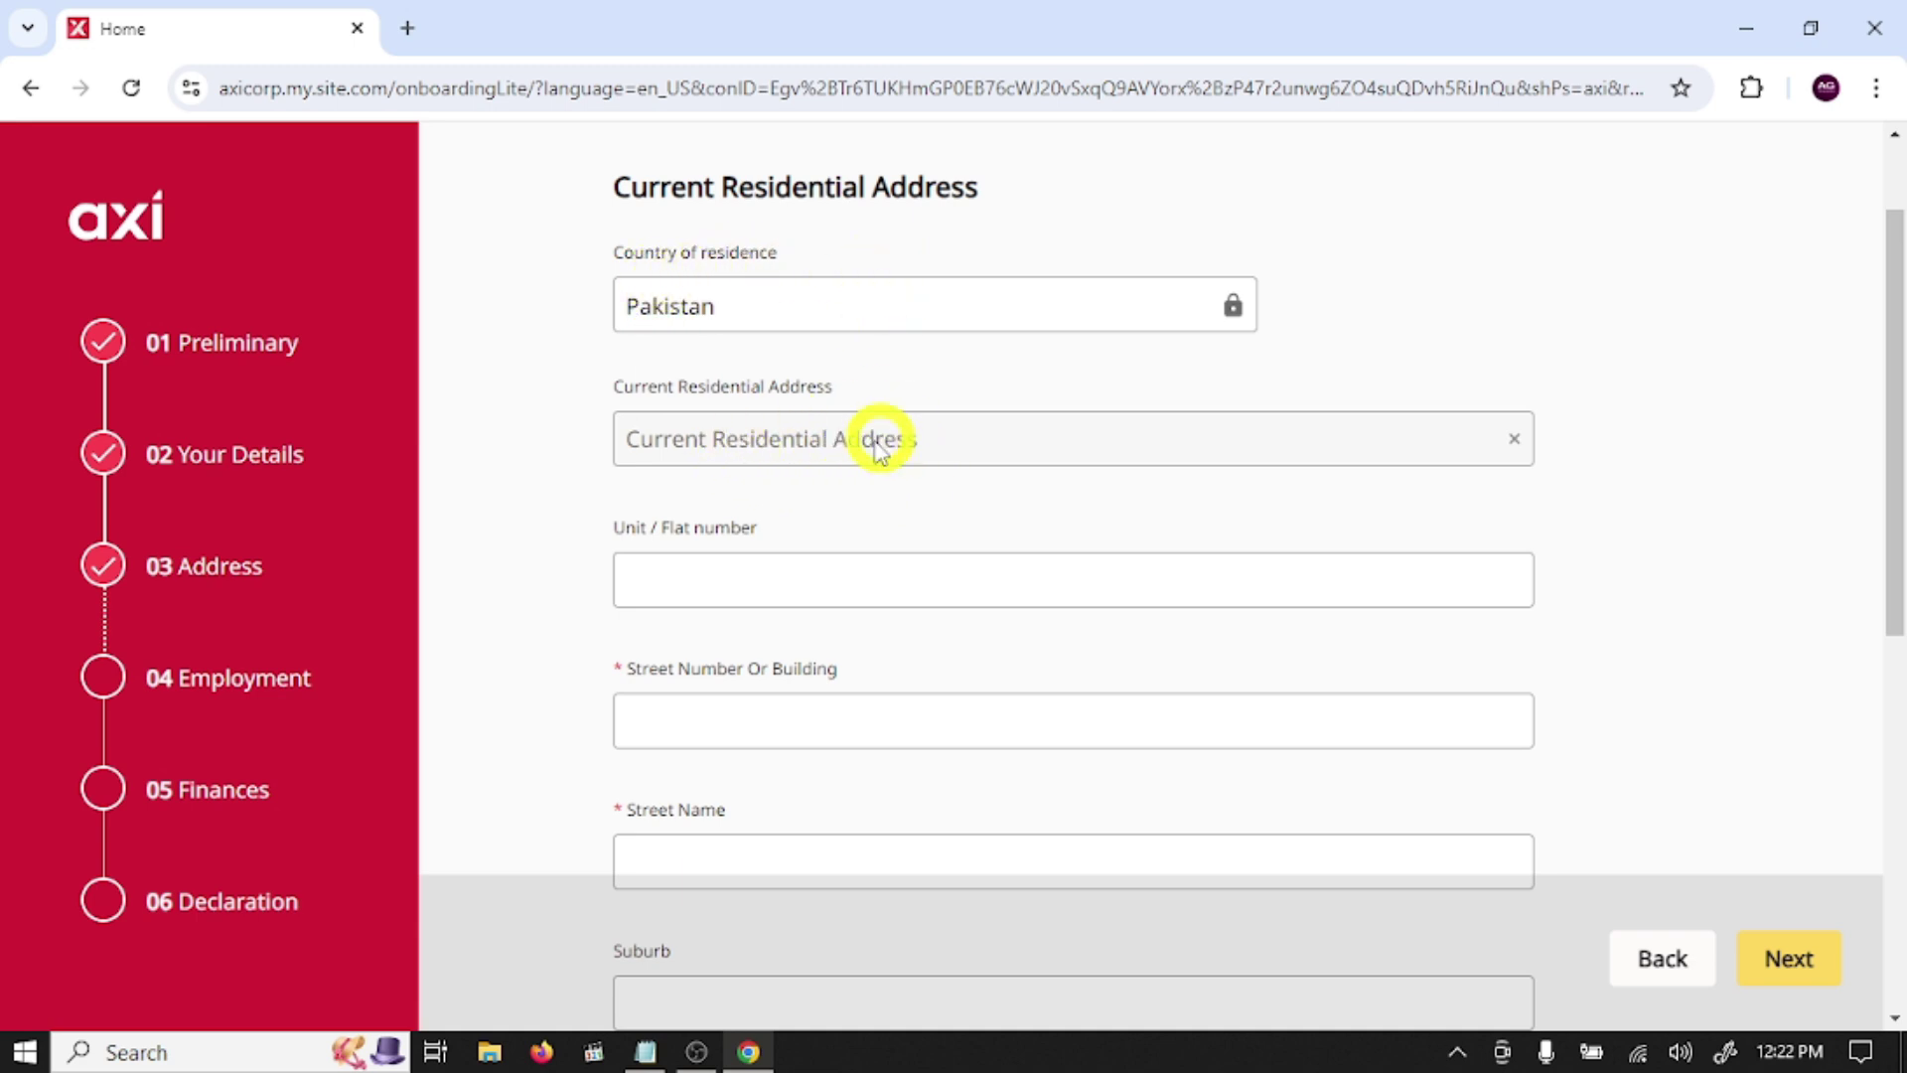
pyautogui.scroll(-1, 894, 639)
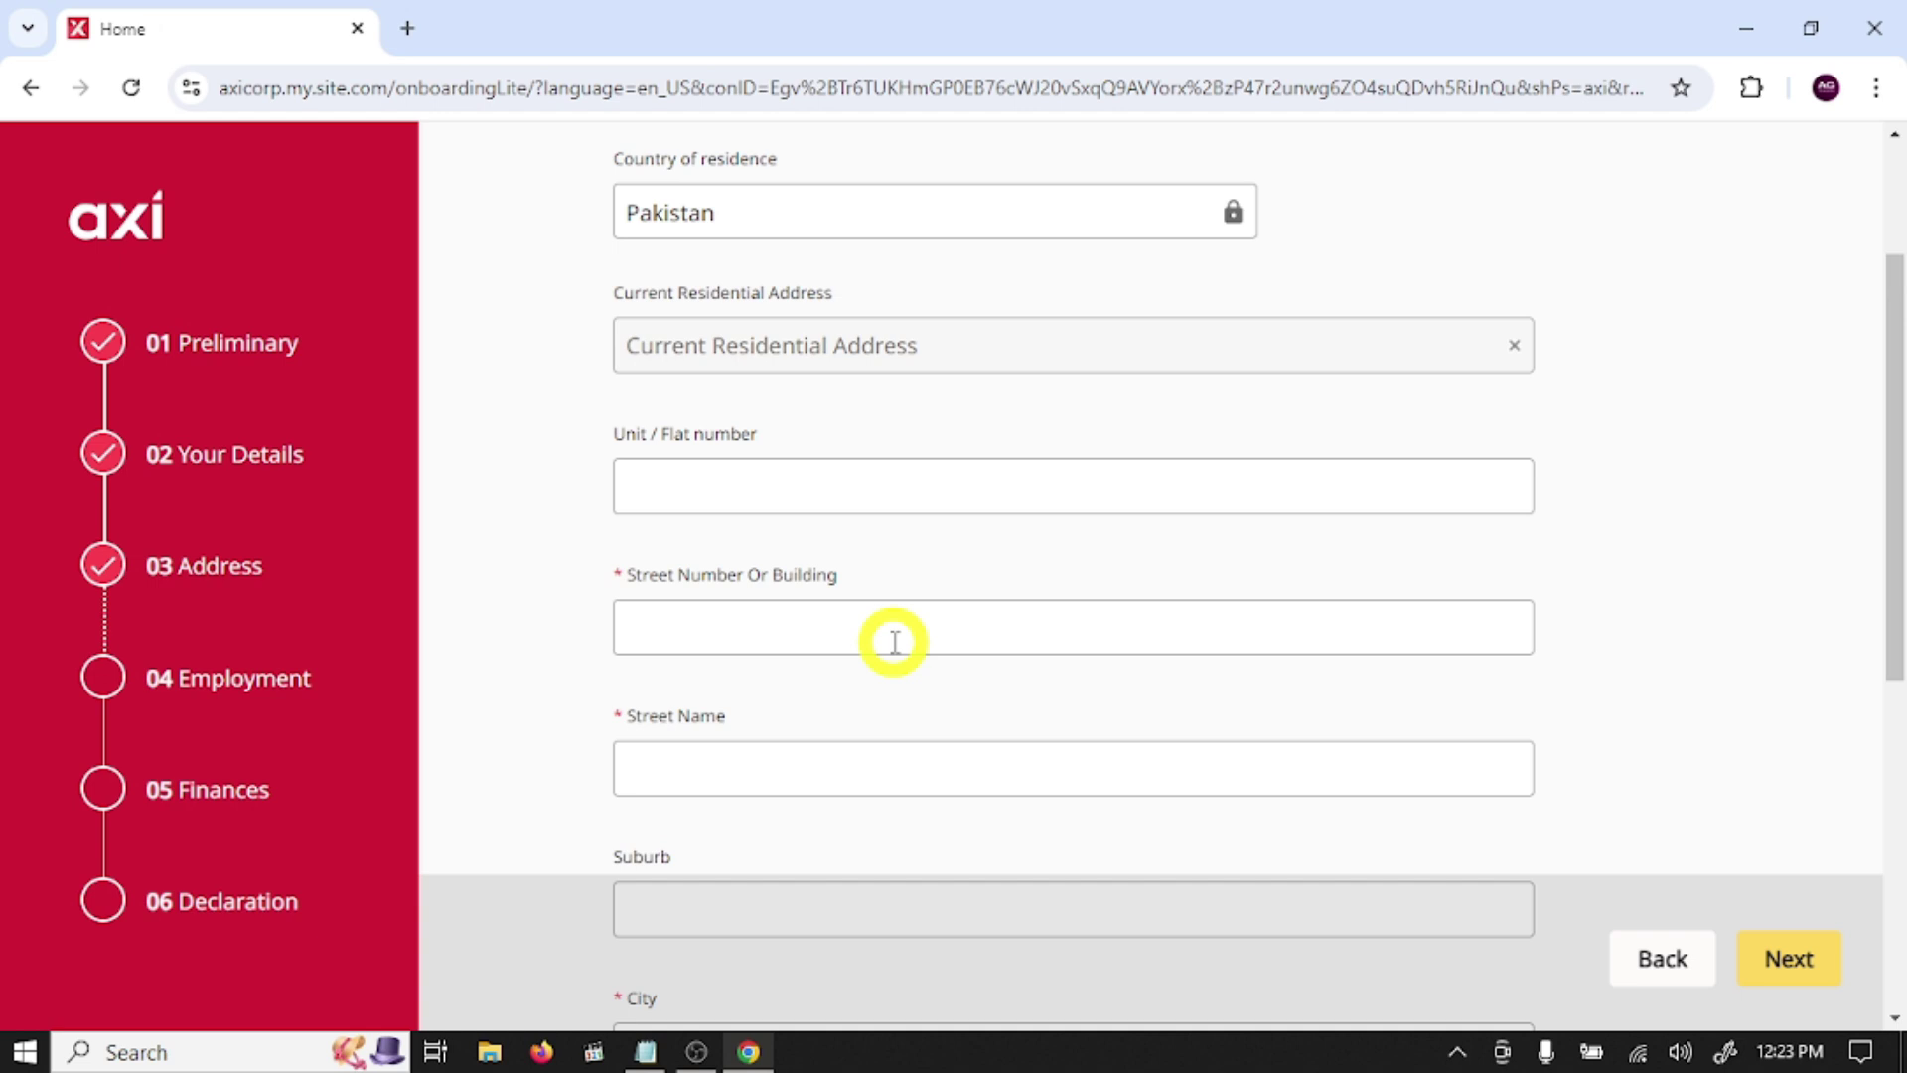
pyautogui.scroll(-1, 698, 652)
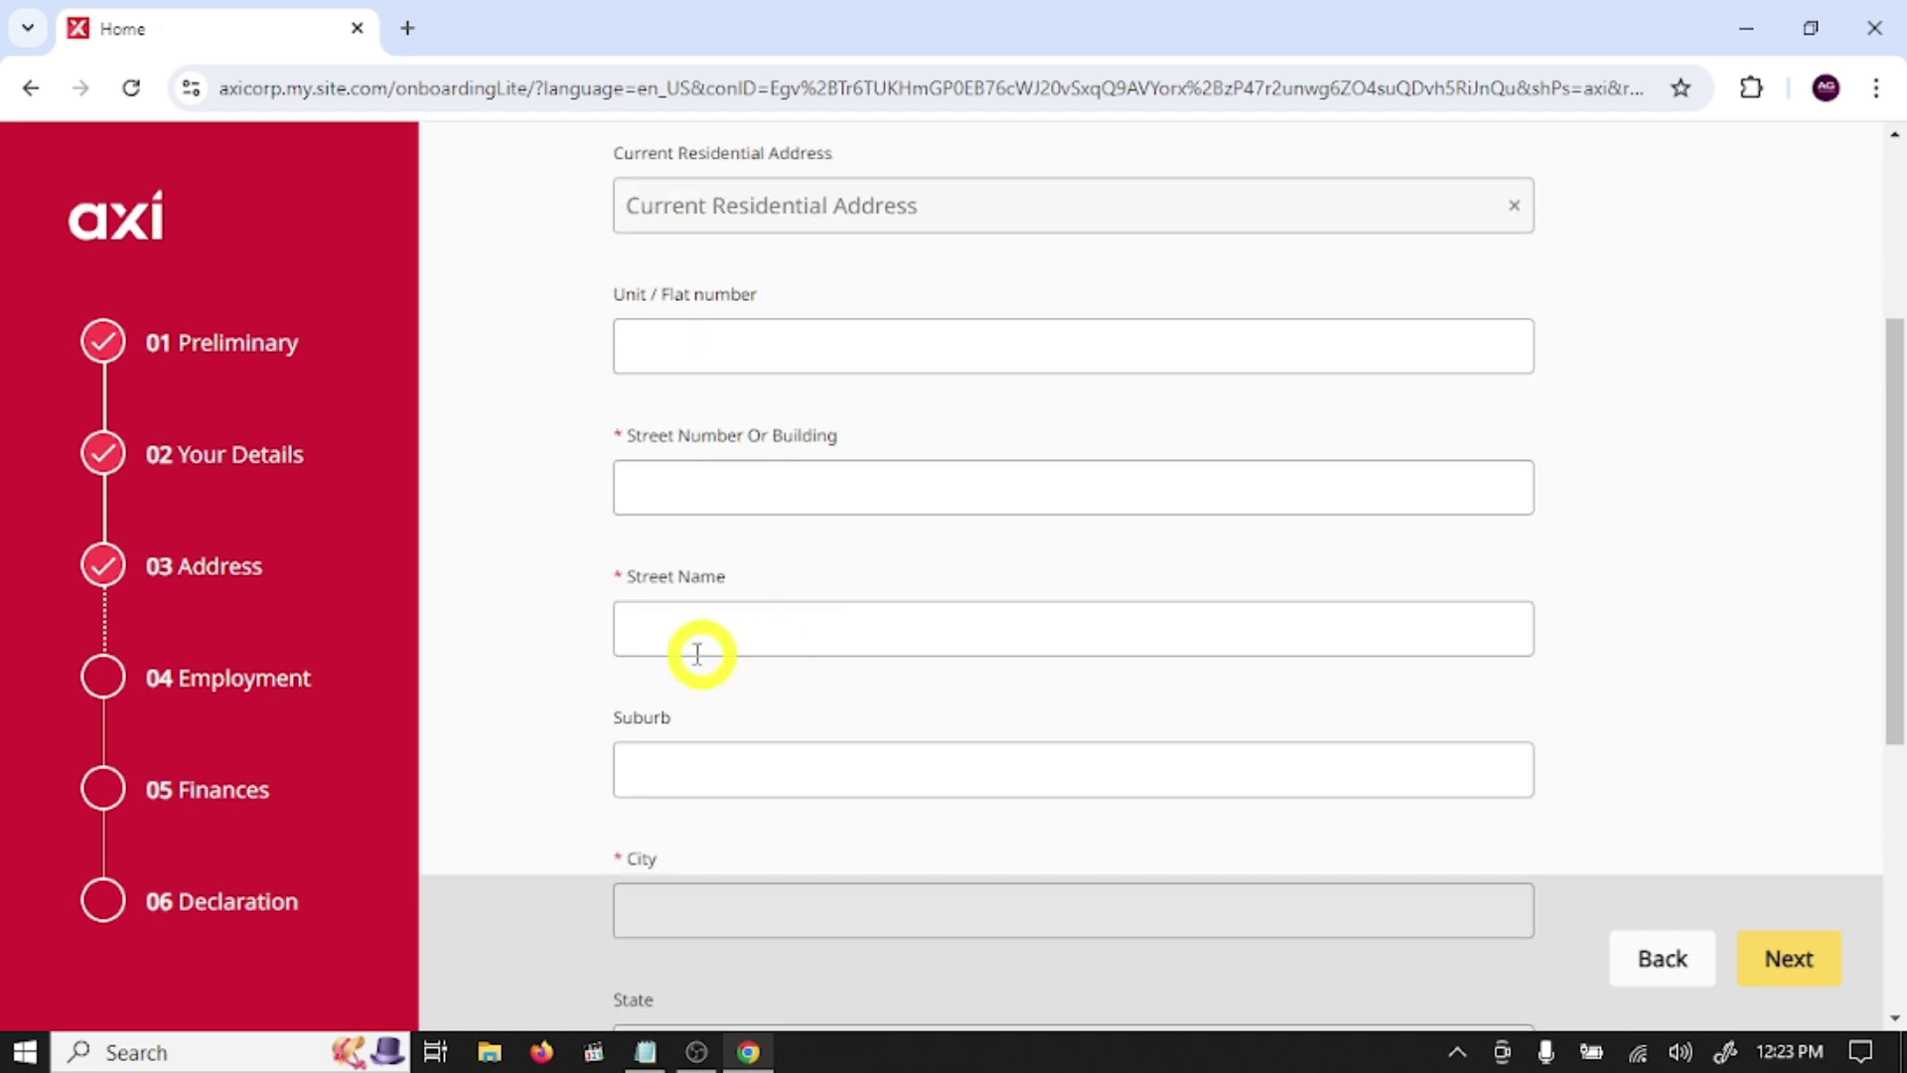
pyautogui.scroll(-3, 733, 639)
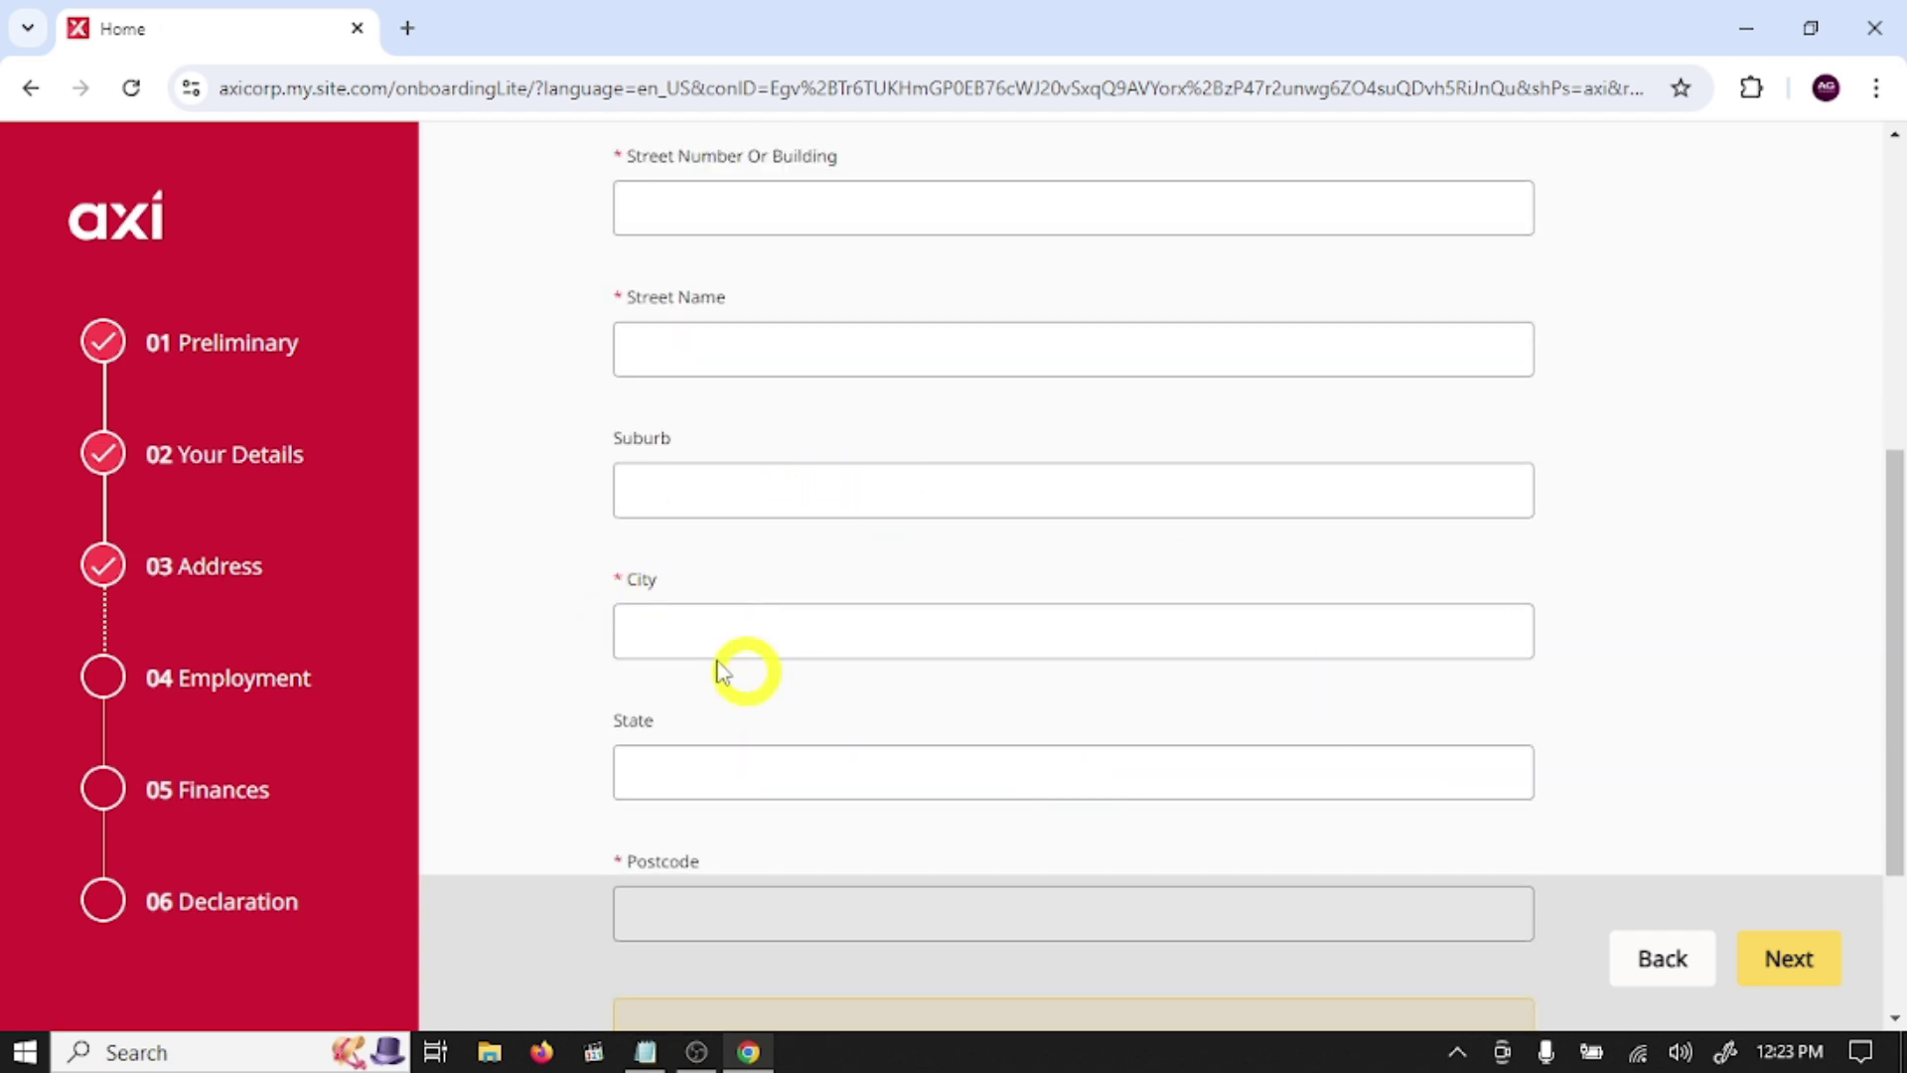
pyautogui.scroll(-3, 745, 646)
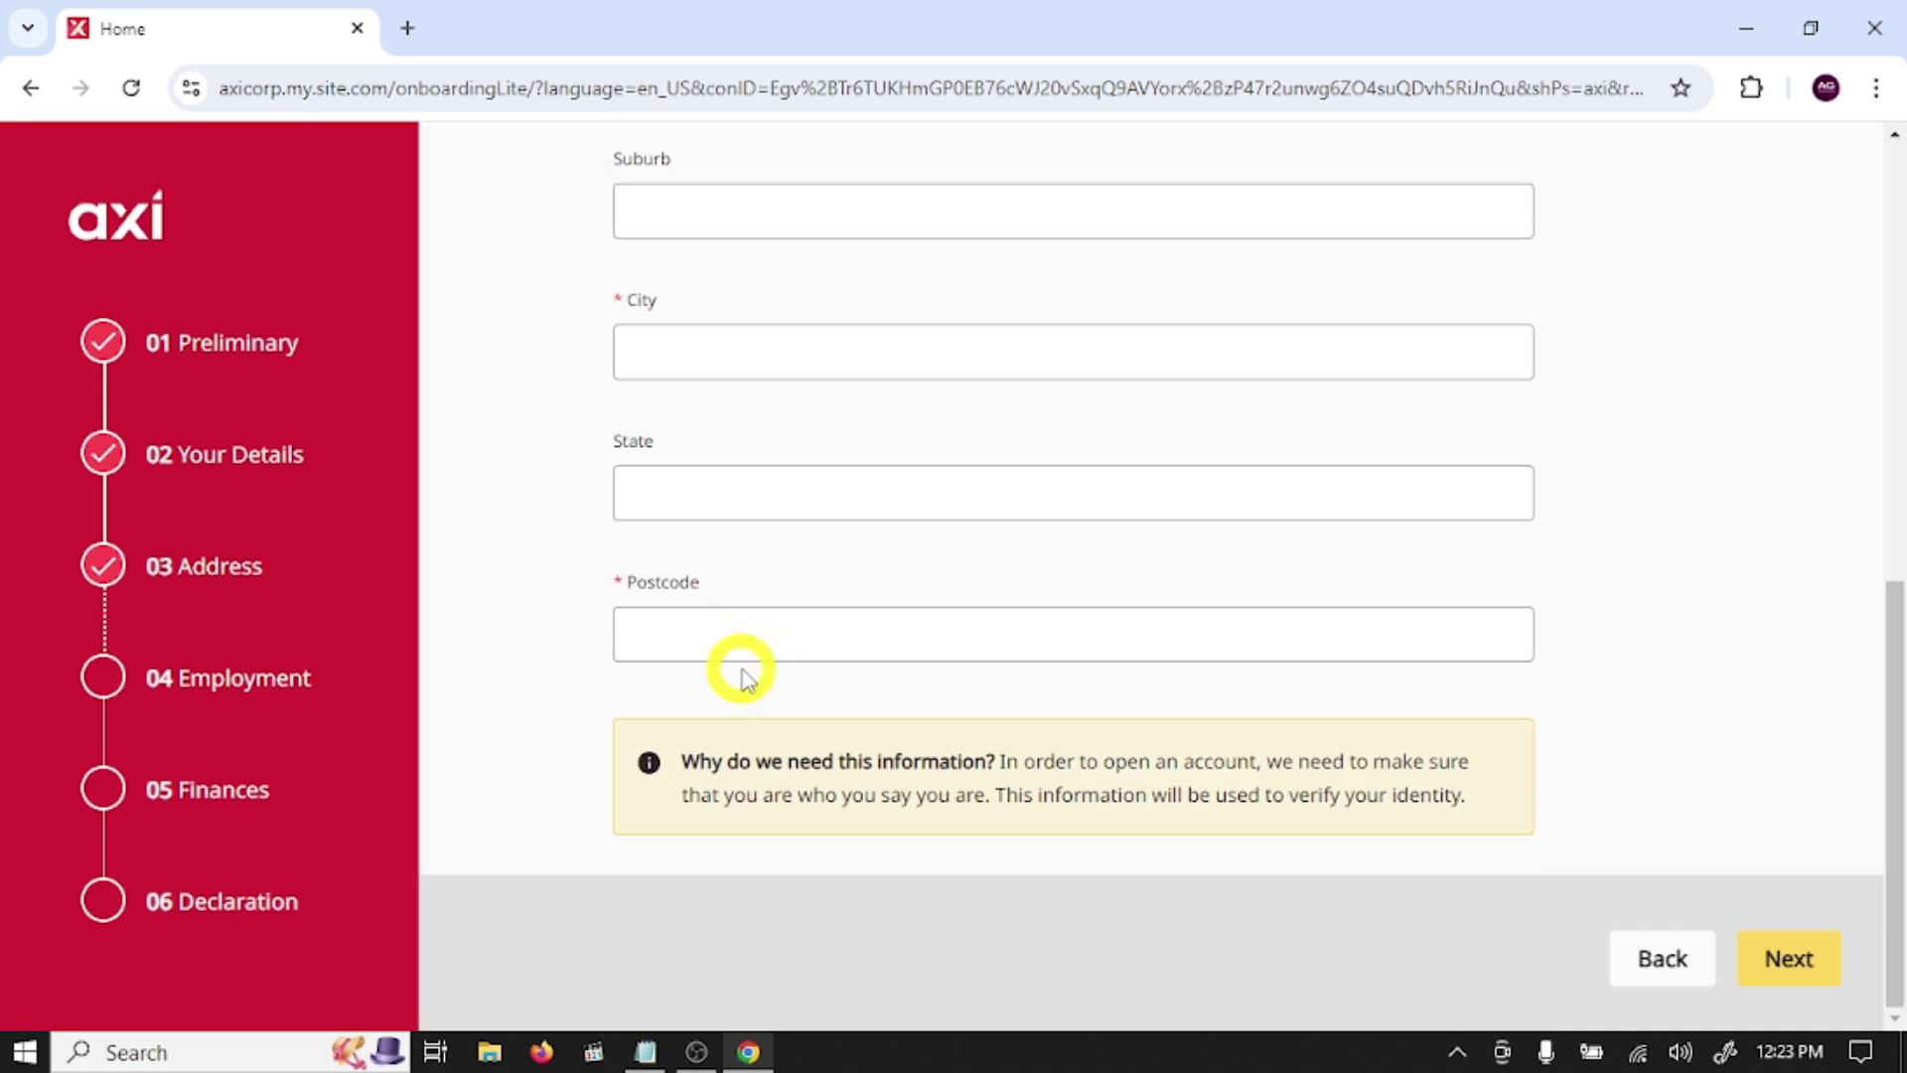
pyautogui.scroll(7, 734, 623)
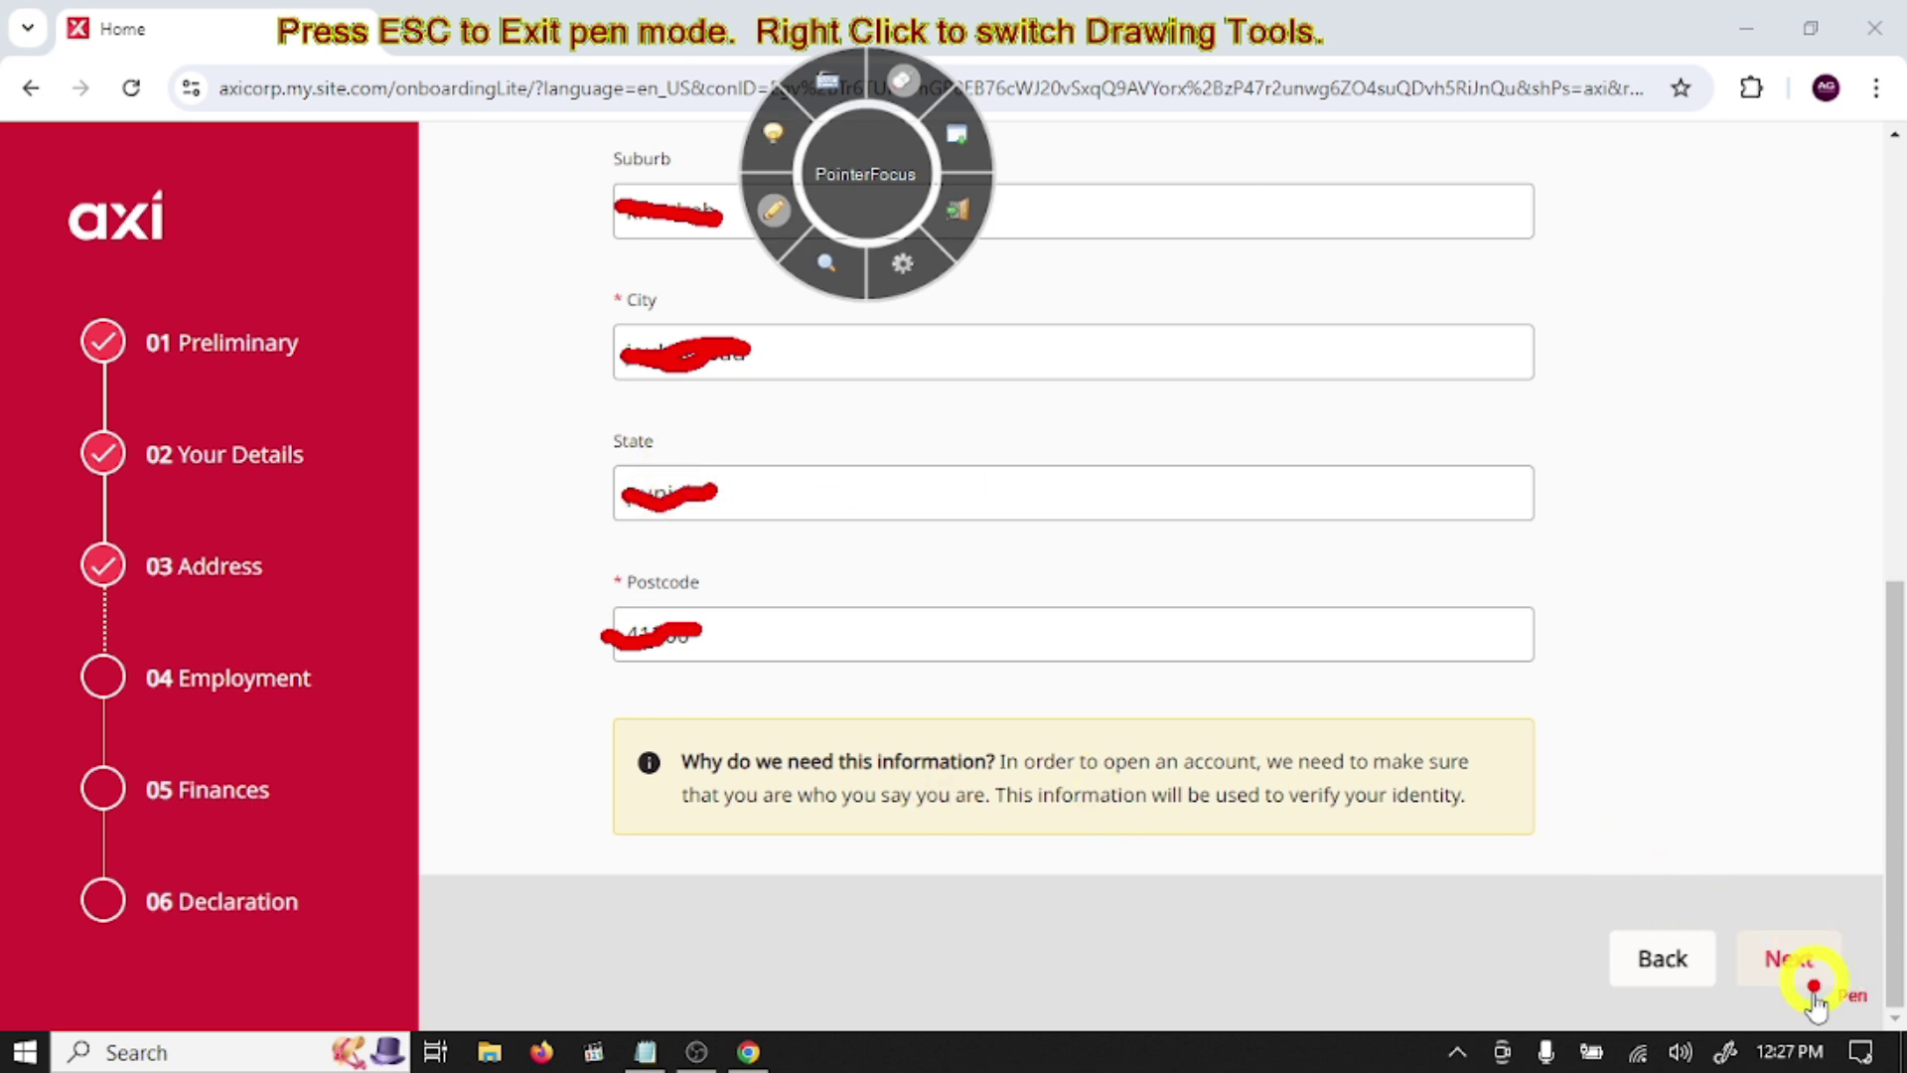
pyautogui.click(1789, 959)
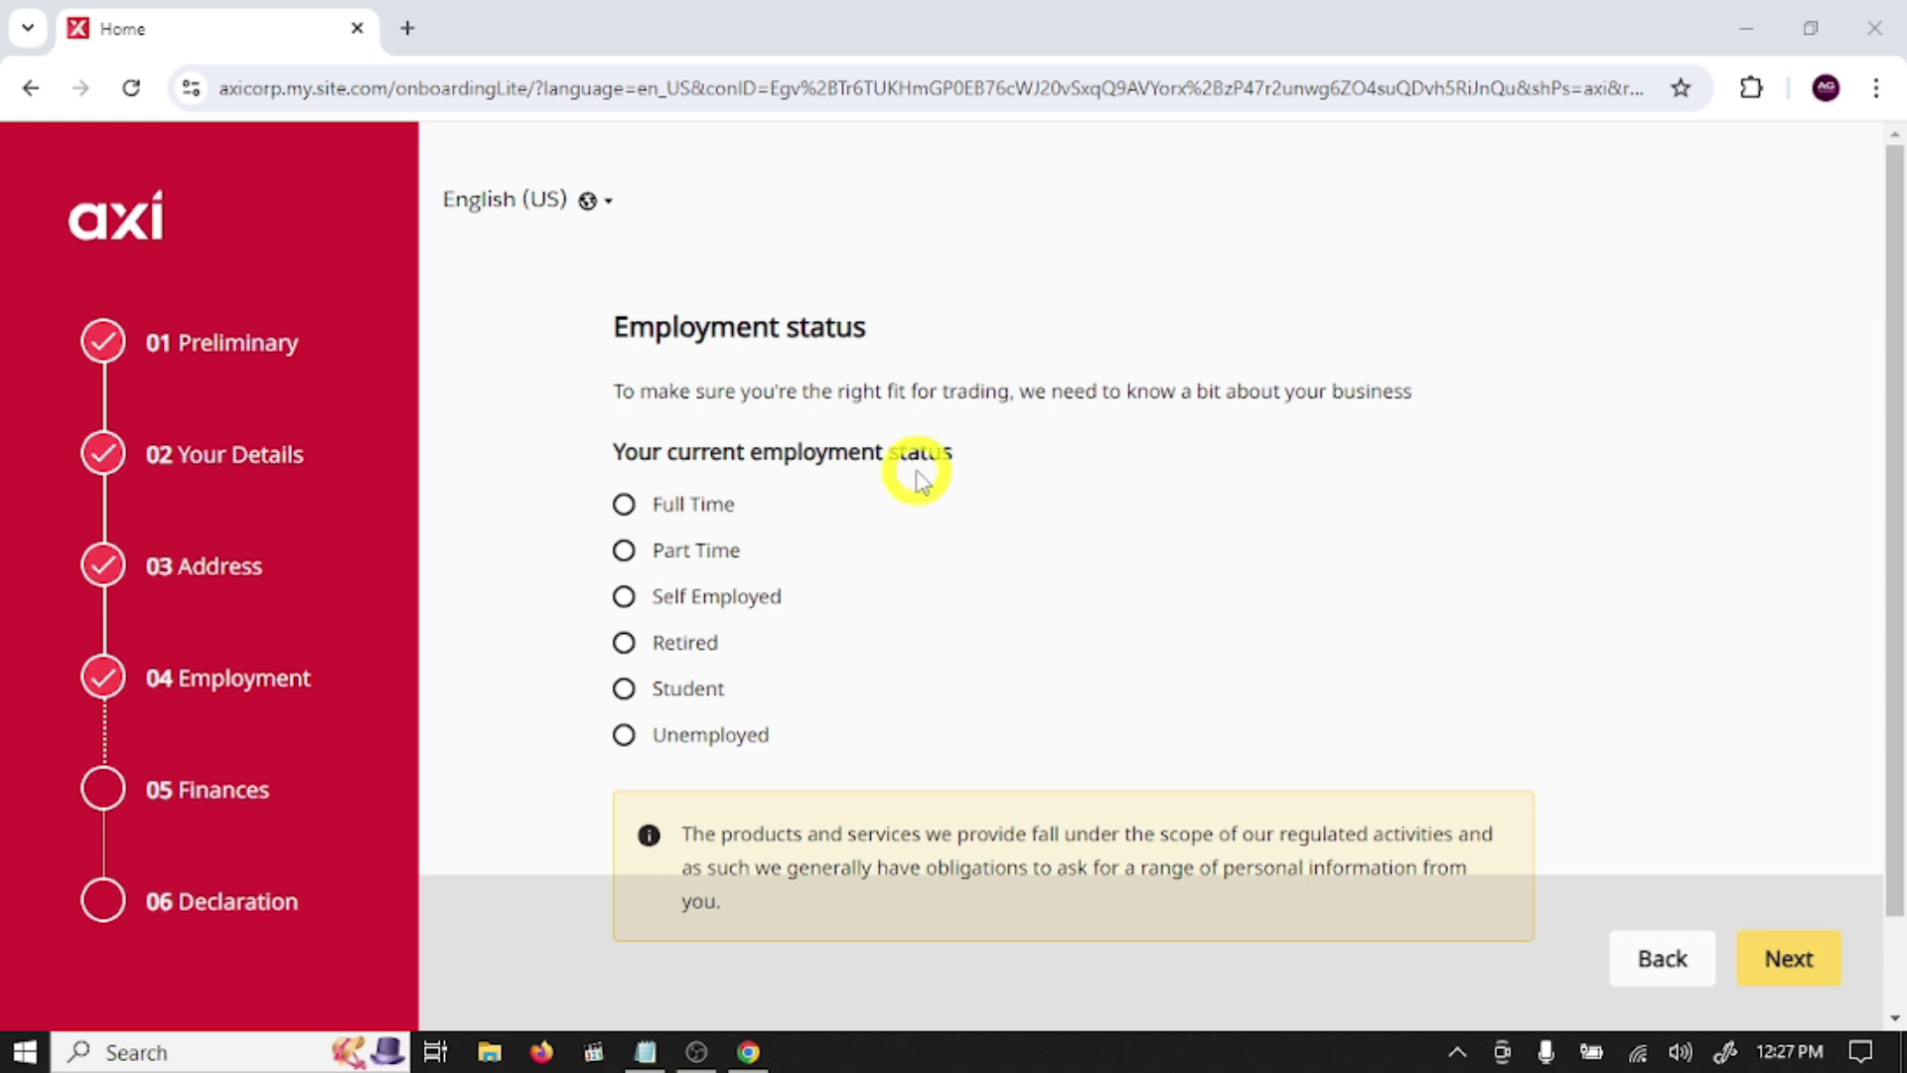
# Step: Select Self Employed as the employment status and continue to Your finances
pyautogui.click(640, 596)
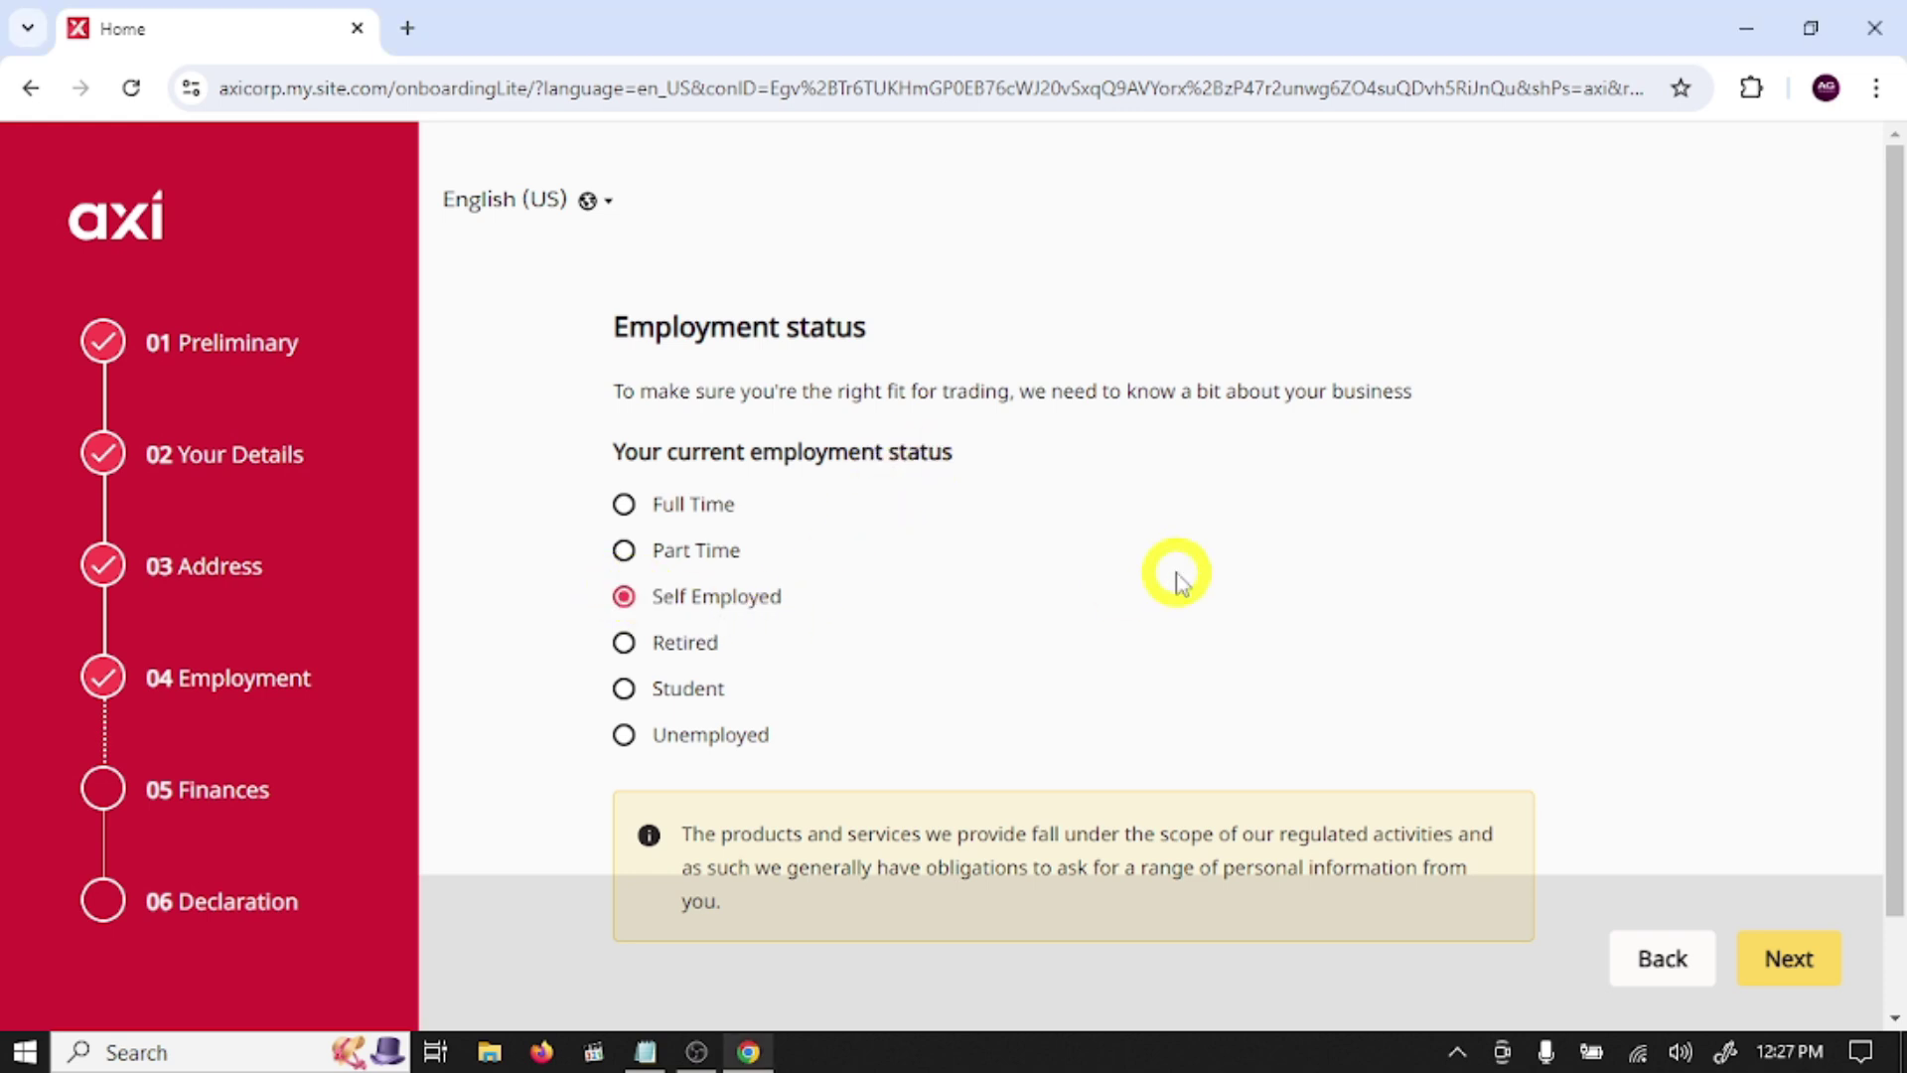
pyautogui.scroll(-2, 1176, 573)
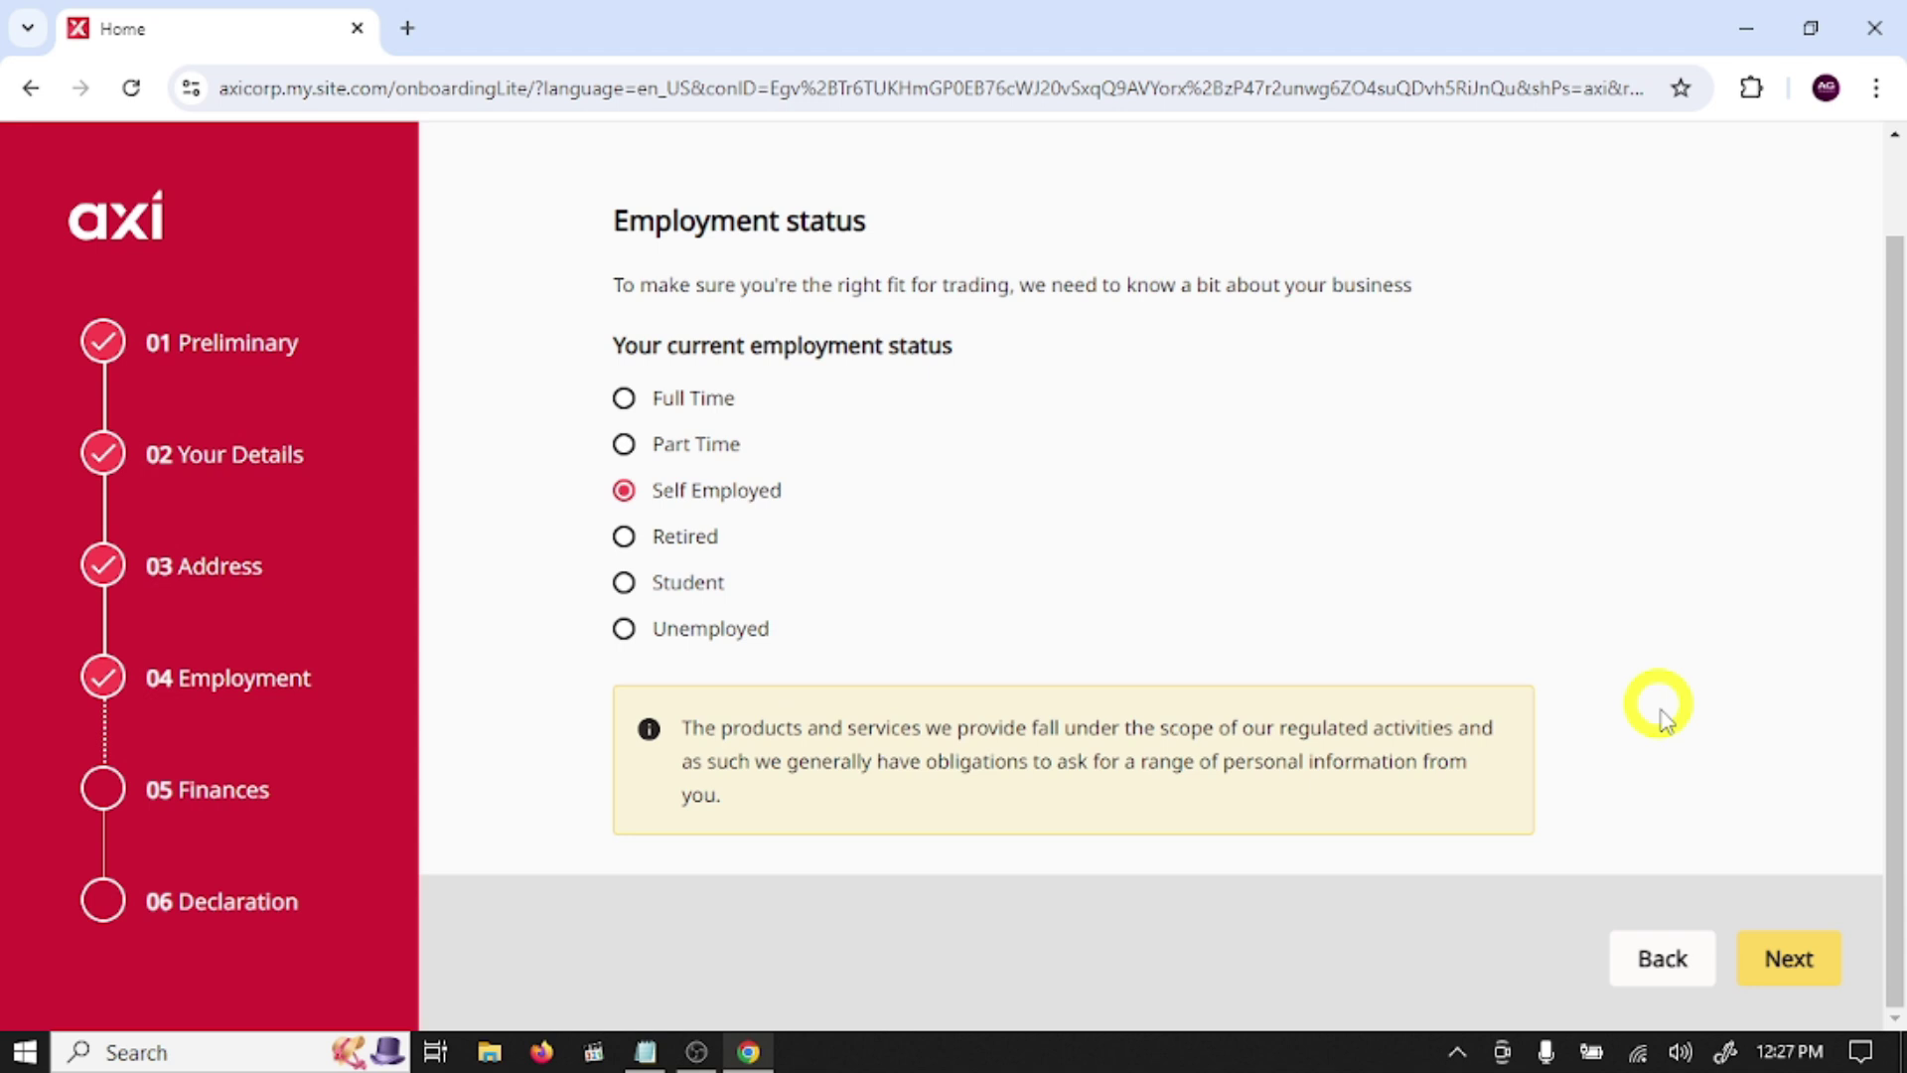
pyautogui.click(1791, 963)
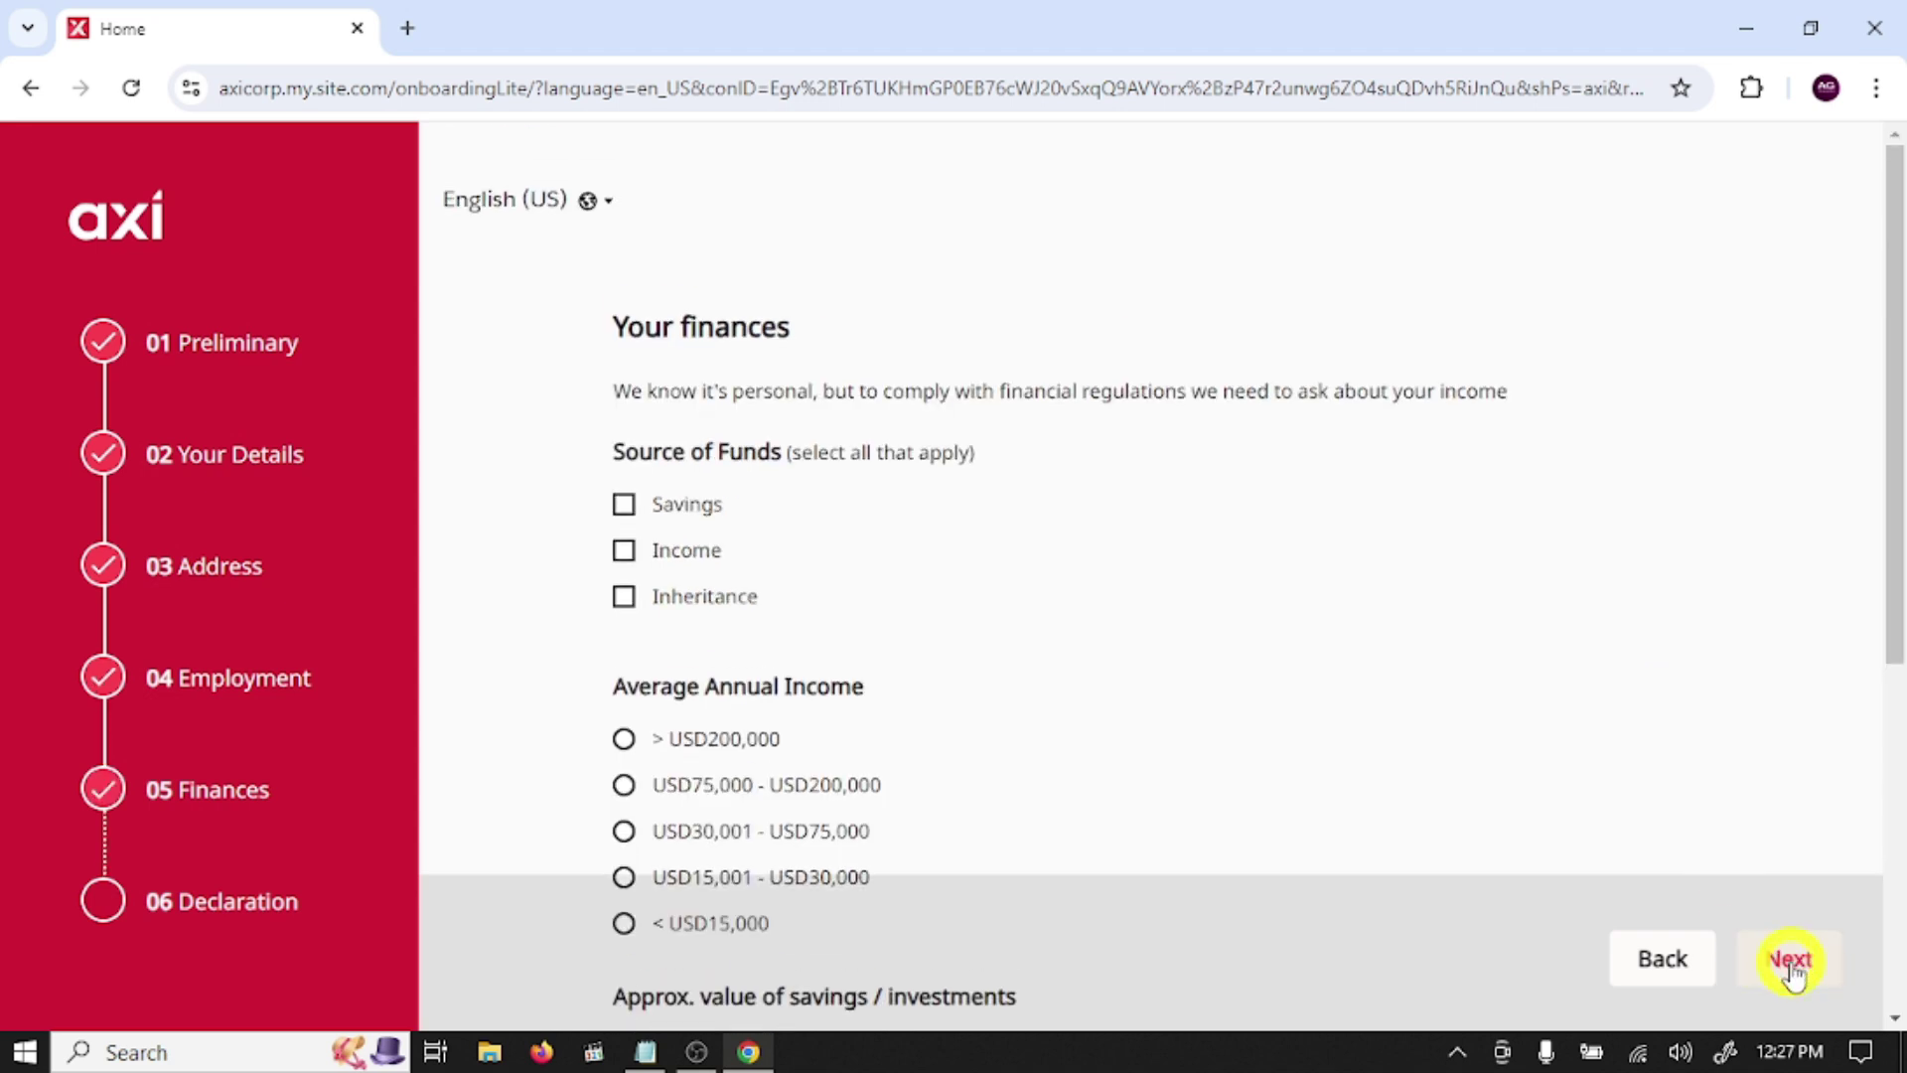
# Step: Declare Savings as source of funds, USD75,000 - USD200,000 income and > USD750,000 savings
pyautogui.click(626, 506)
pyautogui.scroll(-4, 1292, 536)
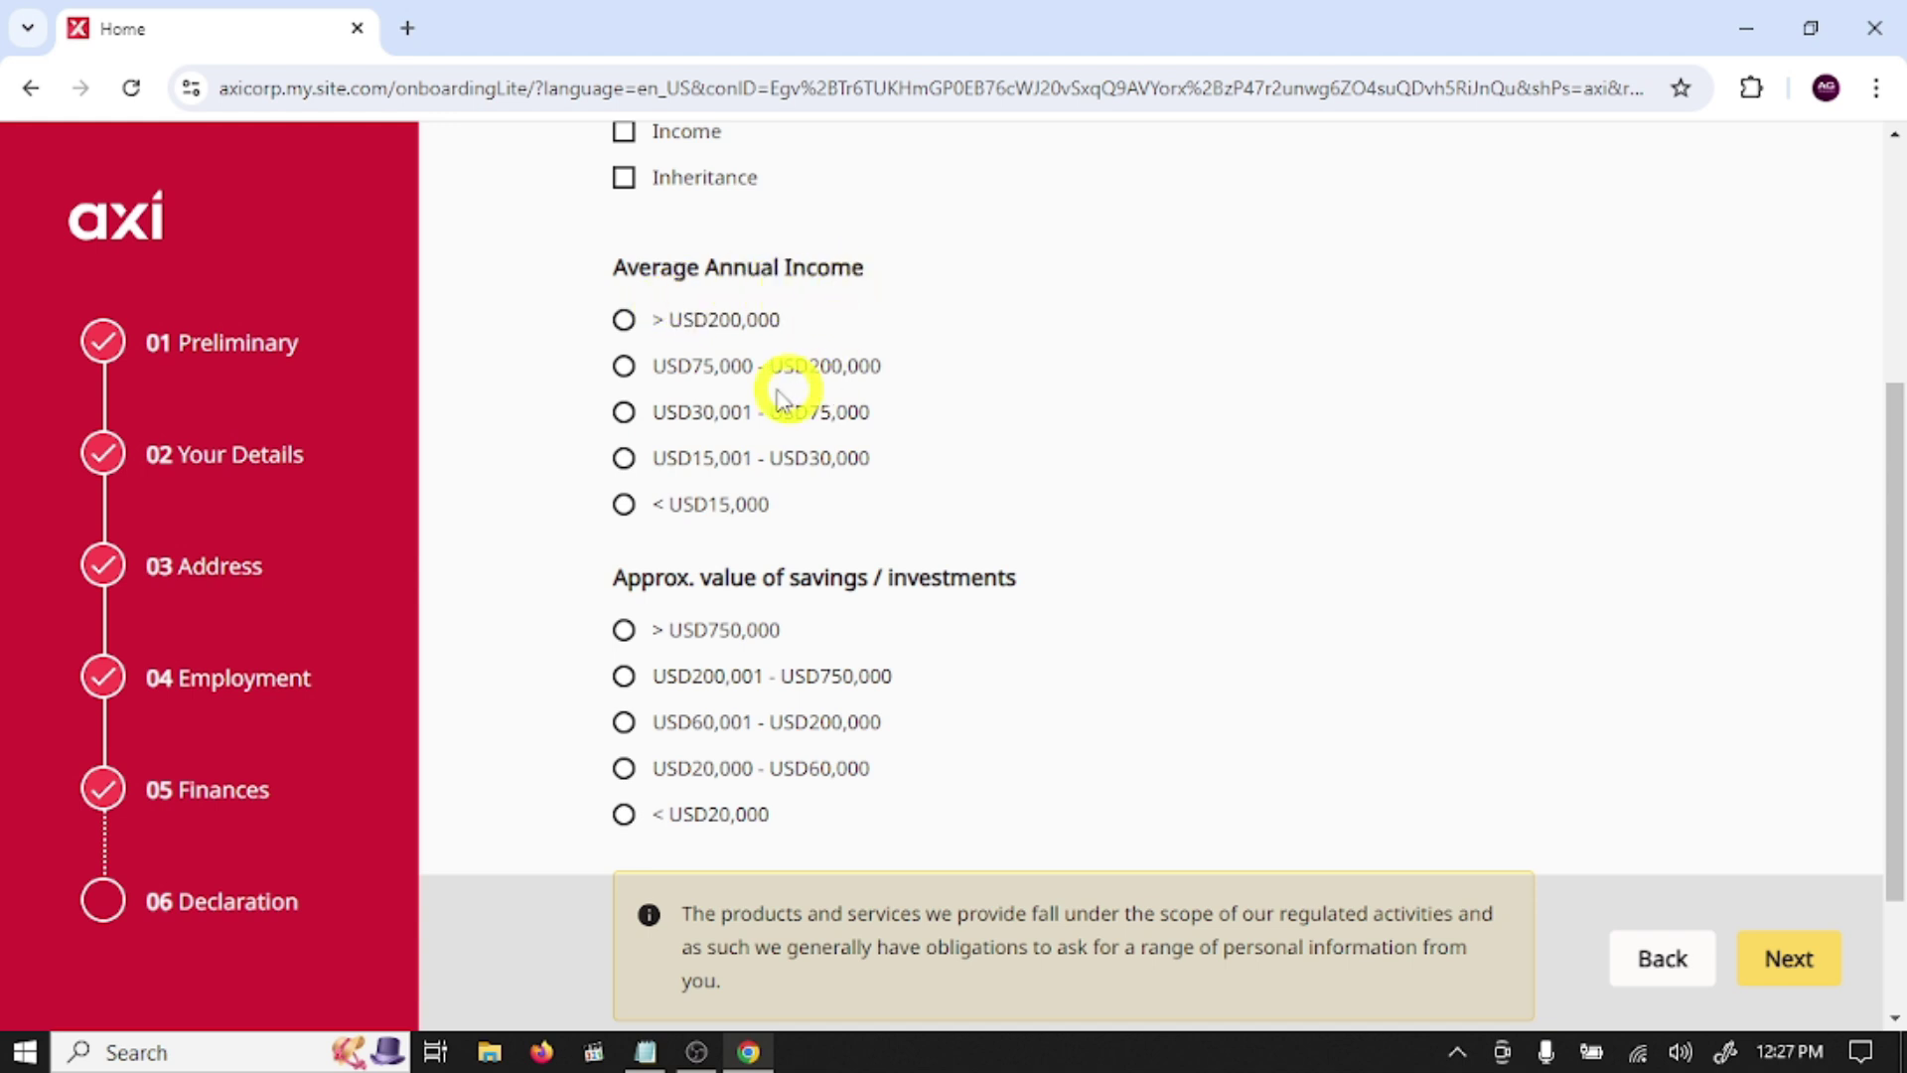
pyautogui.click(692, 370)
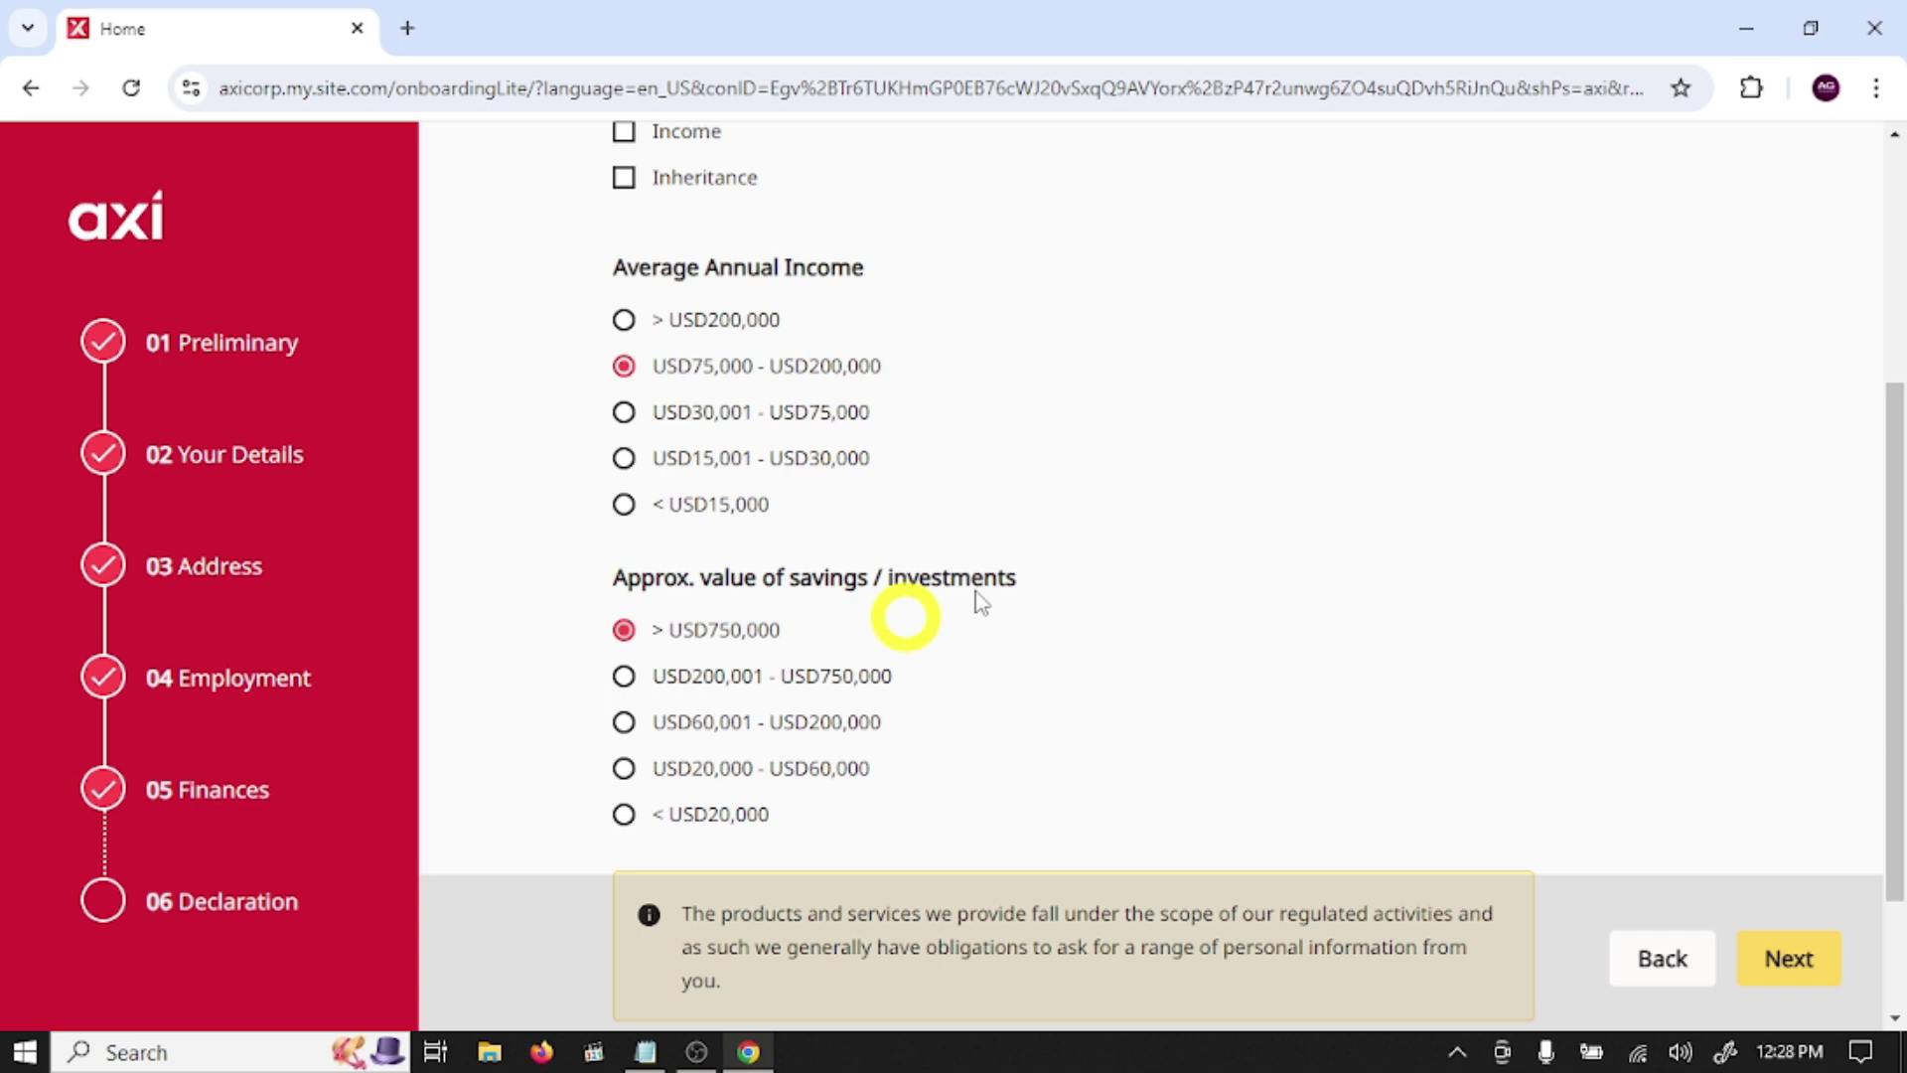
pyautogui.scroll(-2, 993, 586)
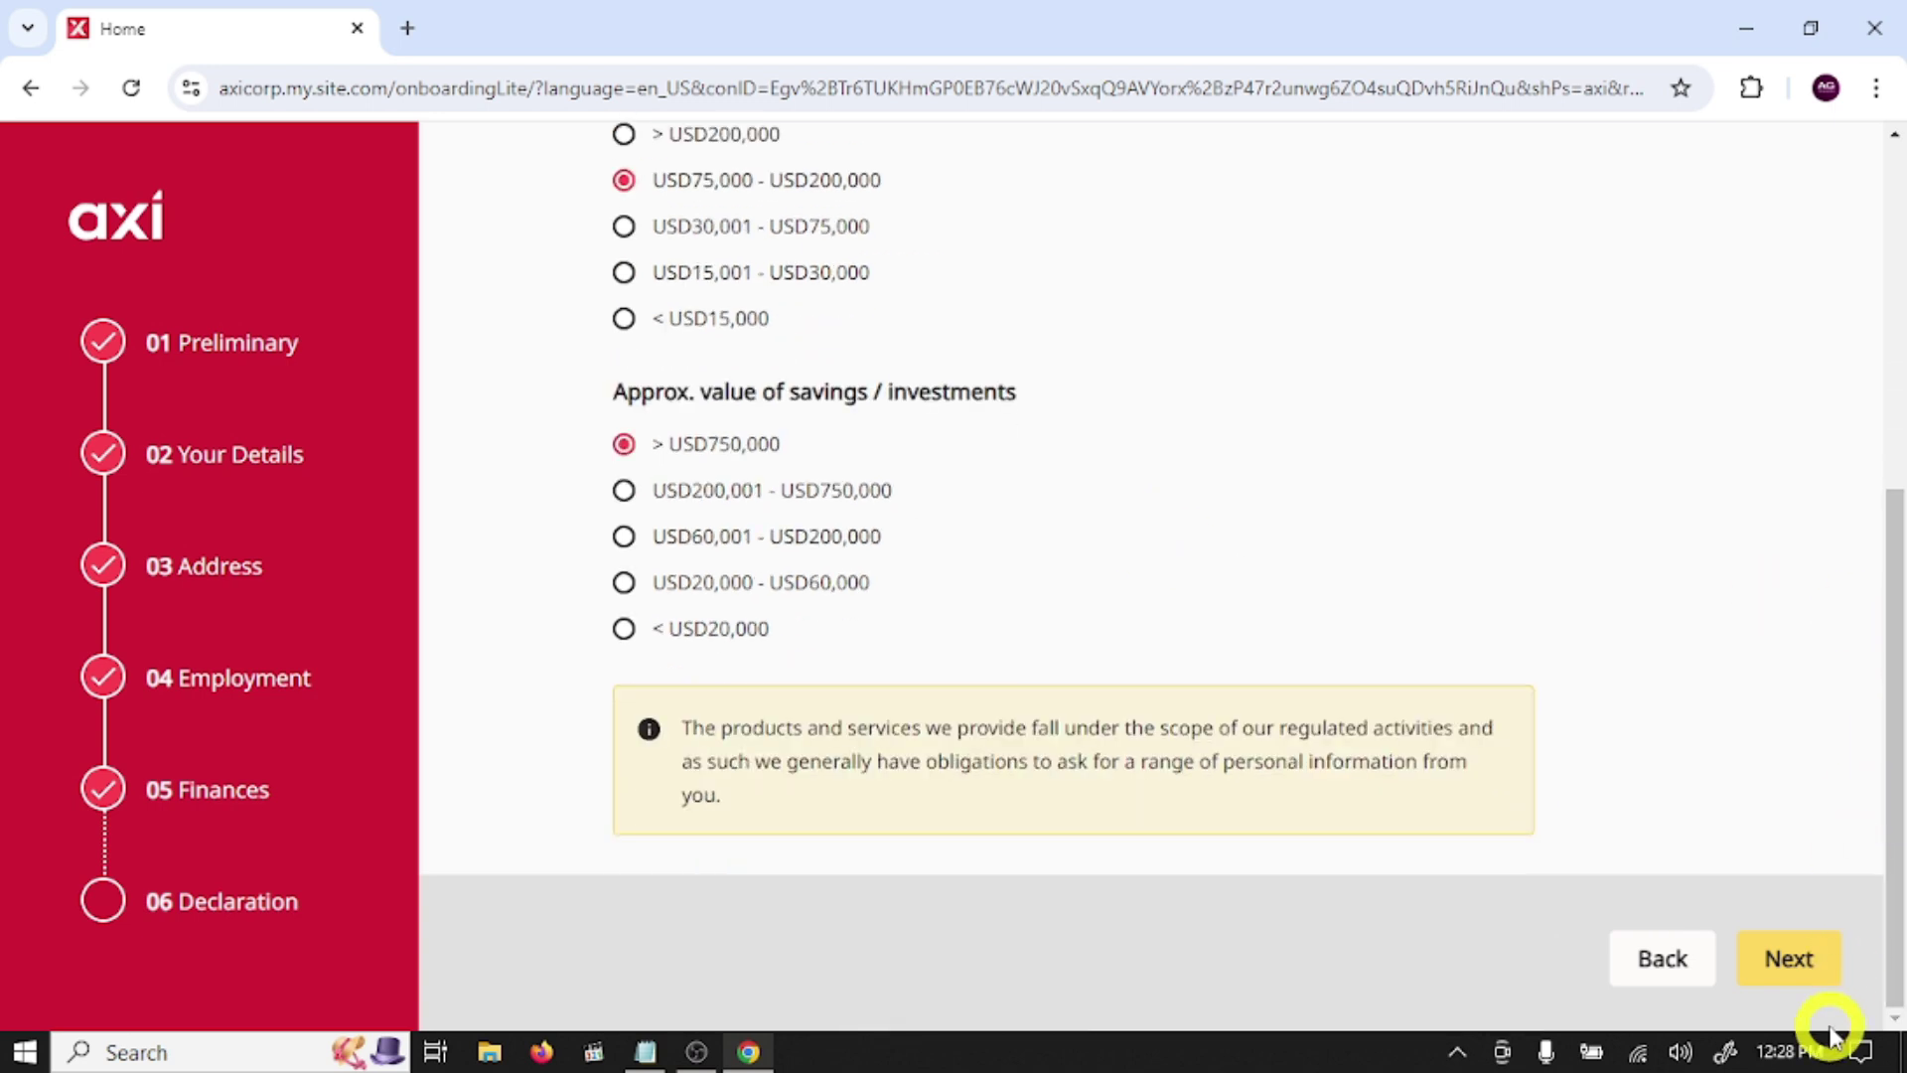
pyautogui.click(1793, 960)
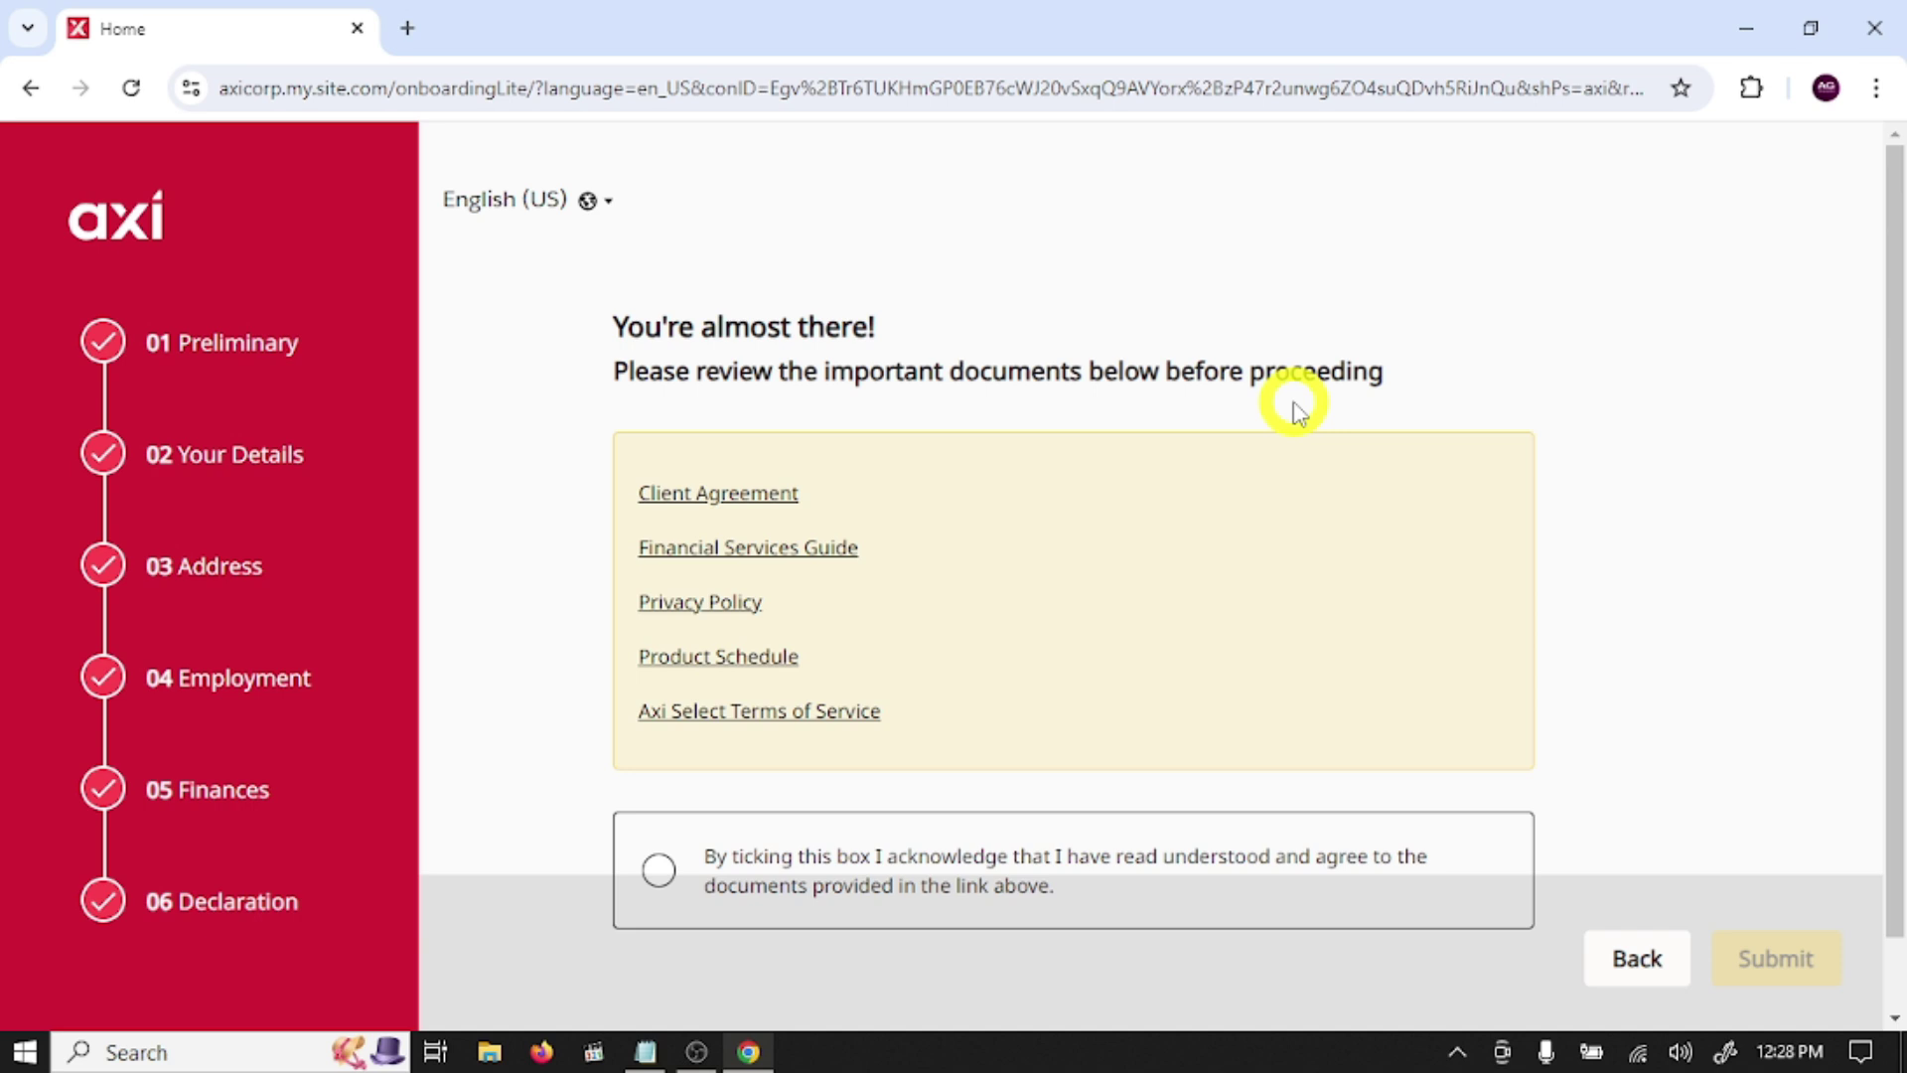
# Step: Tick the acknowledgement for the listed agreements and submit the registration form
pyautogui.scroll(-2, 1297, 411)
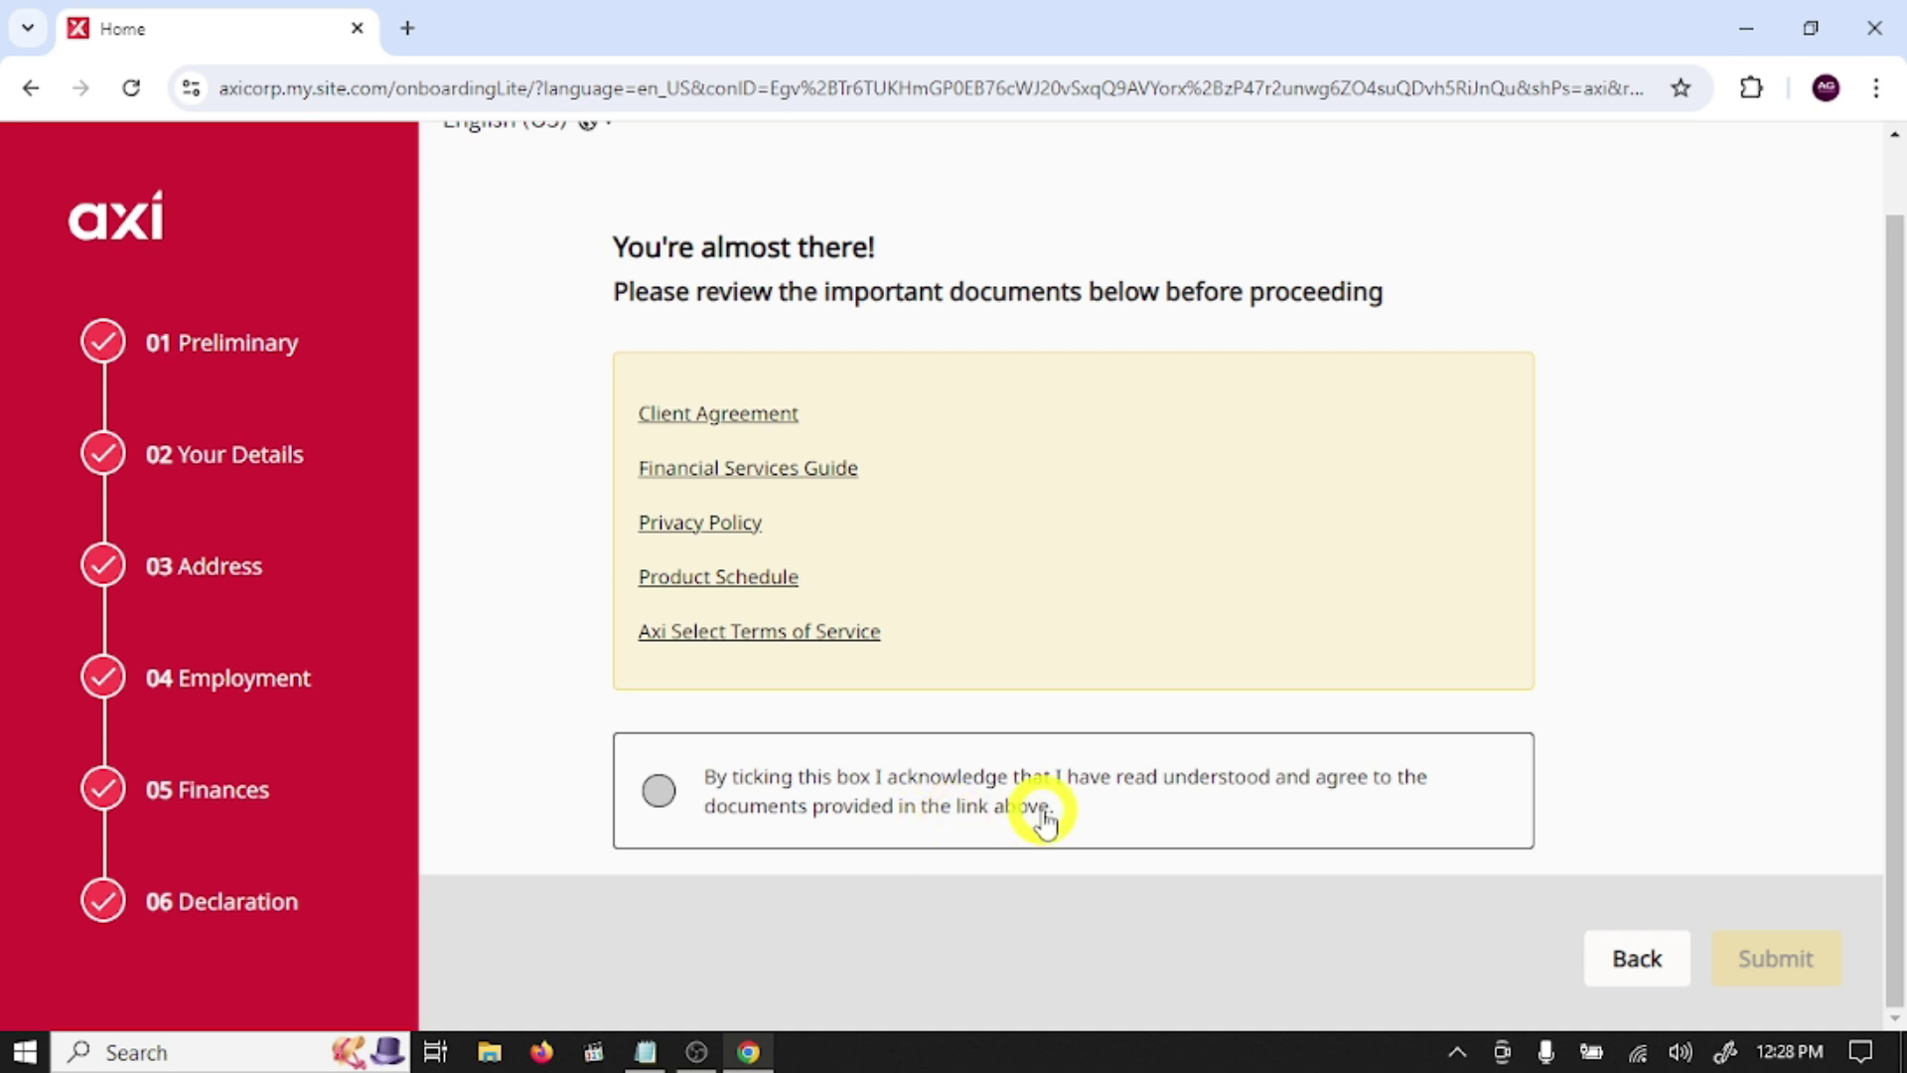
pyautogui.click(657, 791)
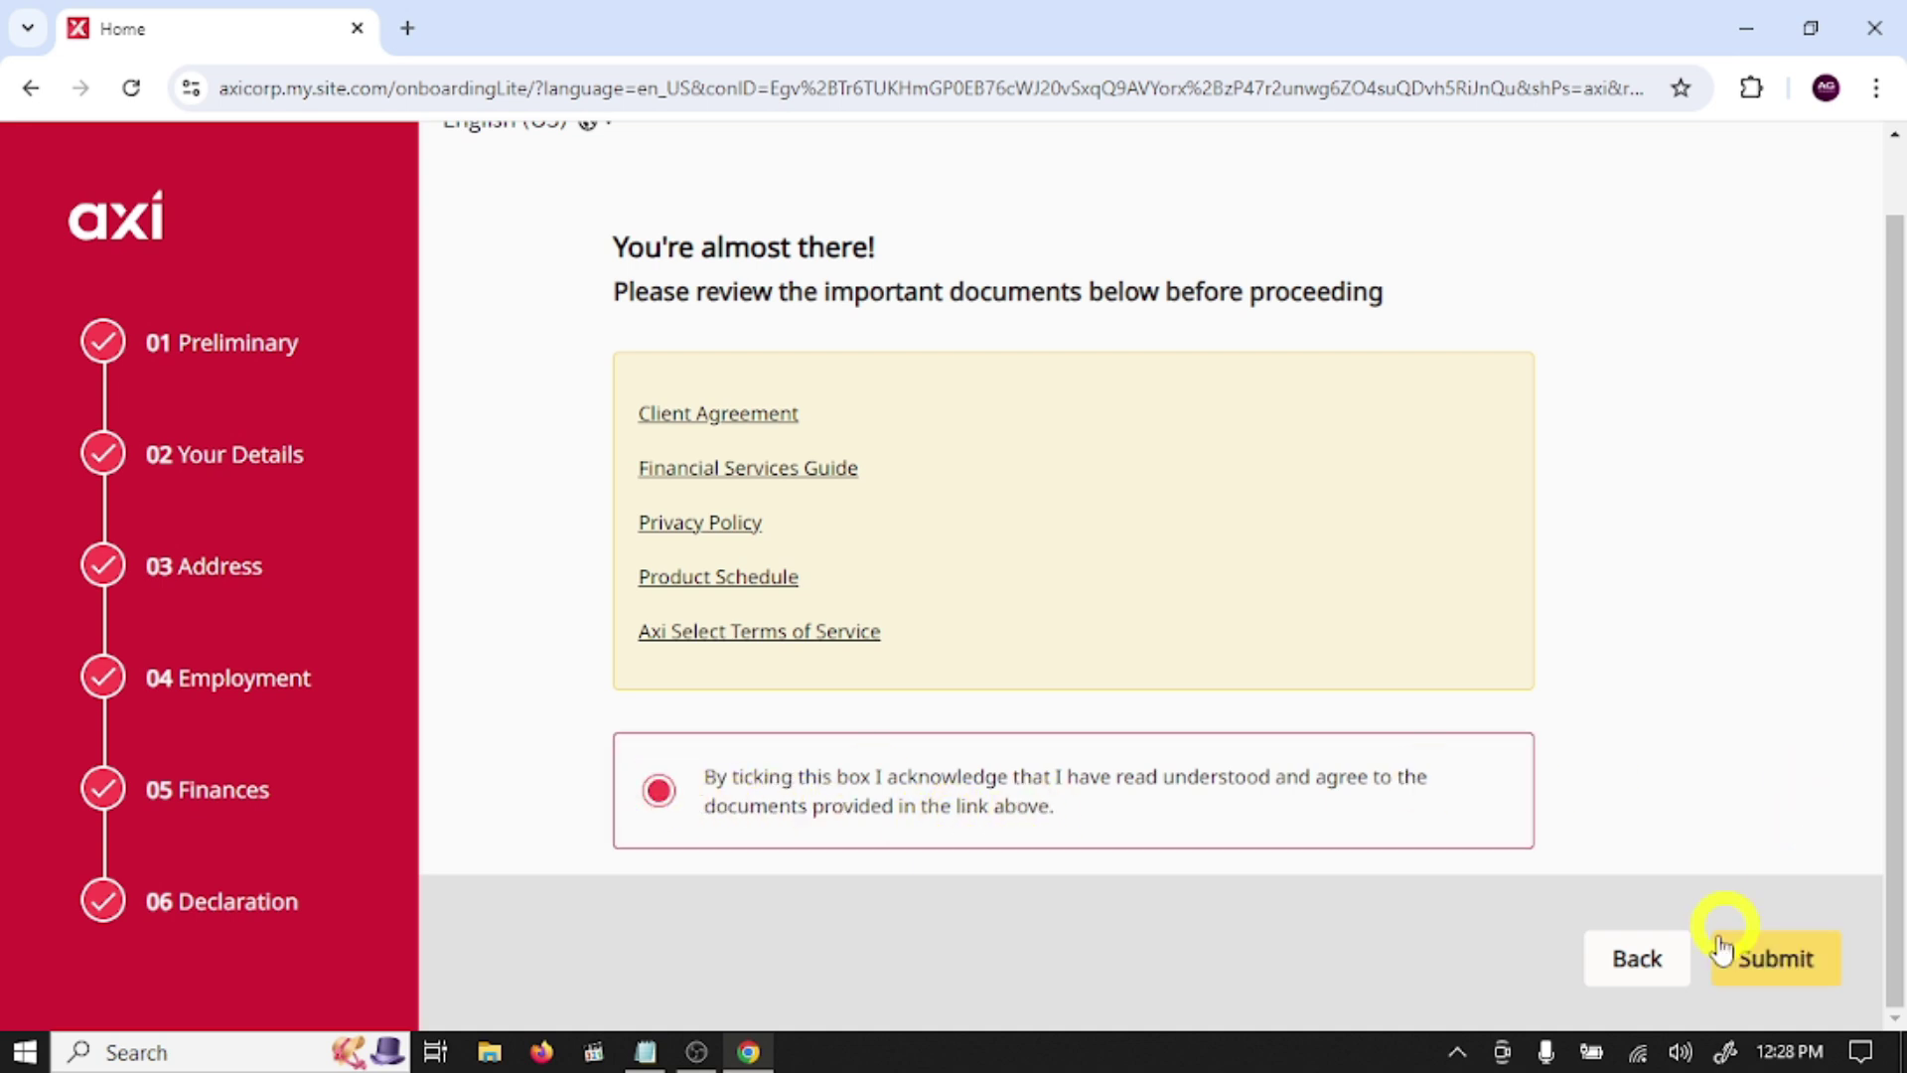
pyautogui.click(1779, 958)
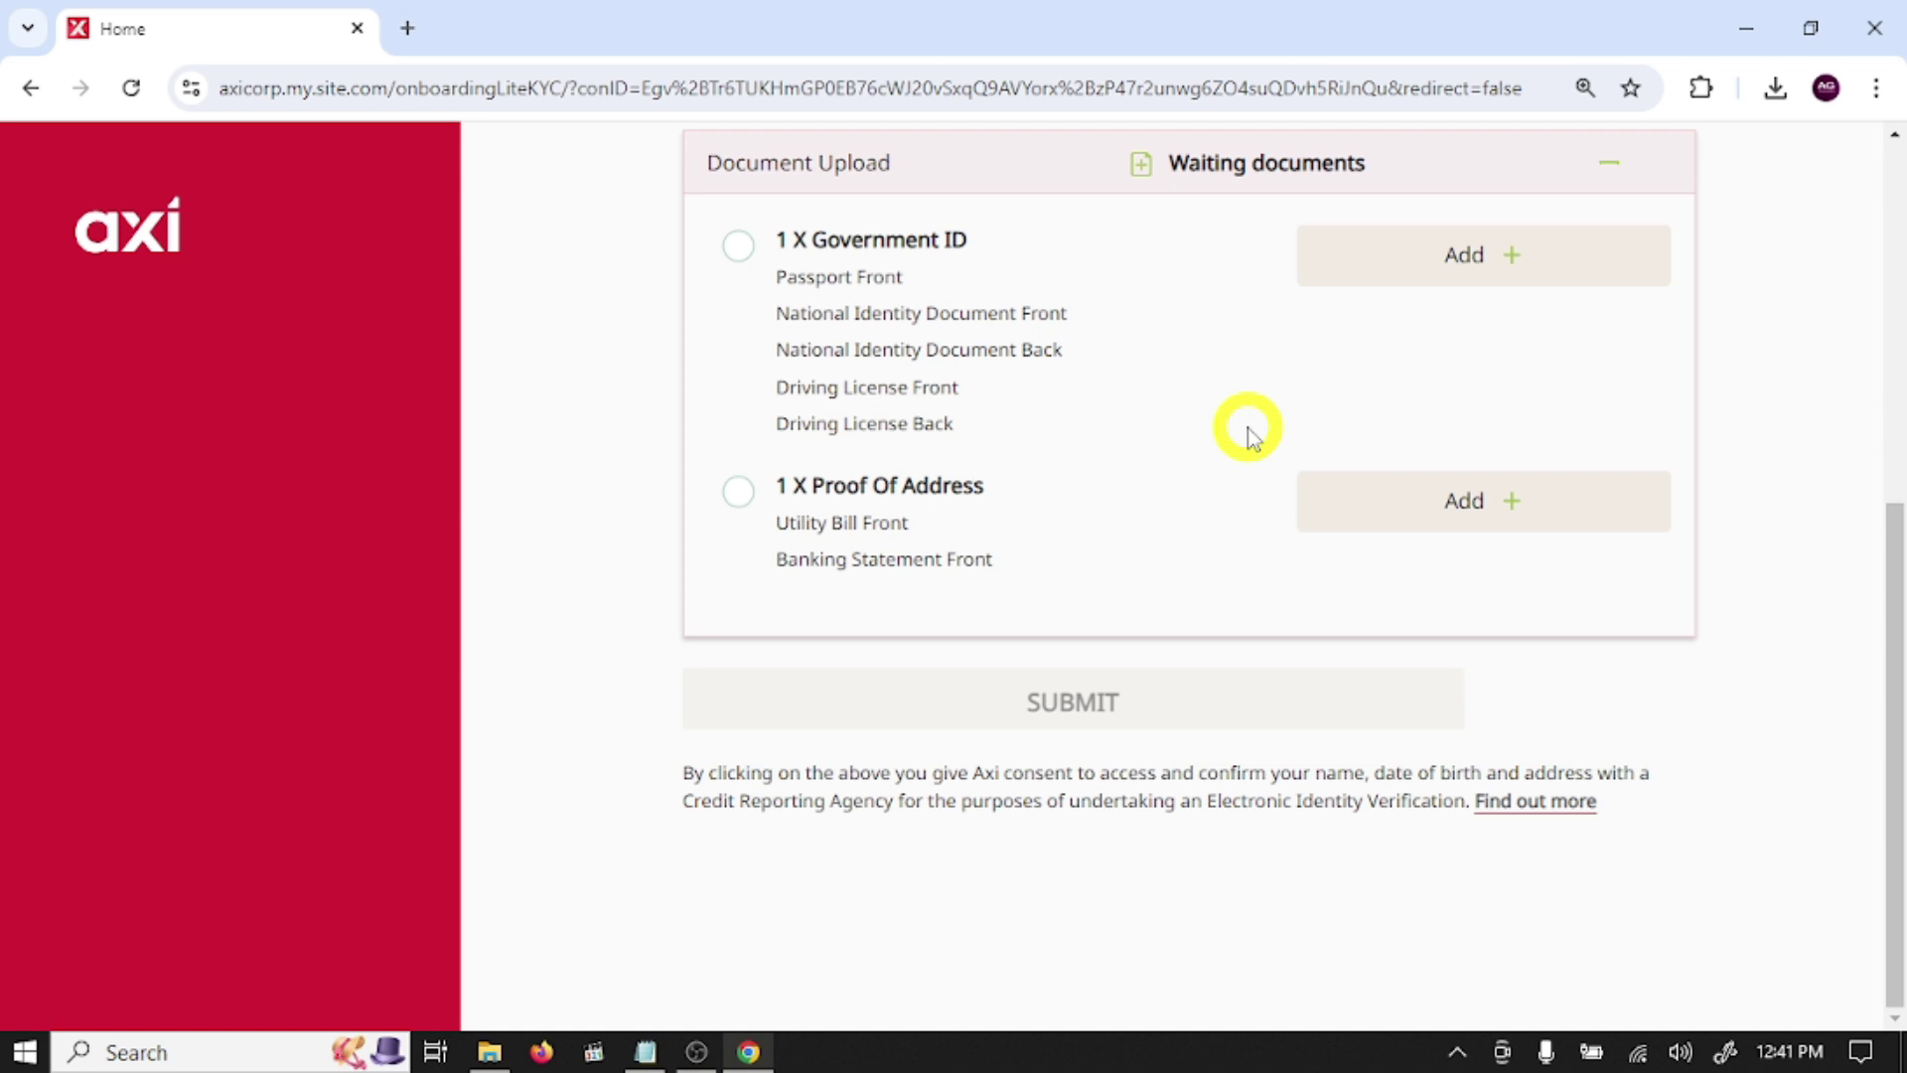
# Step: Add a National Identity Document as the Government ID and start its verification upload
pyautogui.click(1483, 254)
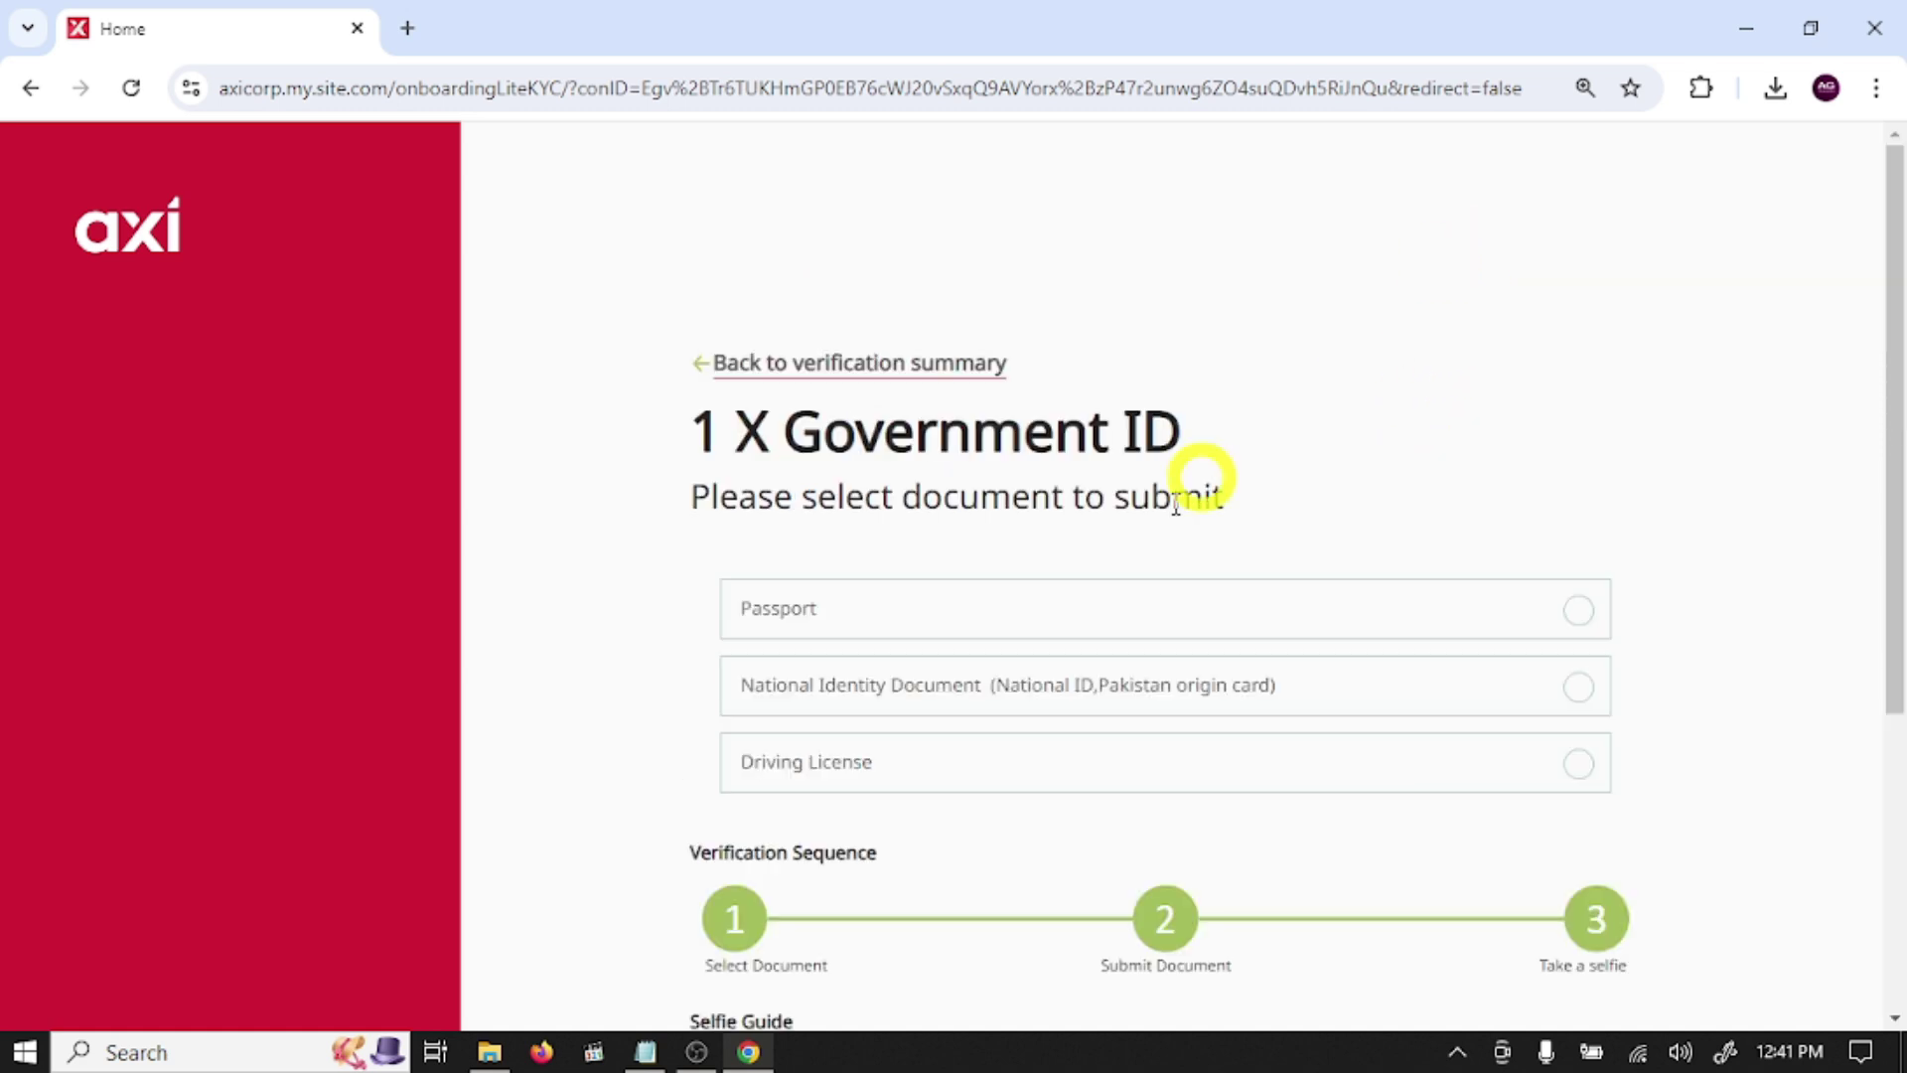
pyautogui.scroll(-3, 1158, 528)
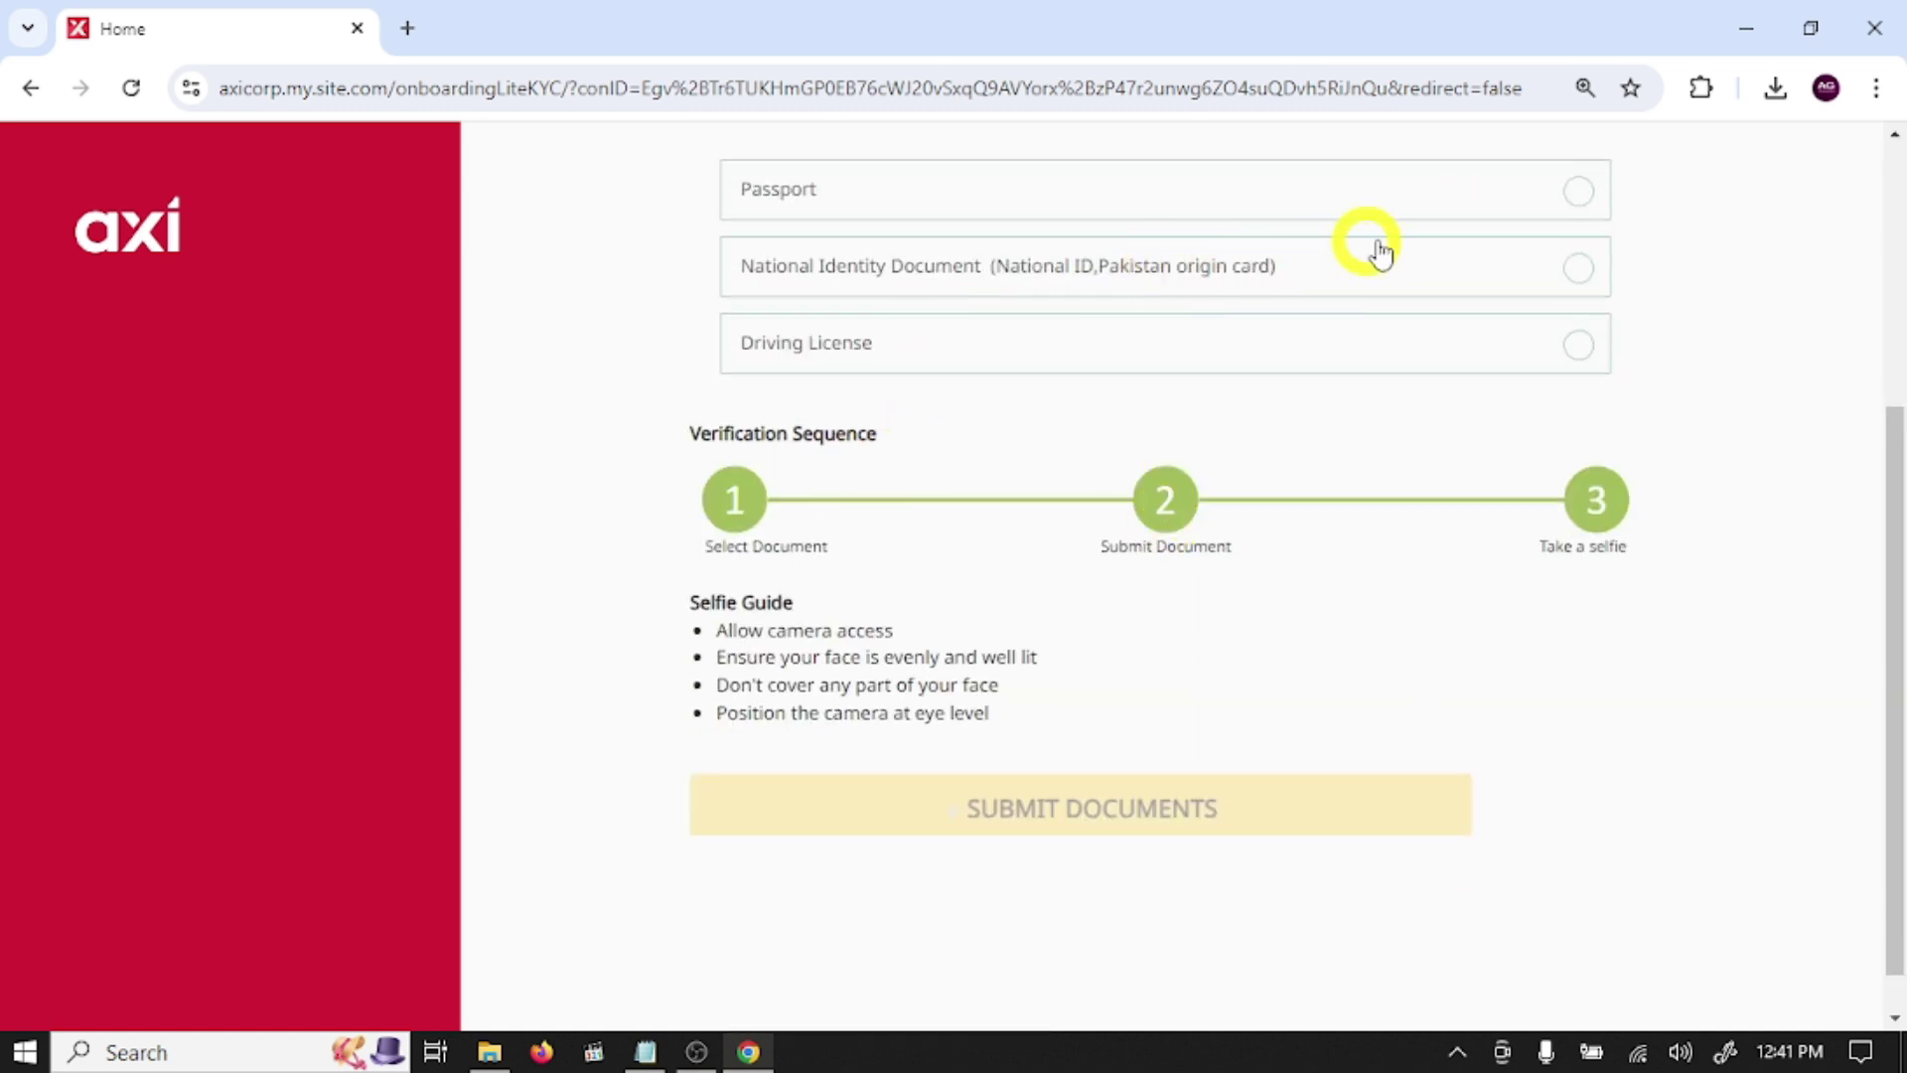
pyautogui.click(1432, 287)
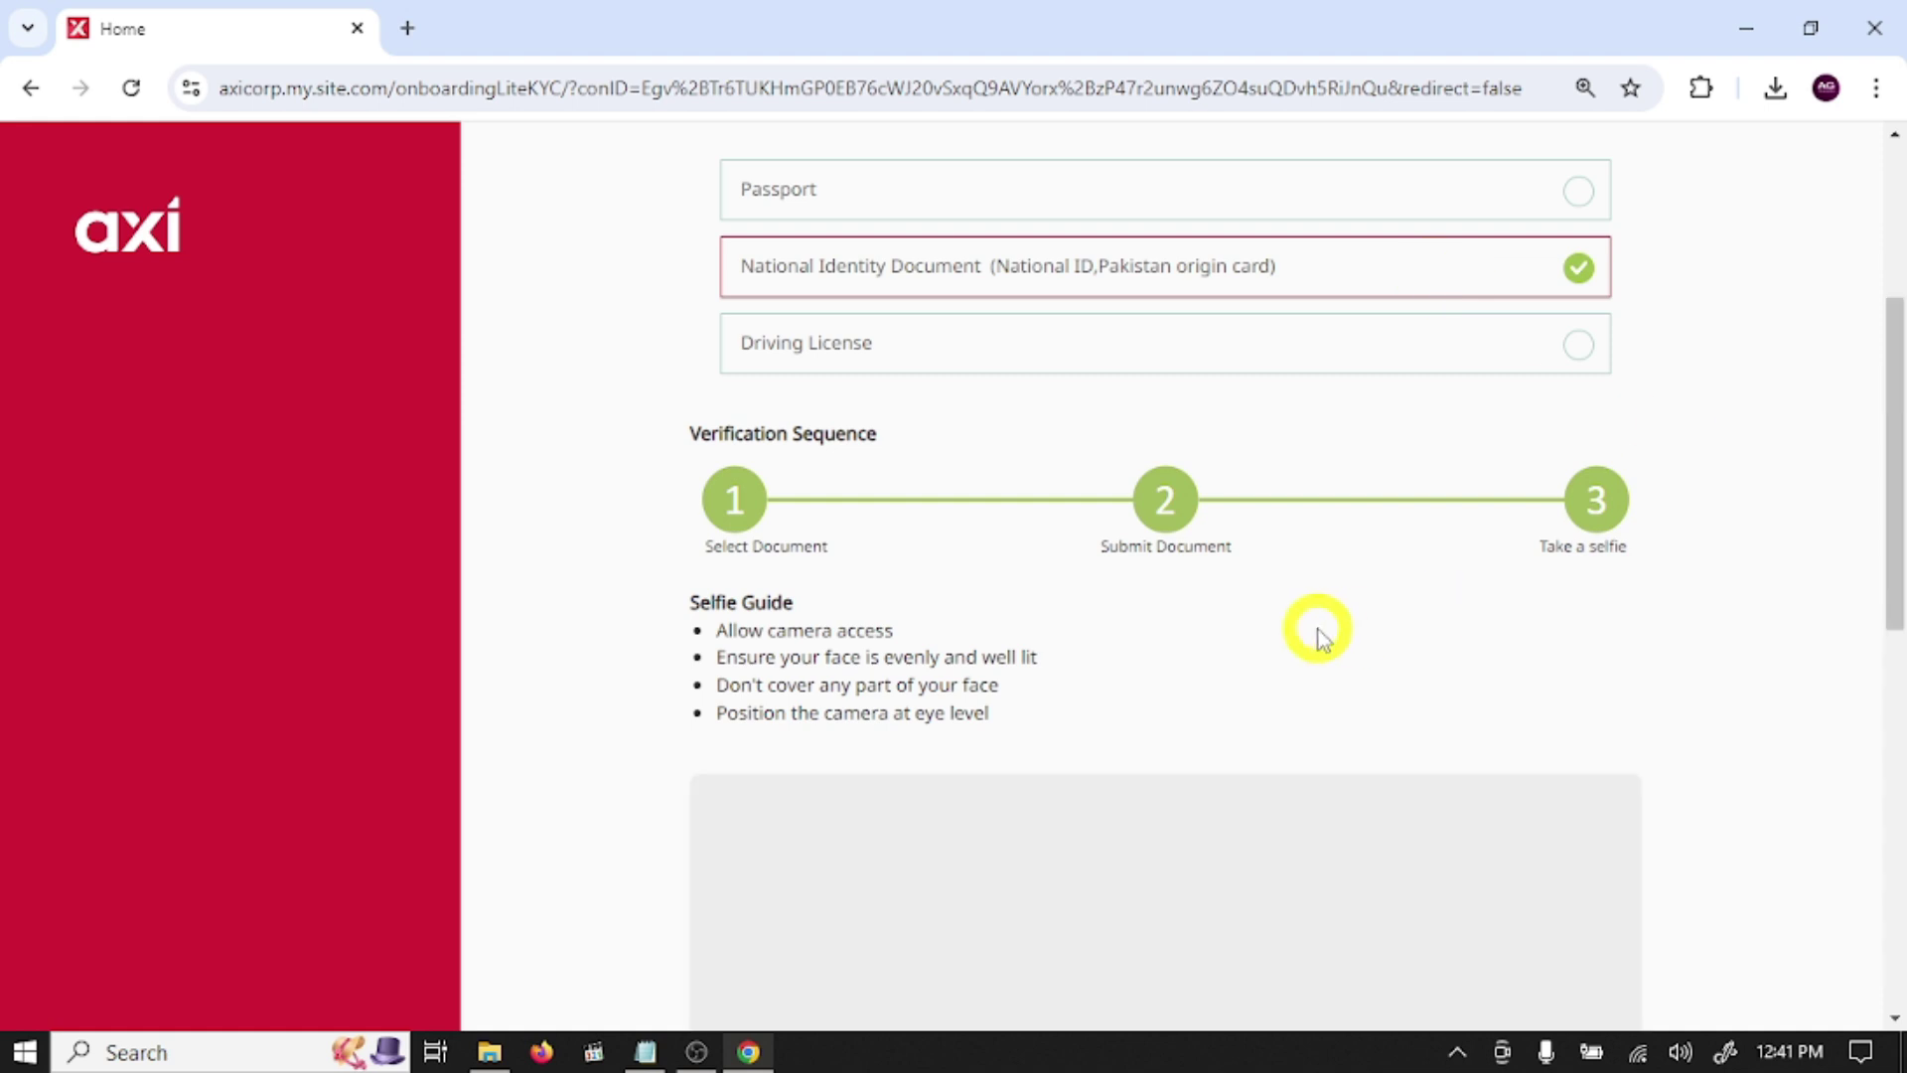
pyautogui.scroll(-8, 1321, 636)
pyautogui.click(1211, 720)
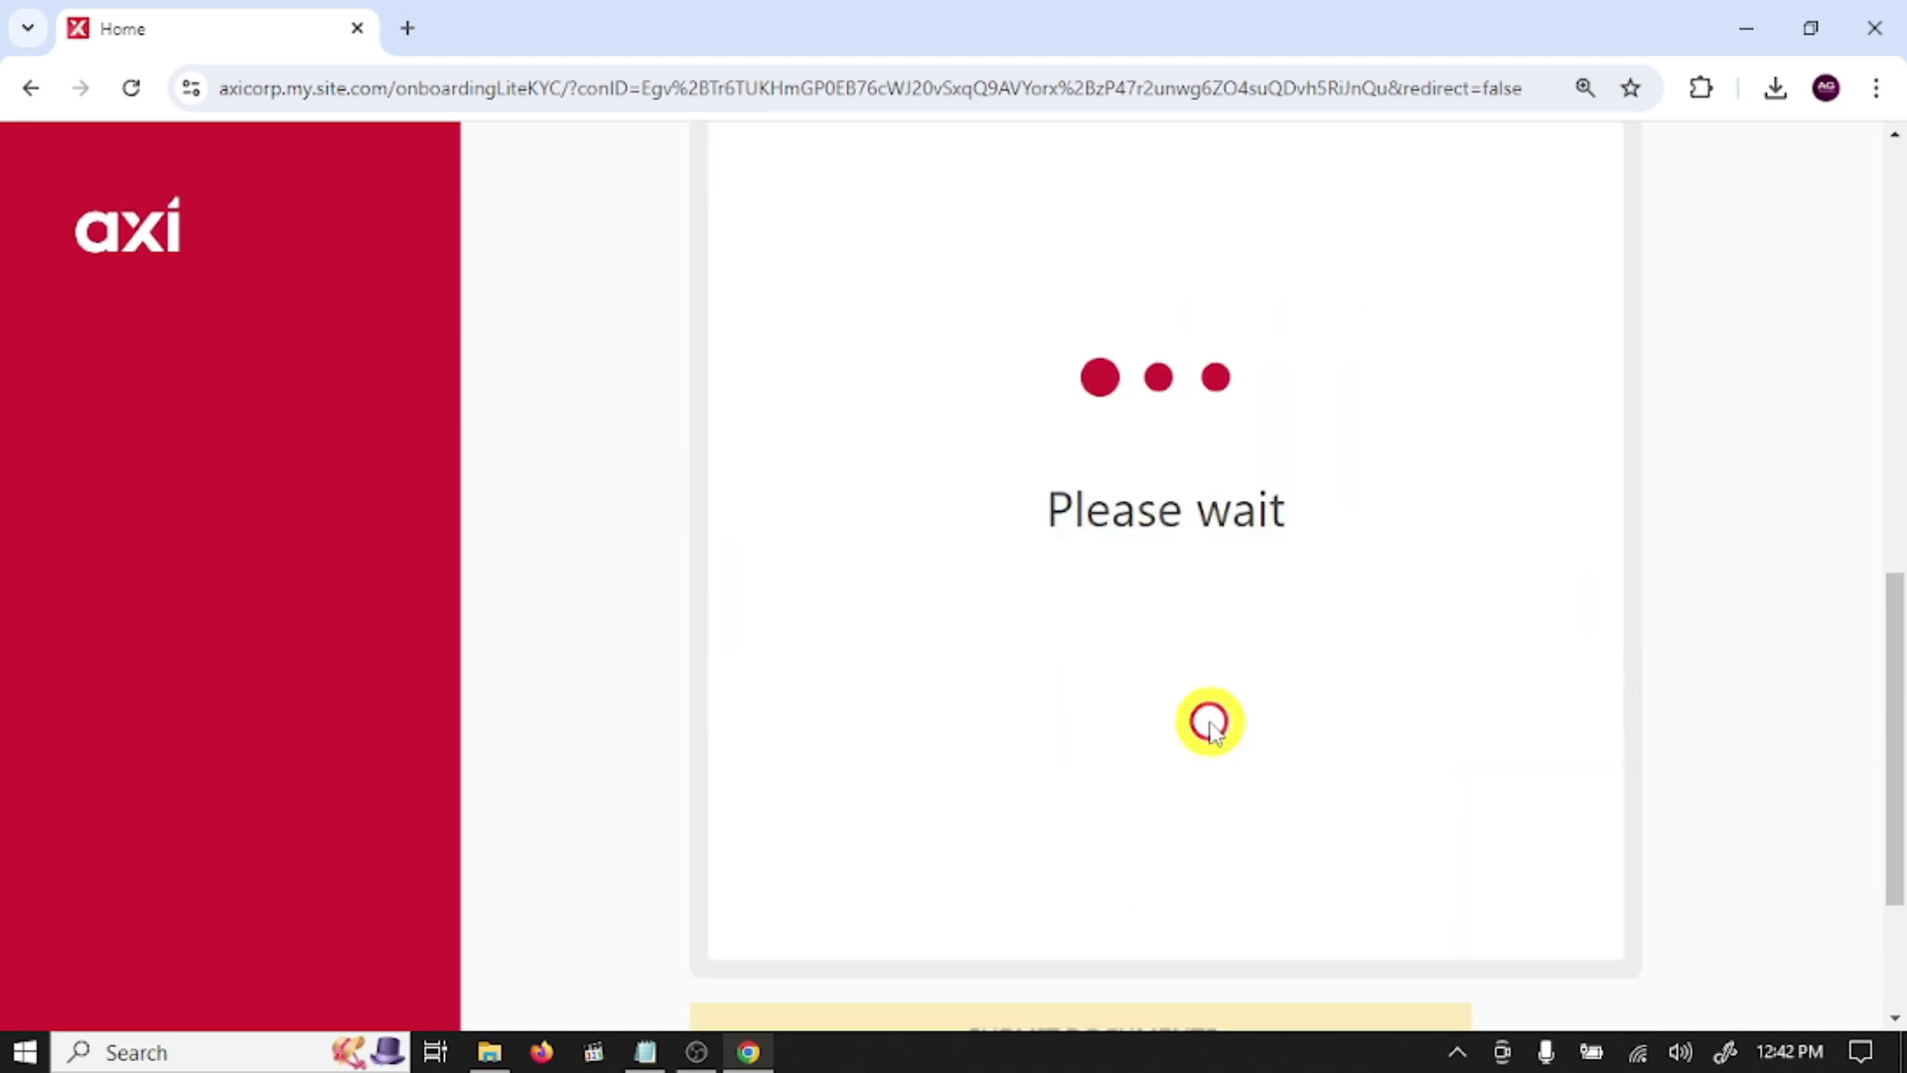
pyautogui.scroll(-4, 1255, 575)
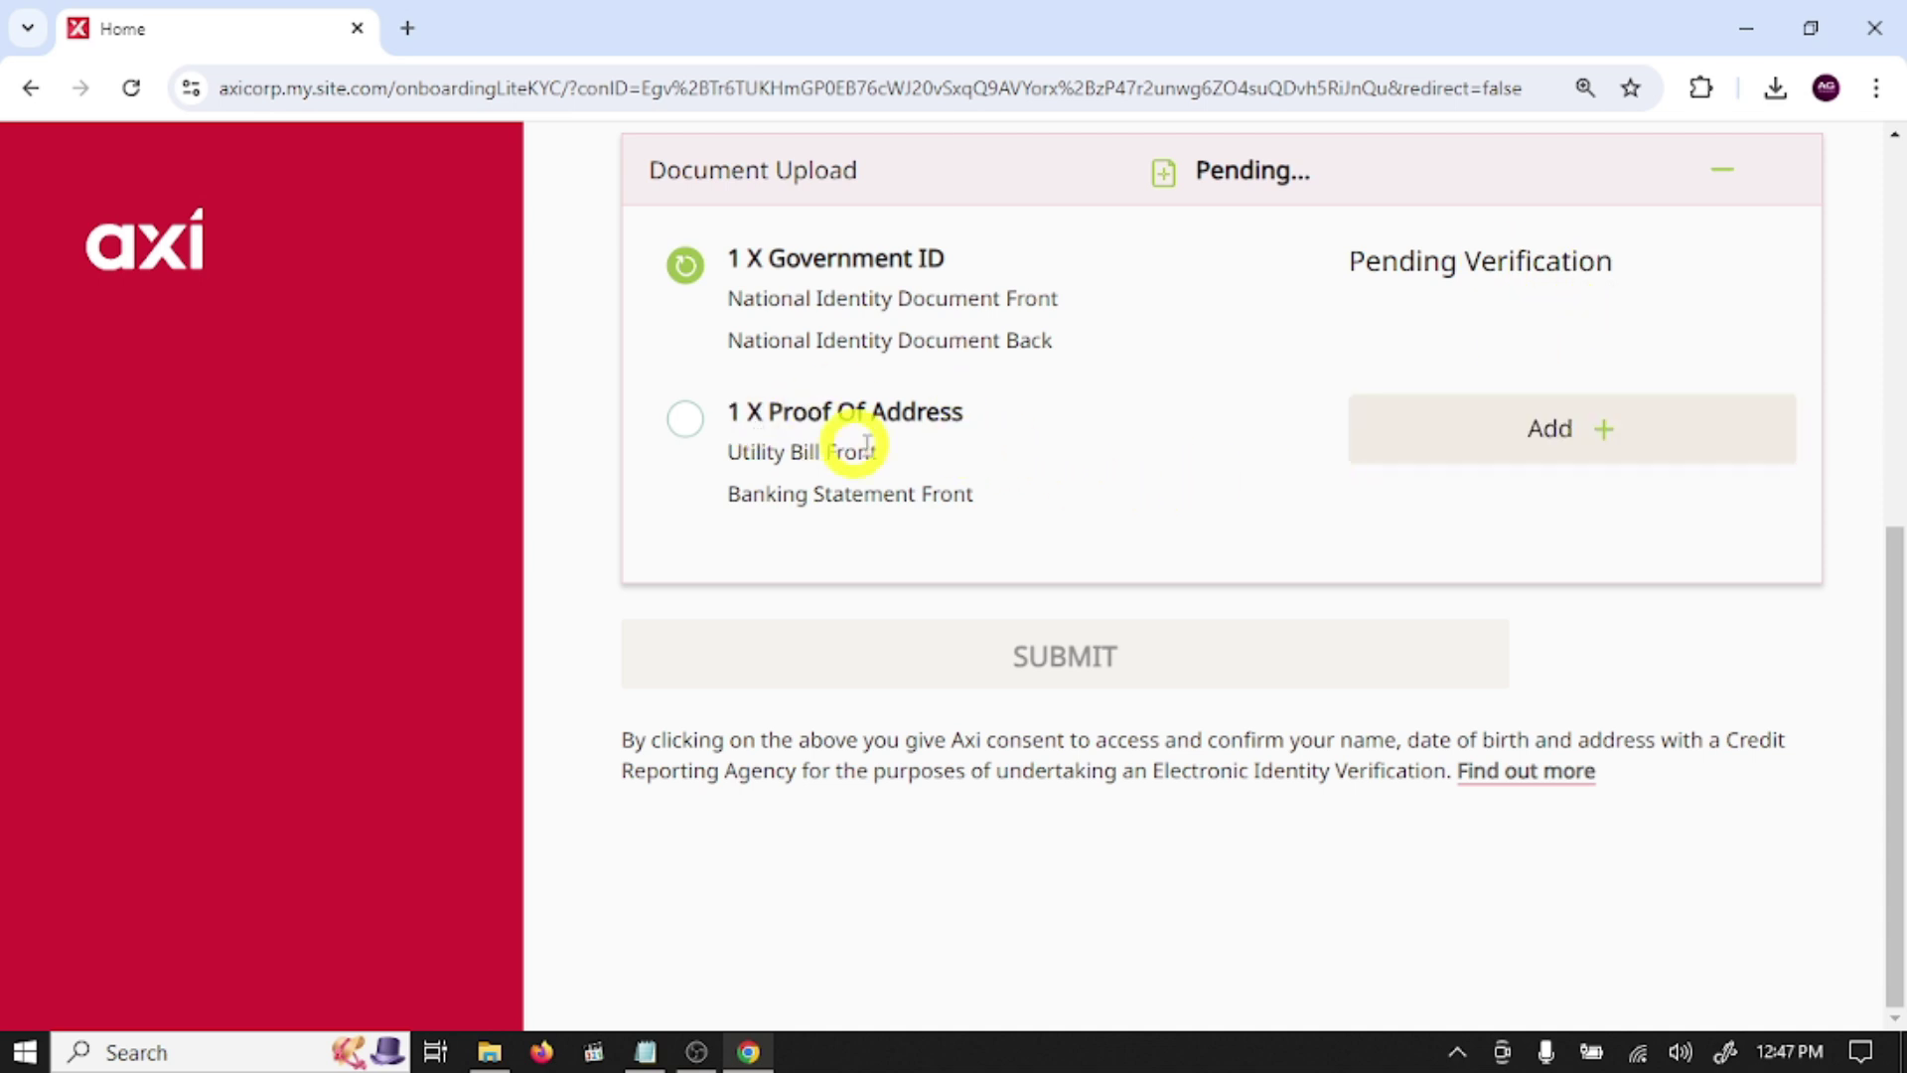
# Step: Add a Banking Statement proof of address, uploading UBL-27-Jul-2024 12_32_20.pdf from Documents
pyautogui.click(1569, 452)
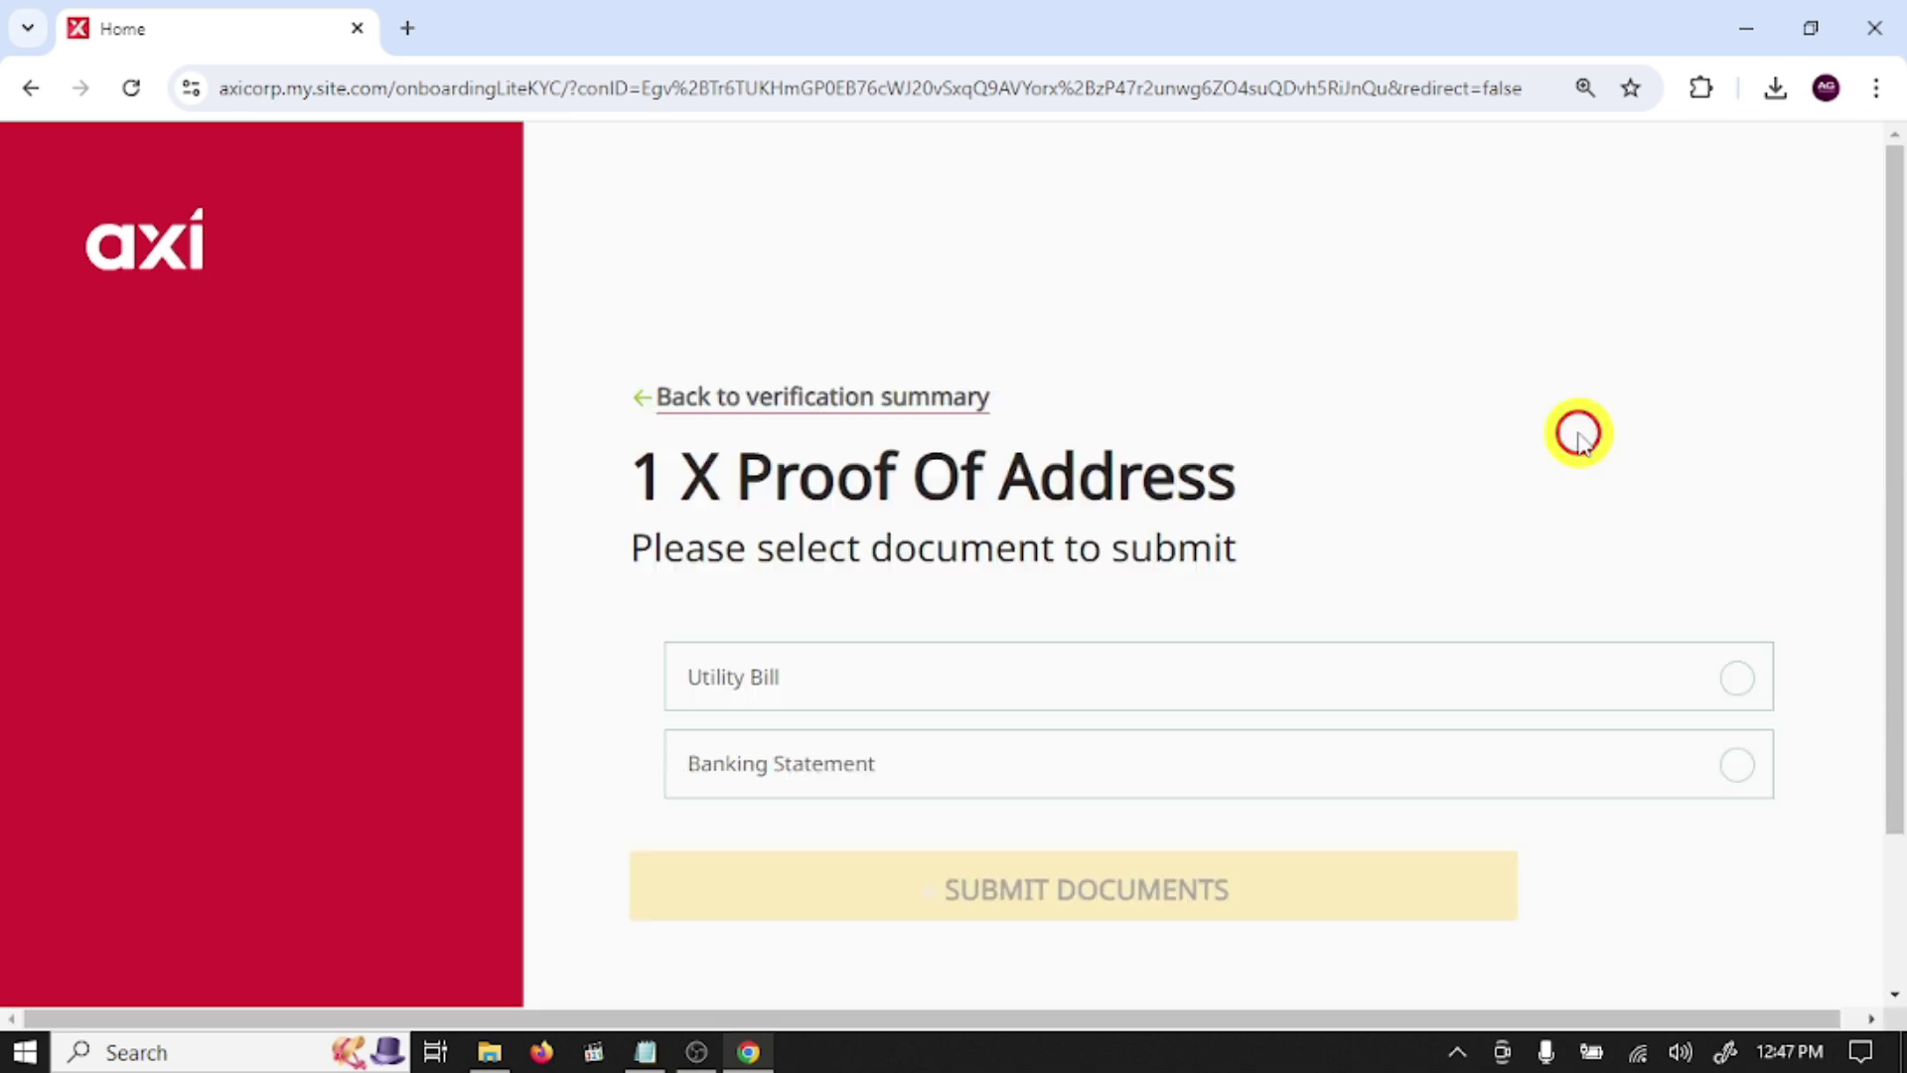
pyautogui.scroll(-2, 1255, 749)
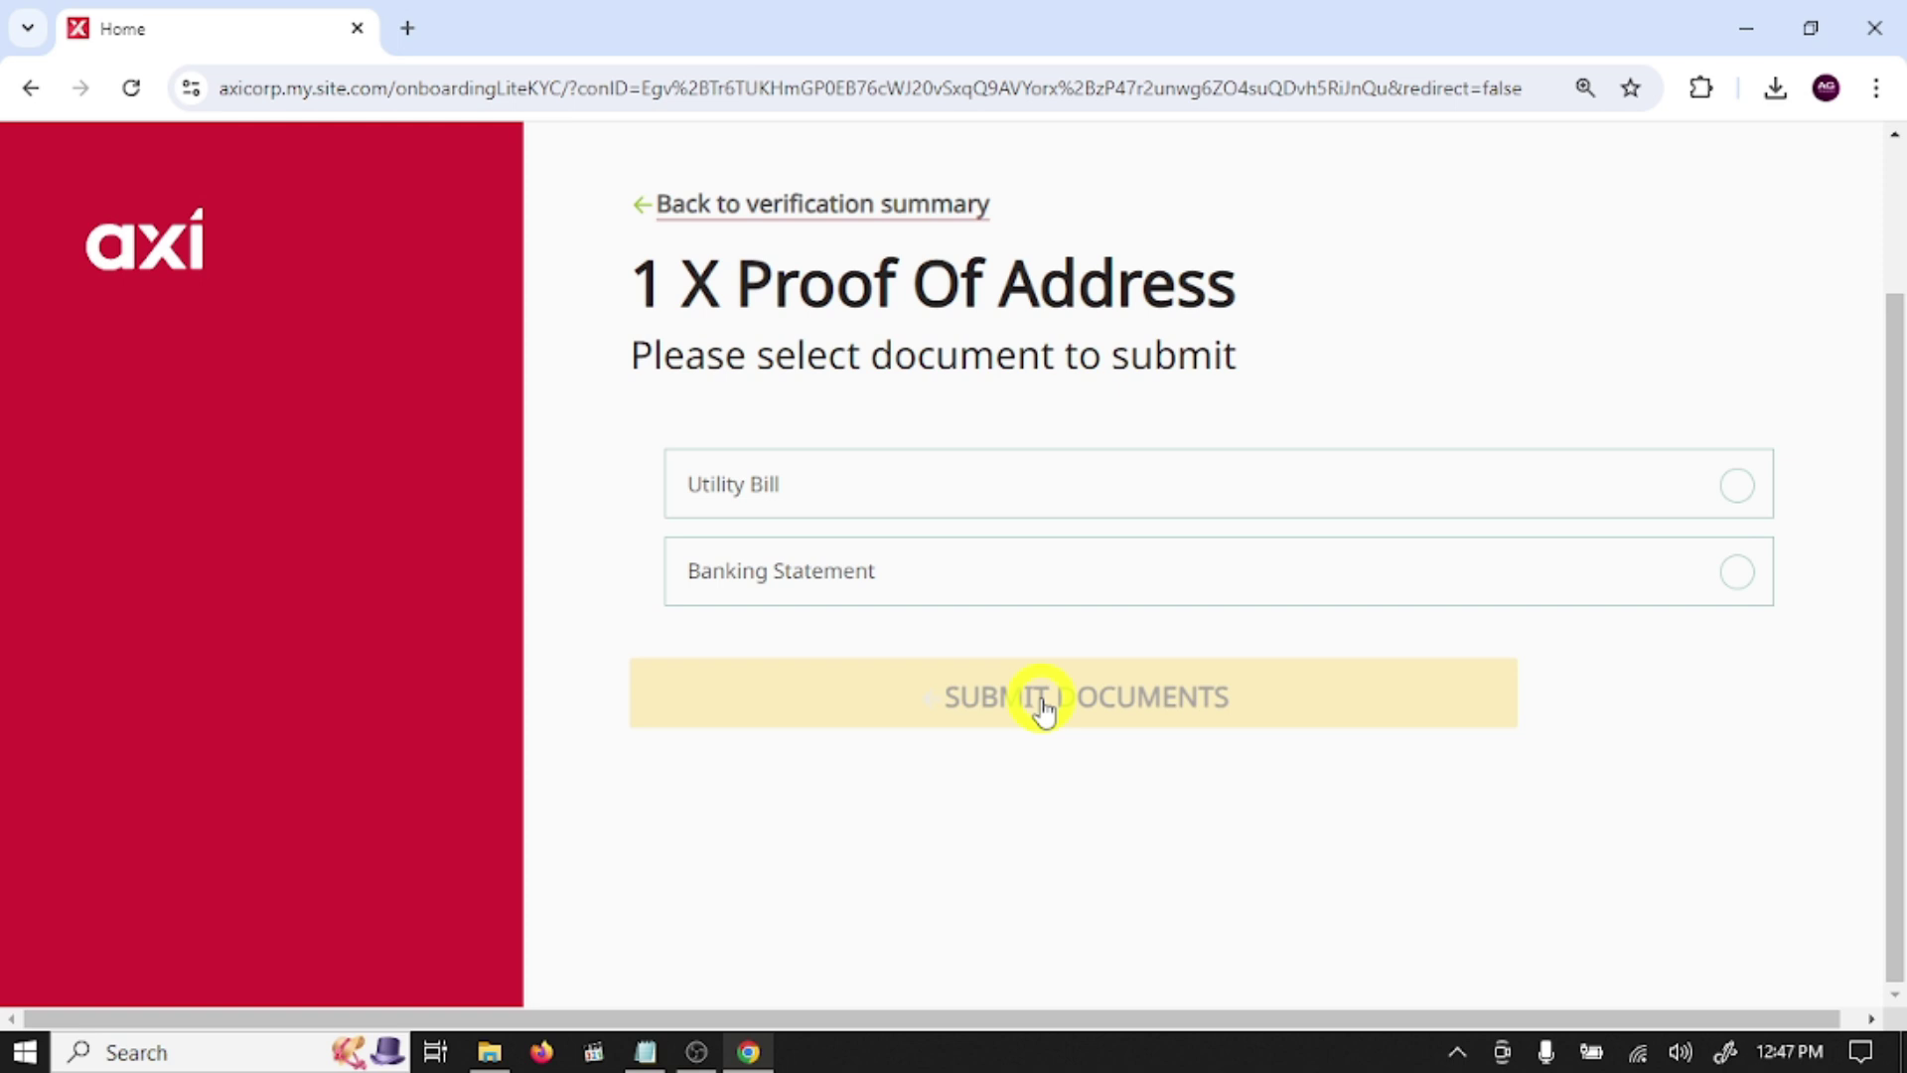
pyautogui.click(1456, 578)
pyautogui.scroll(-4, 1371, 585)
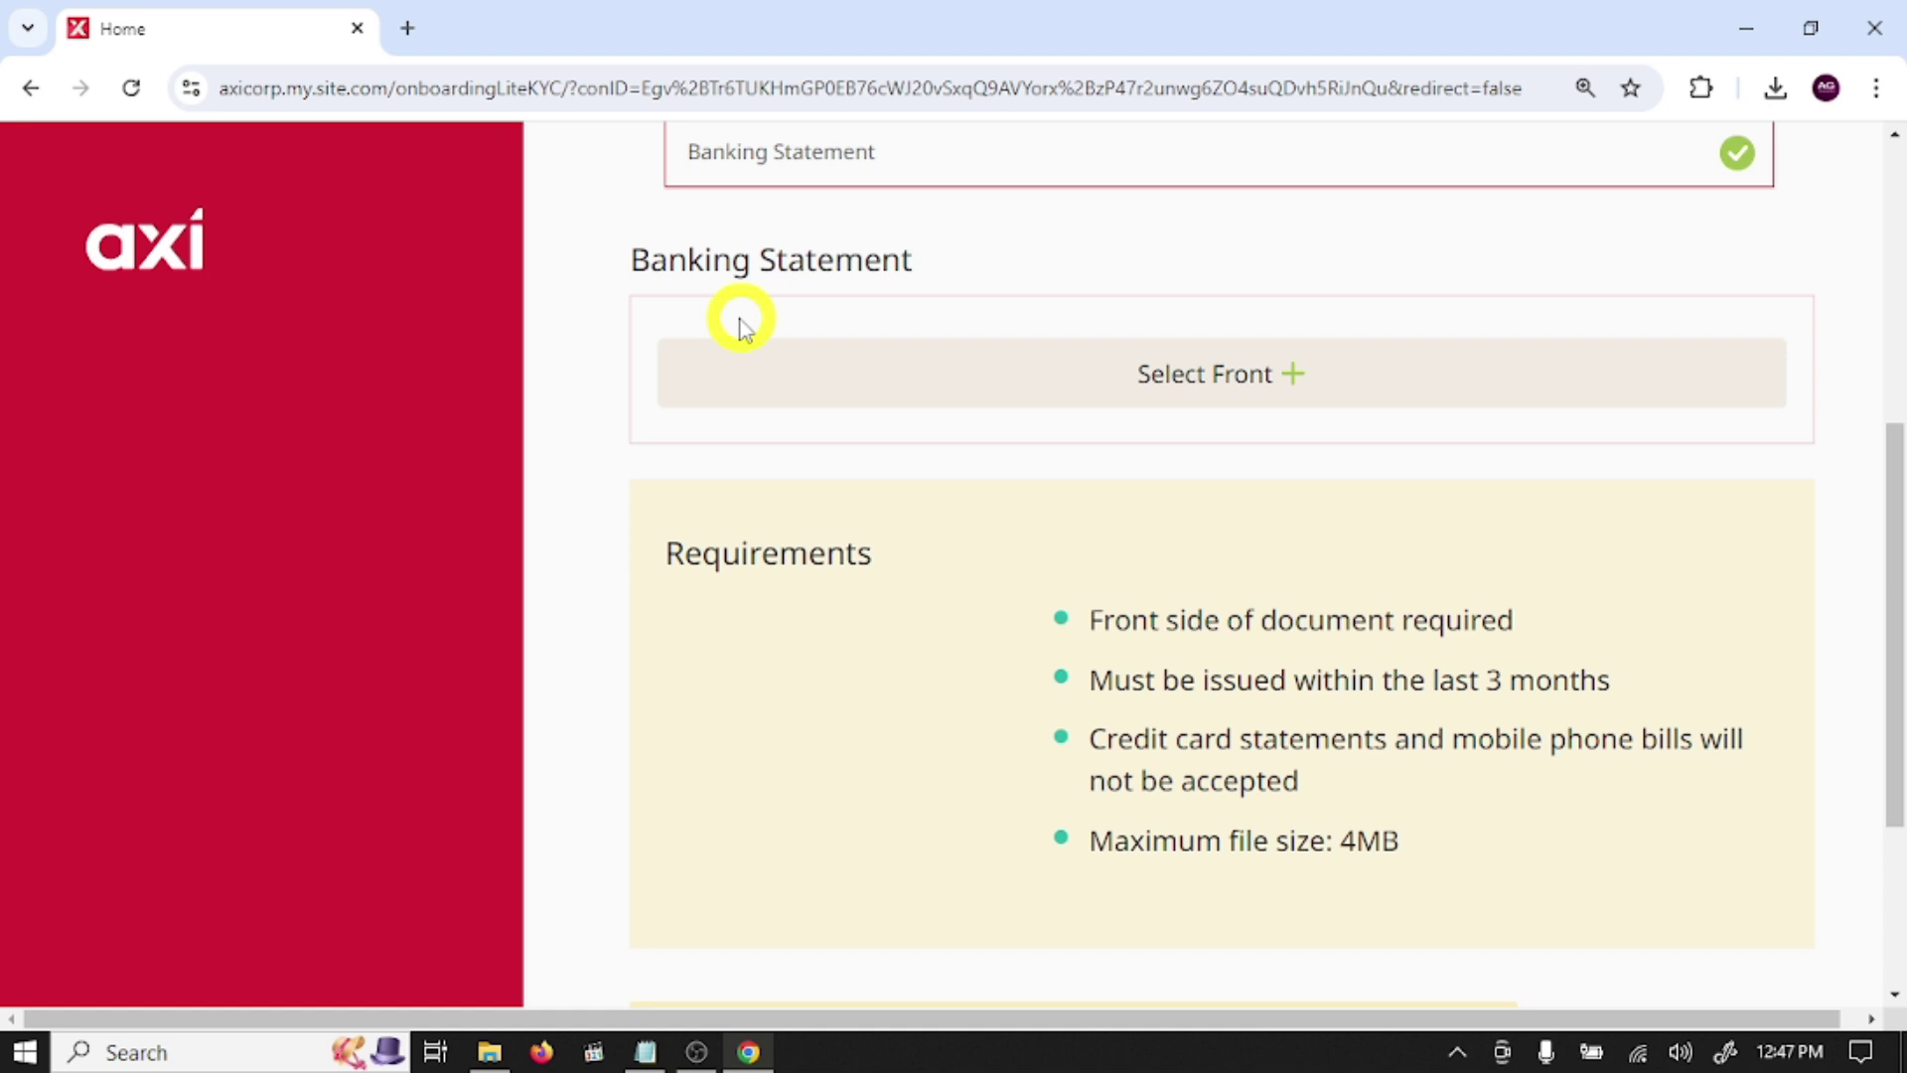
pyautogui.click(1379, 387)
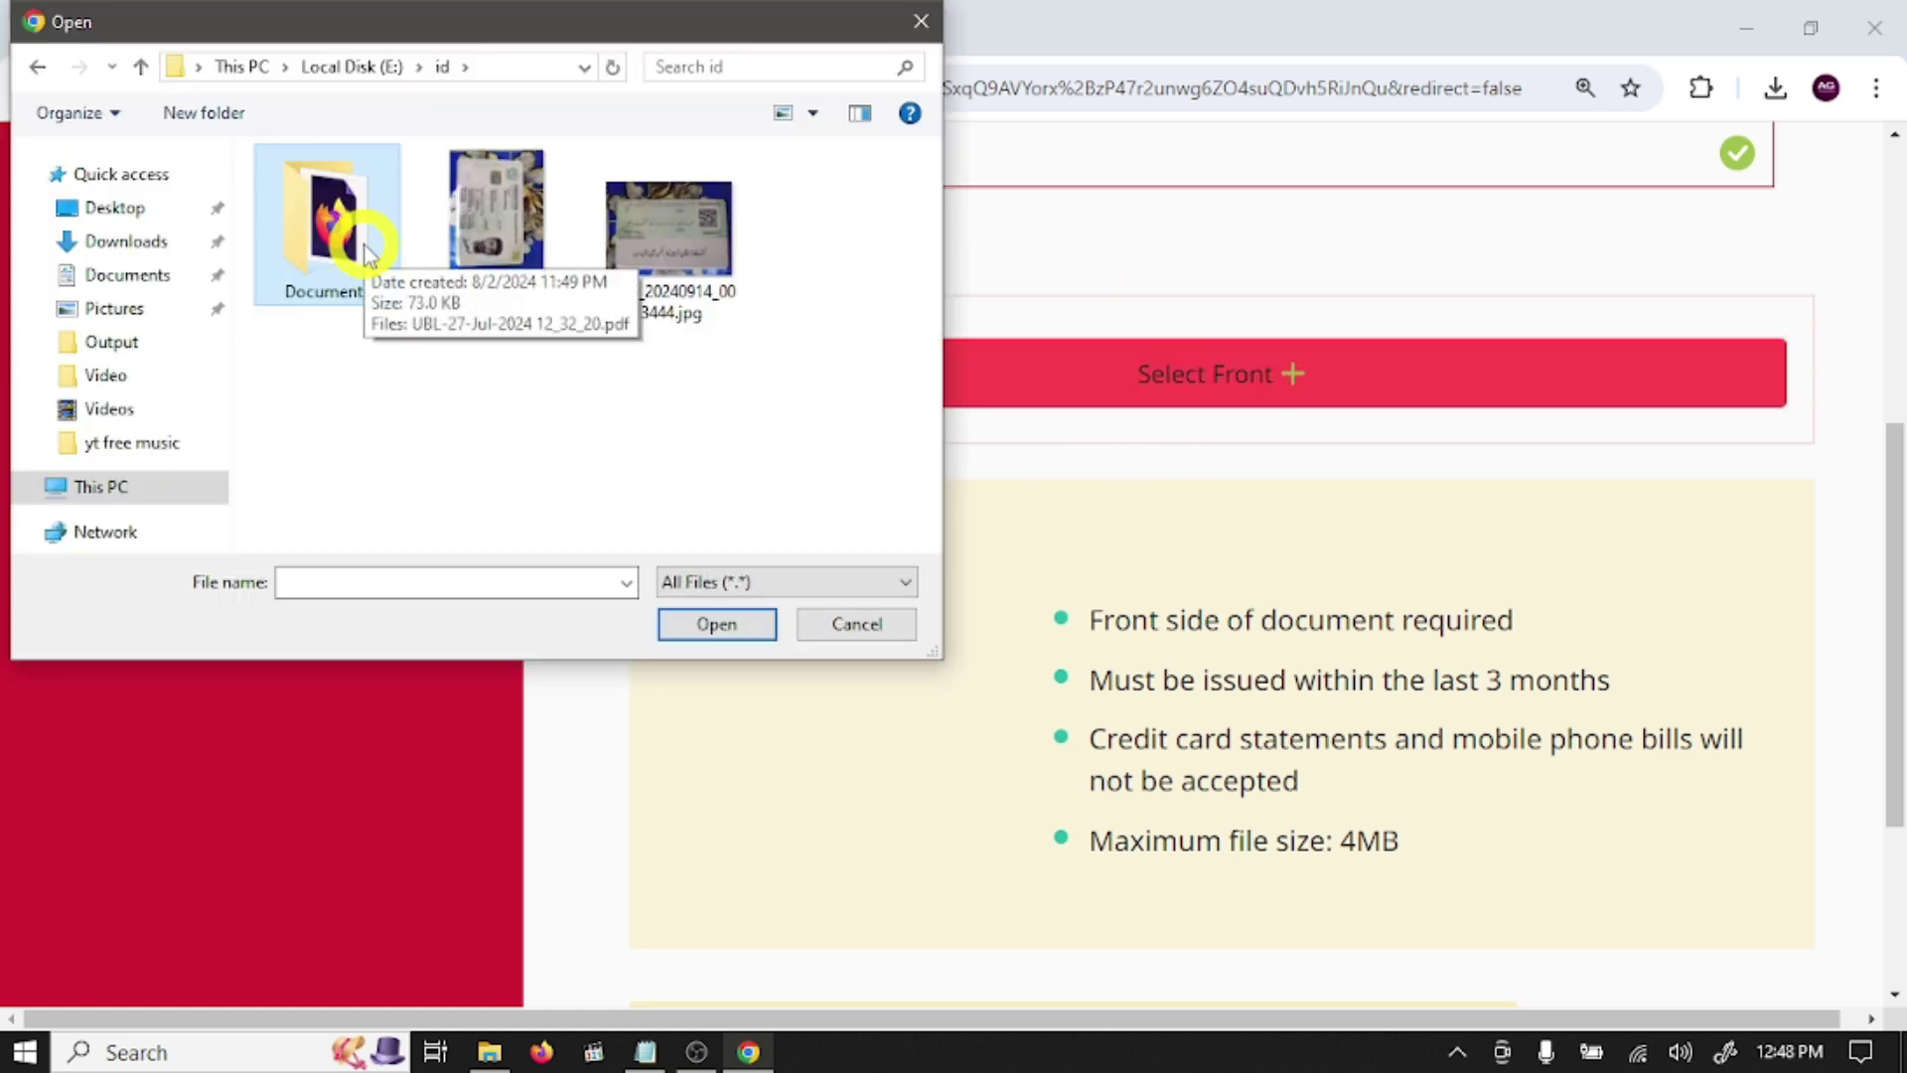
pyautogui.doubleClick(311, 232)
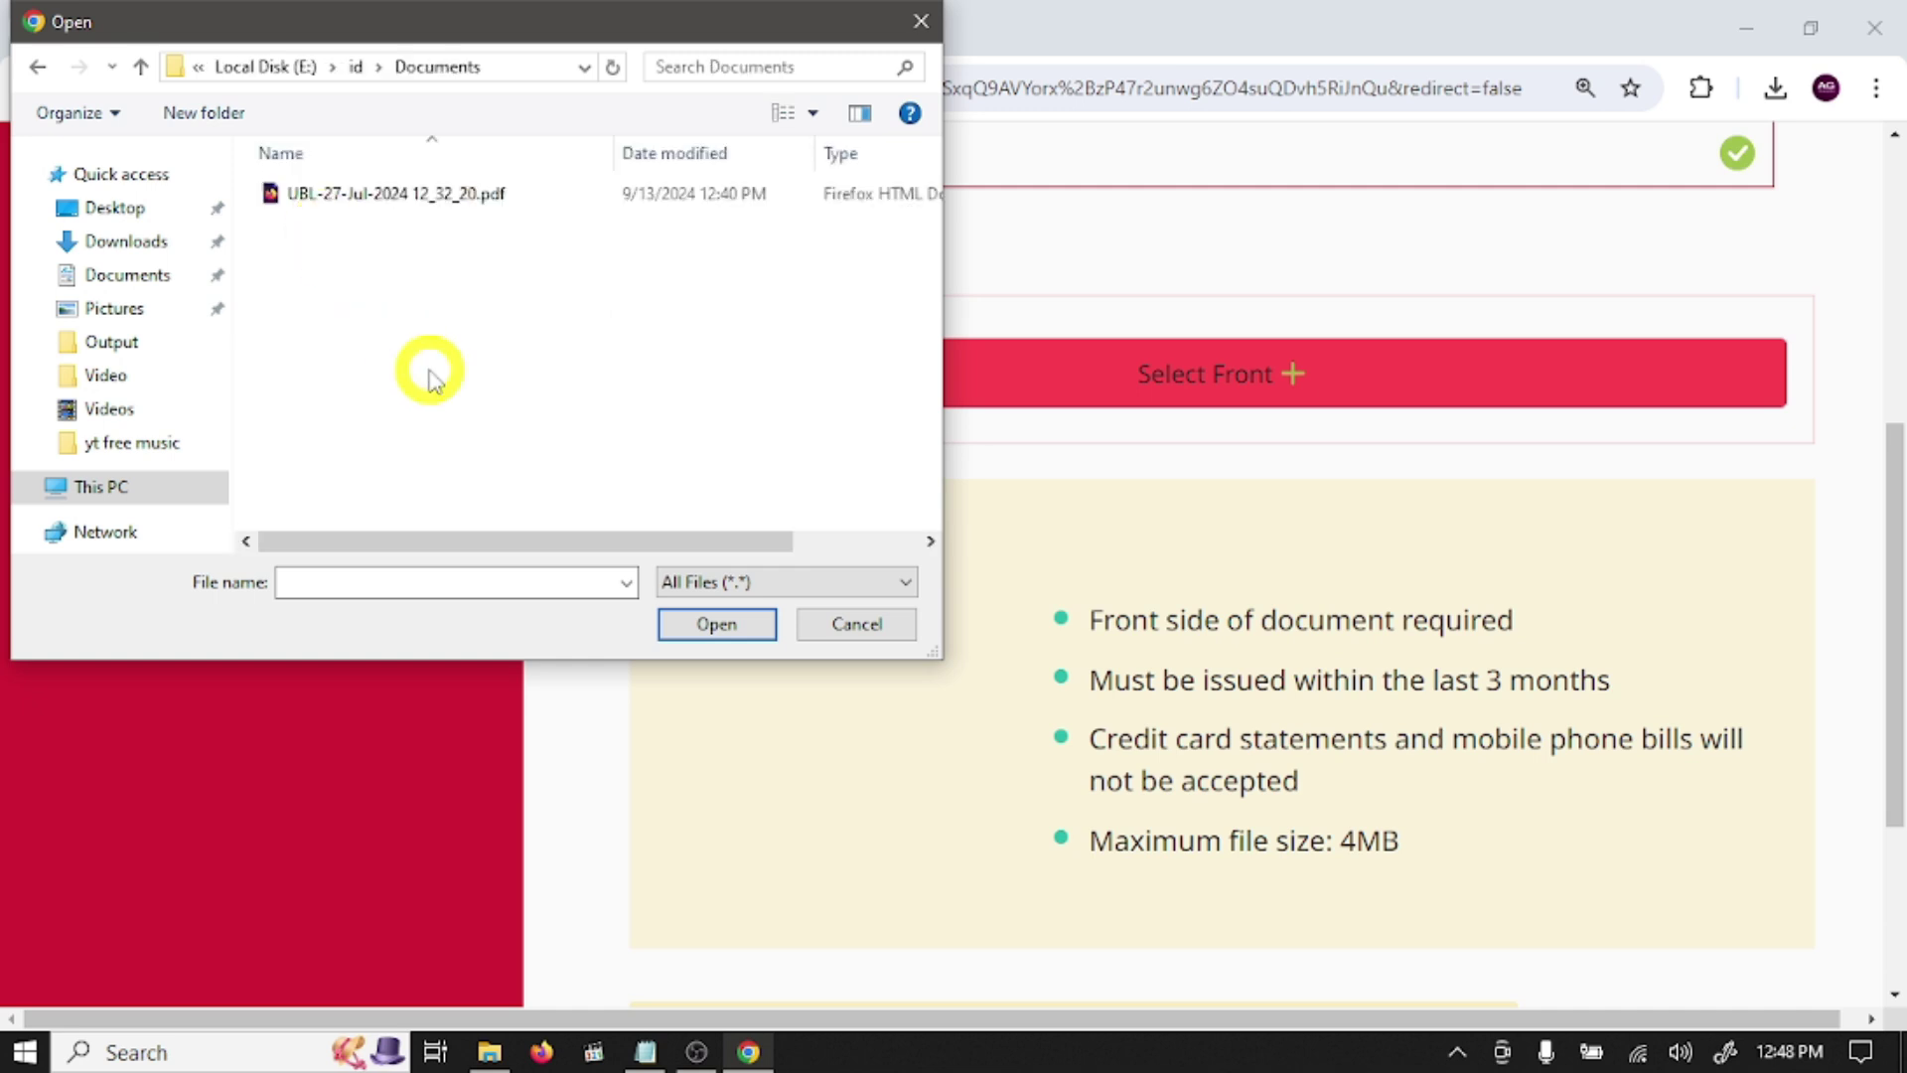
pyautogui.click(375, 194)
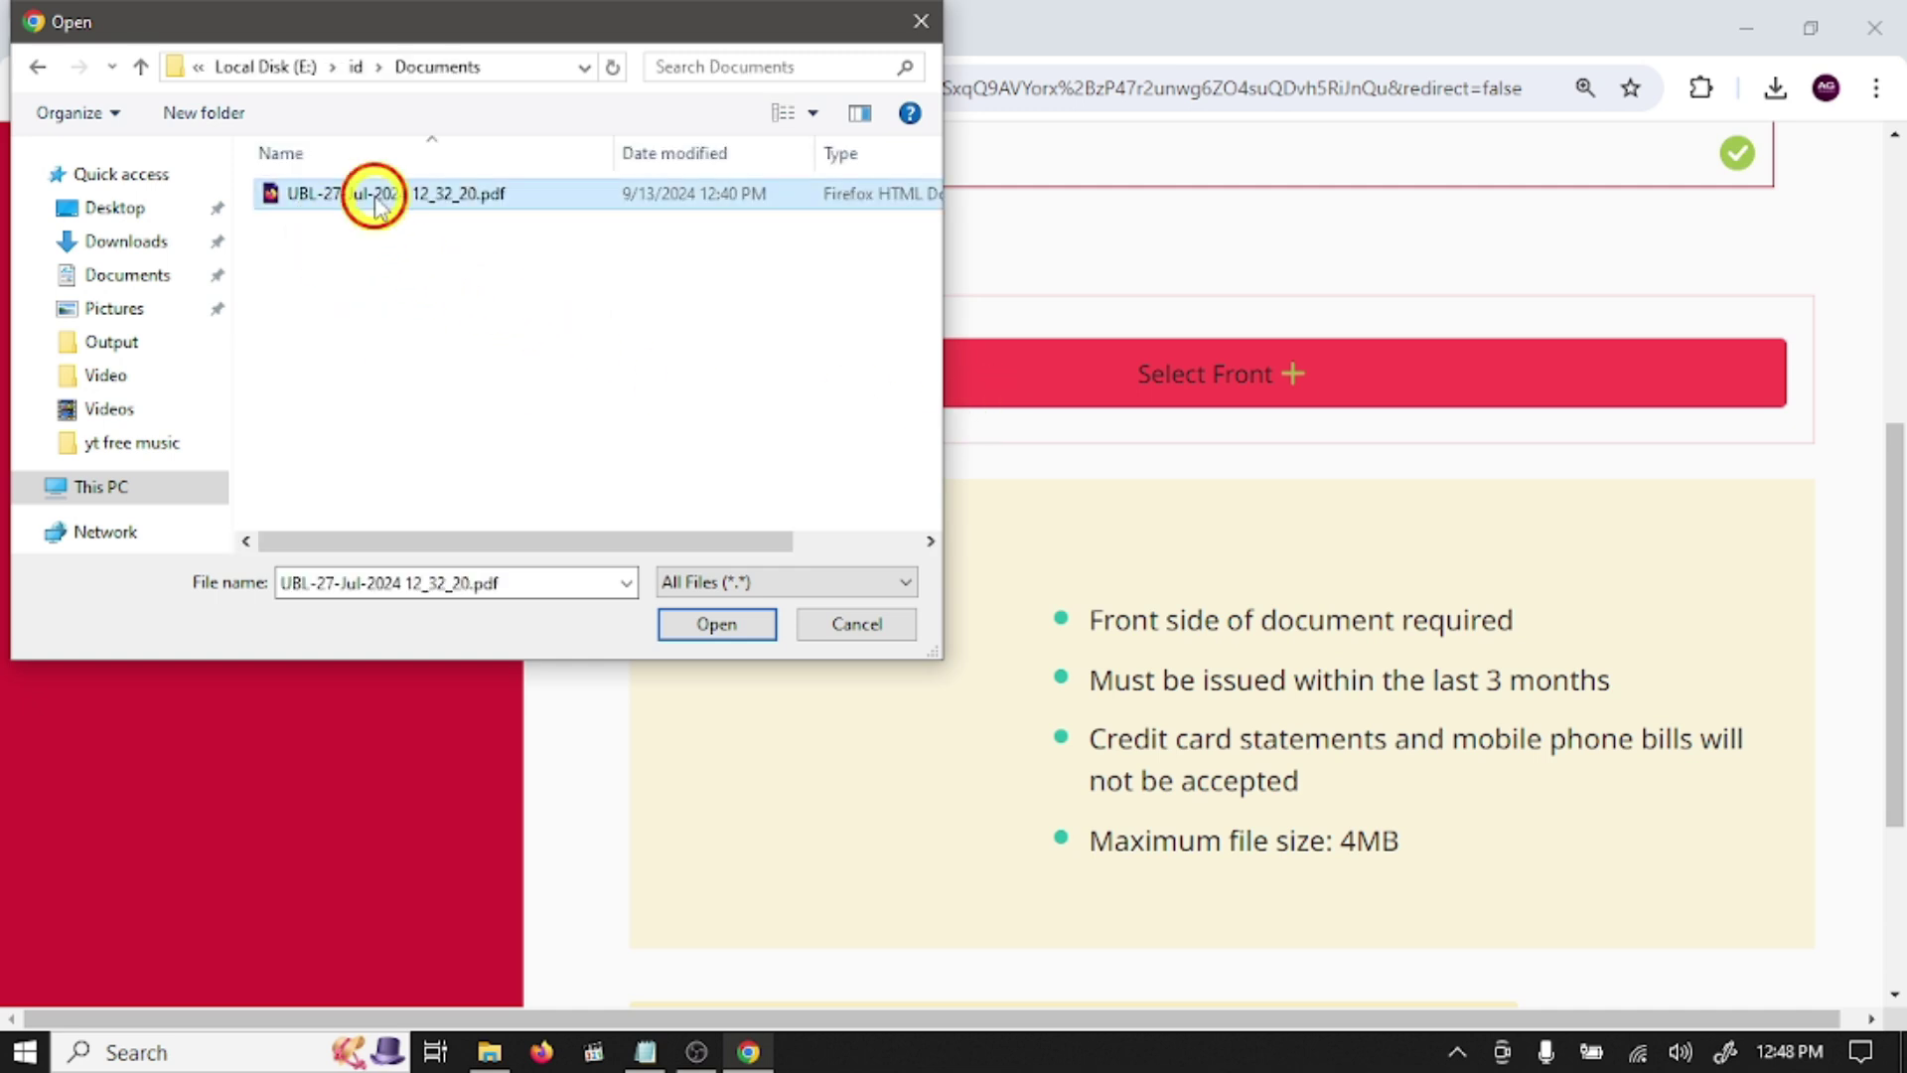
pyautogui.click(708, 626)
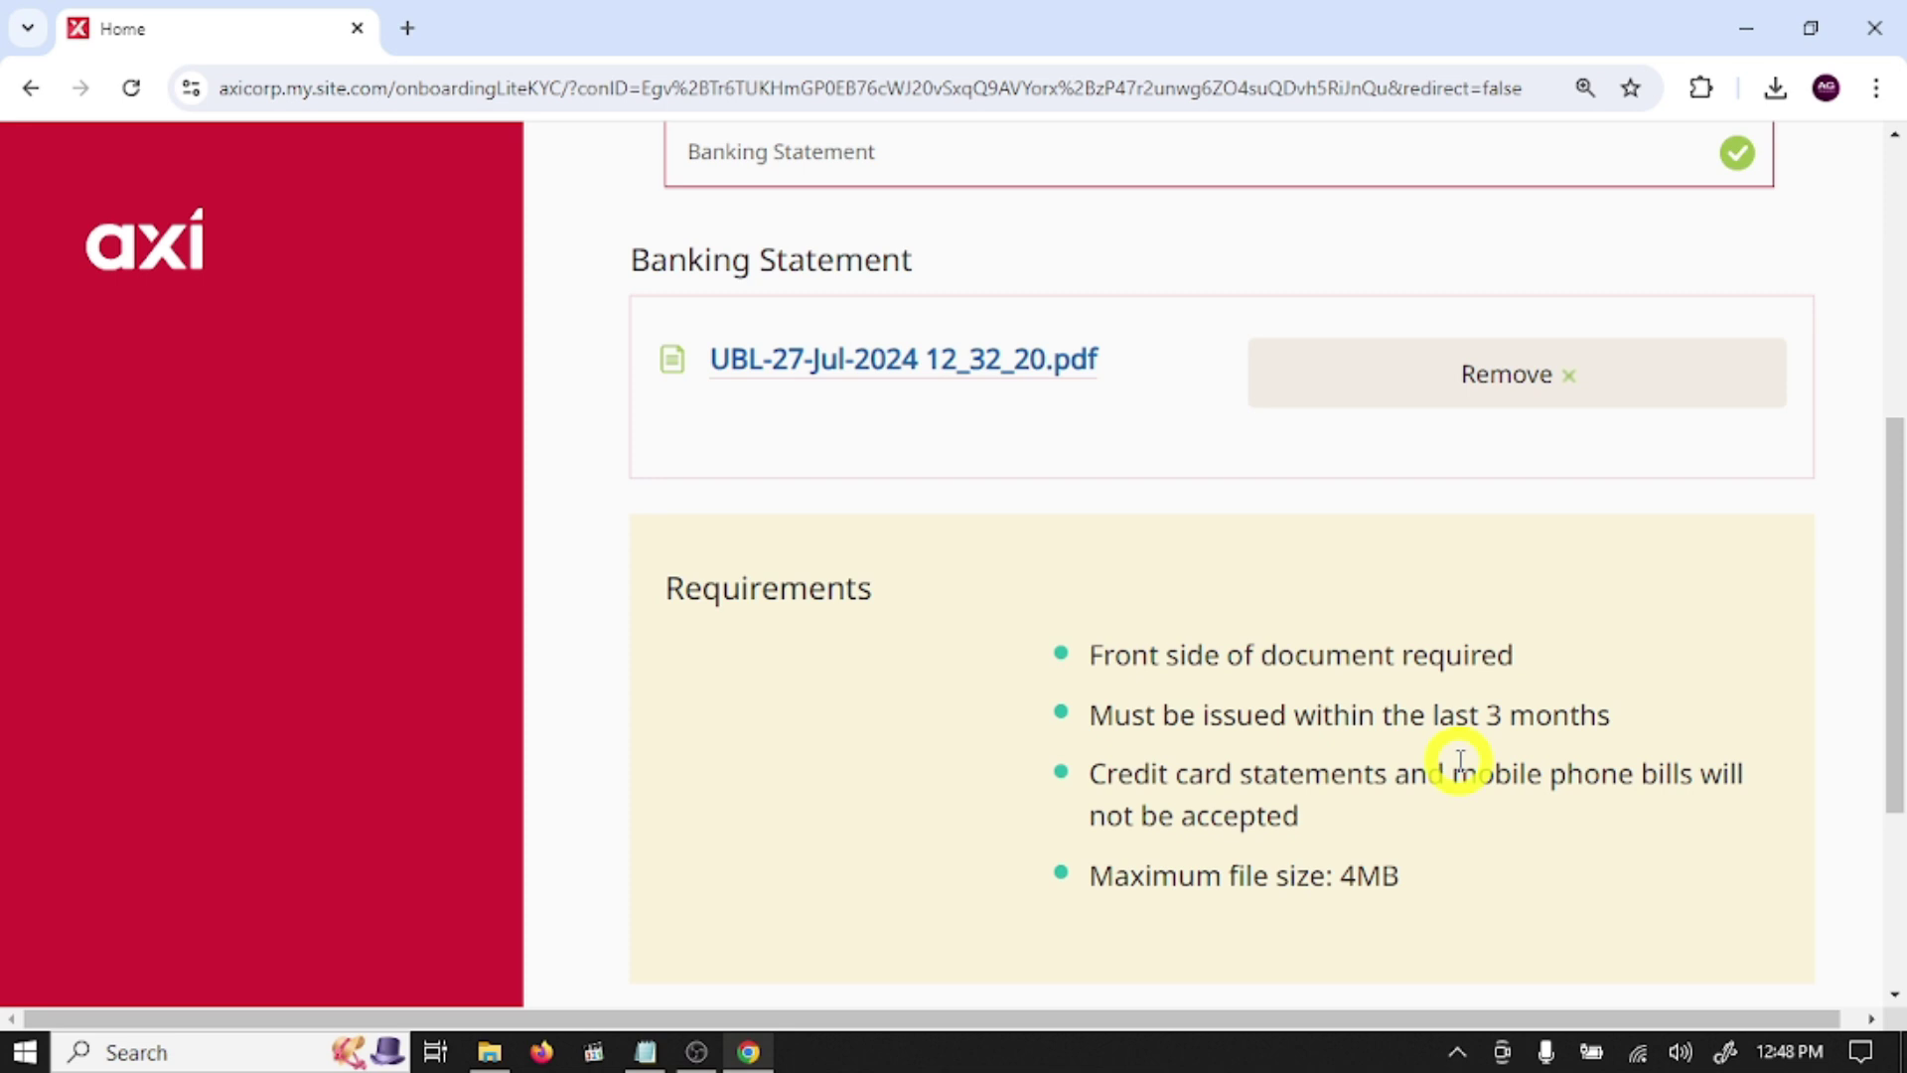
pyautogui.scroll(-3, 1459, 761)
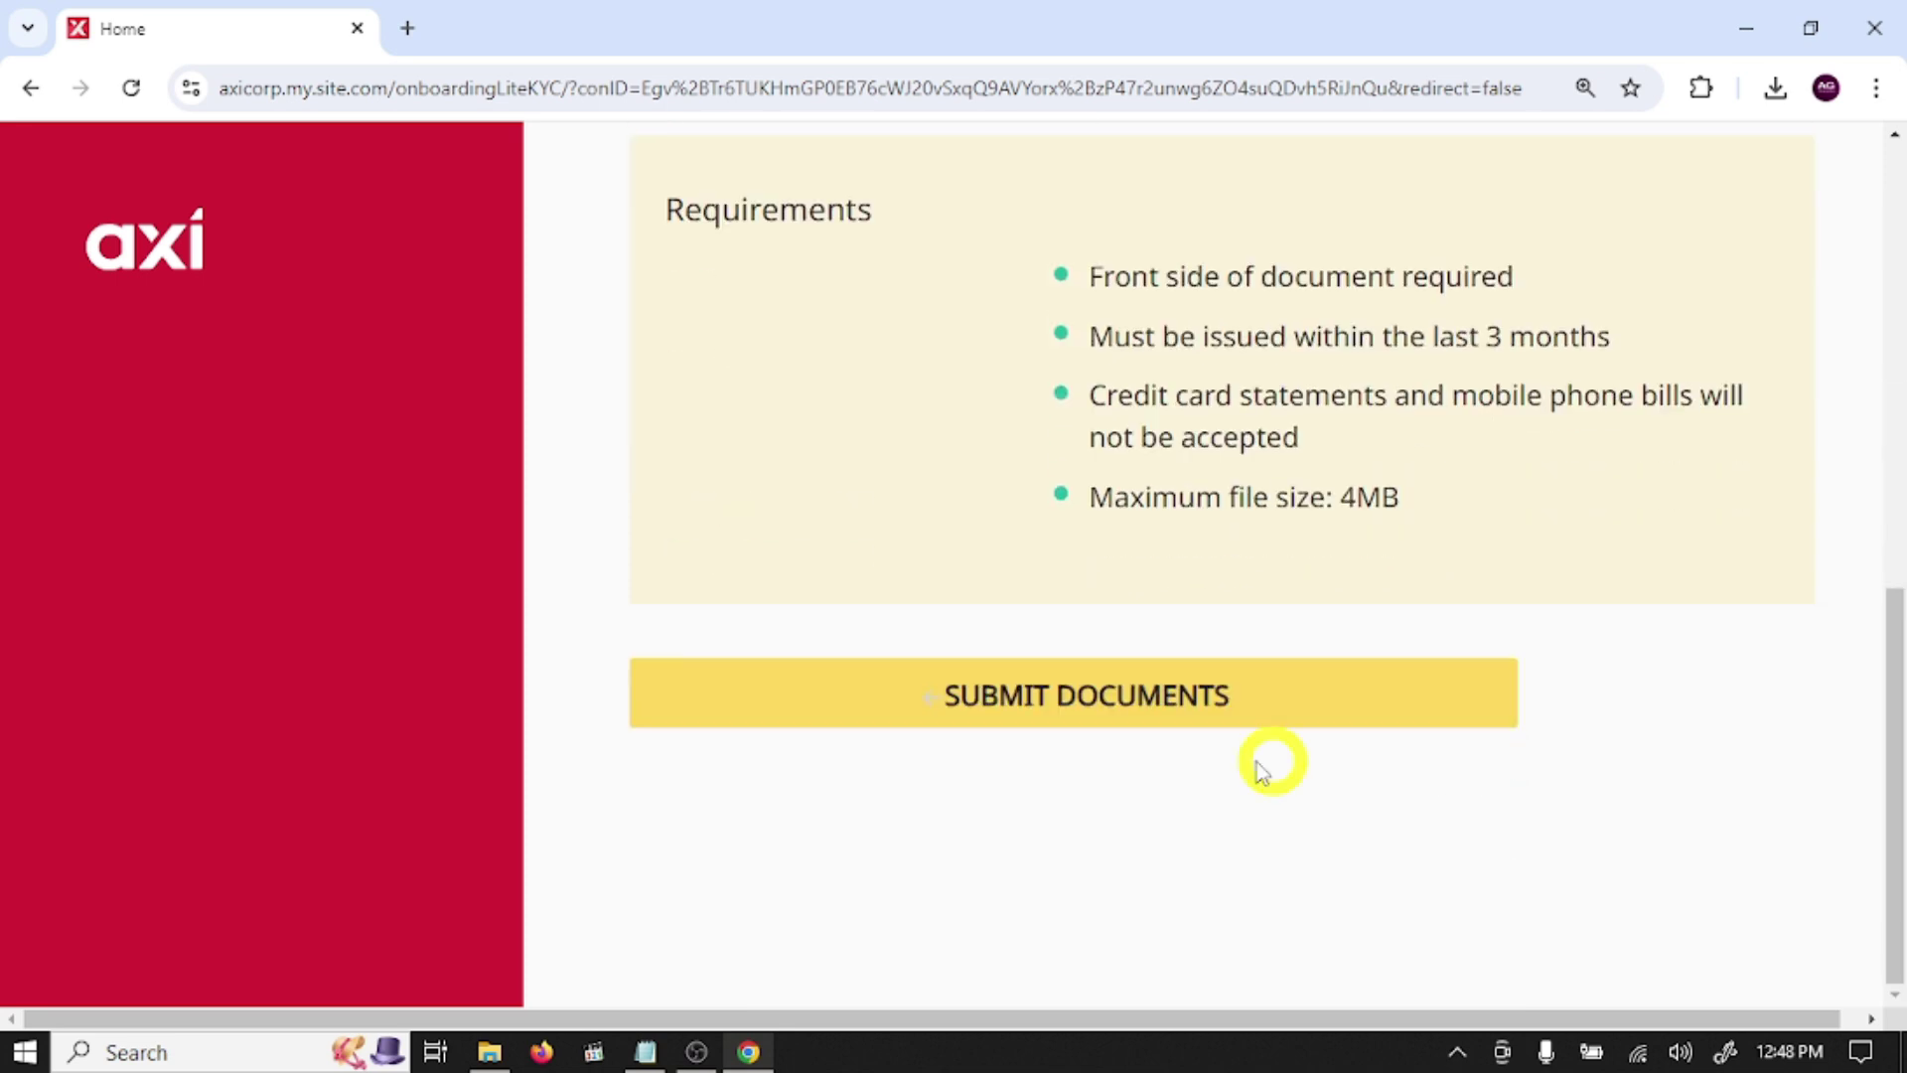
# Step: Review the document summary and SUBMIT the ID and proof-of-address files for verification
pyautogui.click(1114, 697)
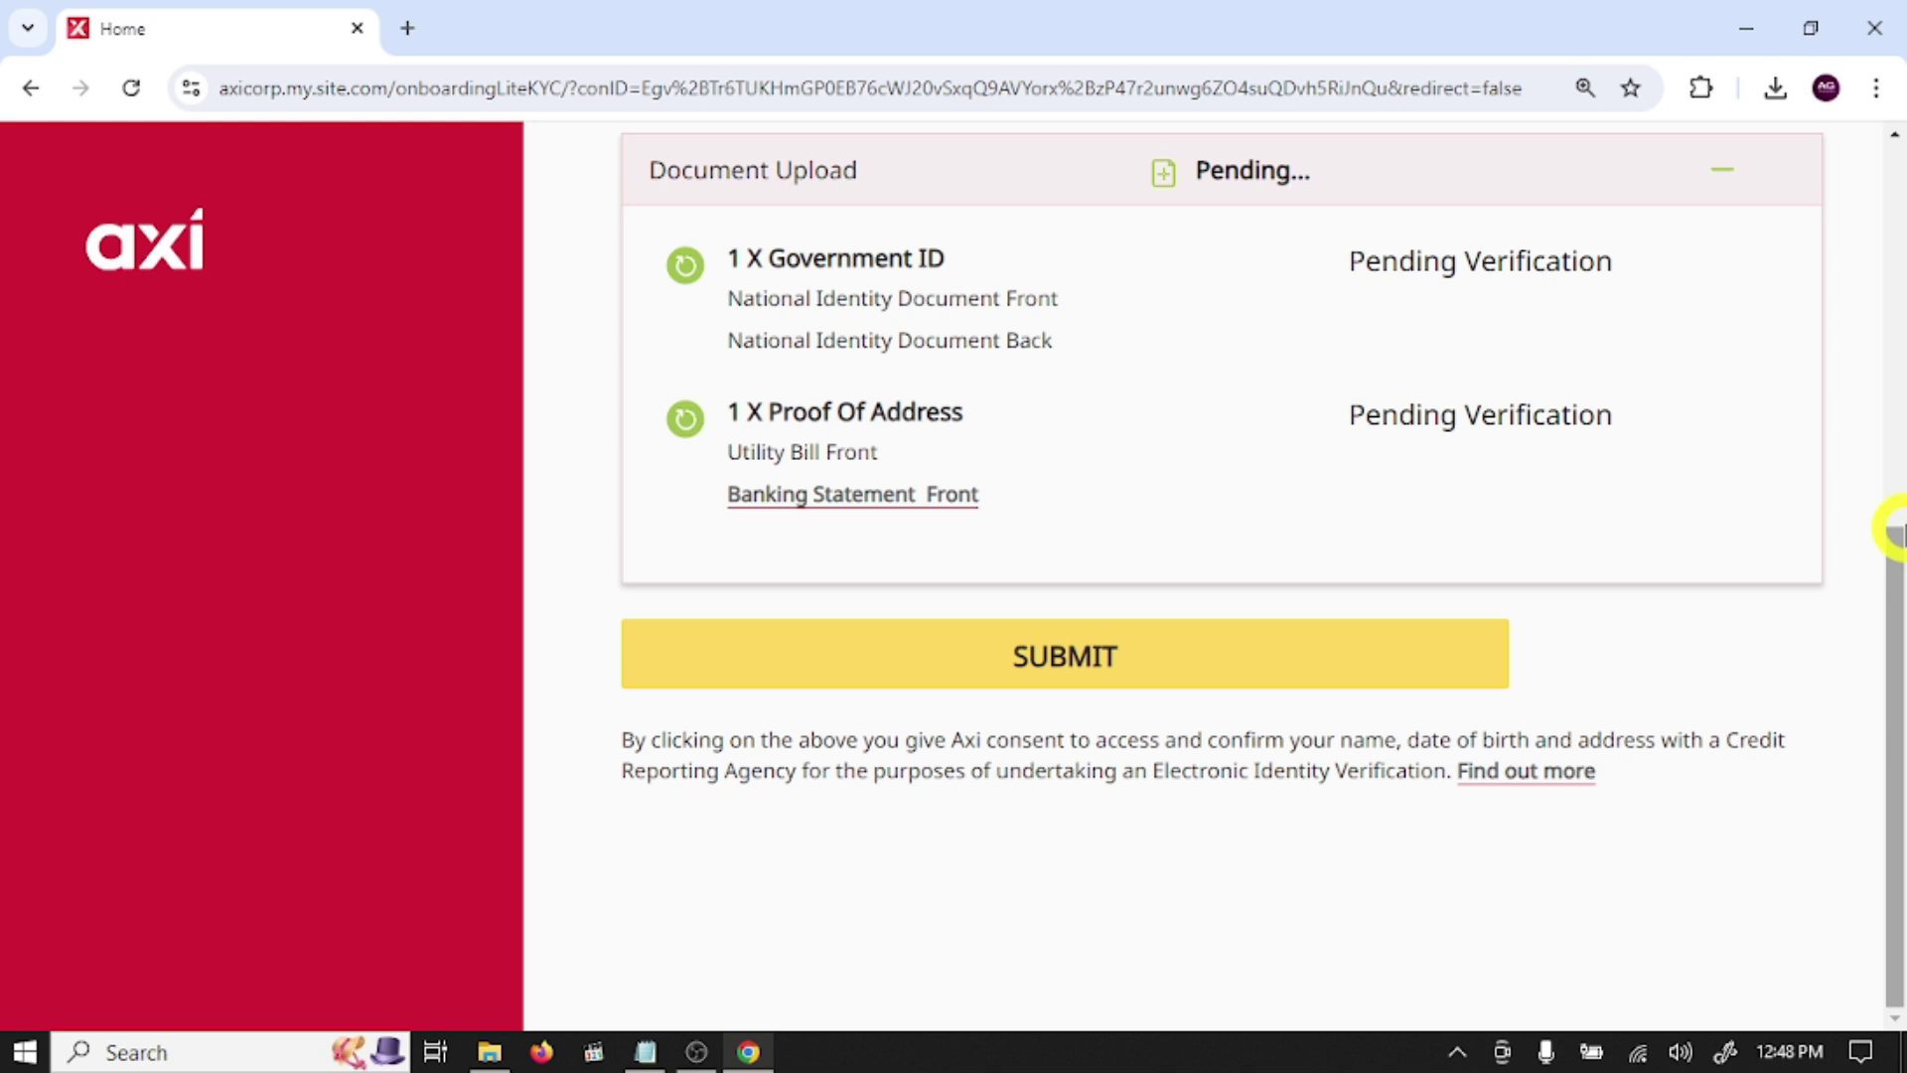
pyautogui.scroll(1, 1723, 650)
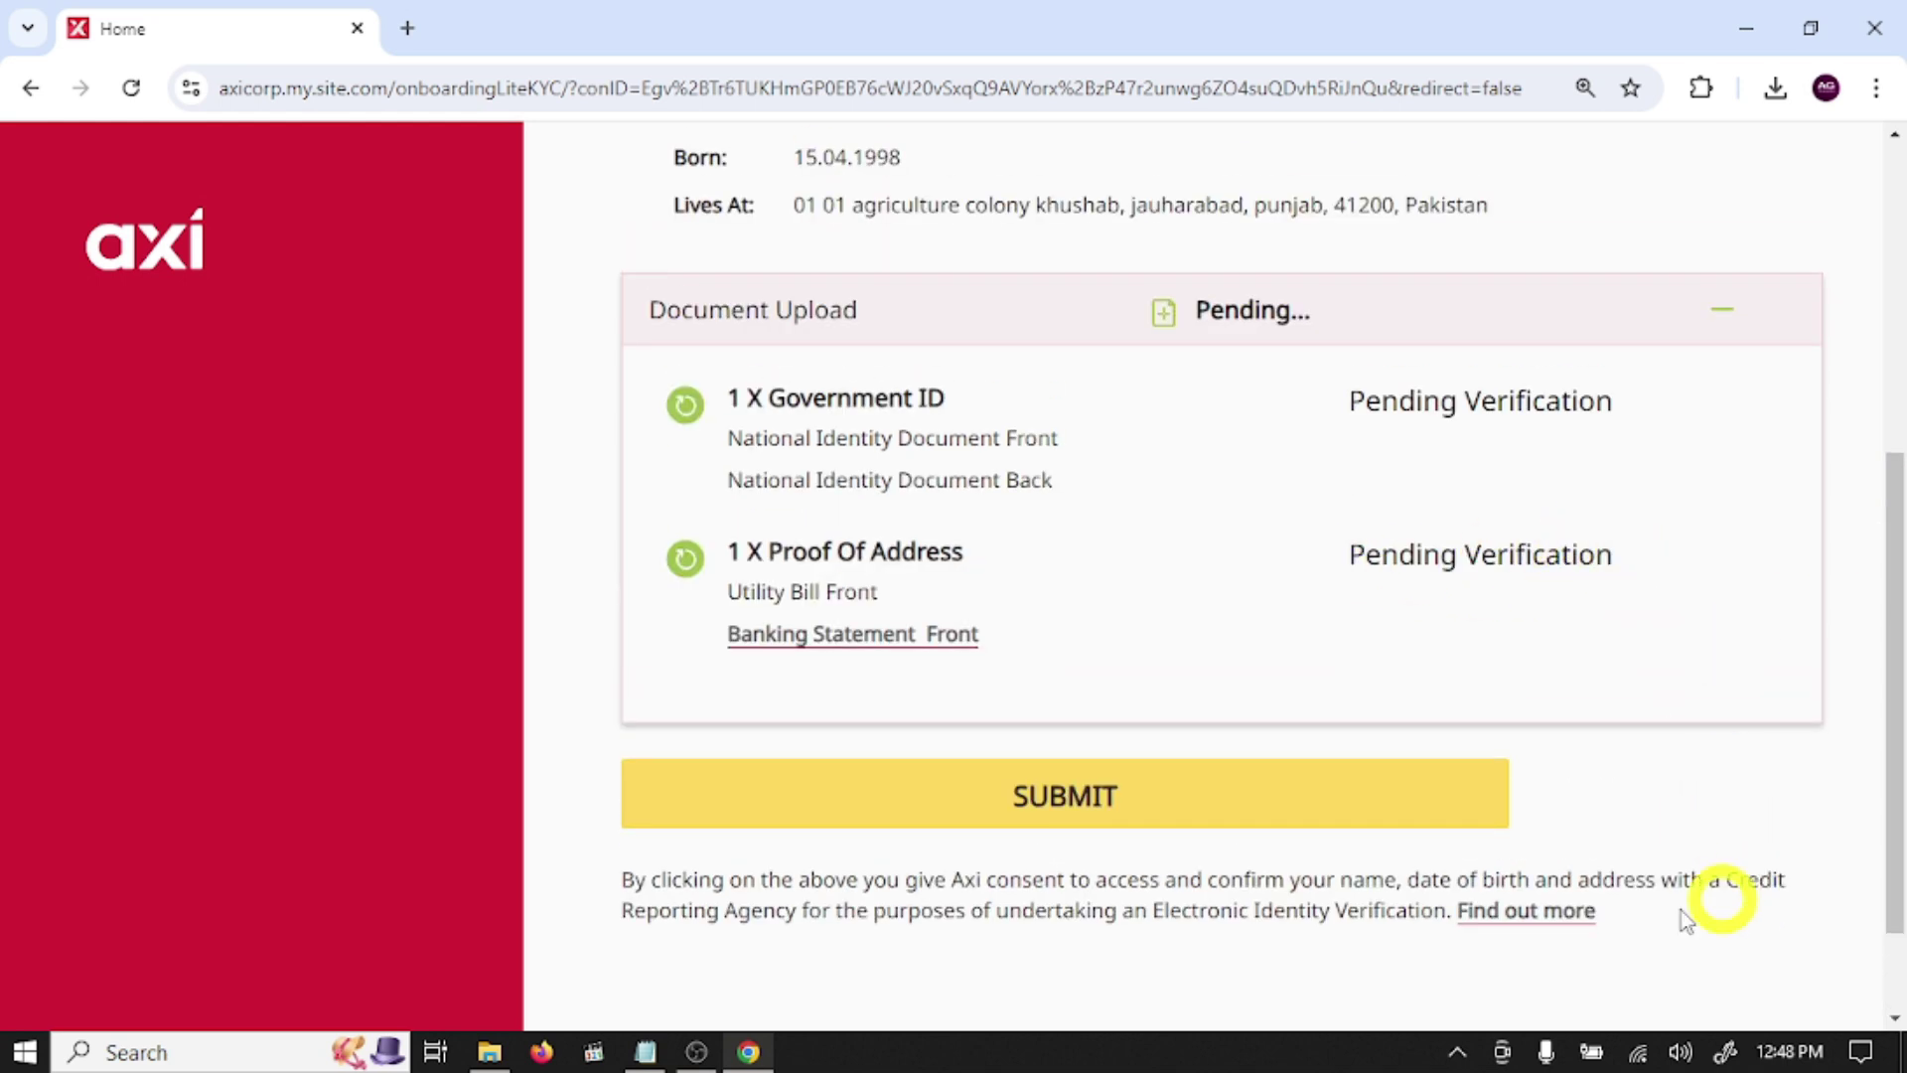
pyautogui.click(1136, 803)
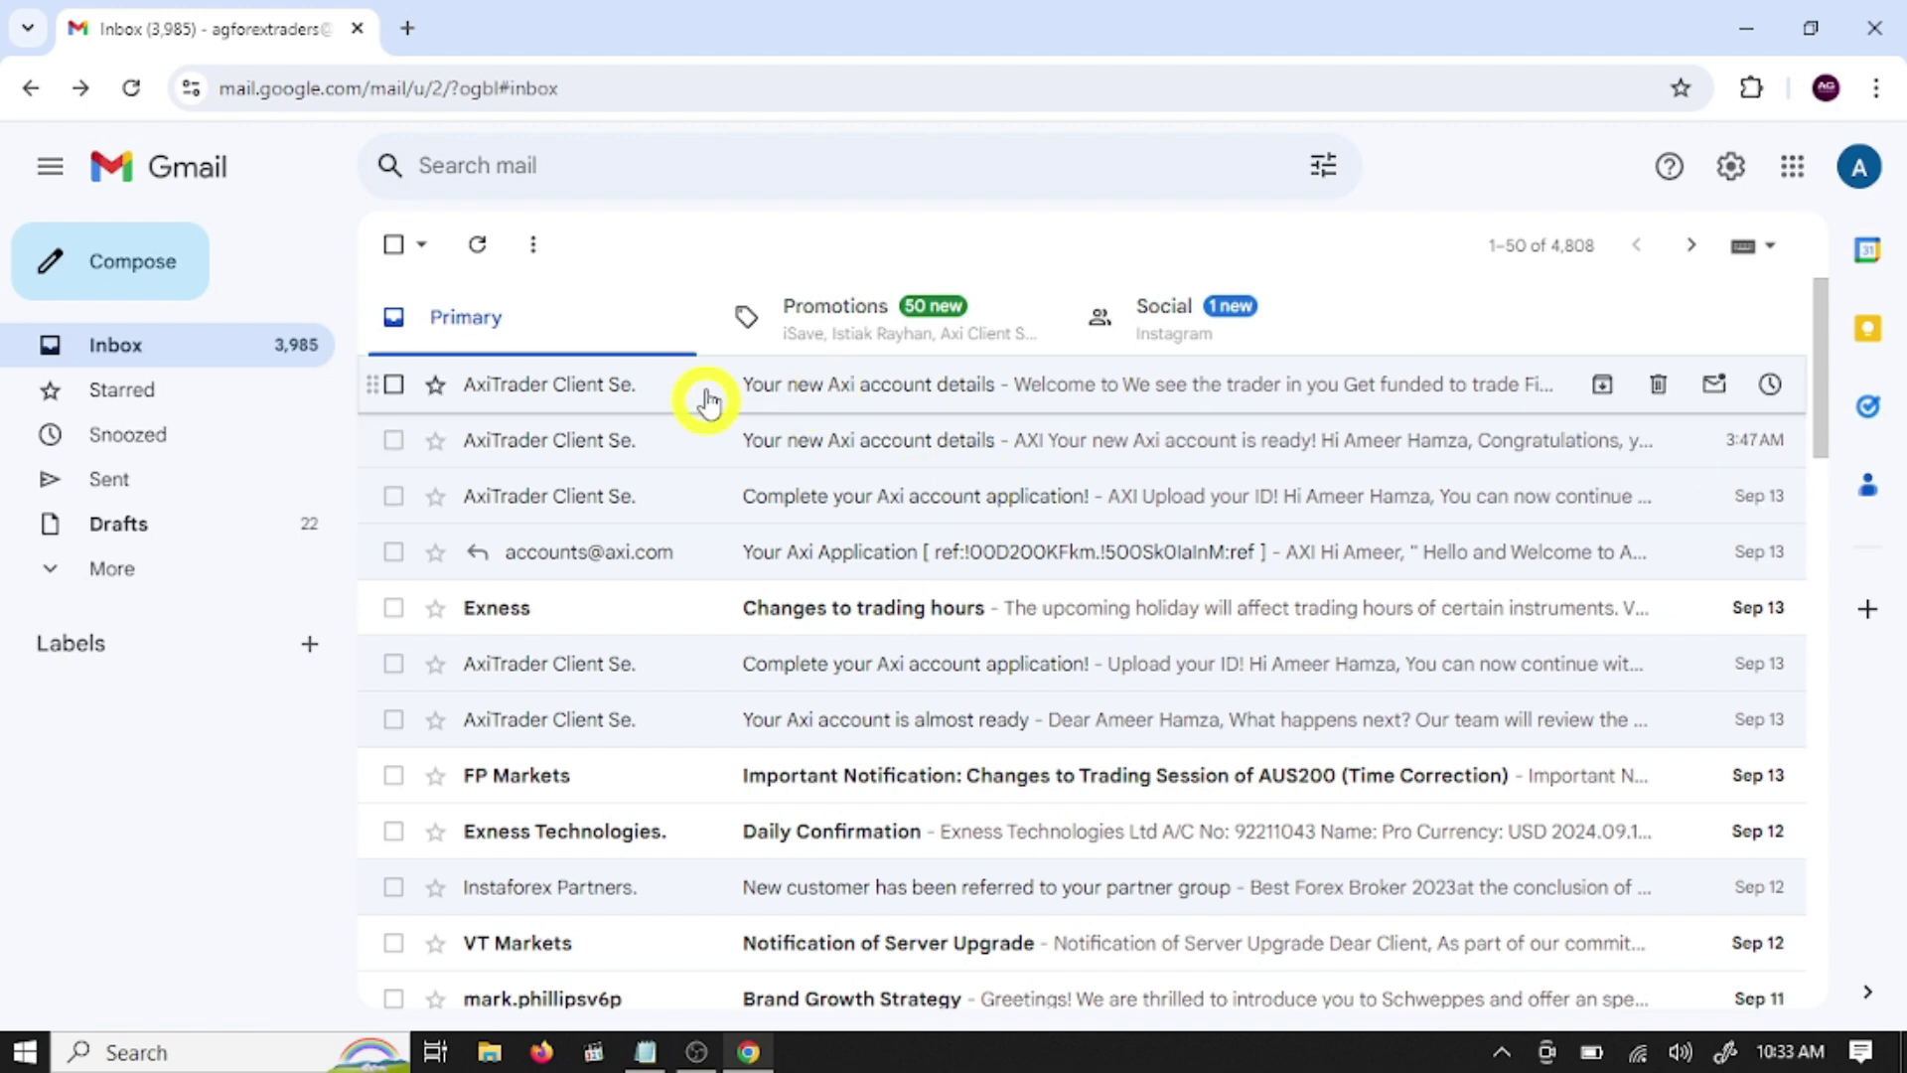
# Step: Open the 'Your new Axi account details' email and open its Log In Now link in a new tab
pyautogui.click(968, 384)
pyautogui.scroll(-15, 1043, 617)
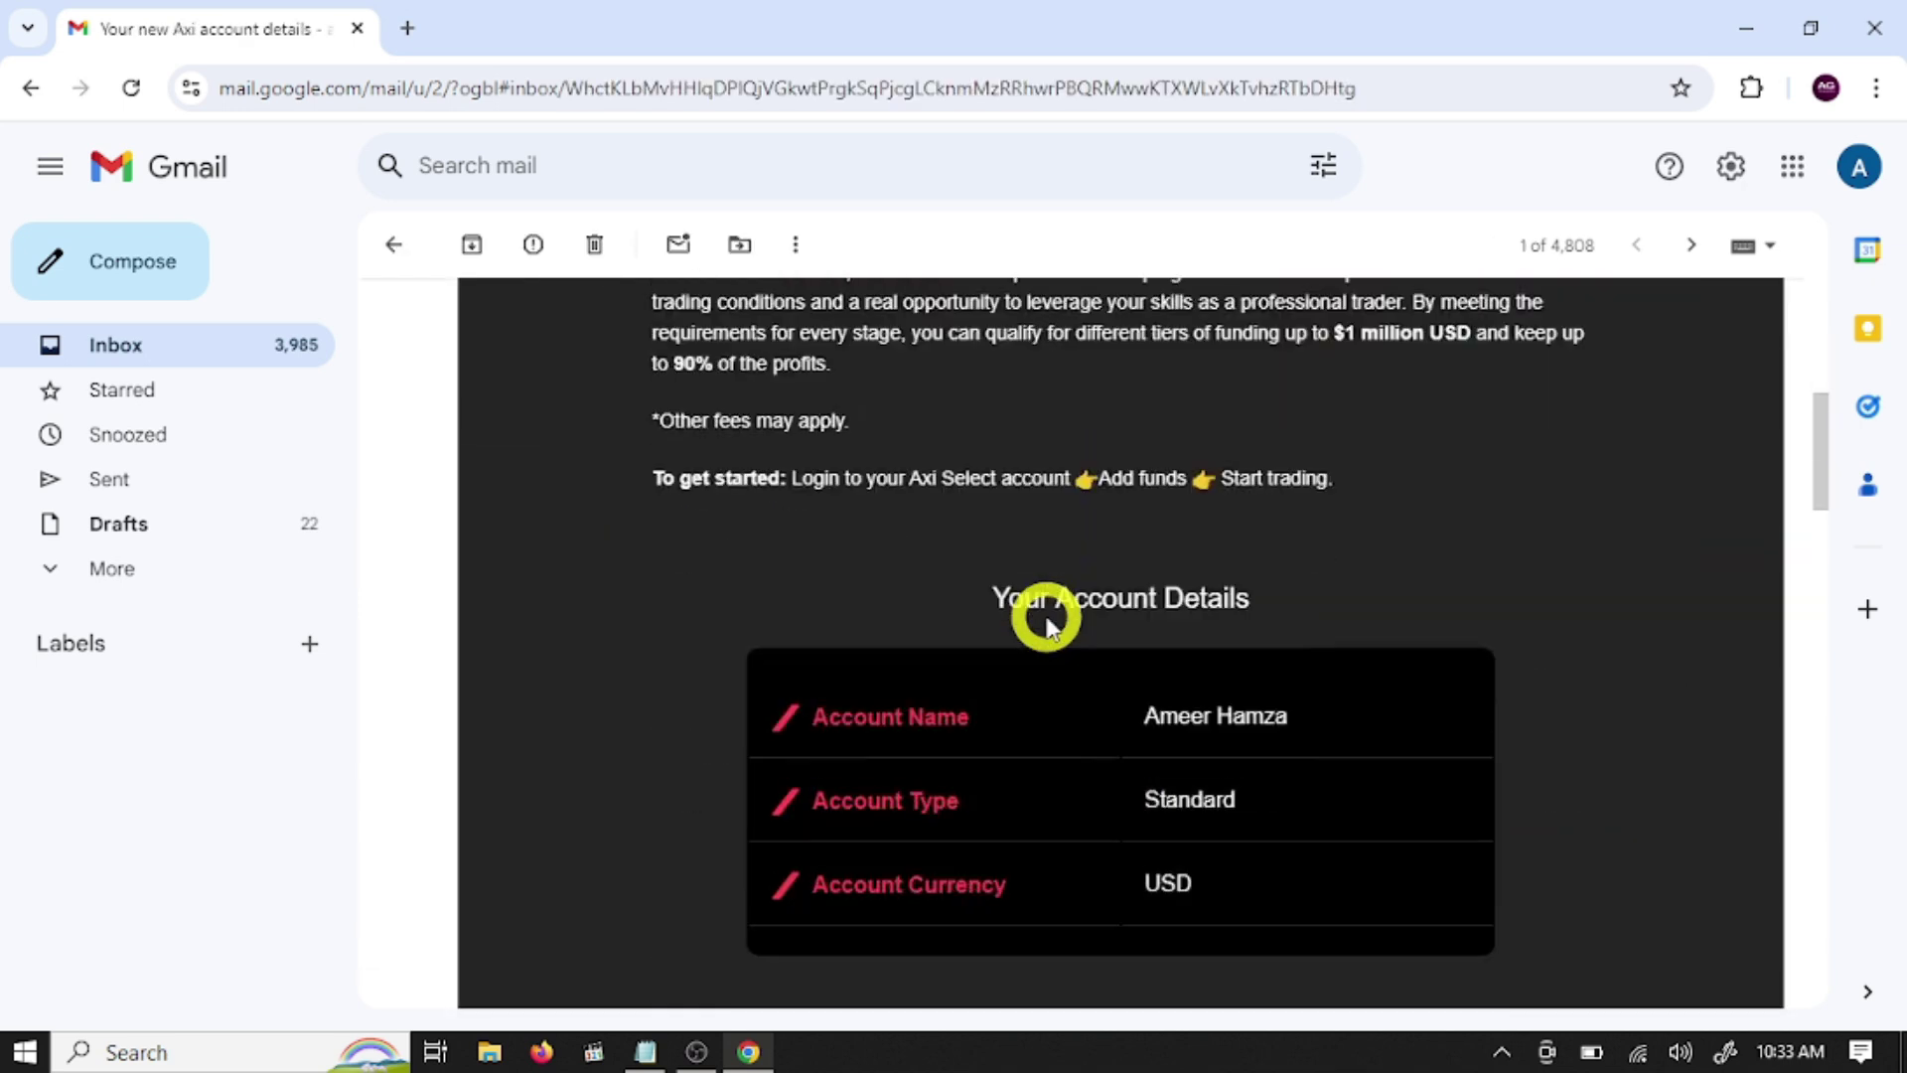
pyautogui.scroll(4, 1046, 622)
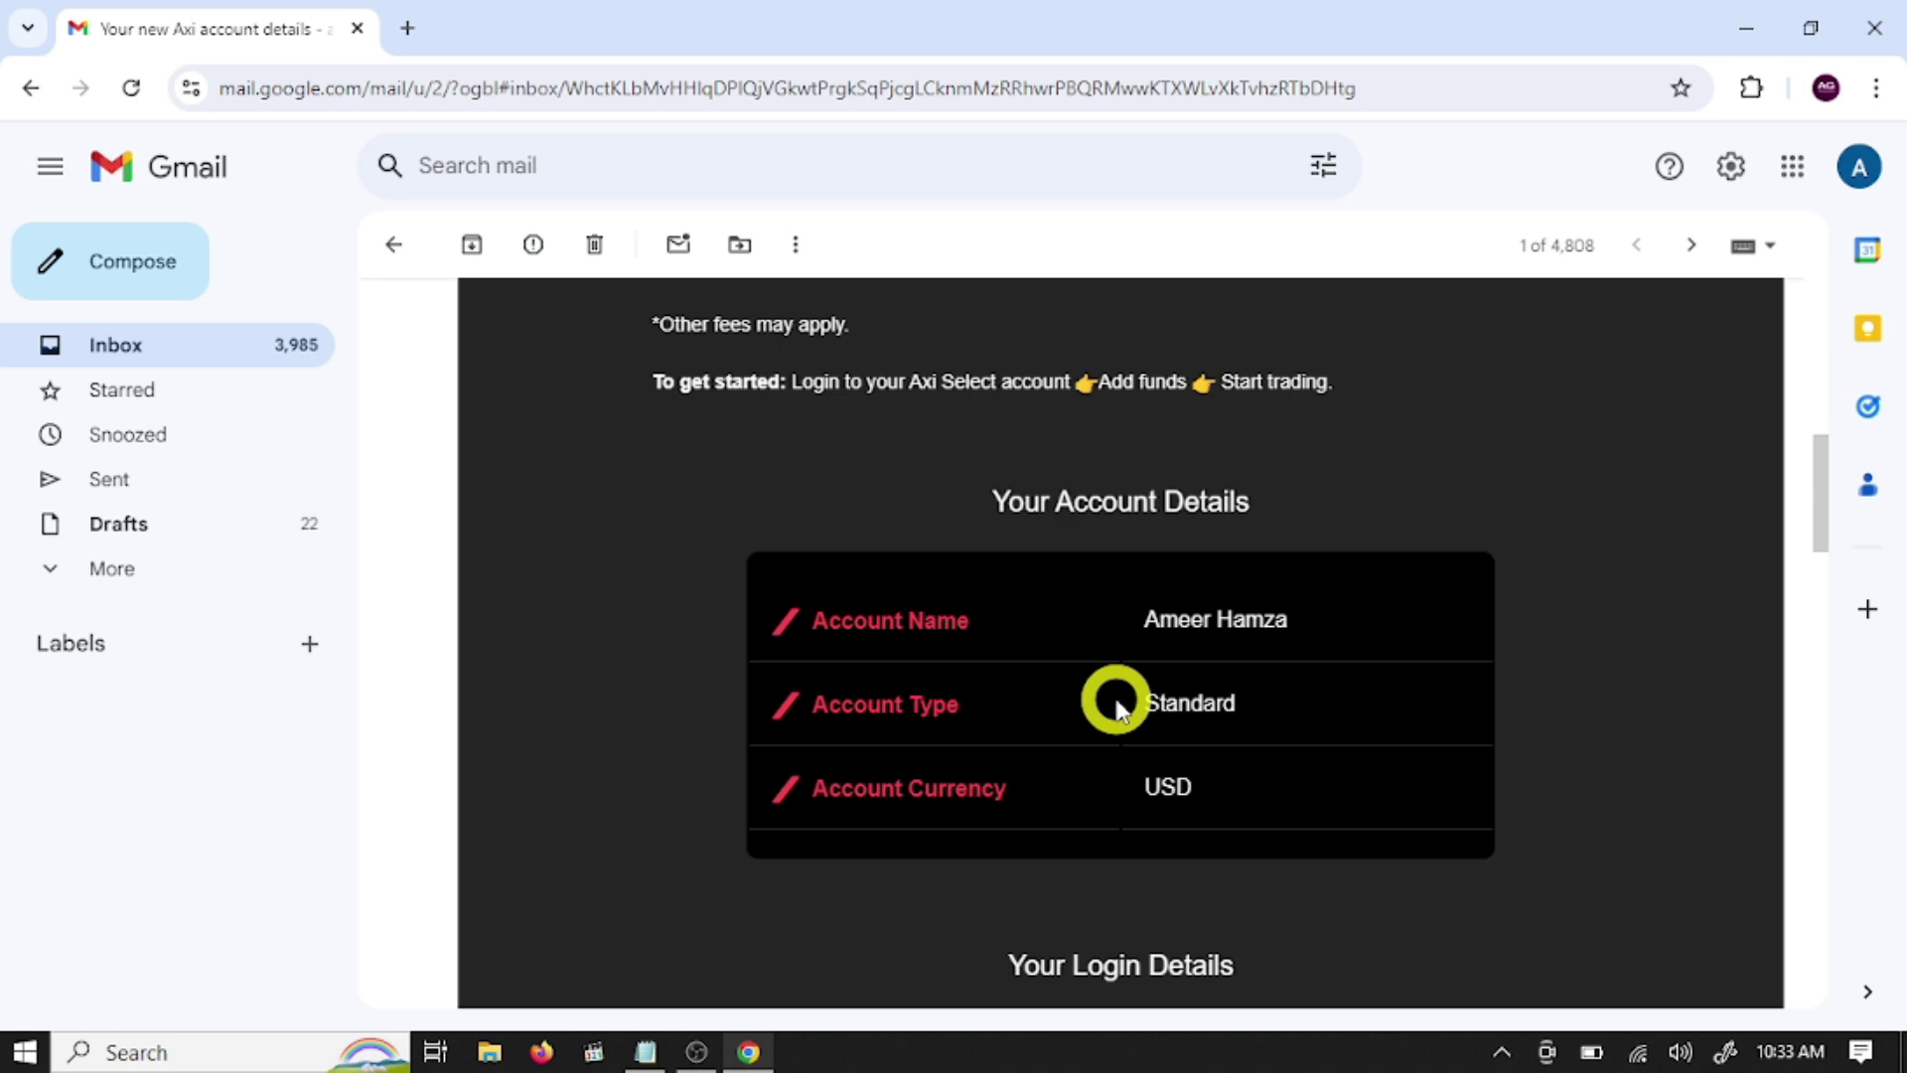
pyautogui.scroll(-2, 1120, 715)
pyautogui.scroll(-4, 1119, 715)
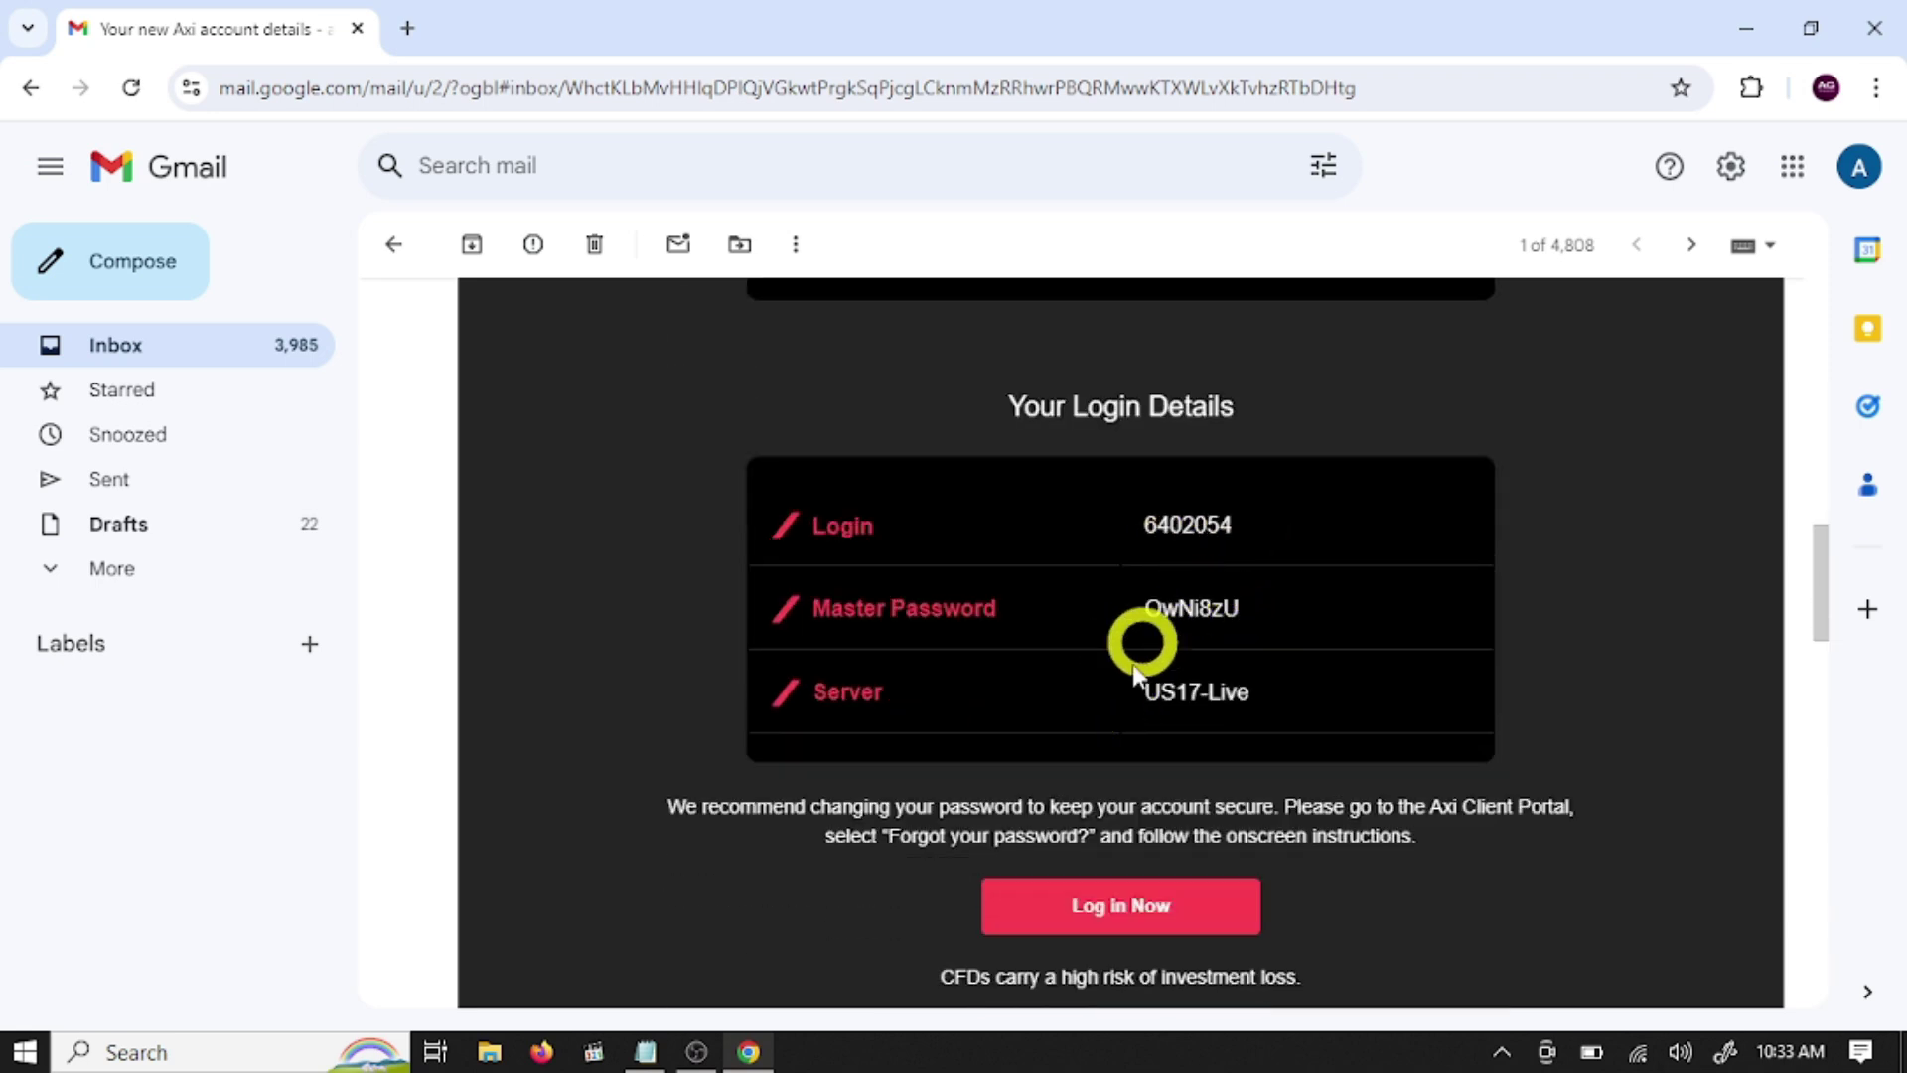
pyautogui.scroll(-3, 1244, 686)
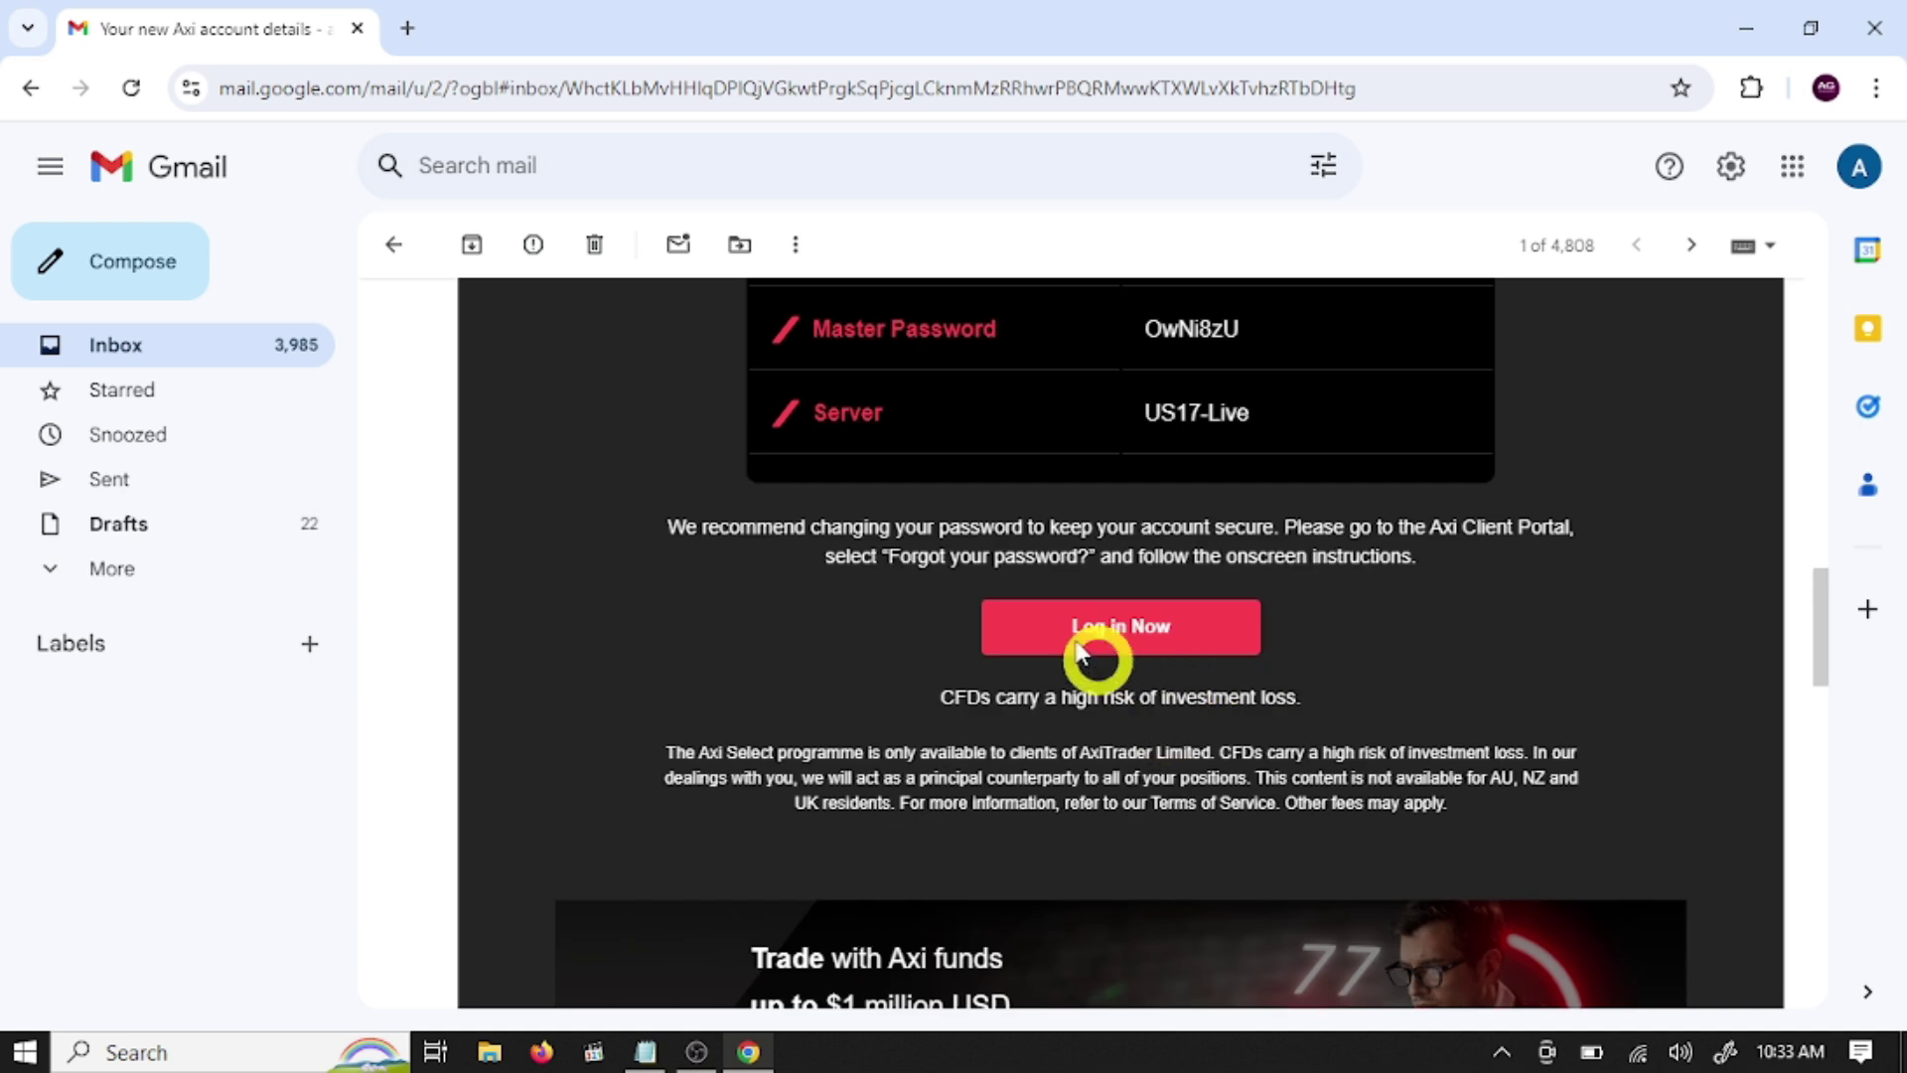
pyautogui.rightClick(1153, 631)
pyautogui.click(1311, 282)
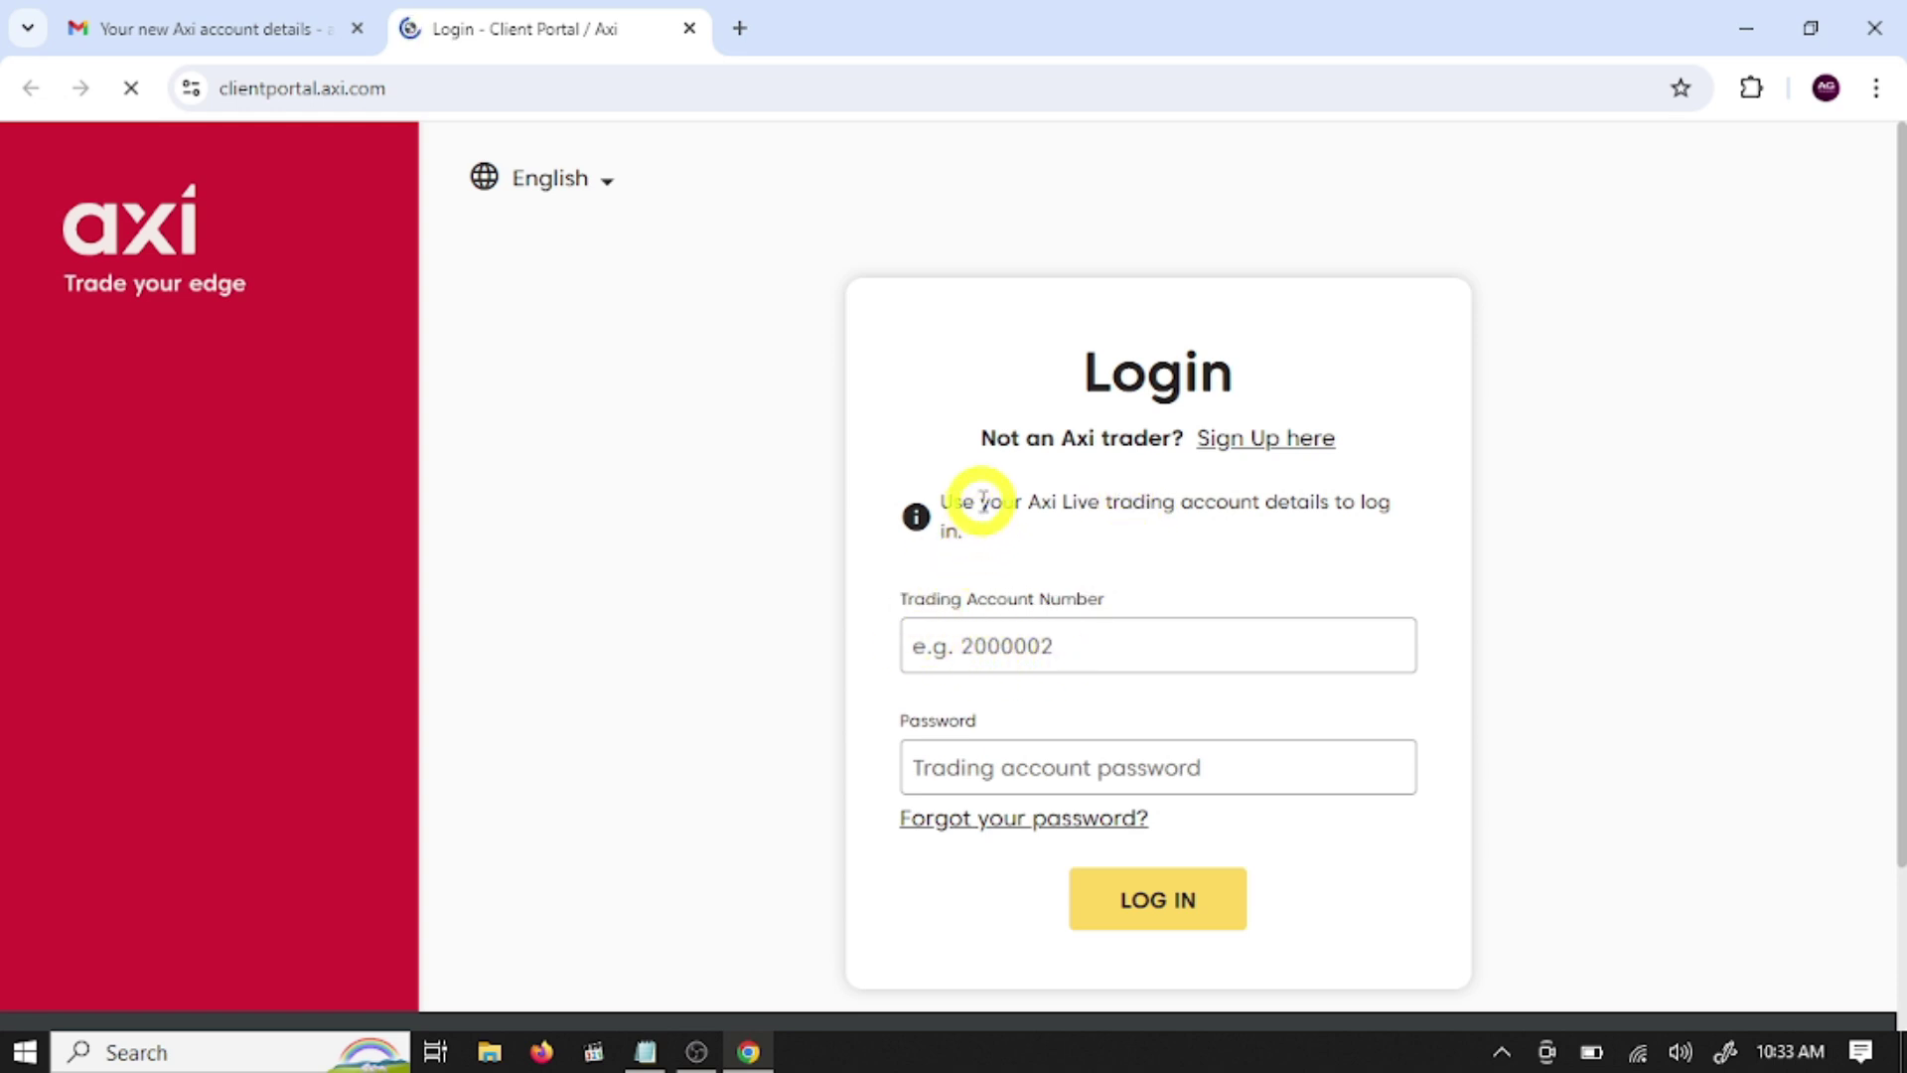
# Step: Copy the trading account number from the email into the portal's Trading Account Number field
pyautogui.click(1054, 643)
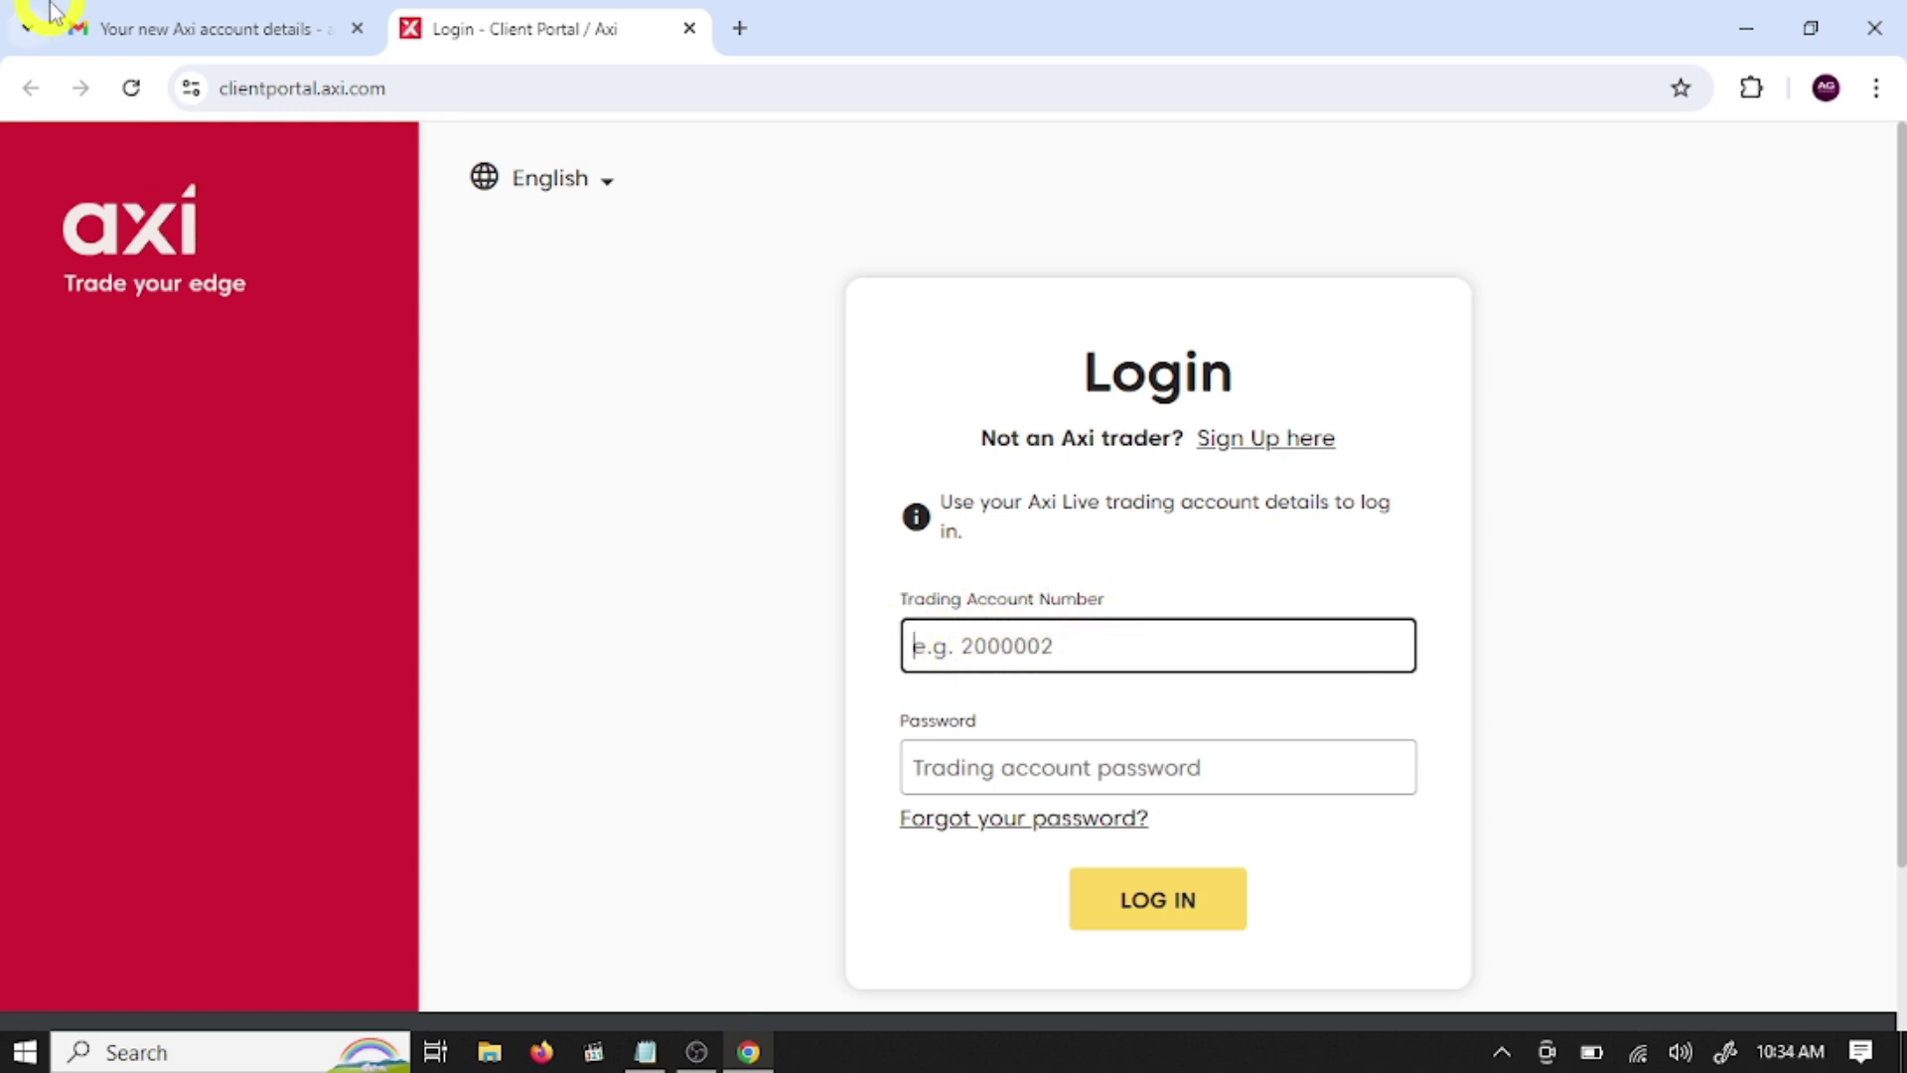
pyautogui.click(97, 24)
pyautogui.scroll(1, 1510, 626)
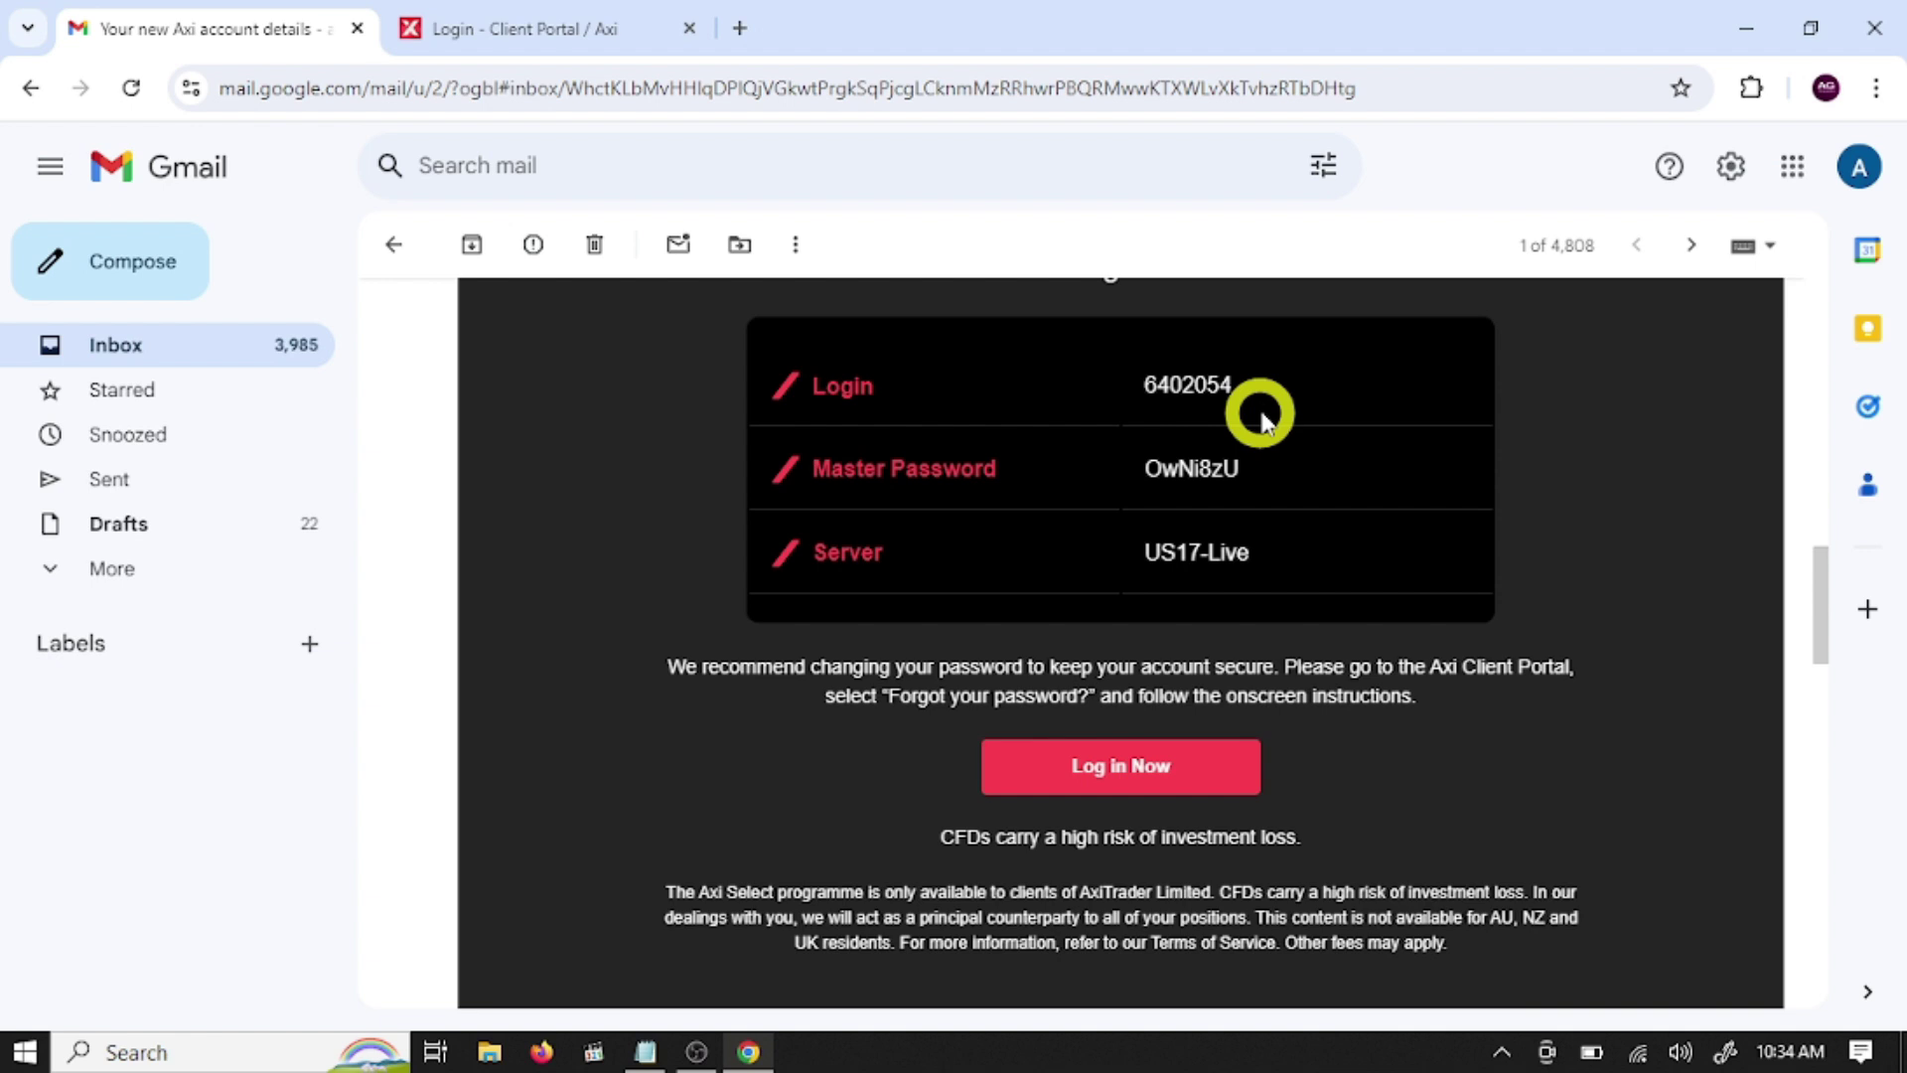
pyautogui.moveTo(1261, 390); pyautogui.dragTo(1144, 387)
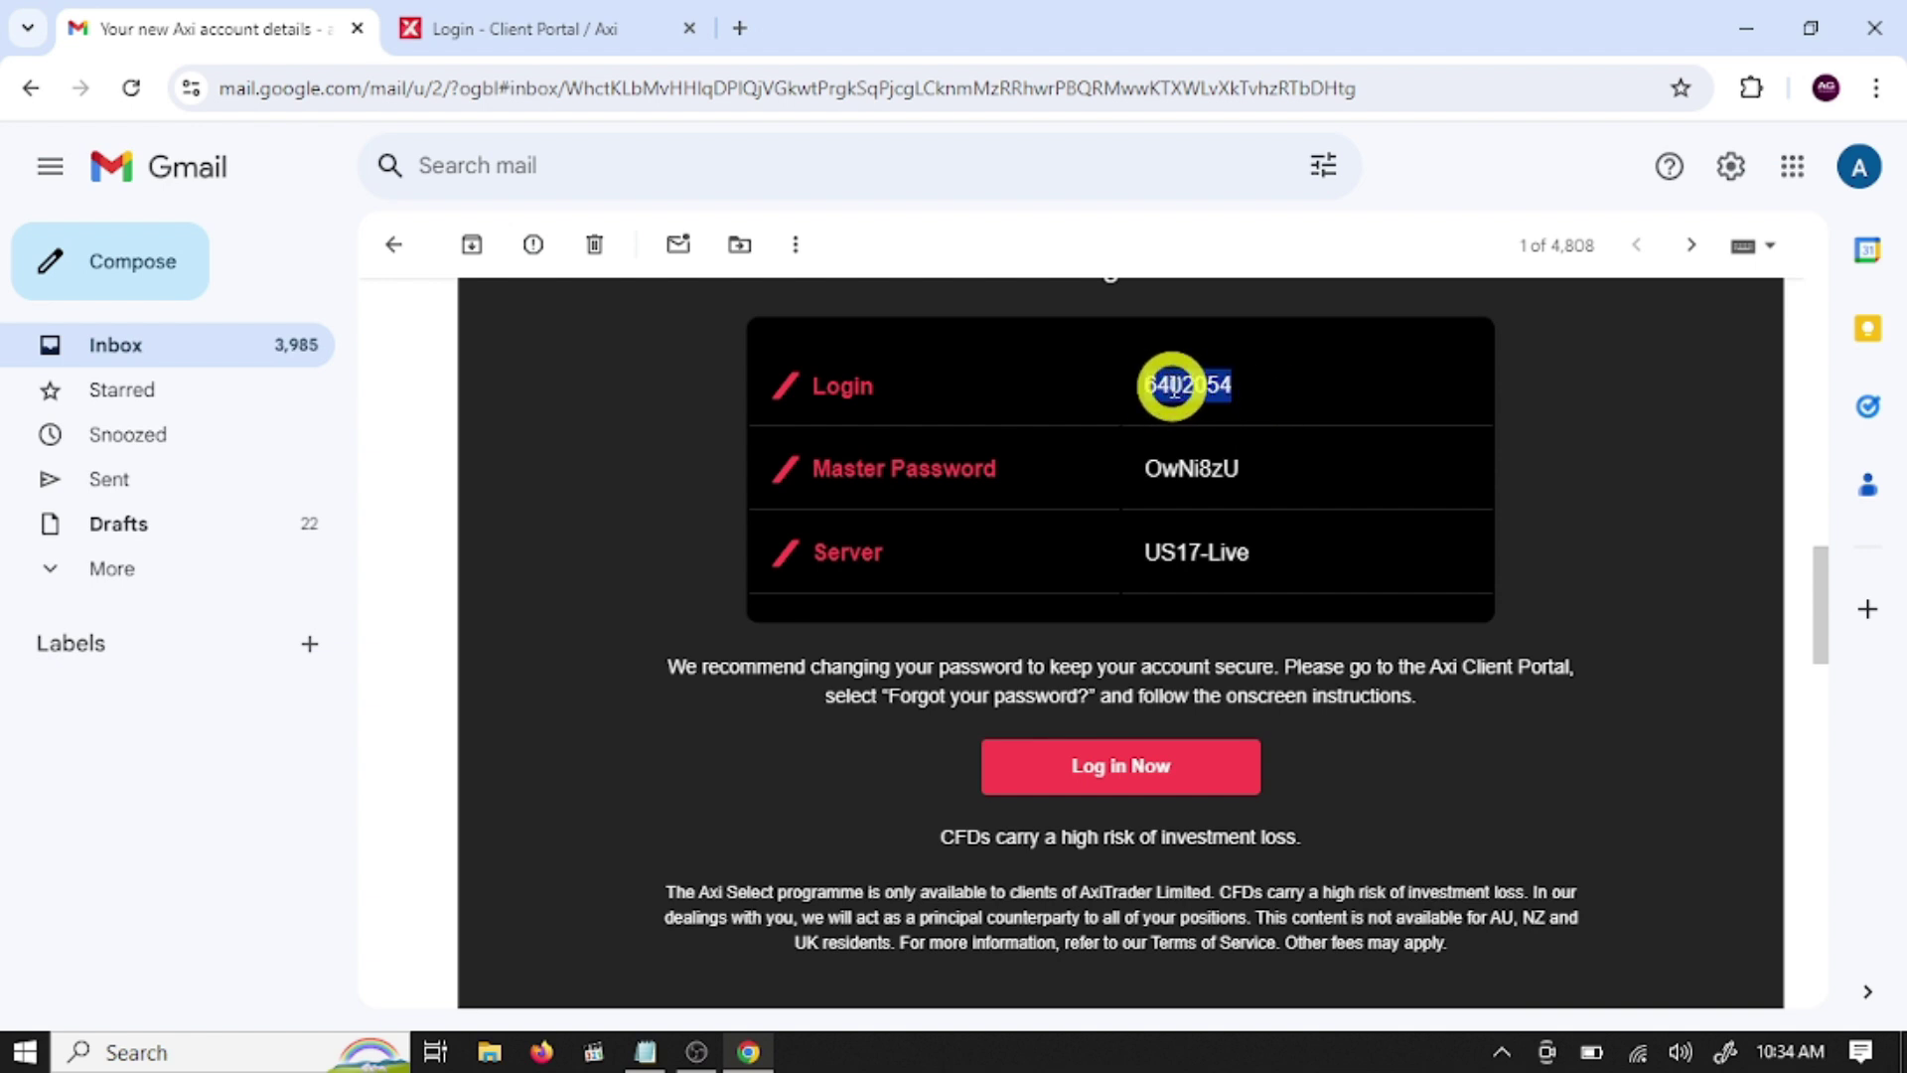
pyautogui.rightClick(1202, 393)
pyautogui.click(1251, 418)
pyautogui.click(631, 33)
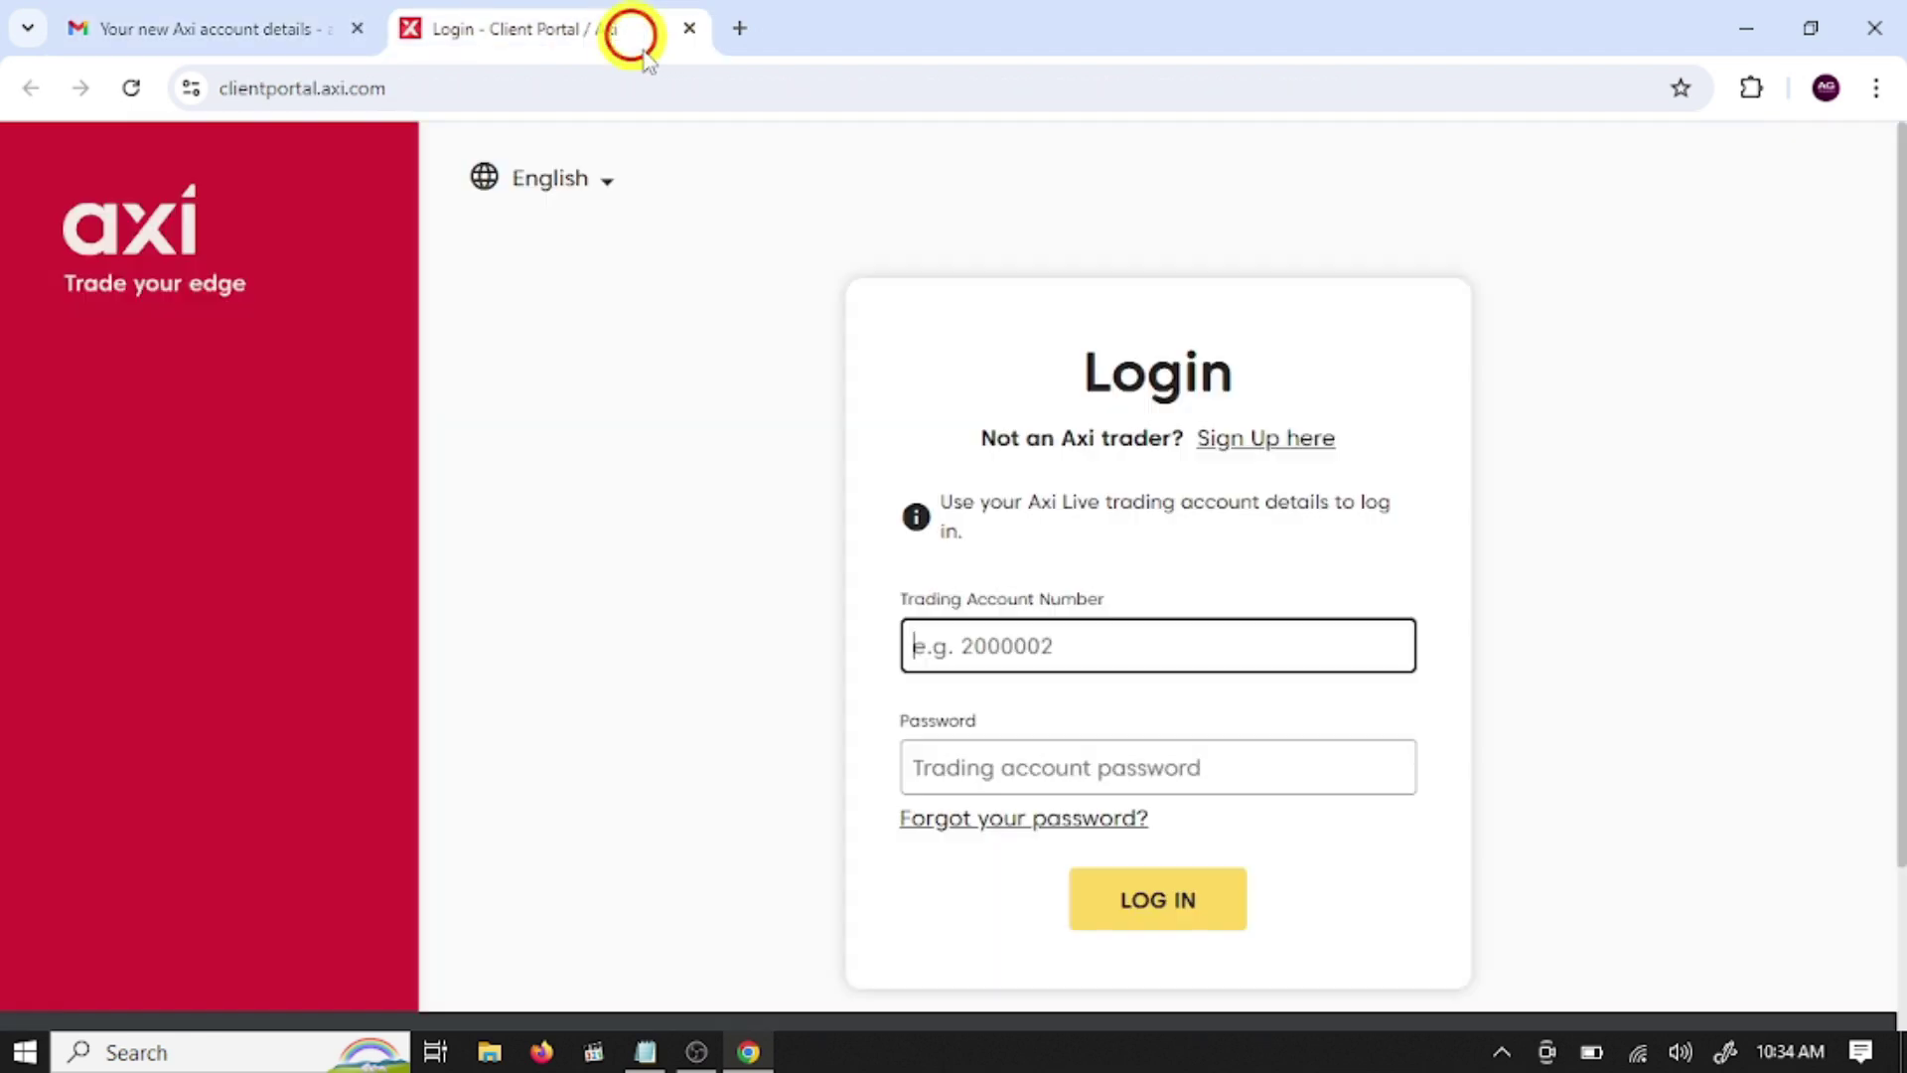
pyautogui.rightClick(1028, 634)
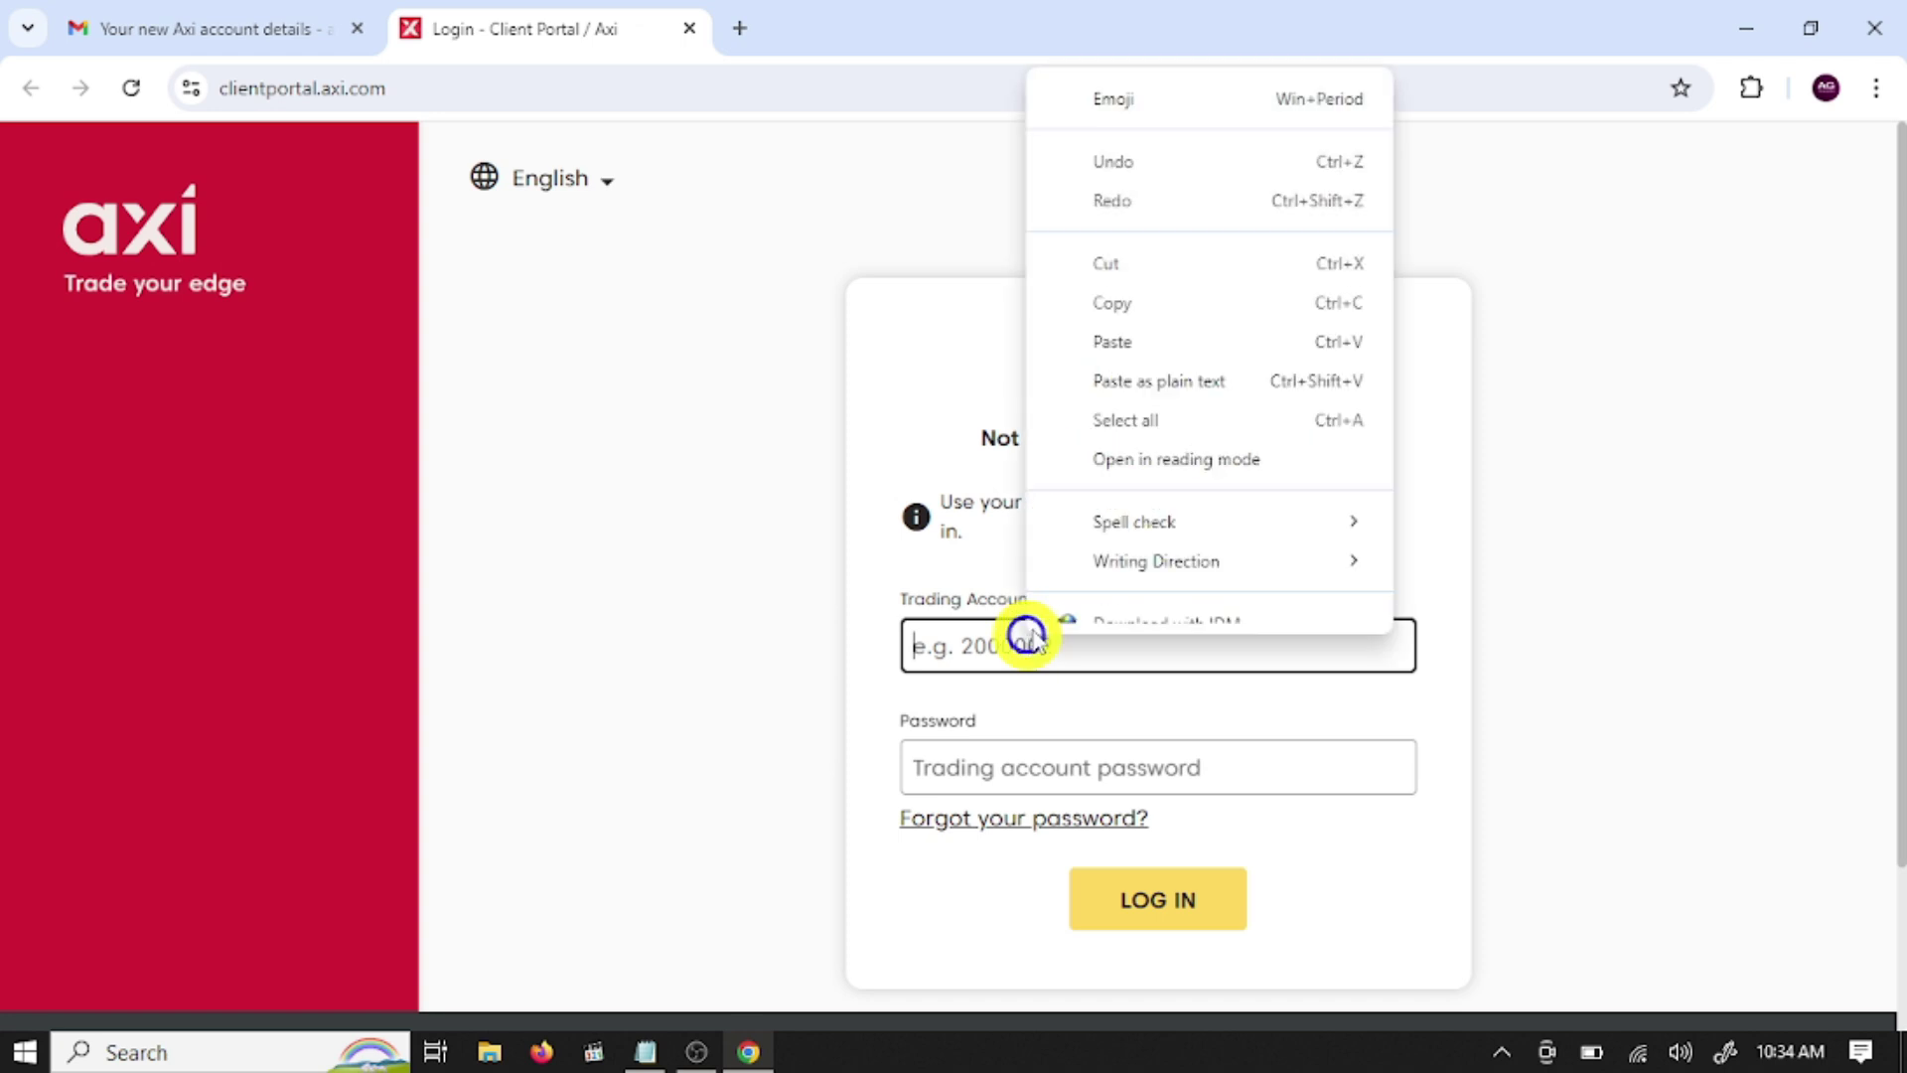
pyautogui.click(1141, 364)
# Step: Paste the emailed master password into the Password field and log in to the client portal
pyautogui.click(1042, 770)
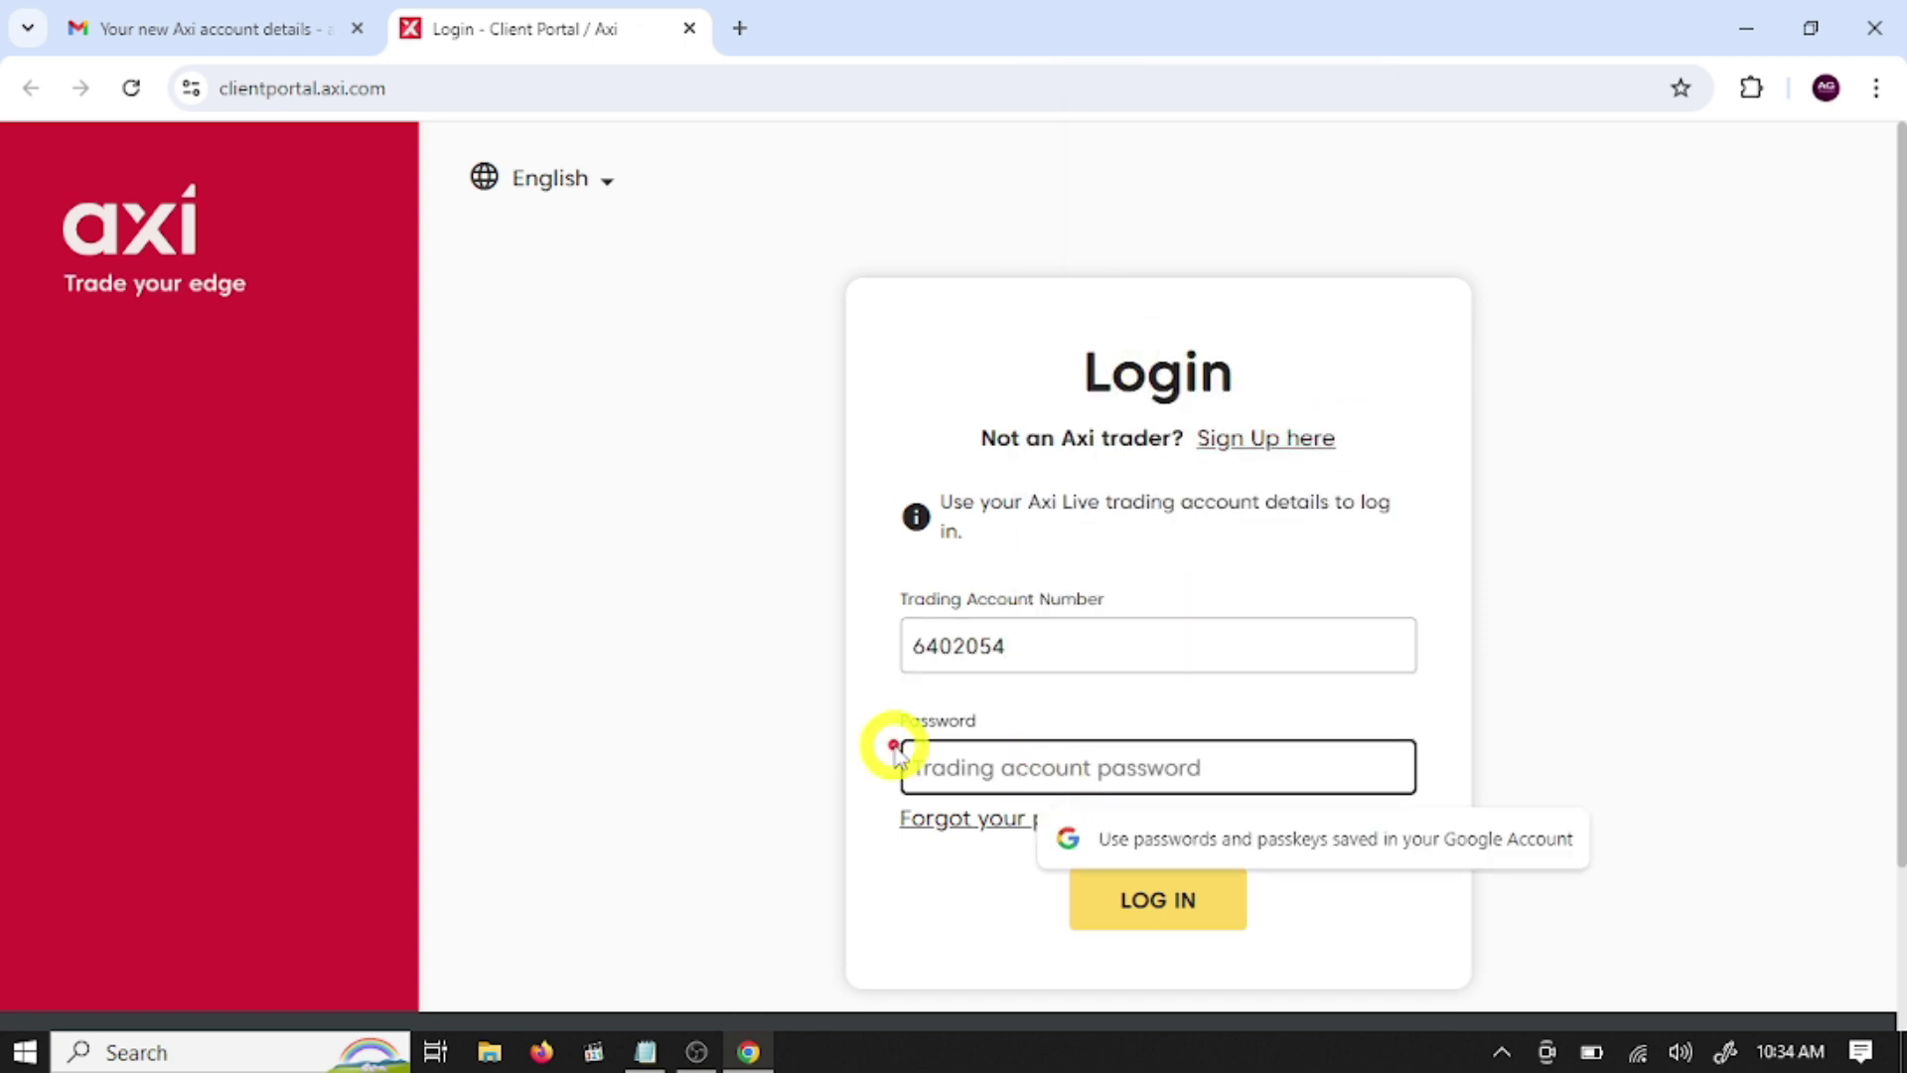
pyautogui.click(194, 28)
pyautogui.moveTo(1242, 470); pyautogui.dragTo(1143, 468)
pyautogui.rightClick(1178, 475)
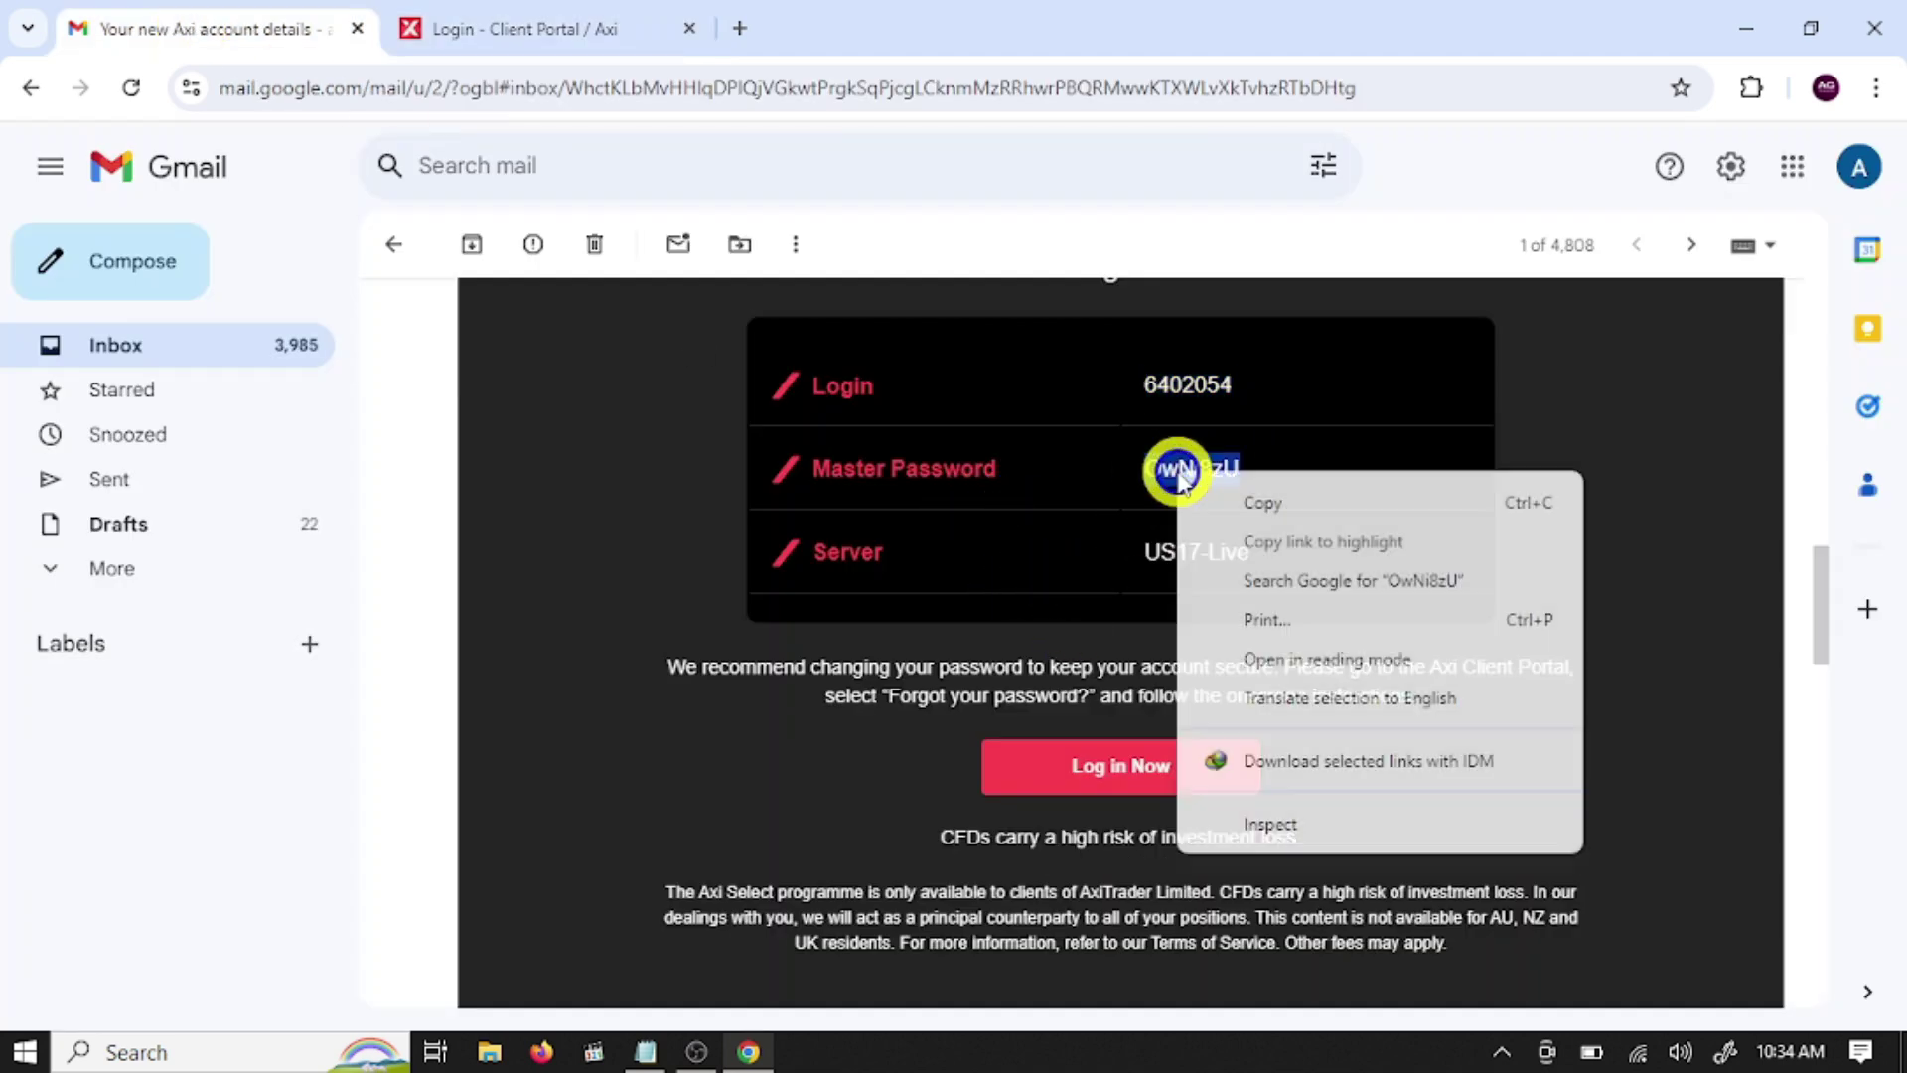
pyautogui.click(1263, 501)
pyautogui.click(523, 21)
pyautogui.click(992, 785)
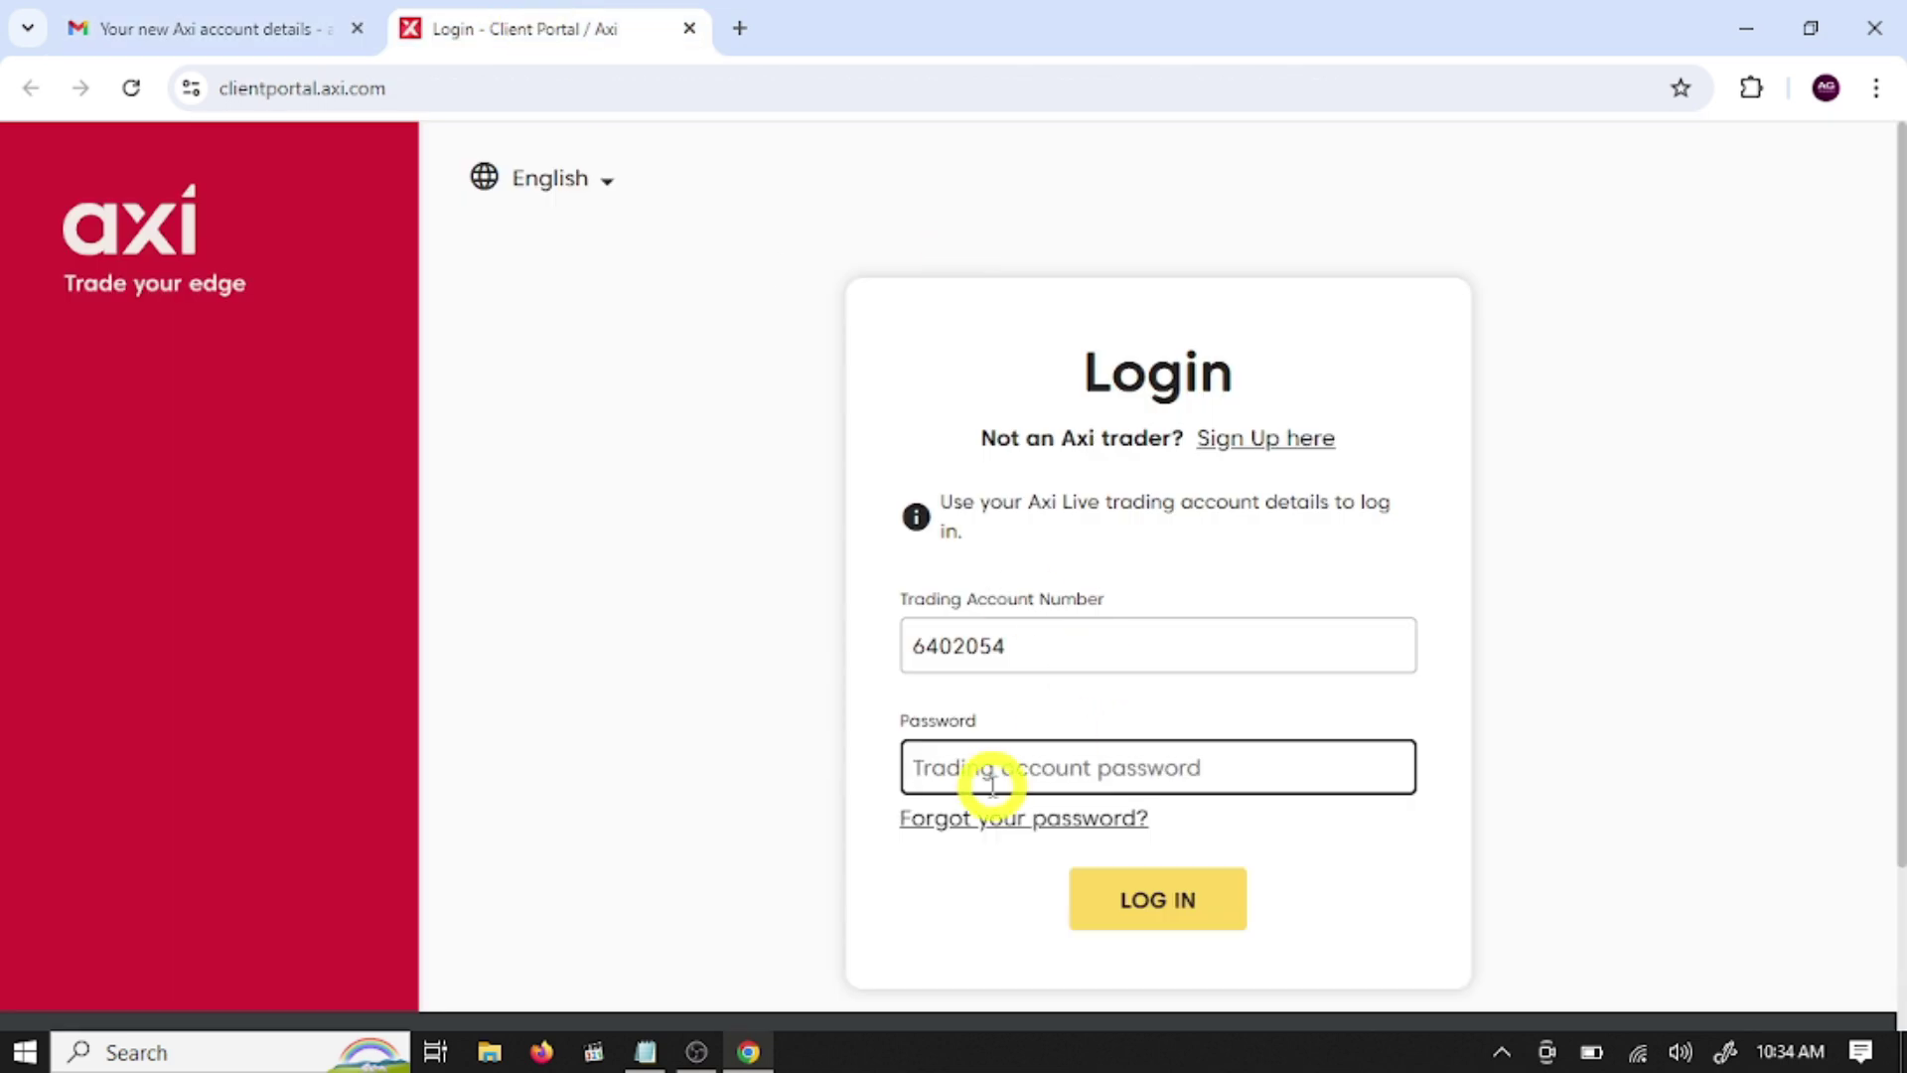
pyautogui.rightClick(985, 780)
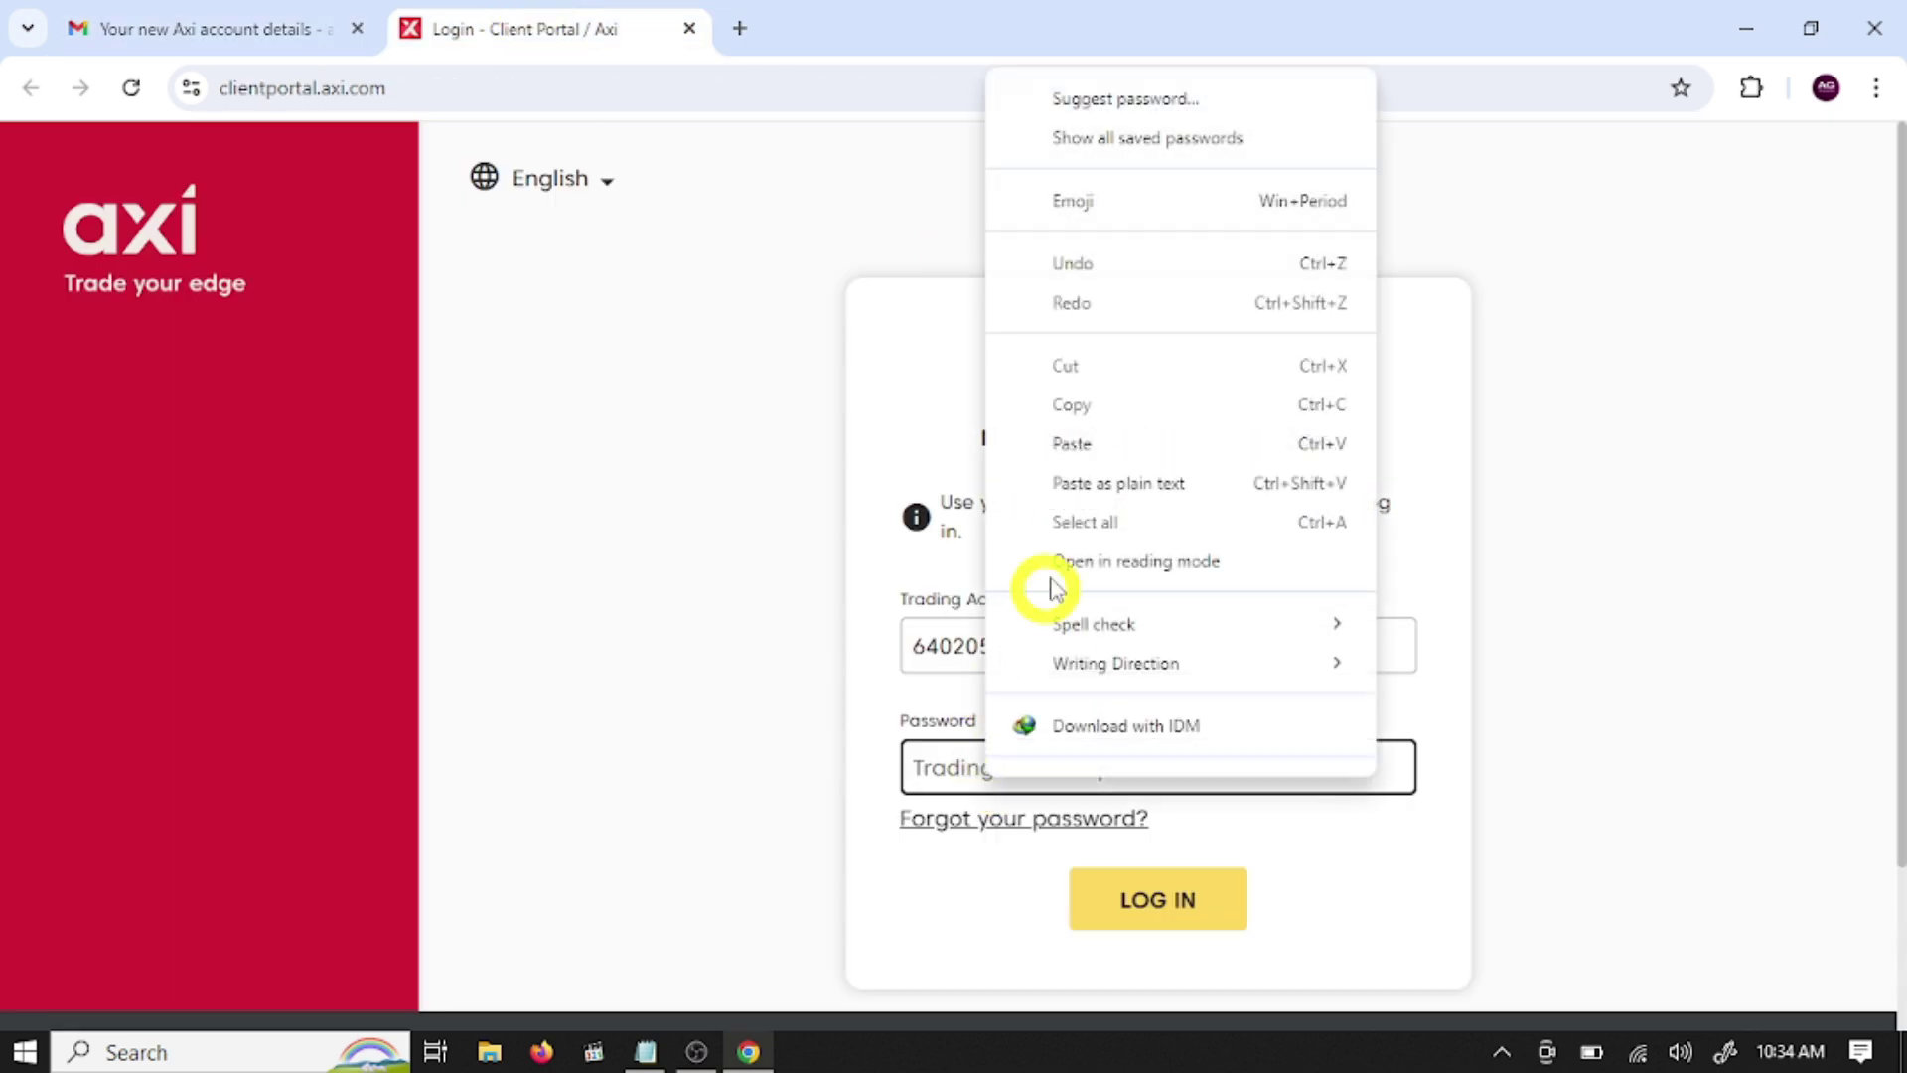
pyautogui.click(1082, 443)
pyautogui.click(1155, 899)
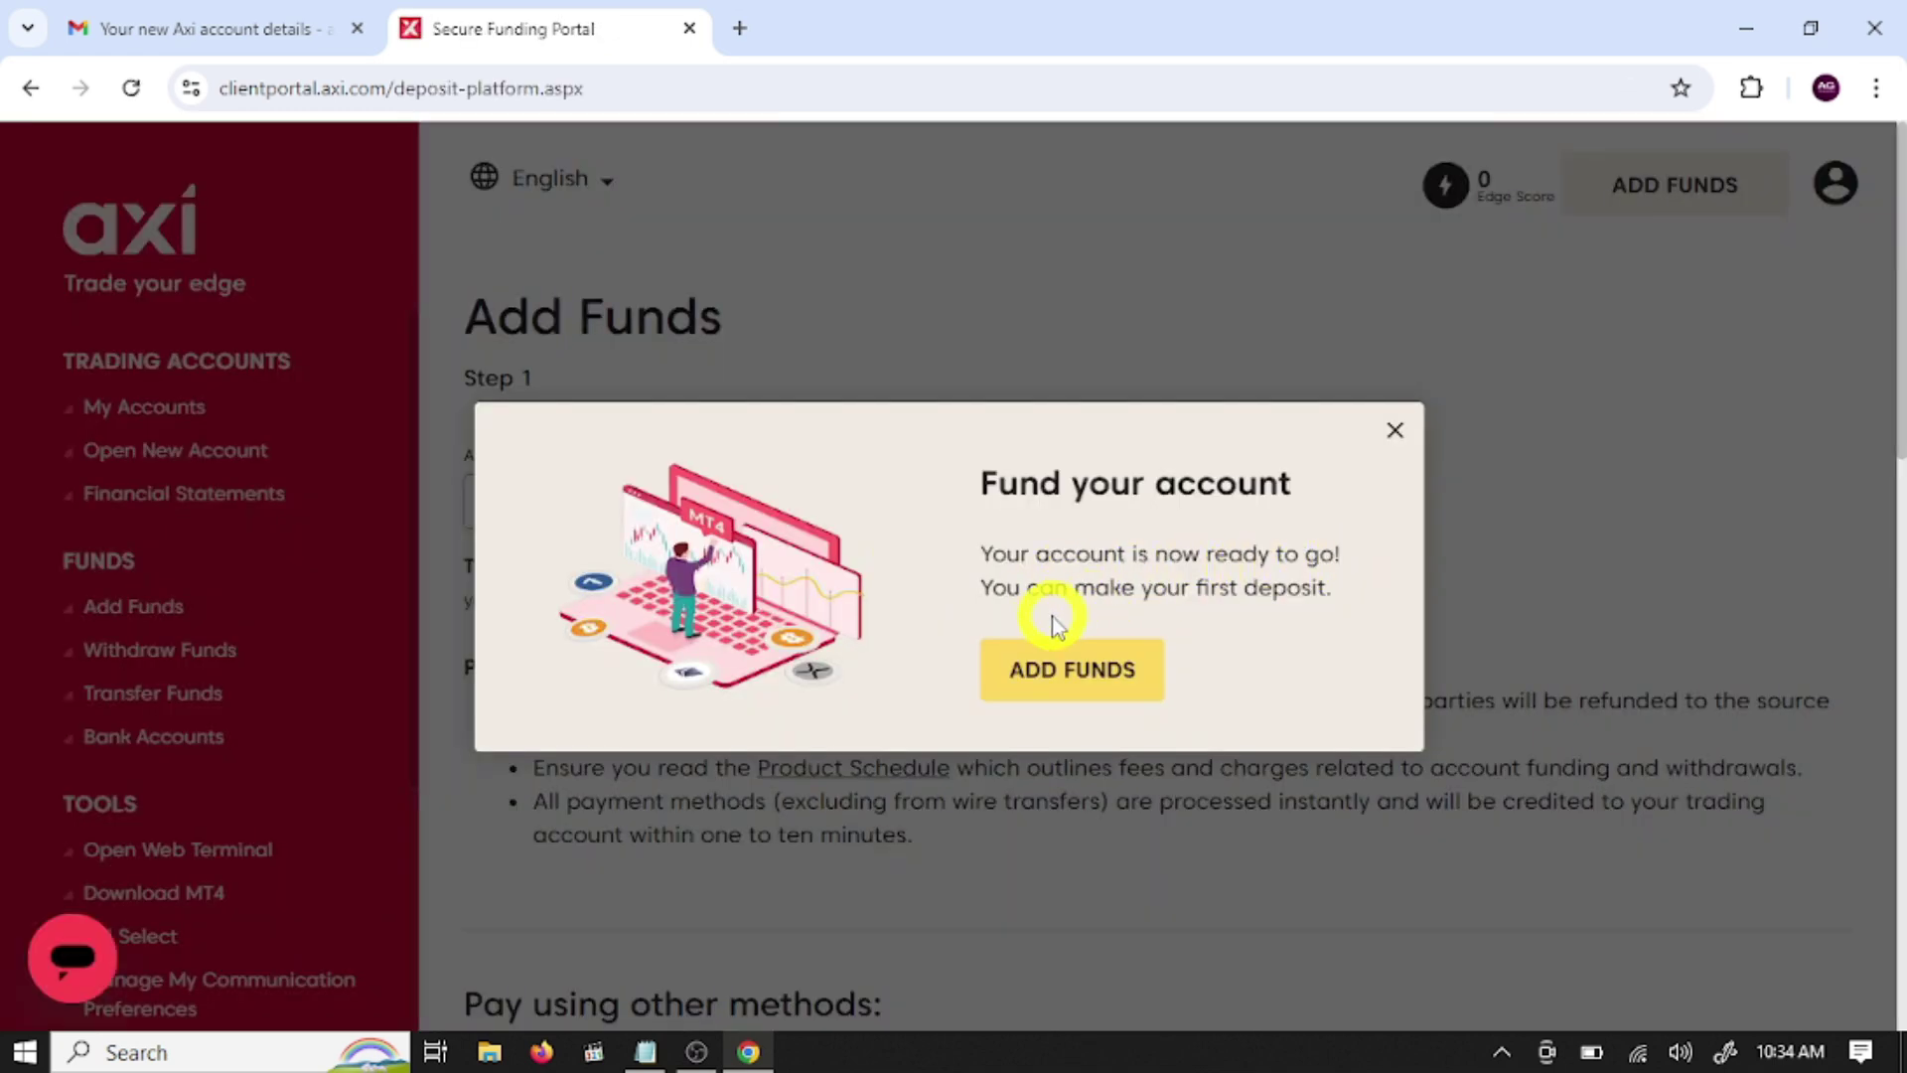
# Step: Close the Fund your account popup and go to the Download MT4 page
pyautogui.click(1392, 433)
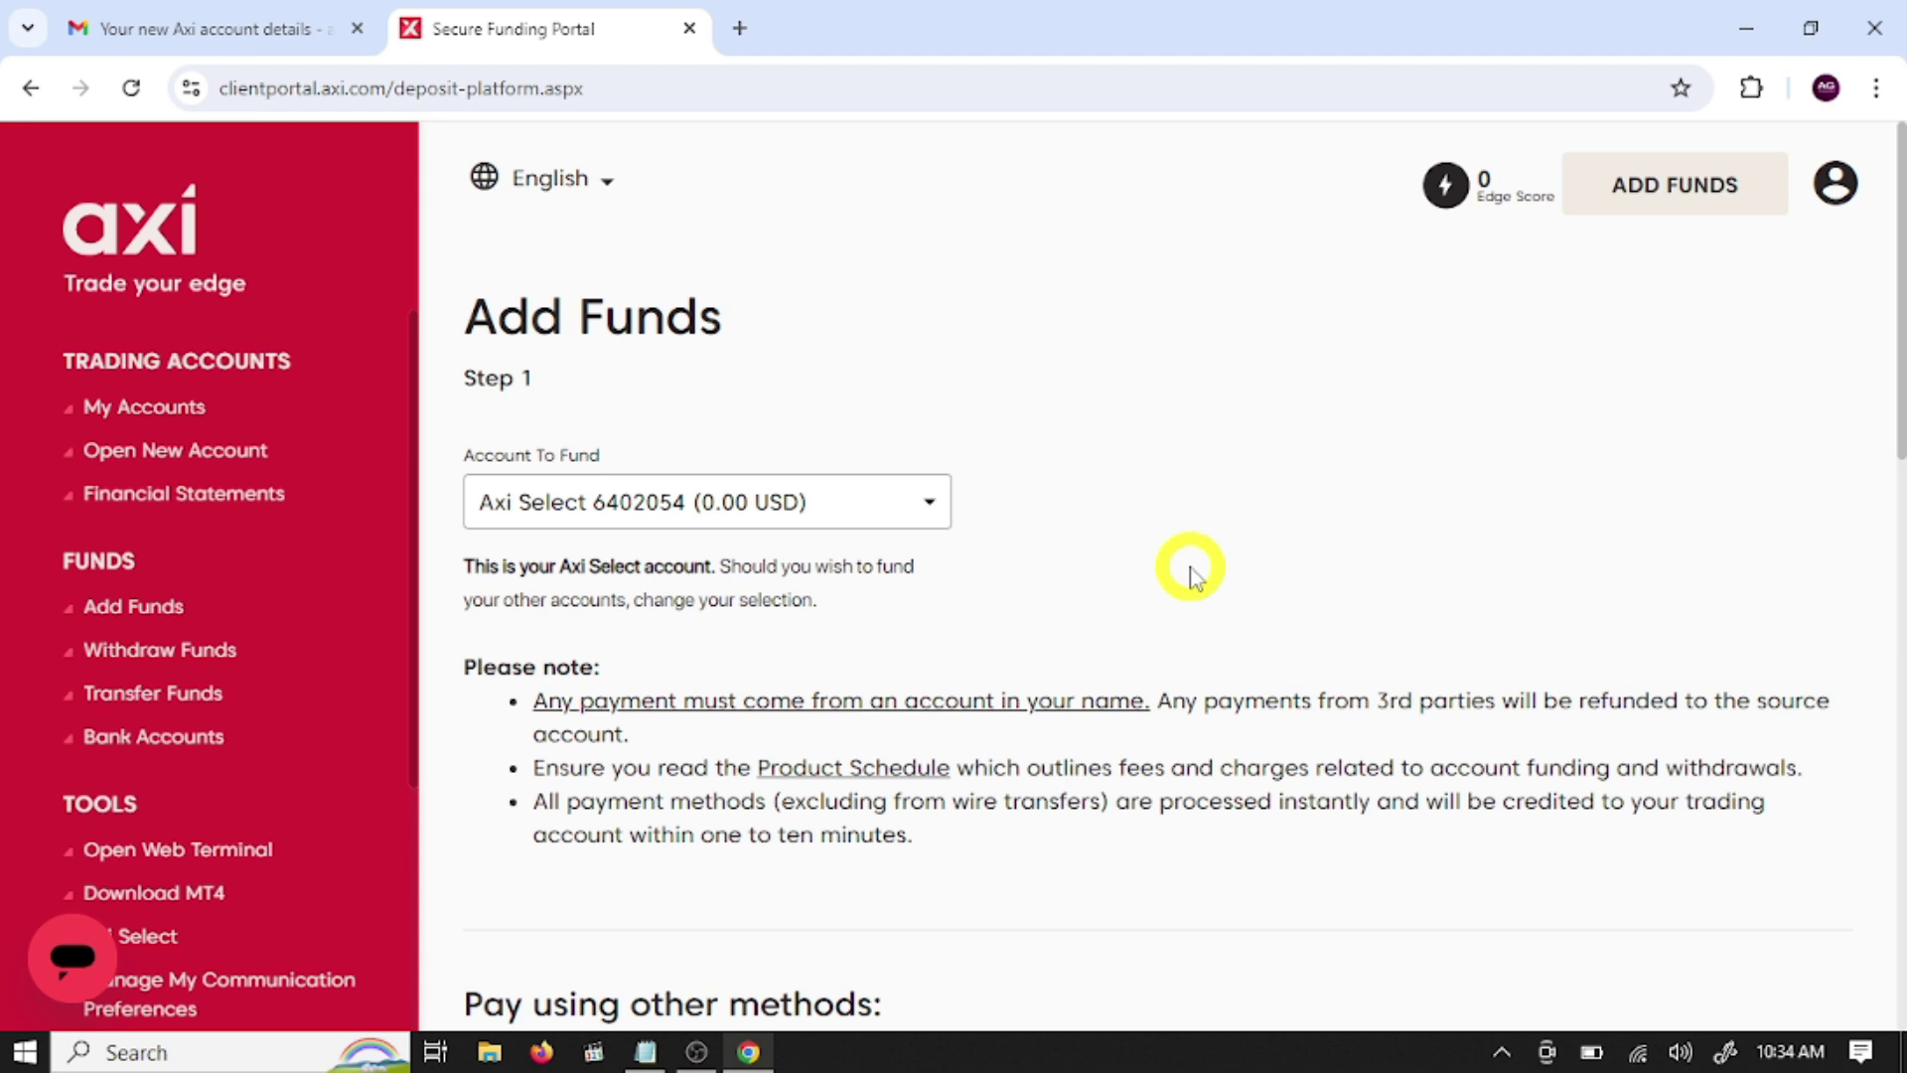
pyautogui.scroll(-2, 1195, 580)
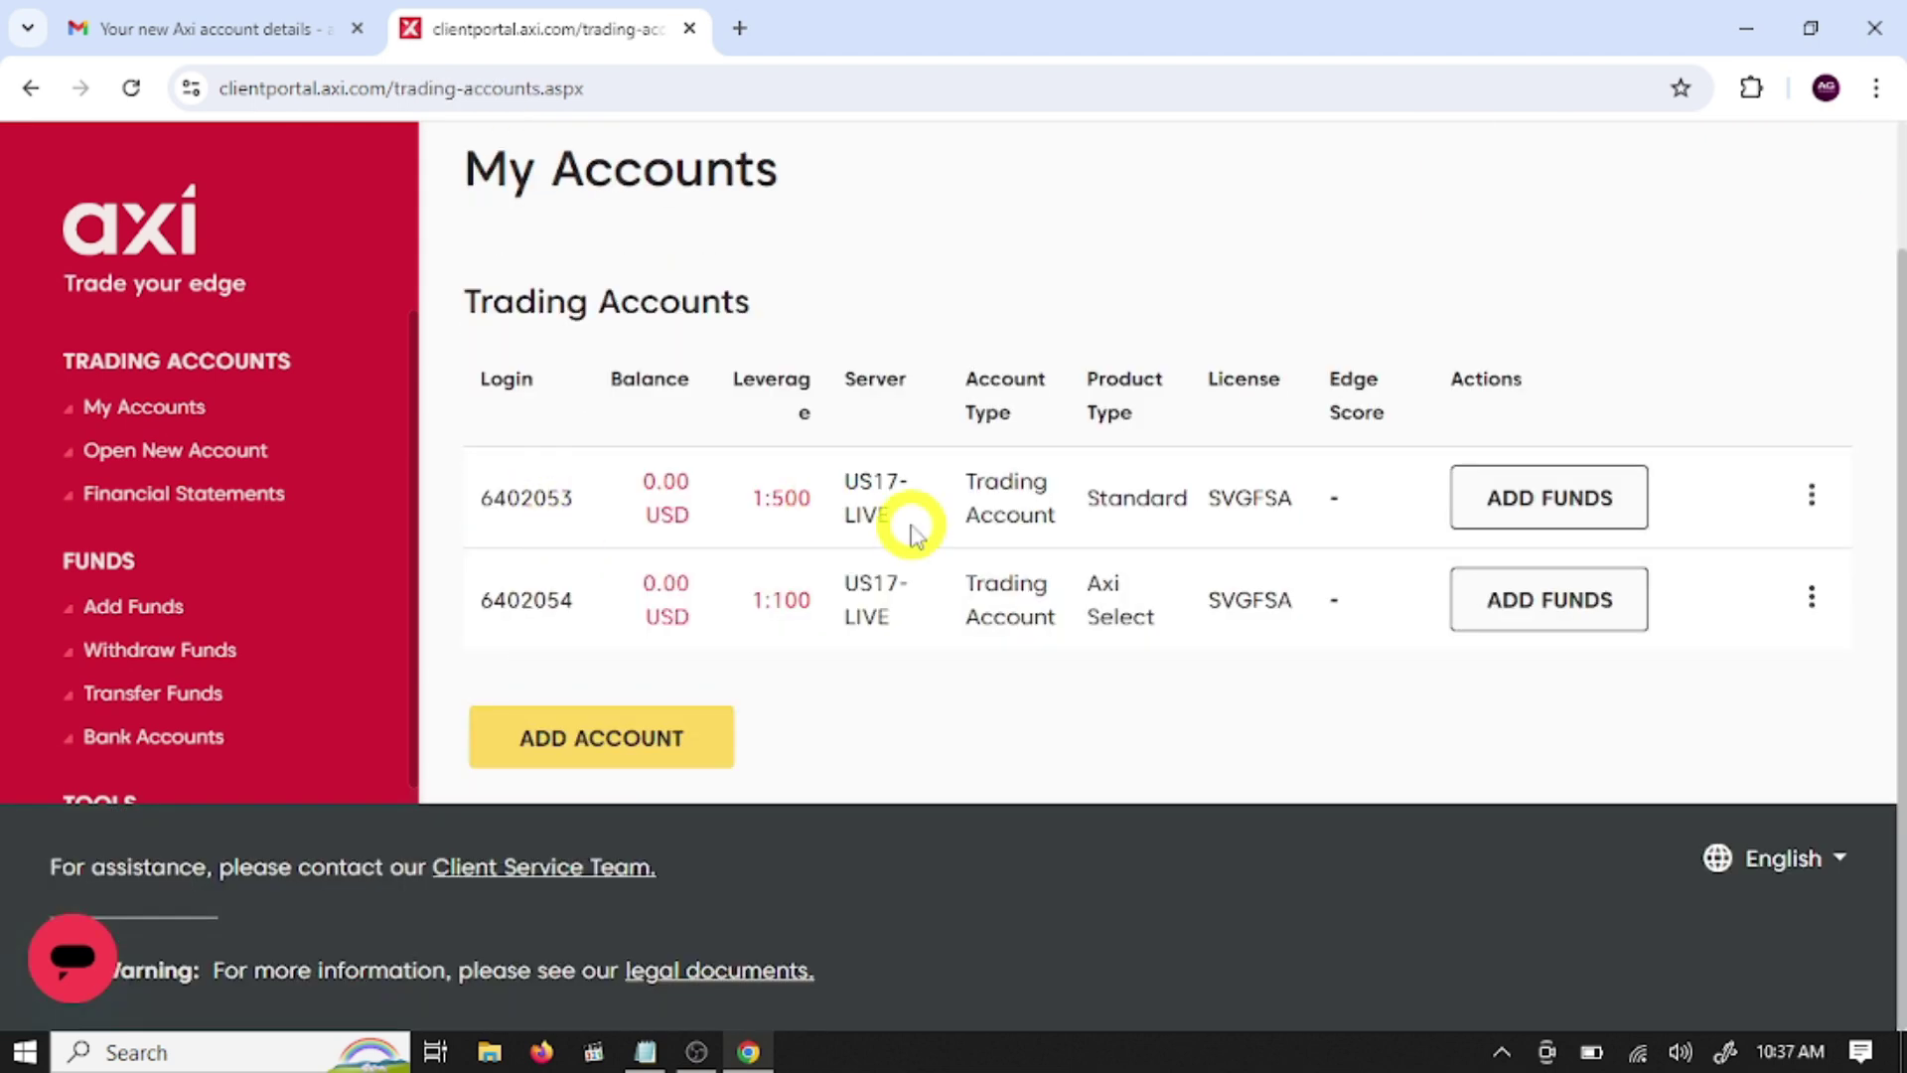
pyautogui.click(1338, 481)
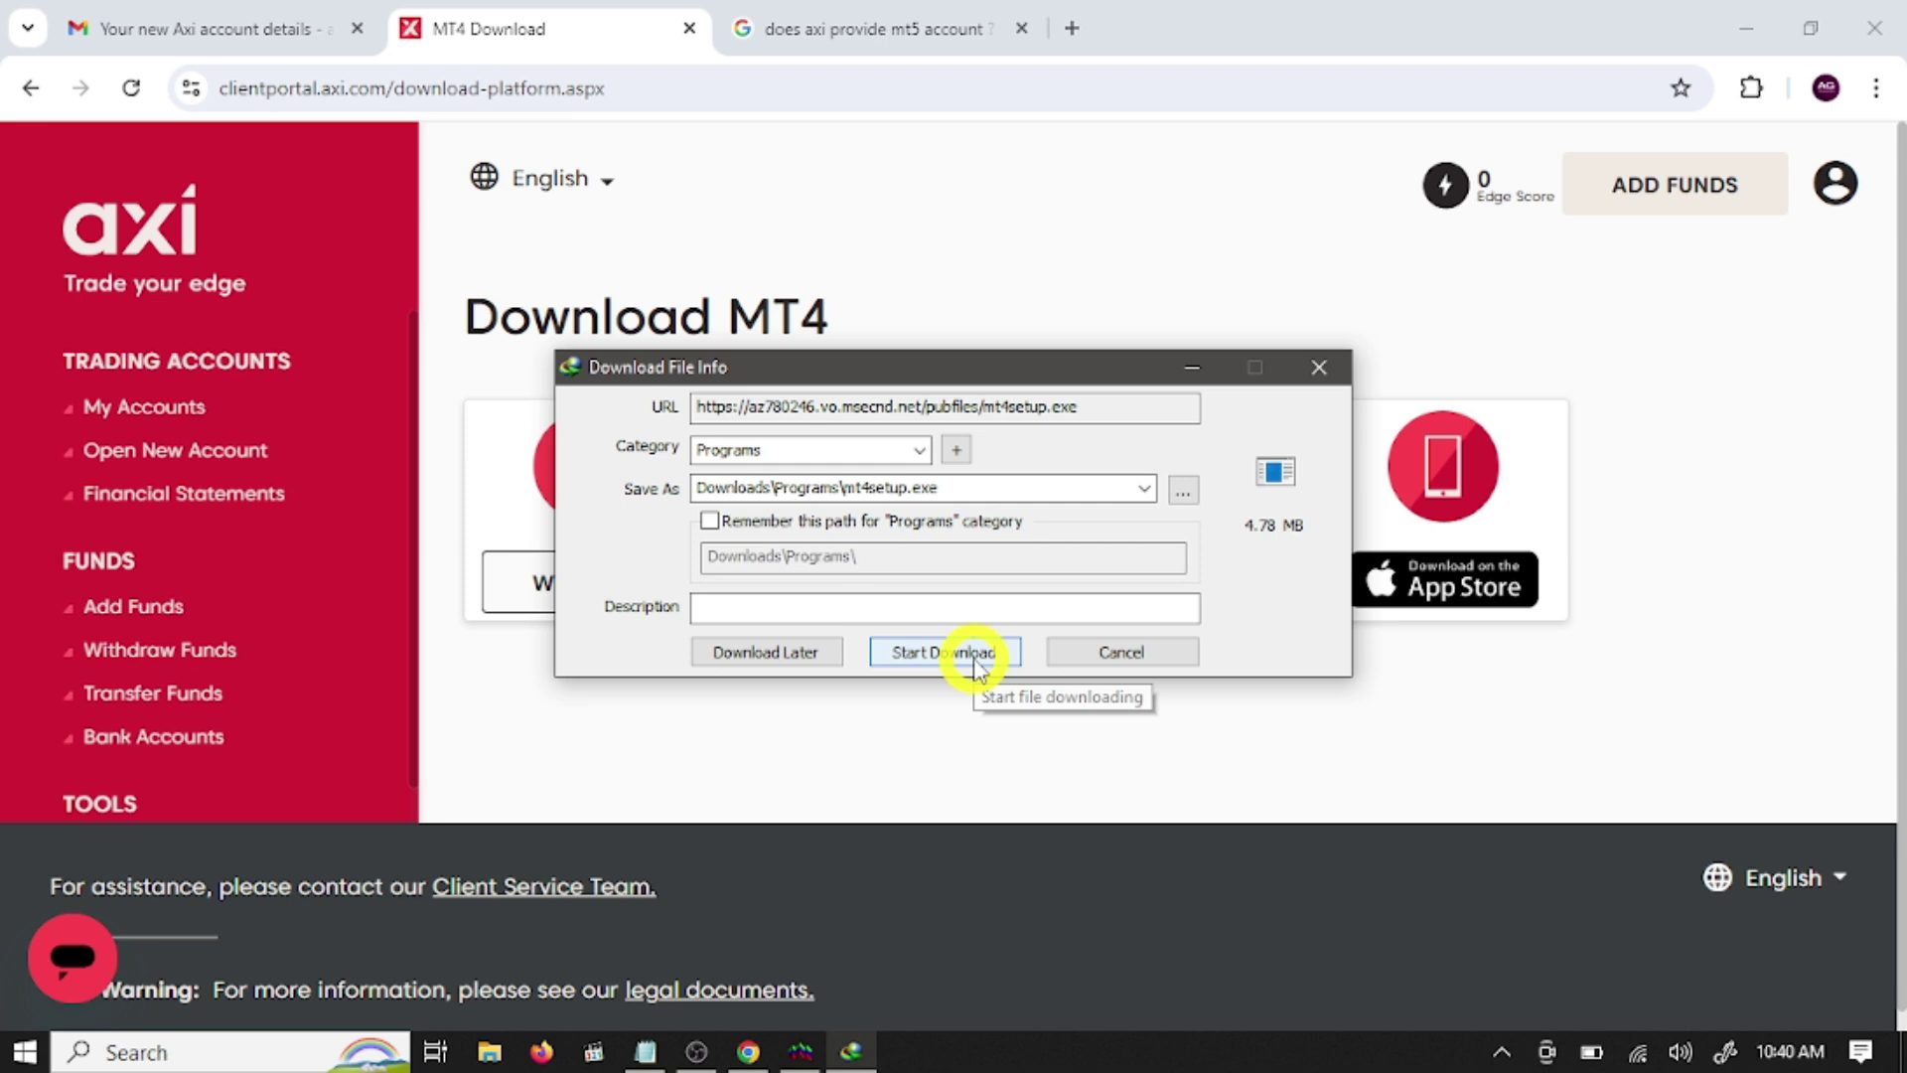
# Step: Download and run mt4setup.exe, accepting the licence to install the Axi MT4 terminal
pyautogui.click(969, 654)
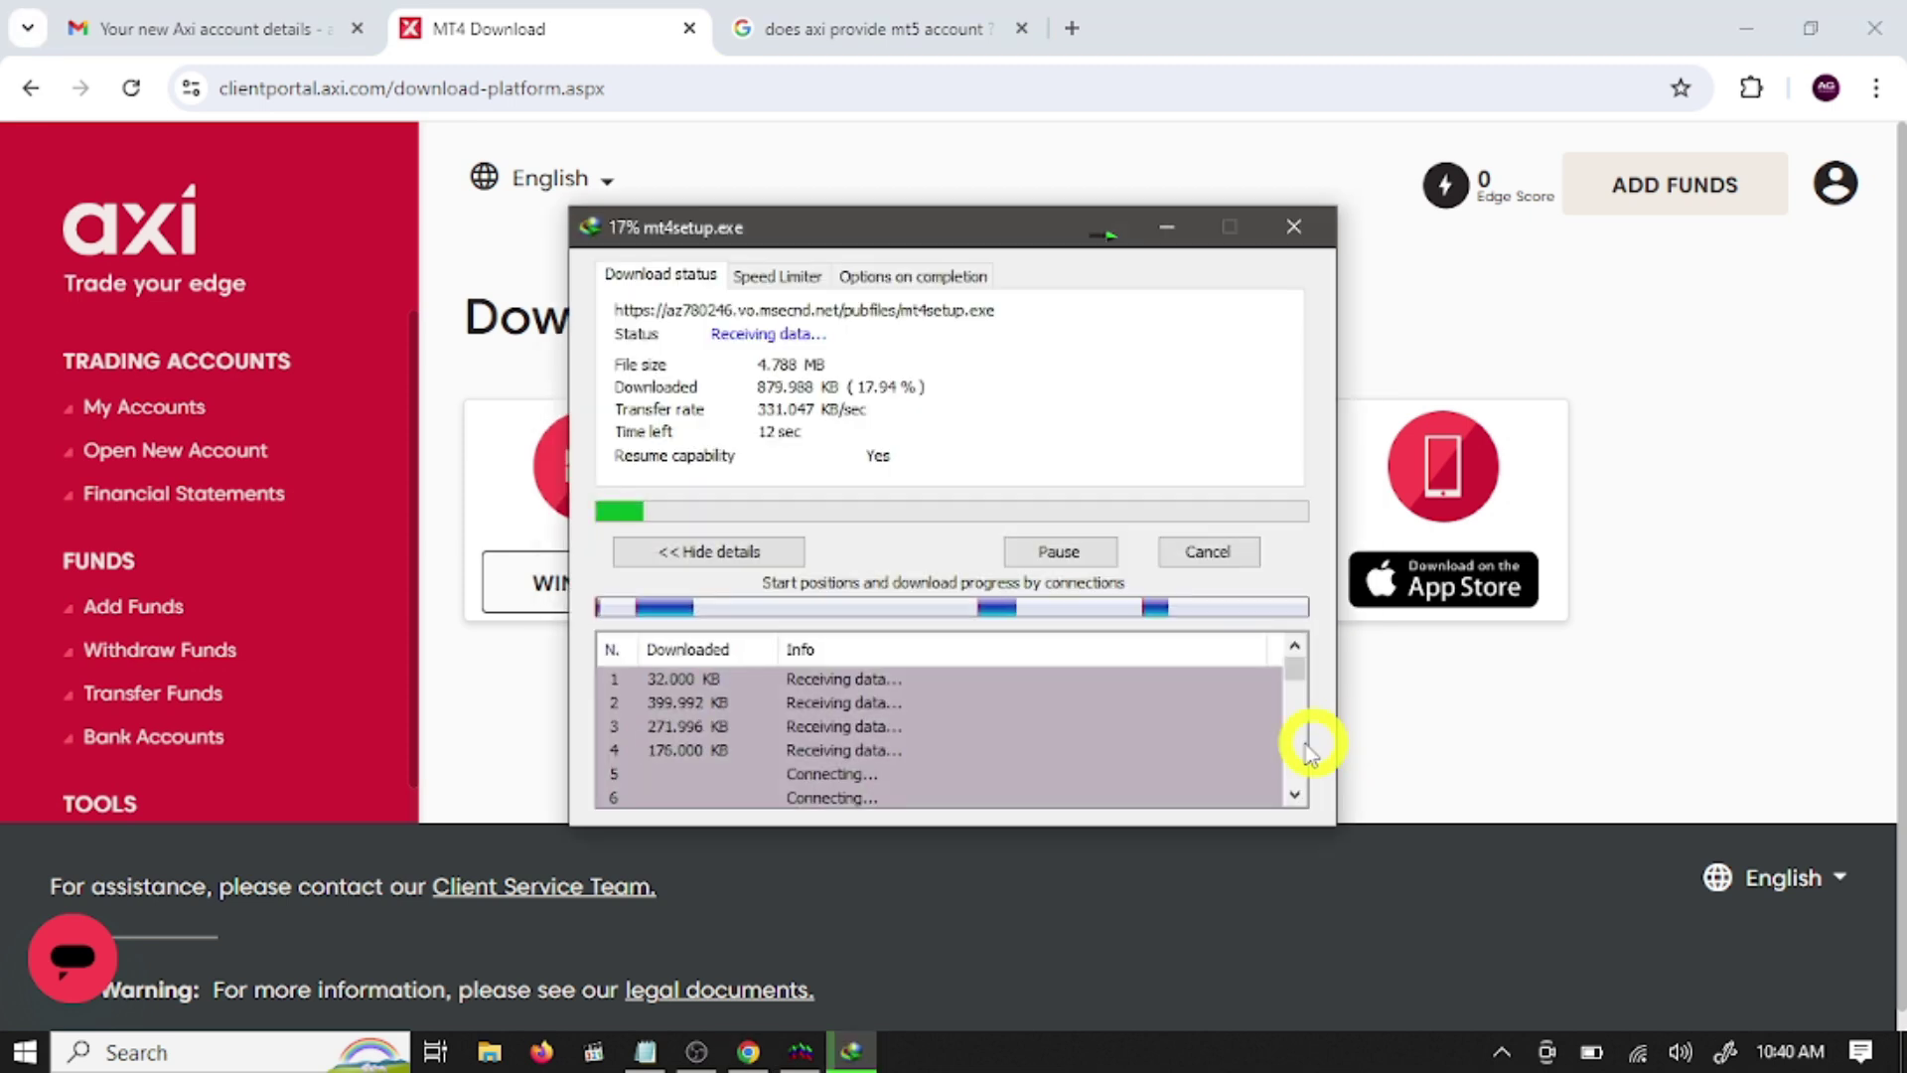
pyautogui.click(740, 621)
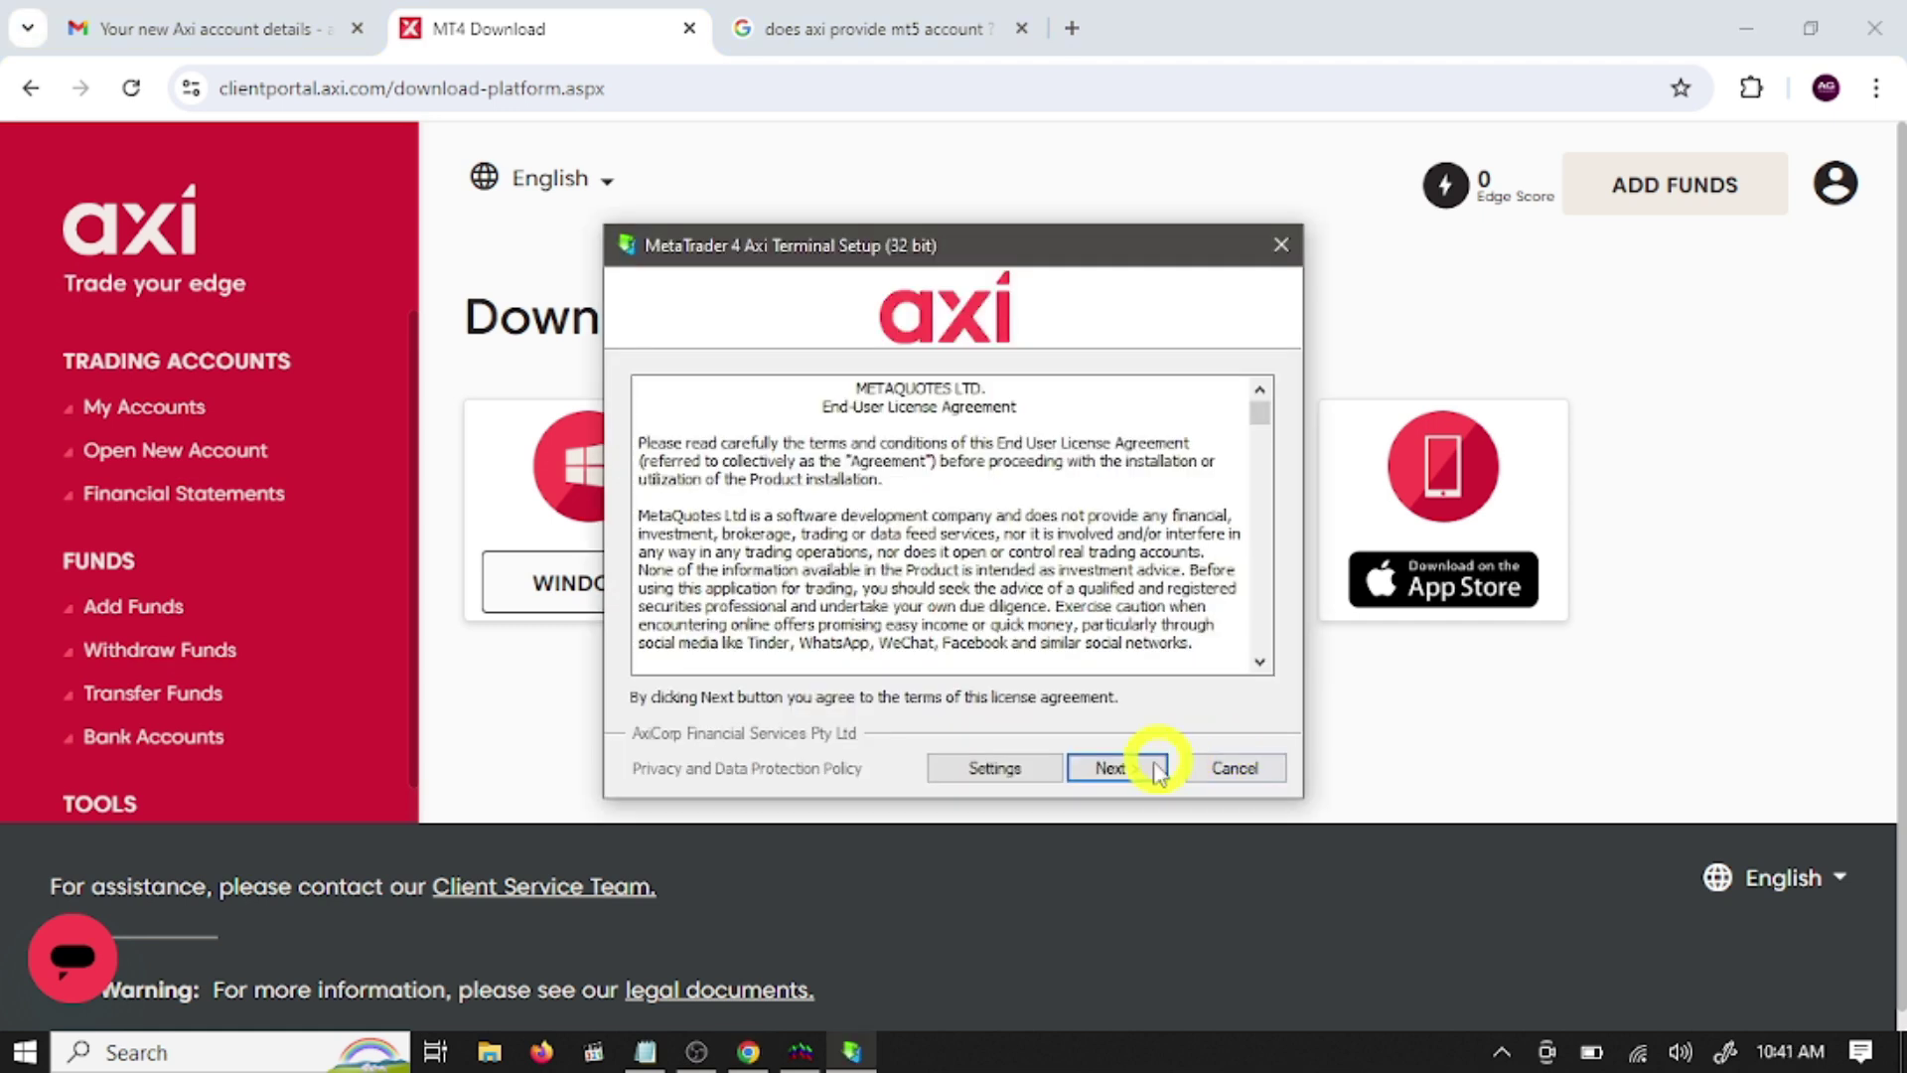
pyautogui.click(1142, 768)
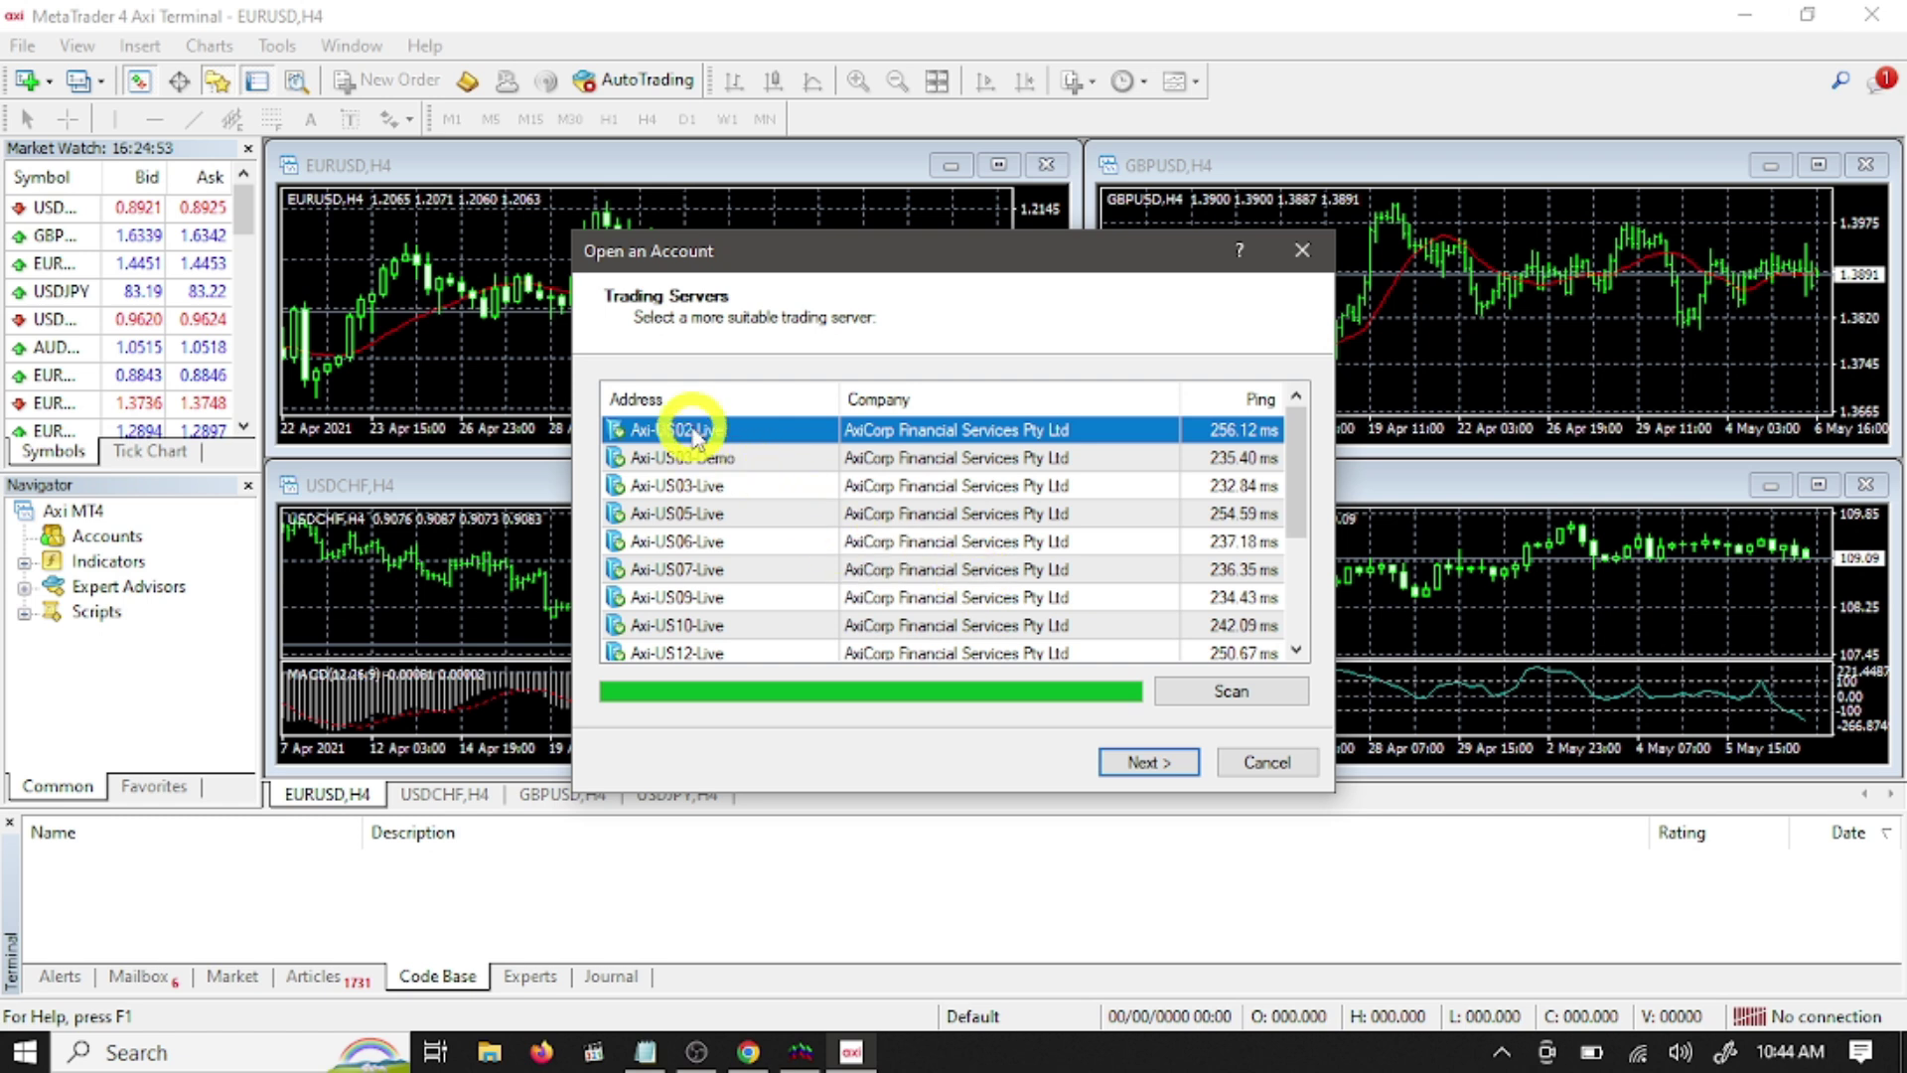
# Step: Select the Axi-US17-Live server and choose to log into an existing trade account
pyautogui.scroll(-2, 1043, 596)
pyautogui.click(1063, 626)
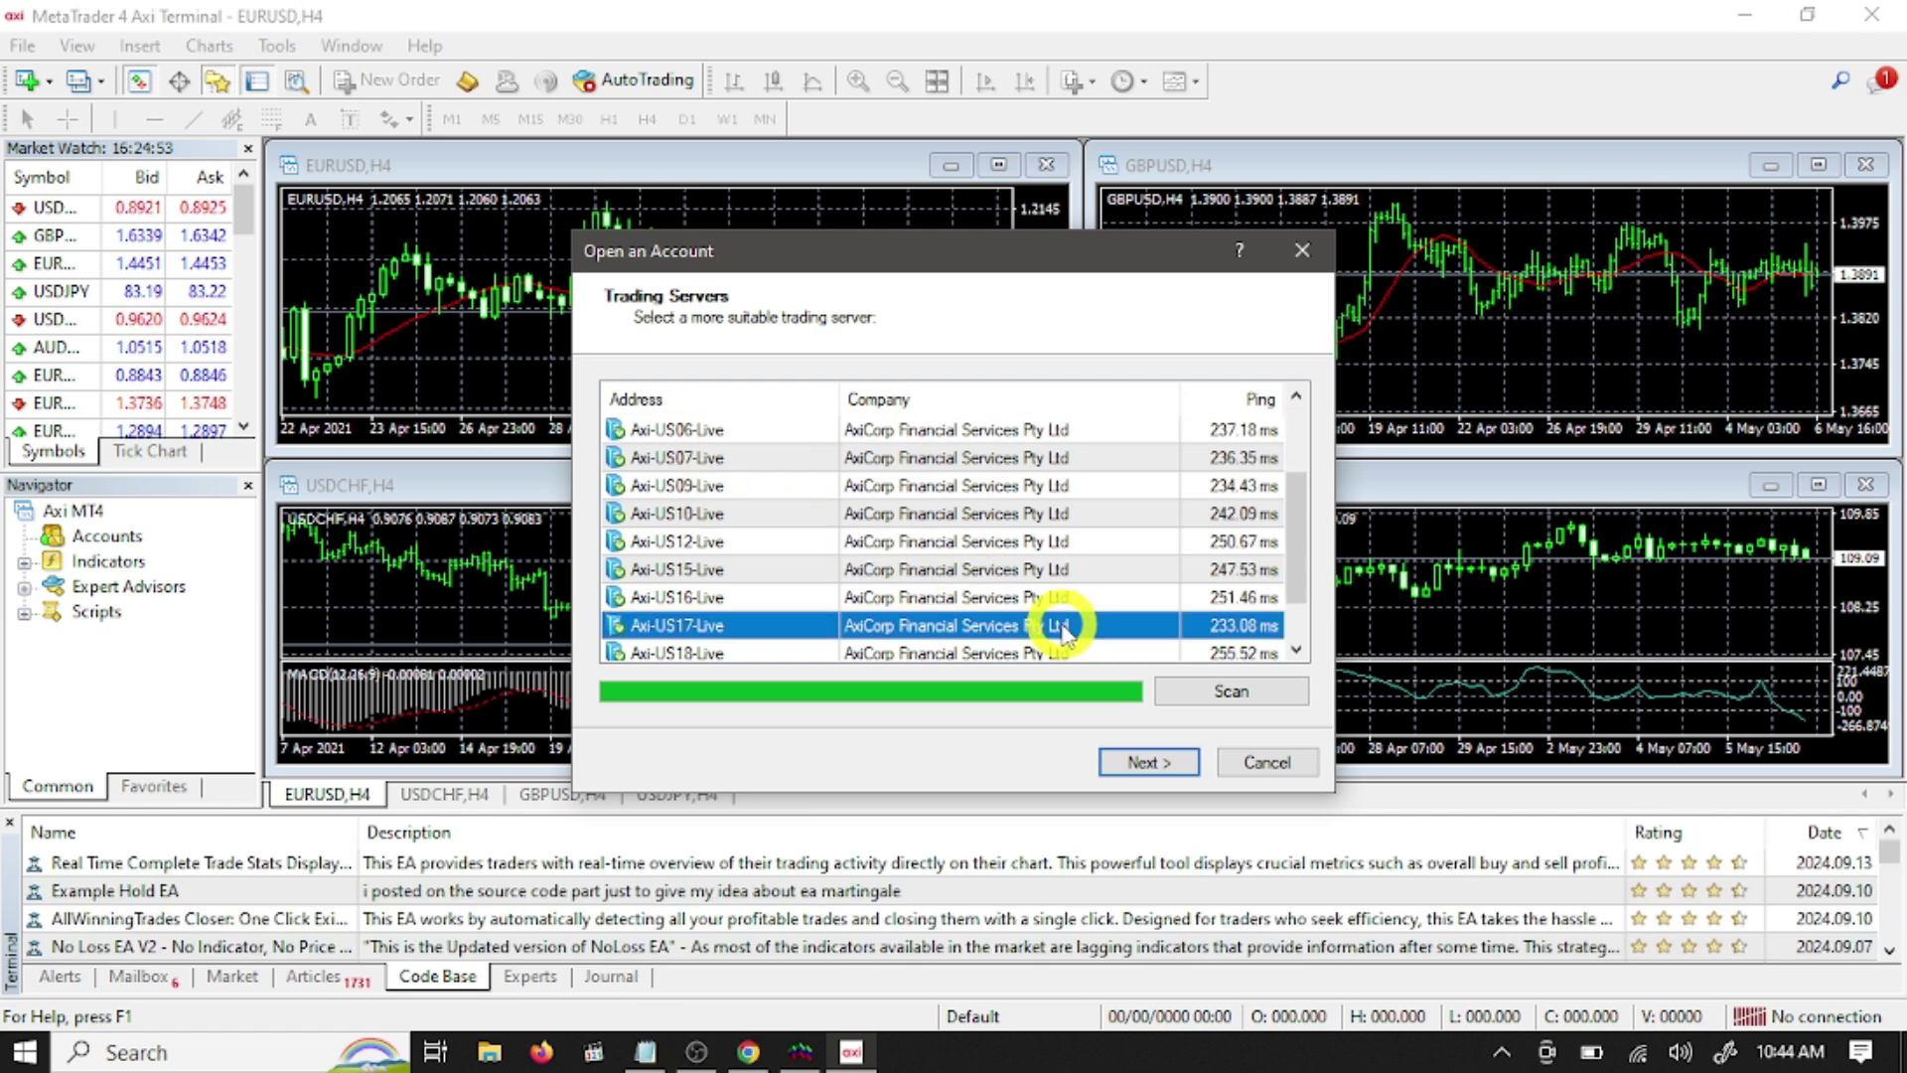
pyautogui.click(1150, 762)
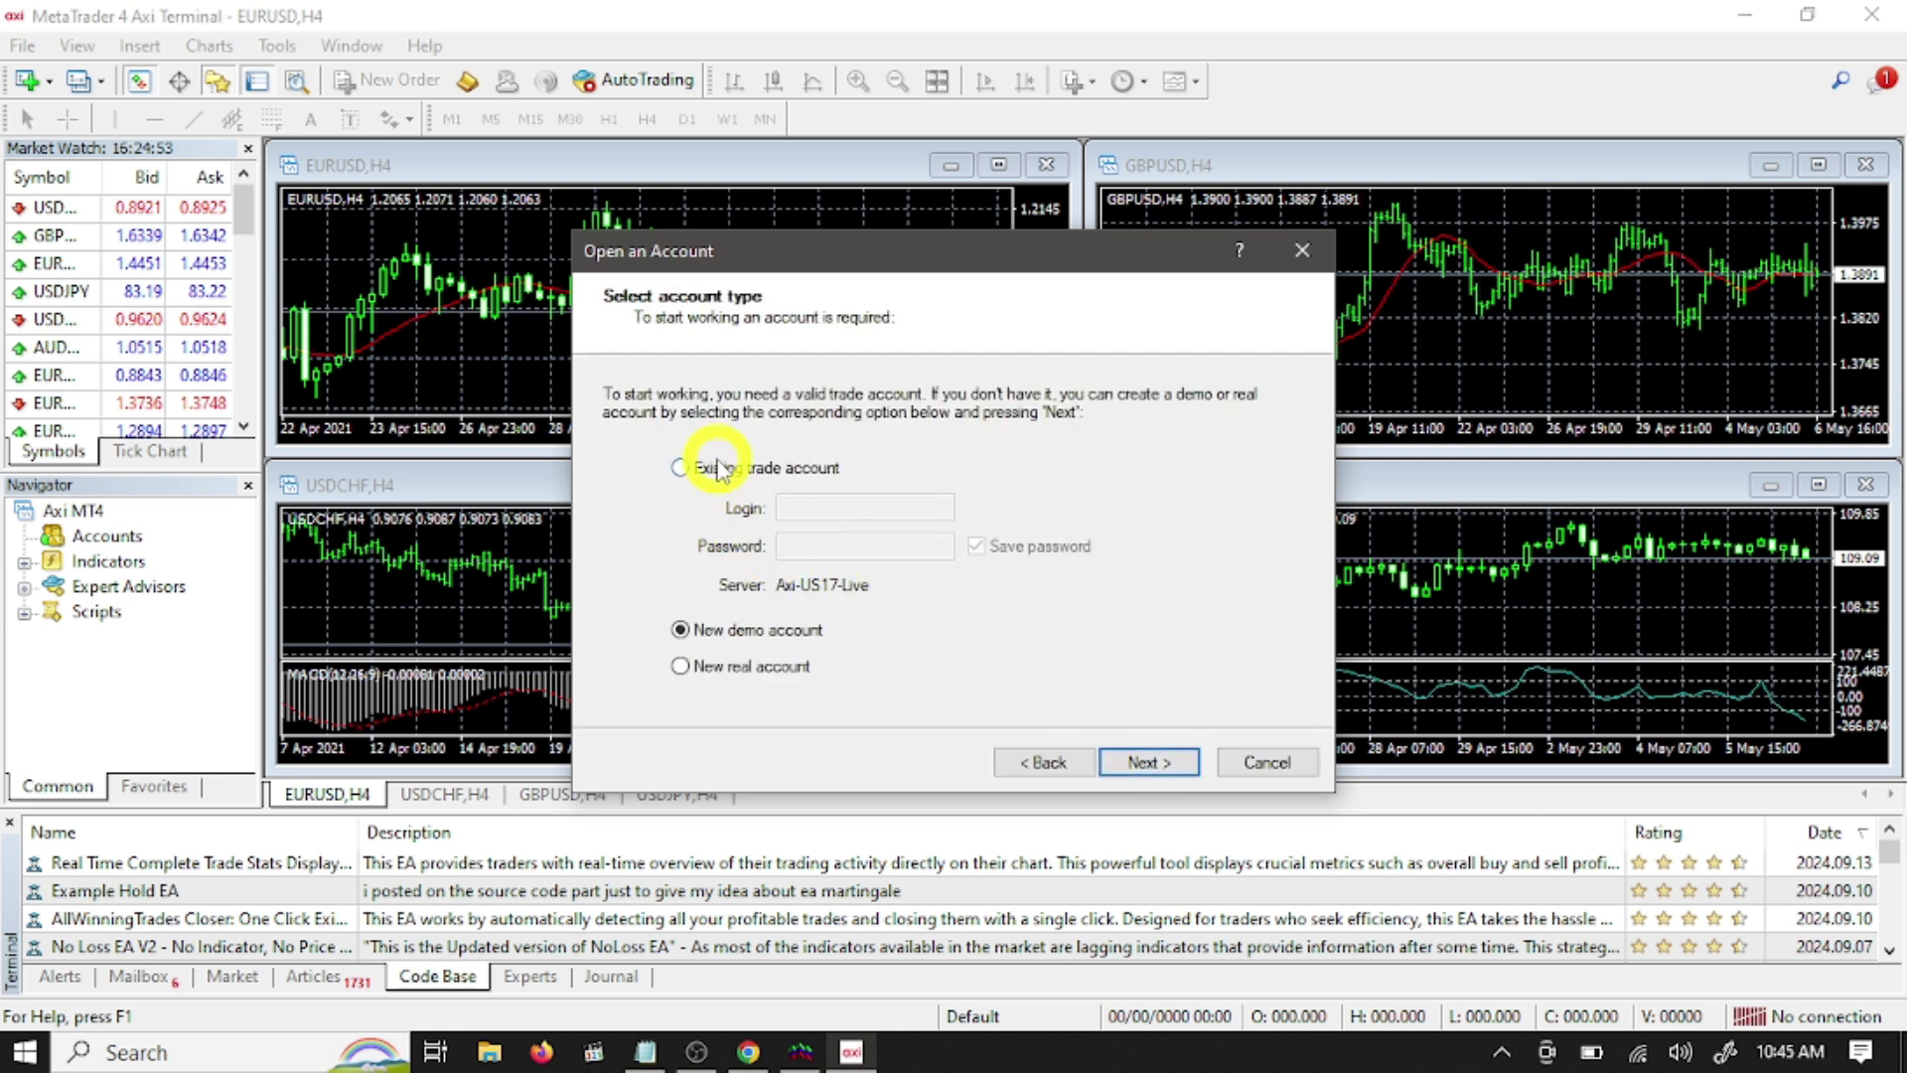
pyautogui.click(761, 473)
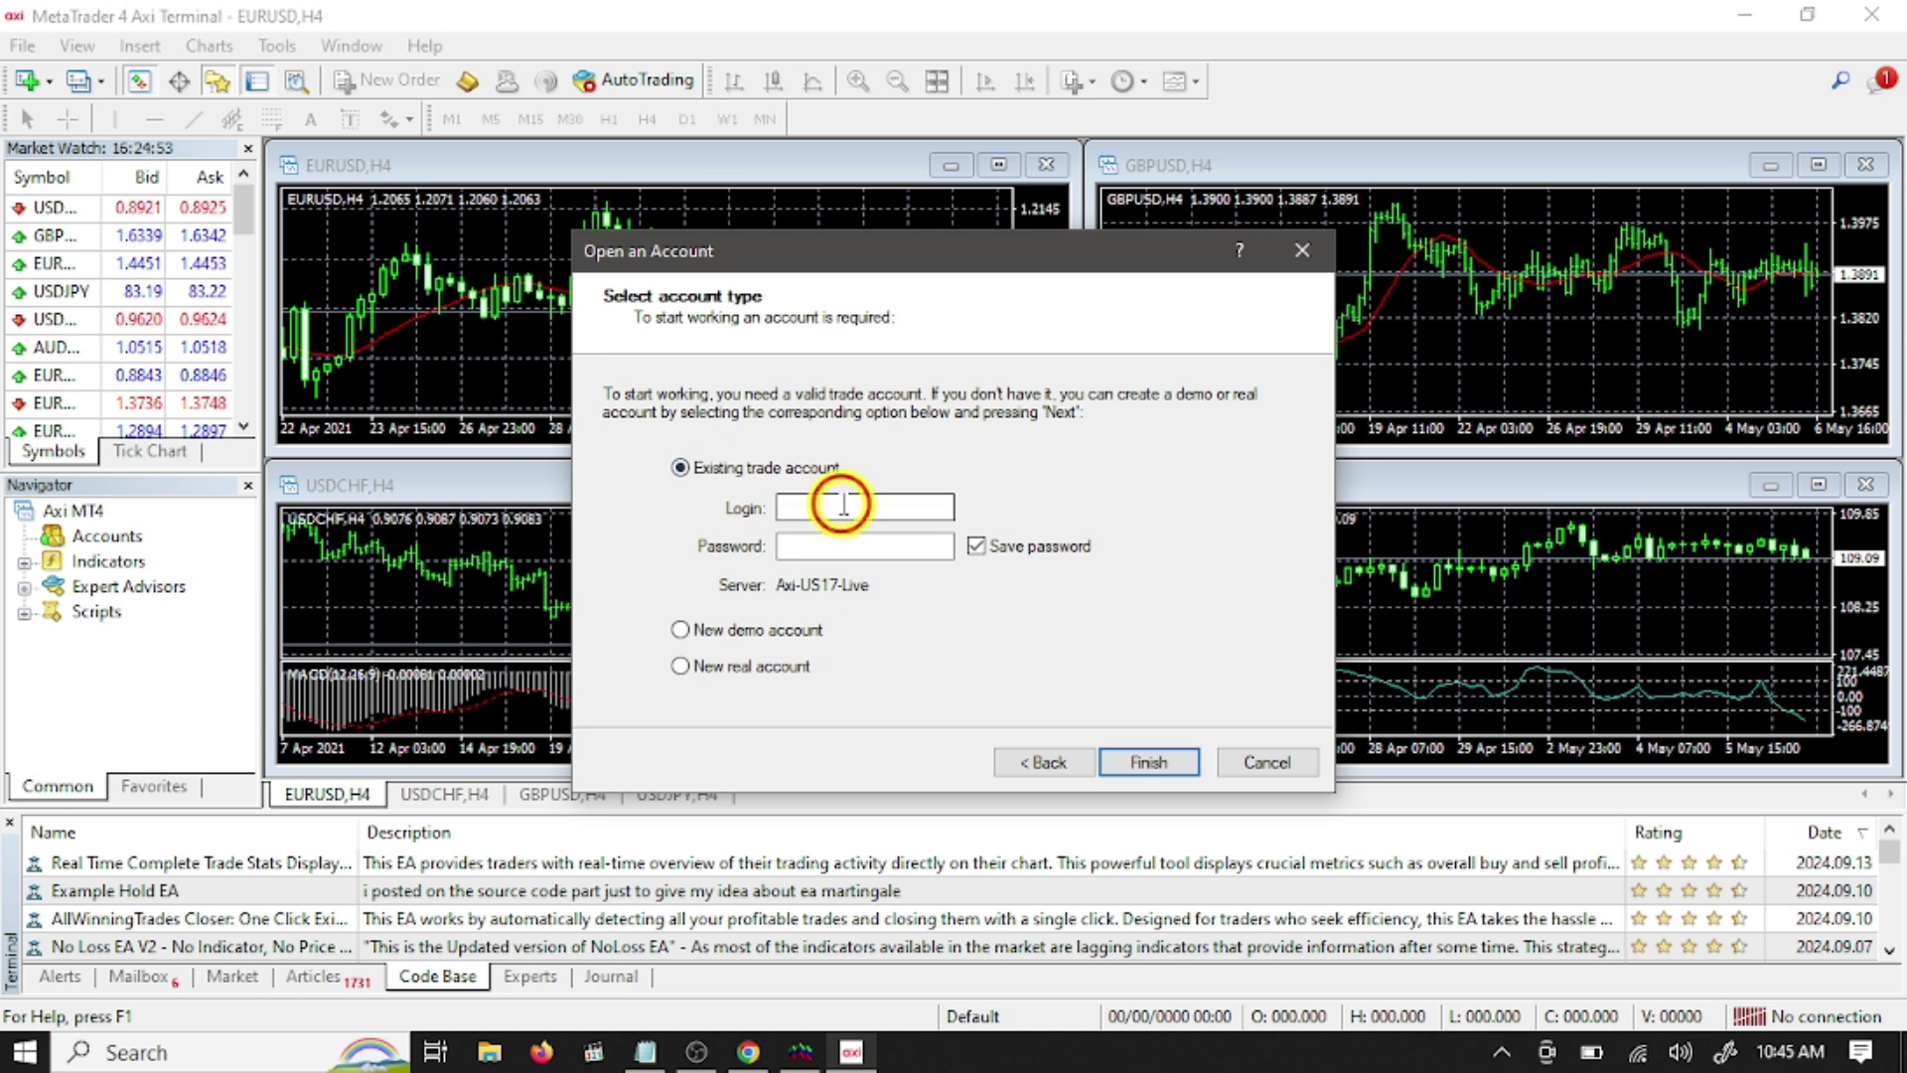
# Step: Copy the login number from the welcome email into MetaTrader's Login field
pyautogui.click(745, 1055)
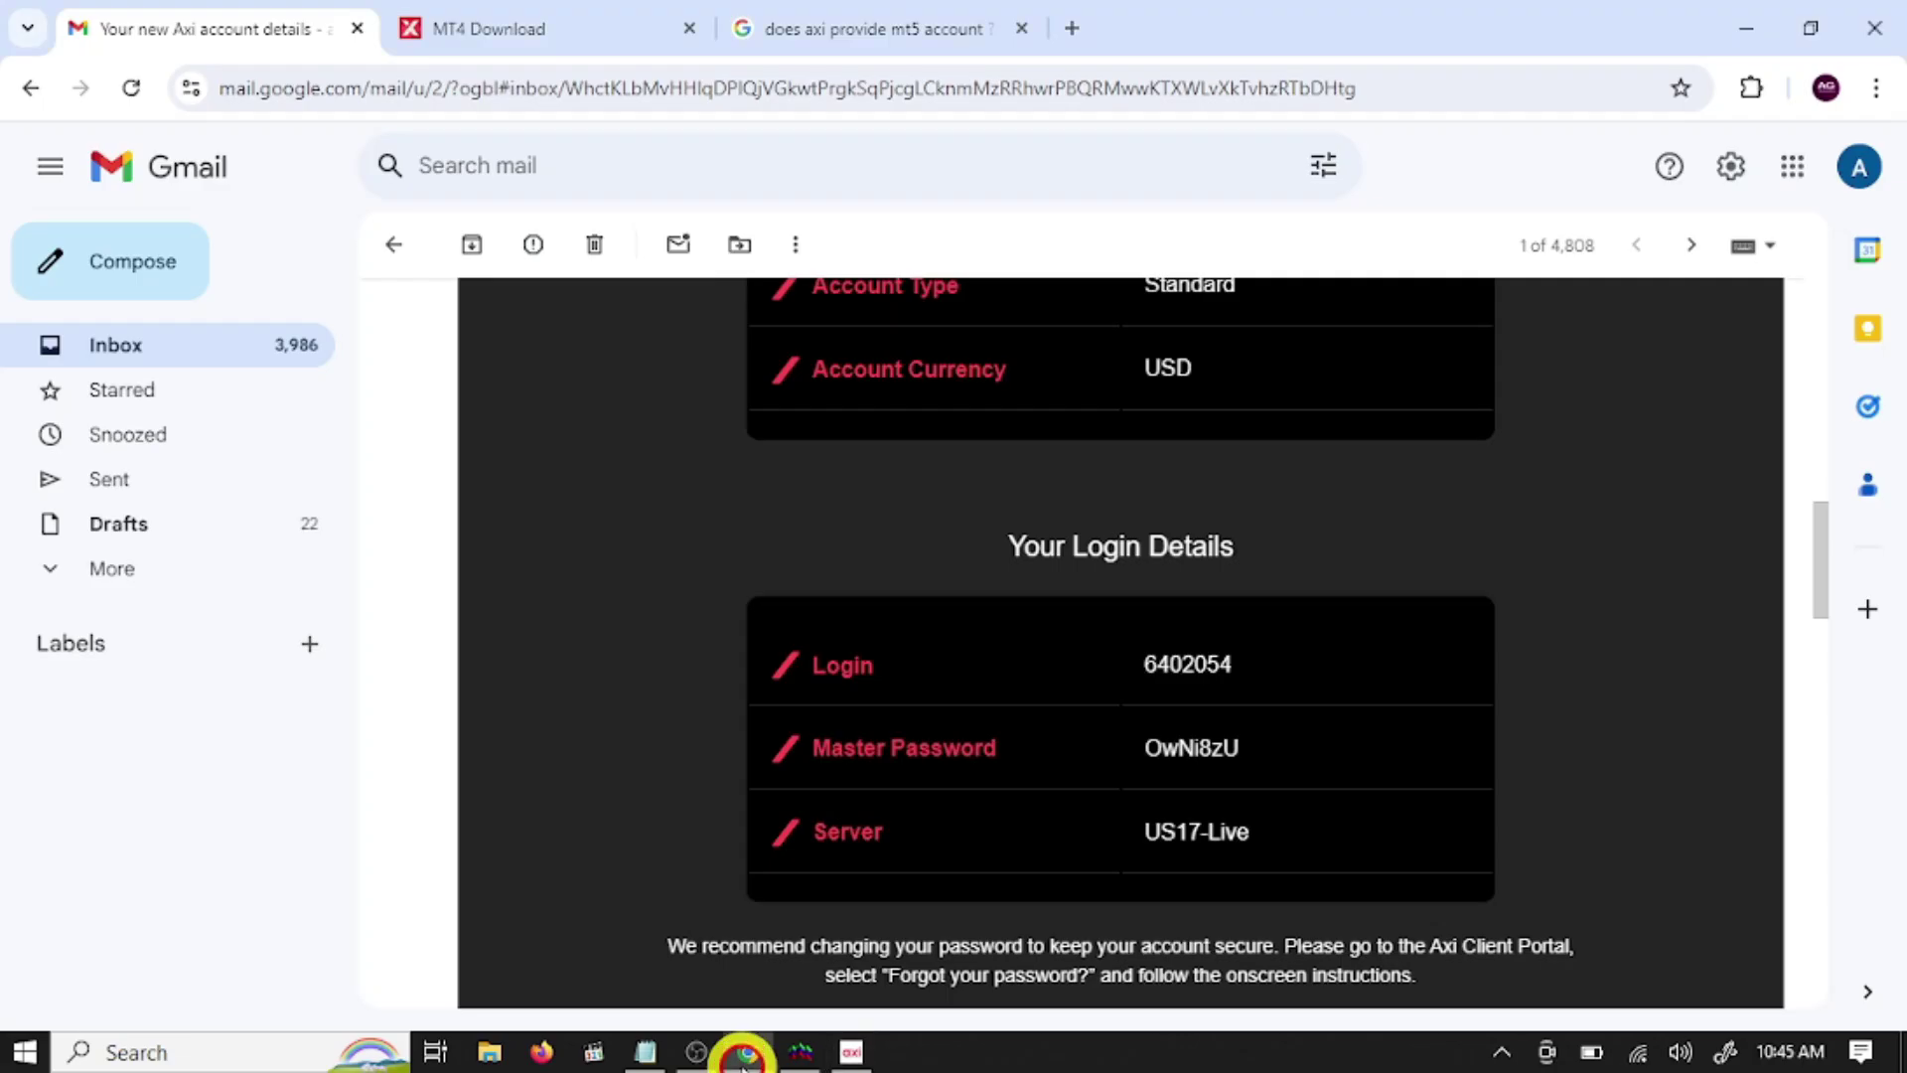
pyautogui.moveTo(1250, 665); pyautogui.dragTo(1153, 676)
pyautogui.rightClick(1153, 675)
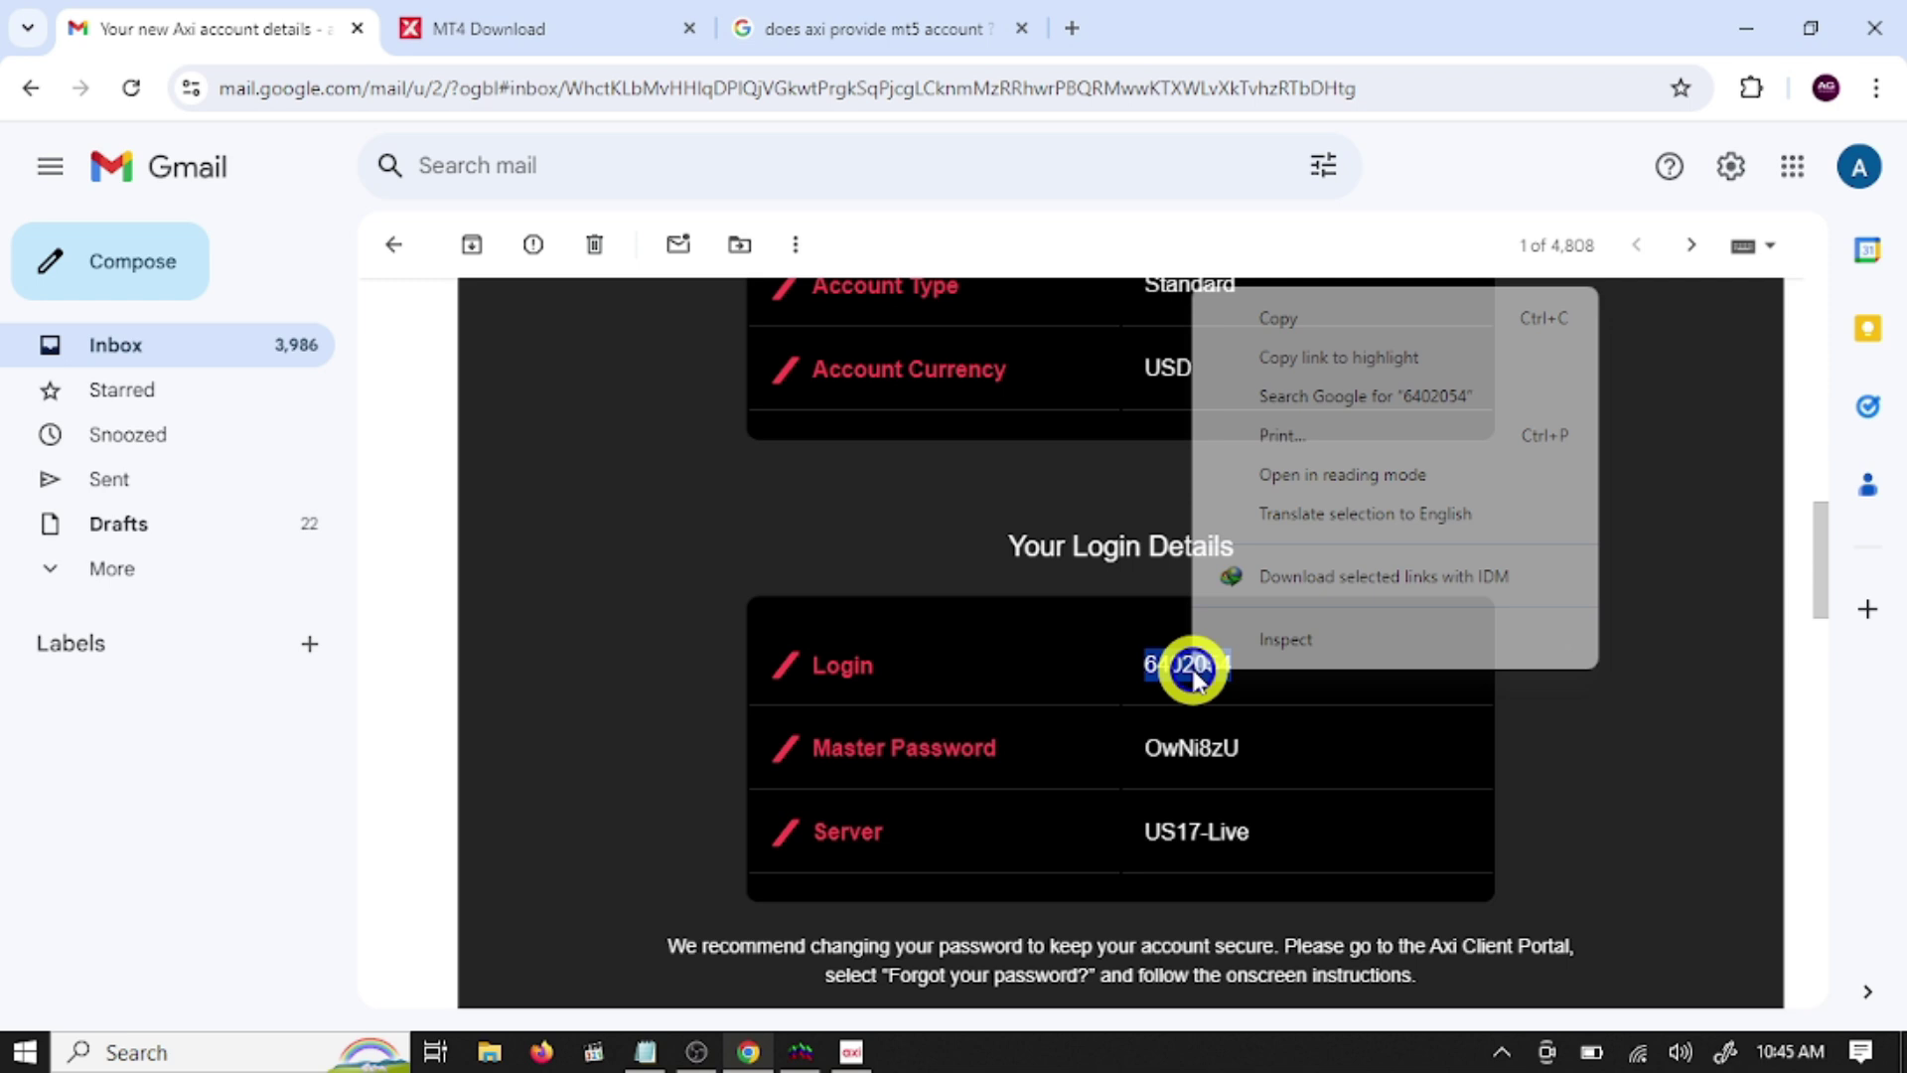
pyautogui.click(1292, 311)
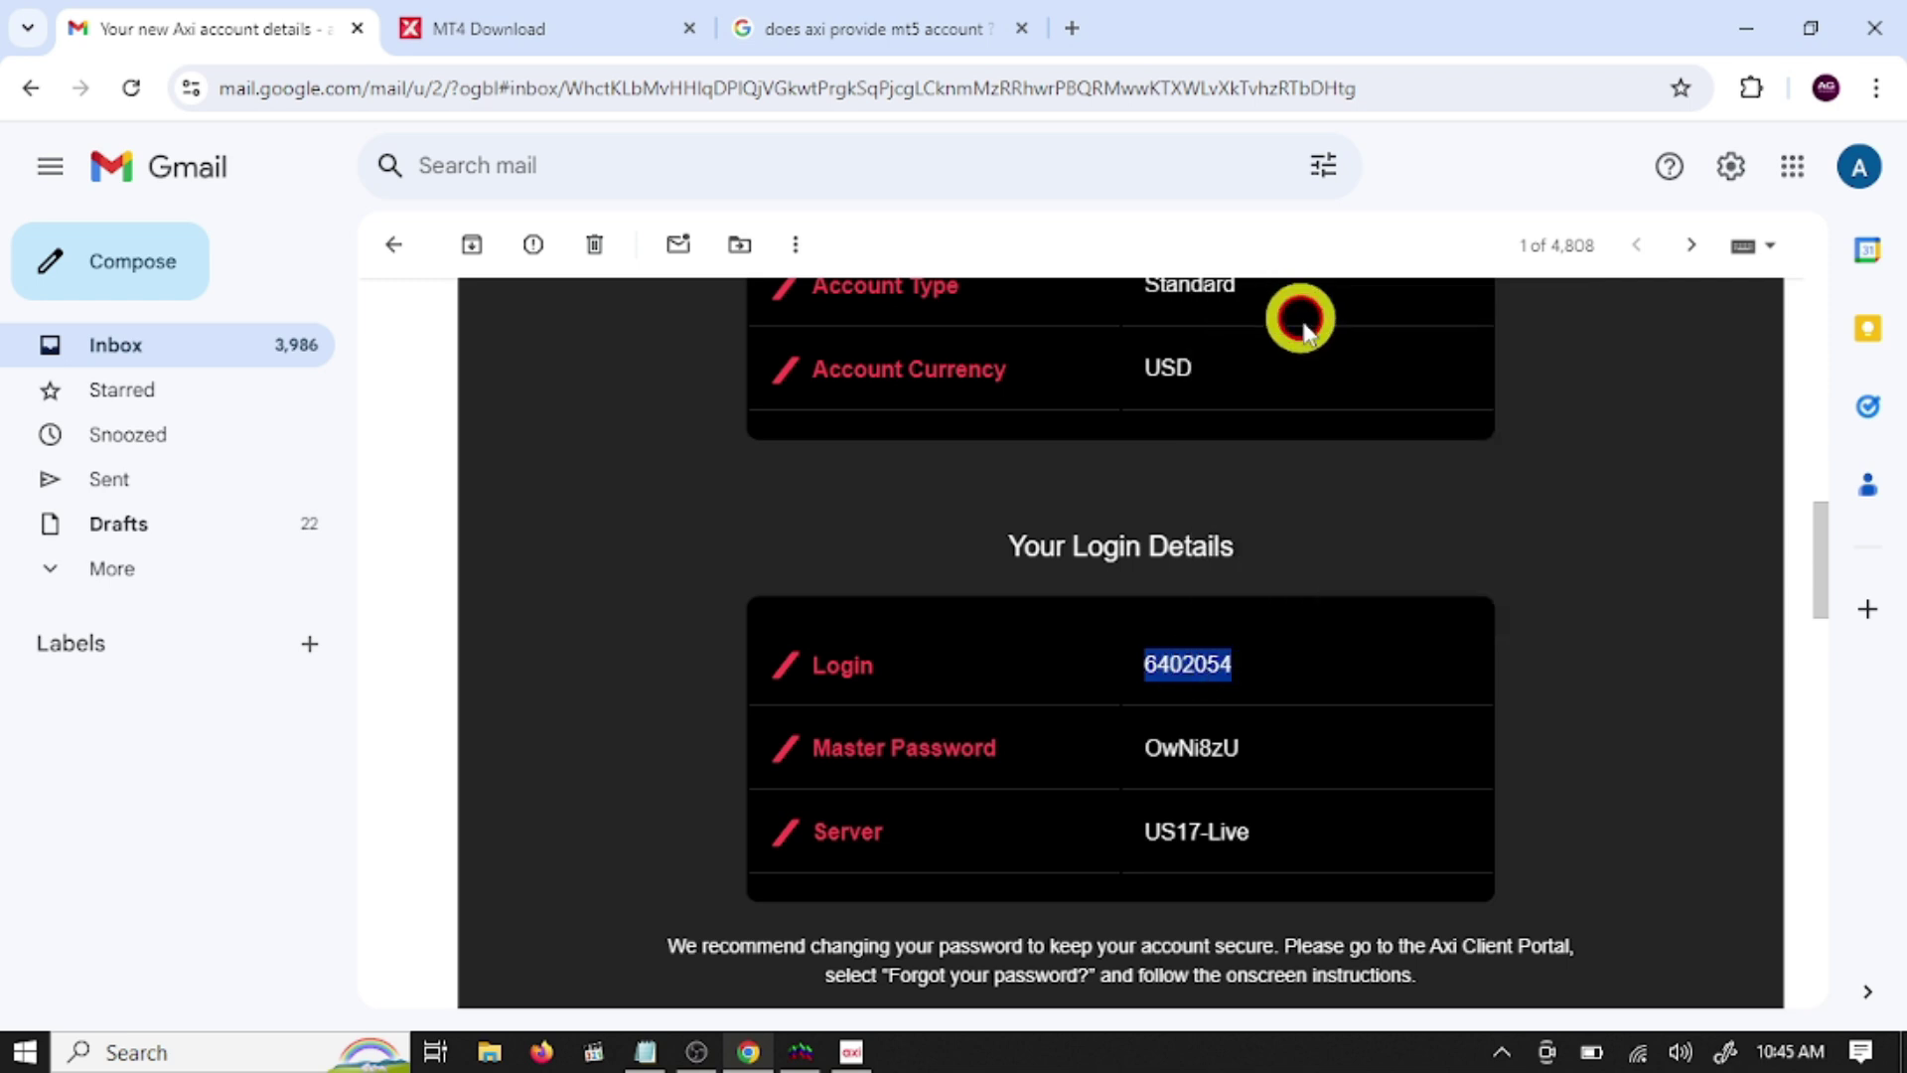
pyautogui.click(851, 1050)
pyautogui.rightClick(860, 505)
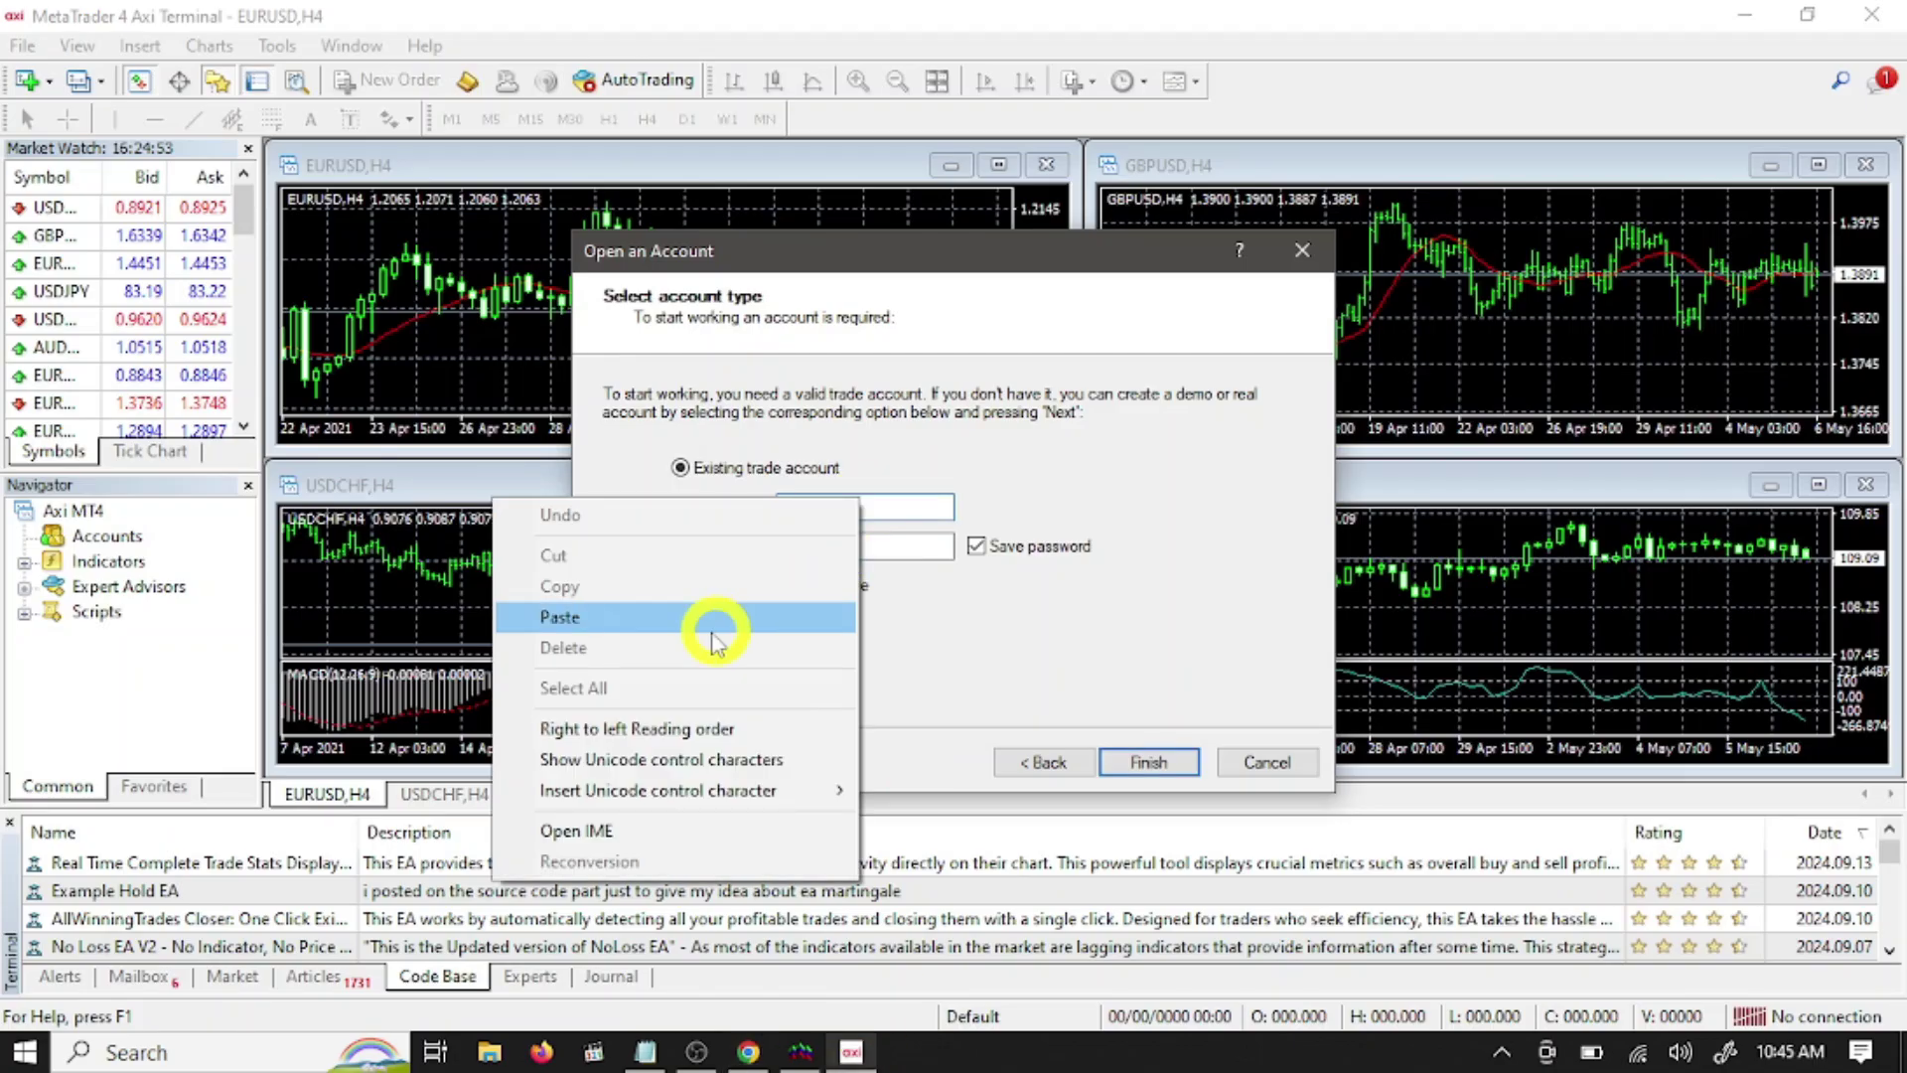
pyautogui.click(723, 628)
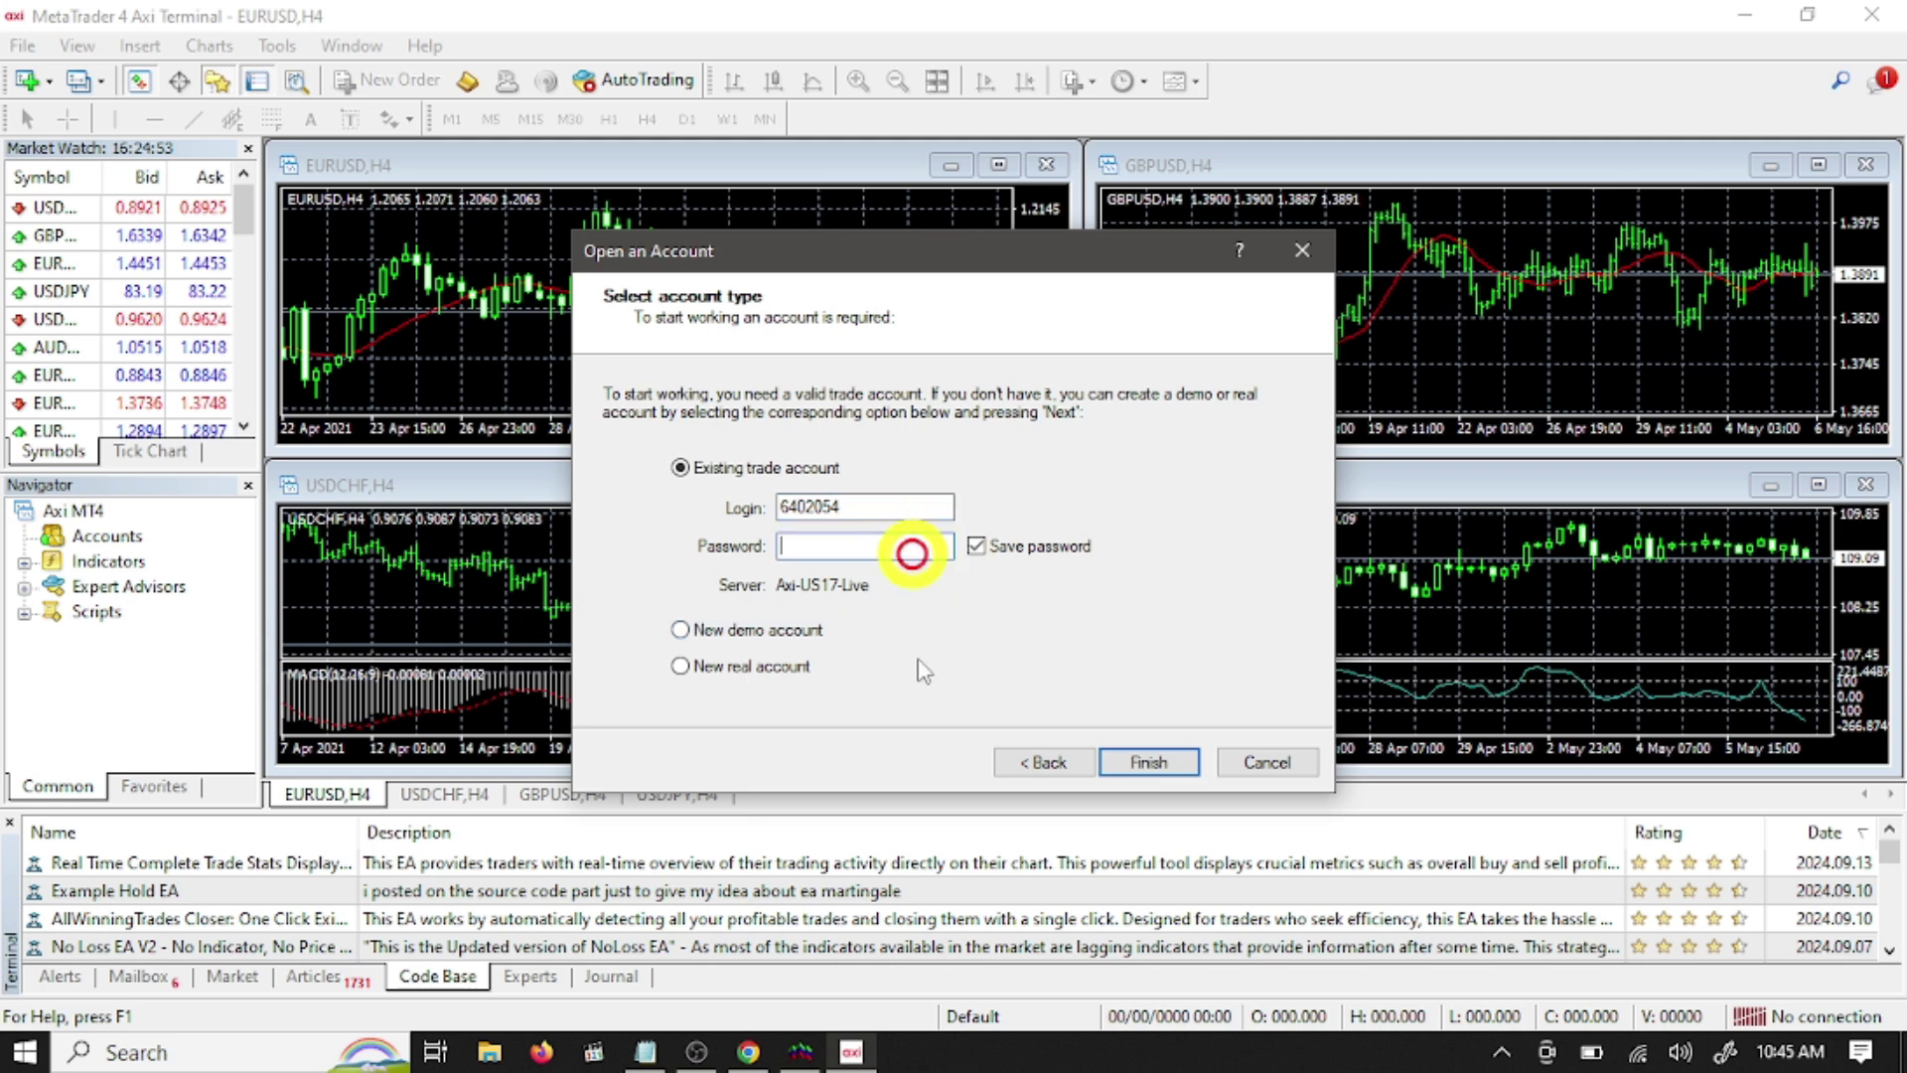
# Step: Paste the emailed master password into the Password field and finish the live account login
pyautogui.click(748, 1052)
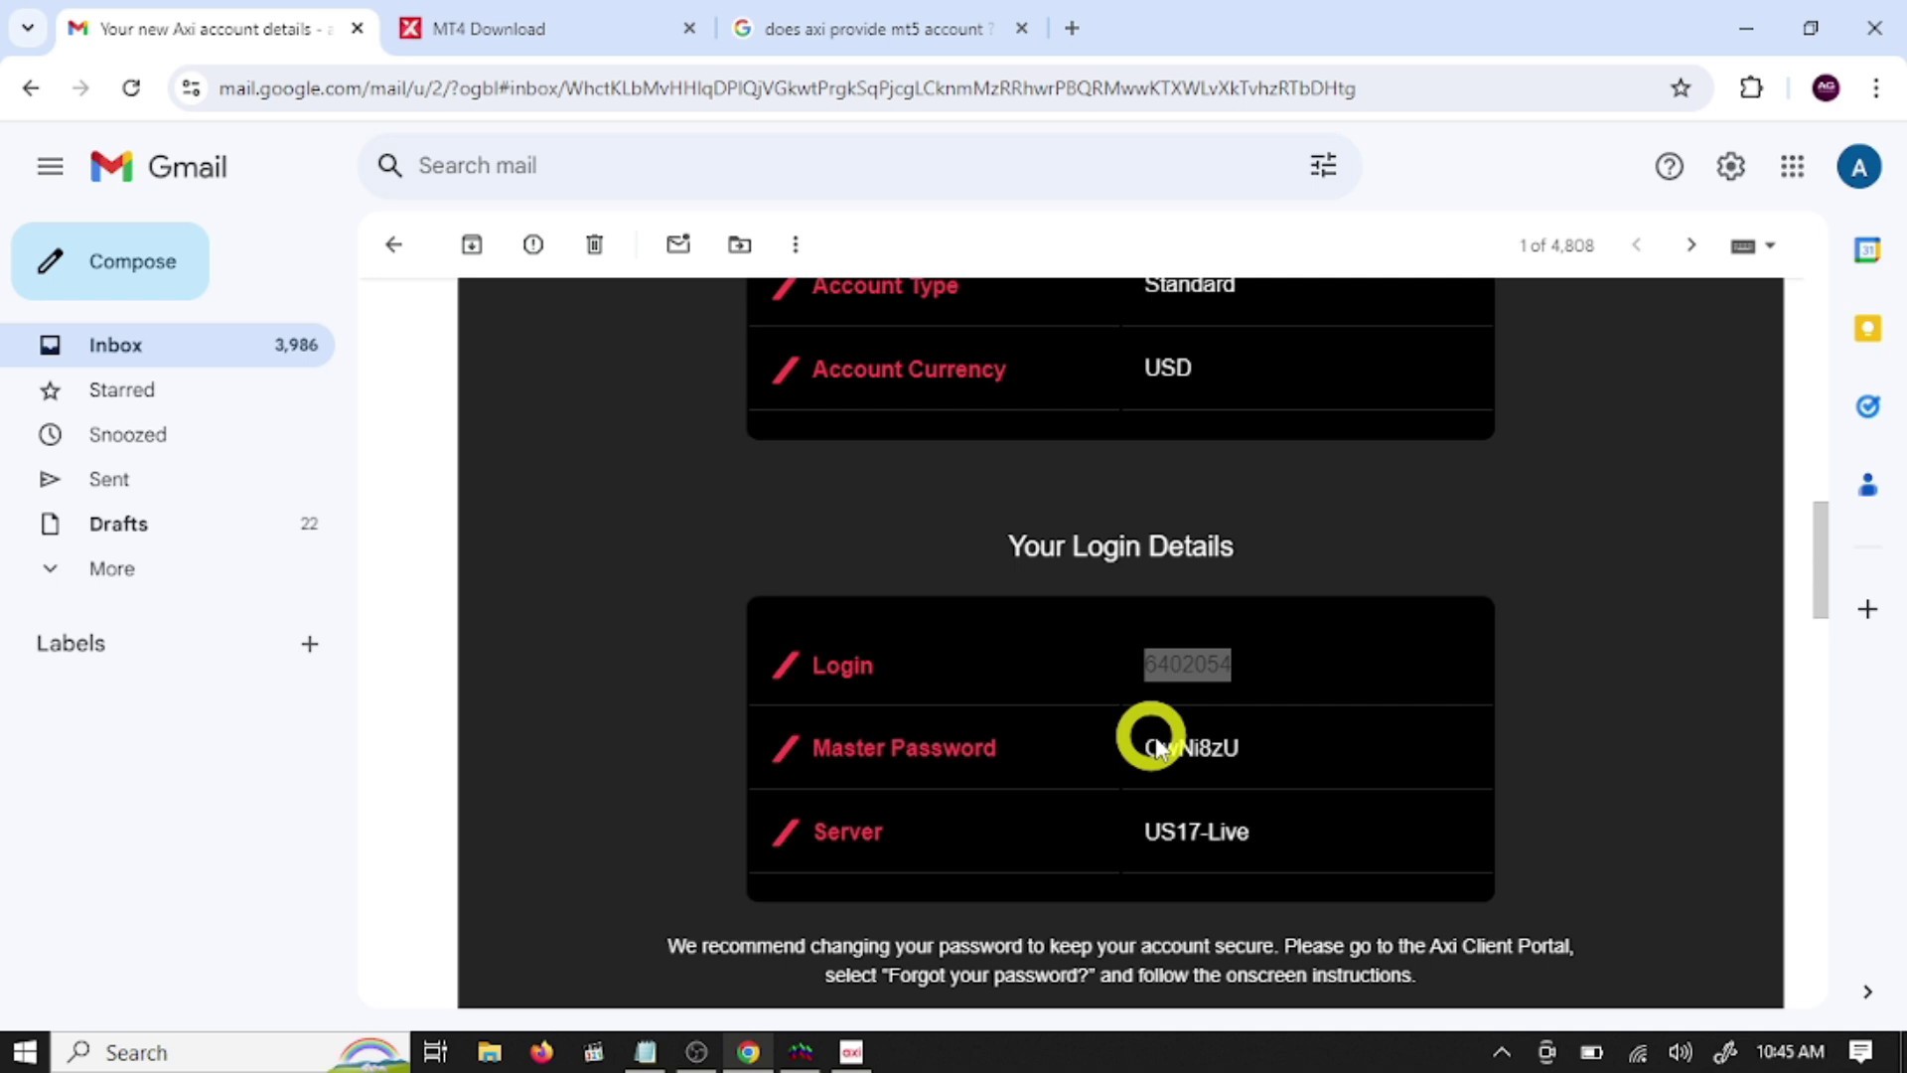
pyautogui.moveTo(1145, 747)
pyautogui.mouseDown()
pyautogui.moveTo(1265, 752)
pyautogui.moveTo(1160, 737)
pyautogui.mouseUp()
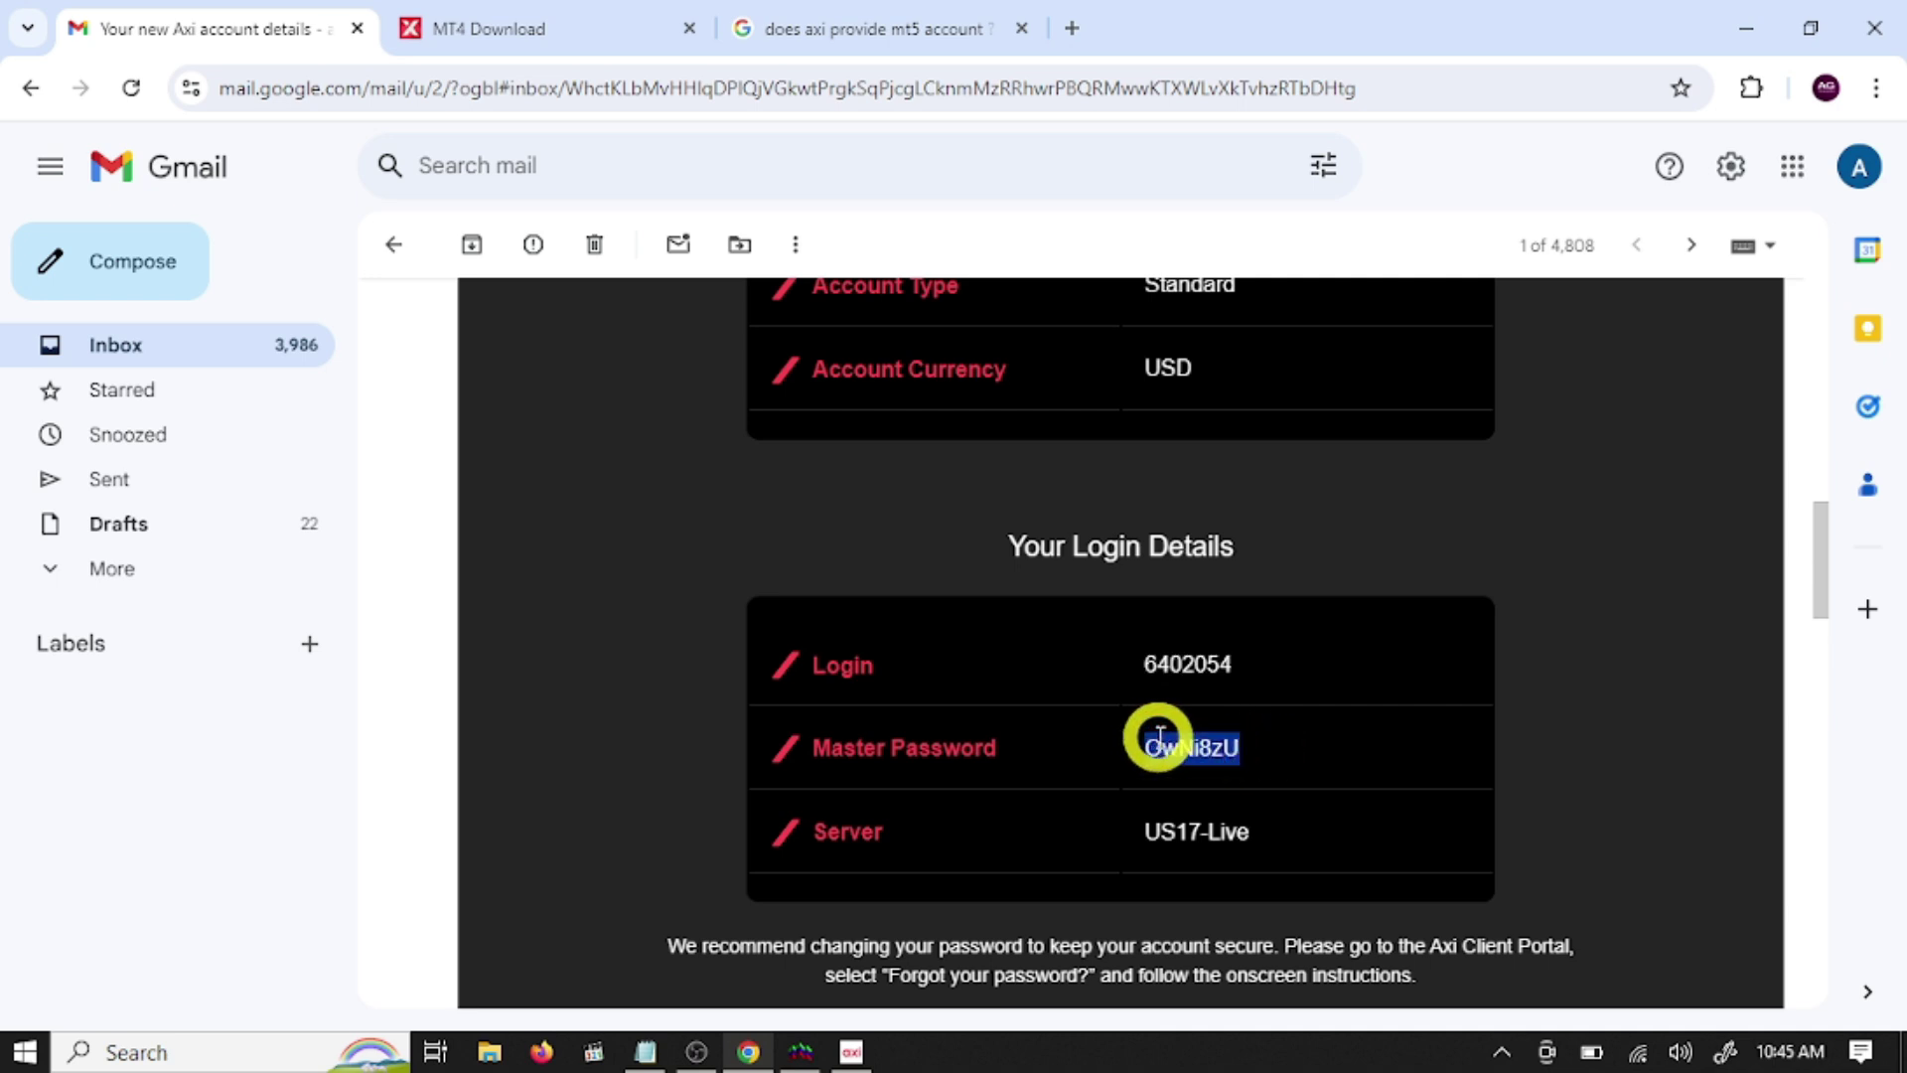
pyautogui.rightClick(1159, 740)
pyautogui.click(1235, 388)
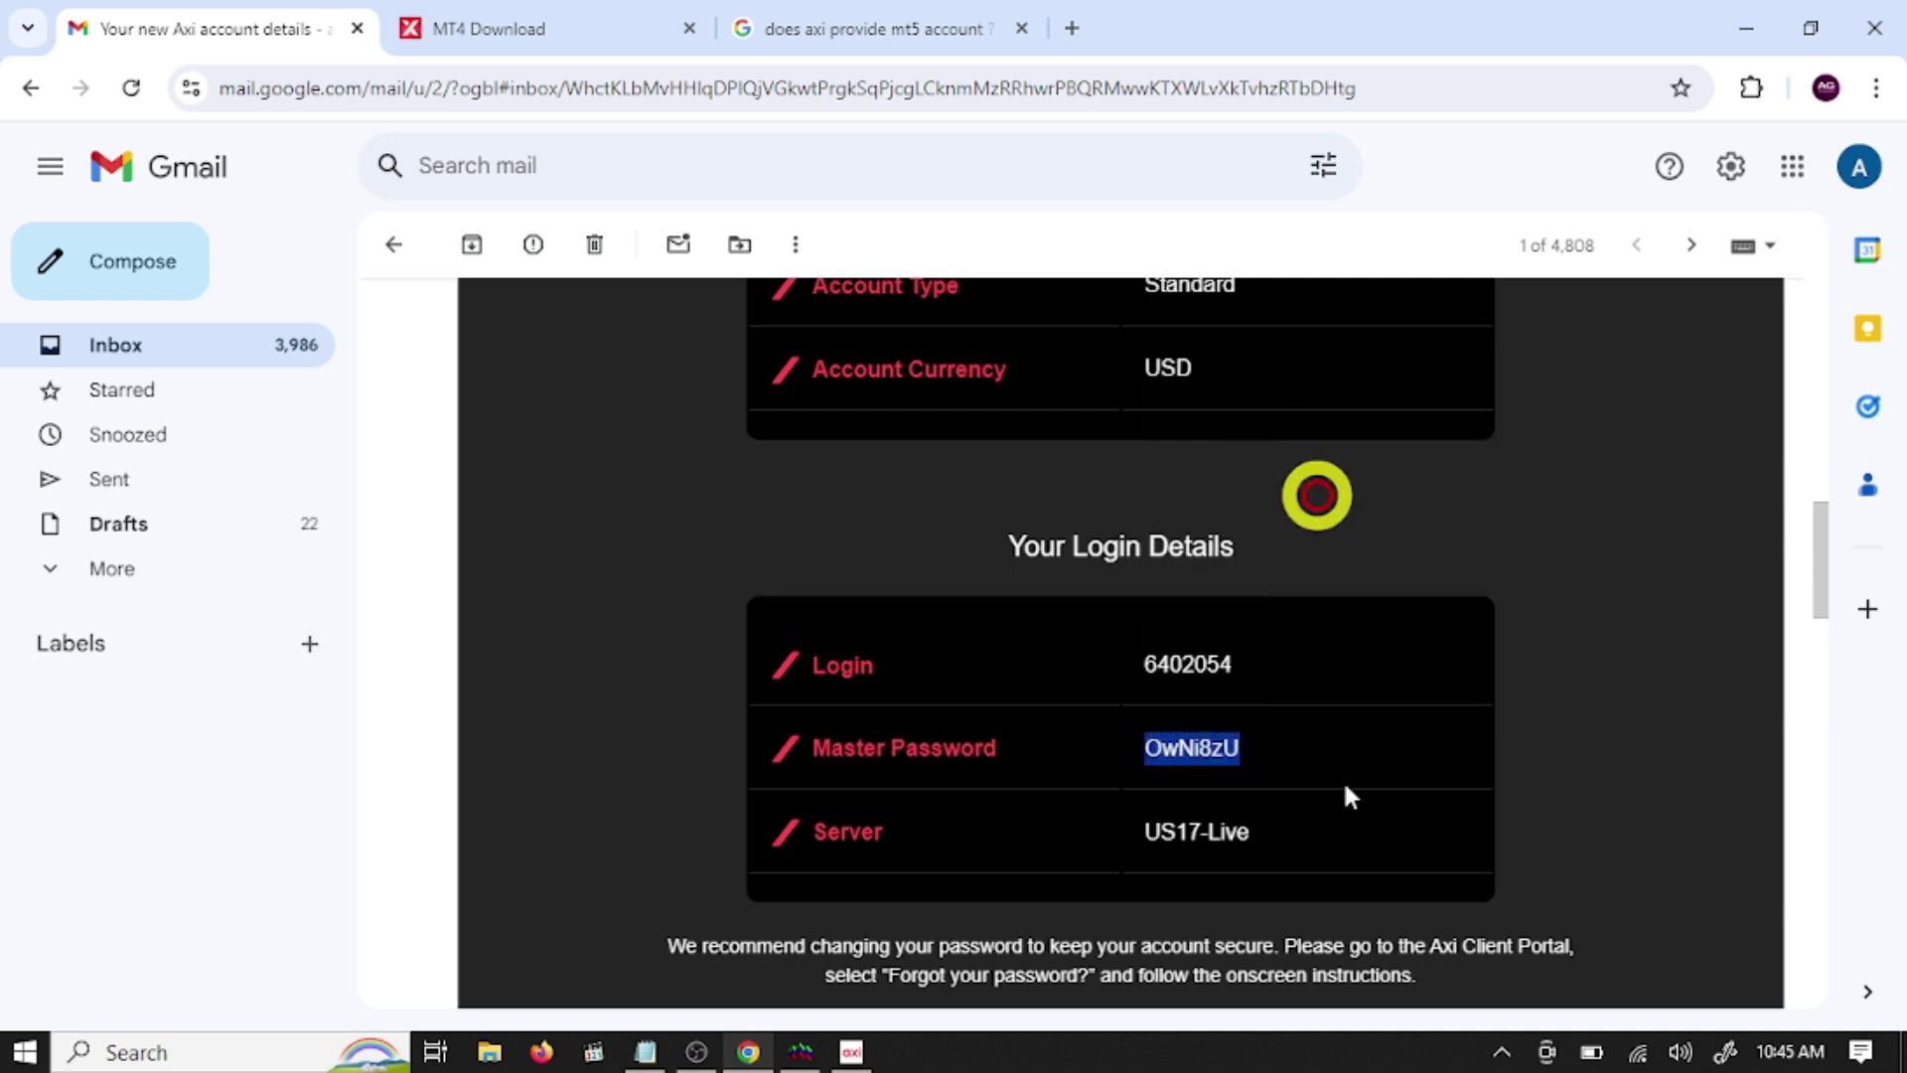
pyautogui.click(854, 1051)
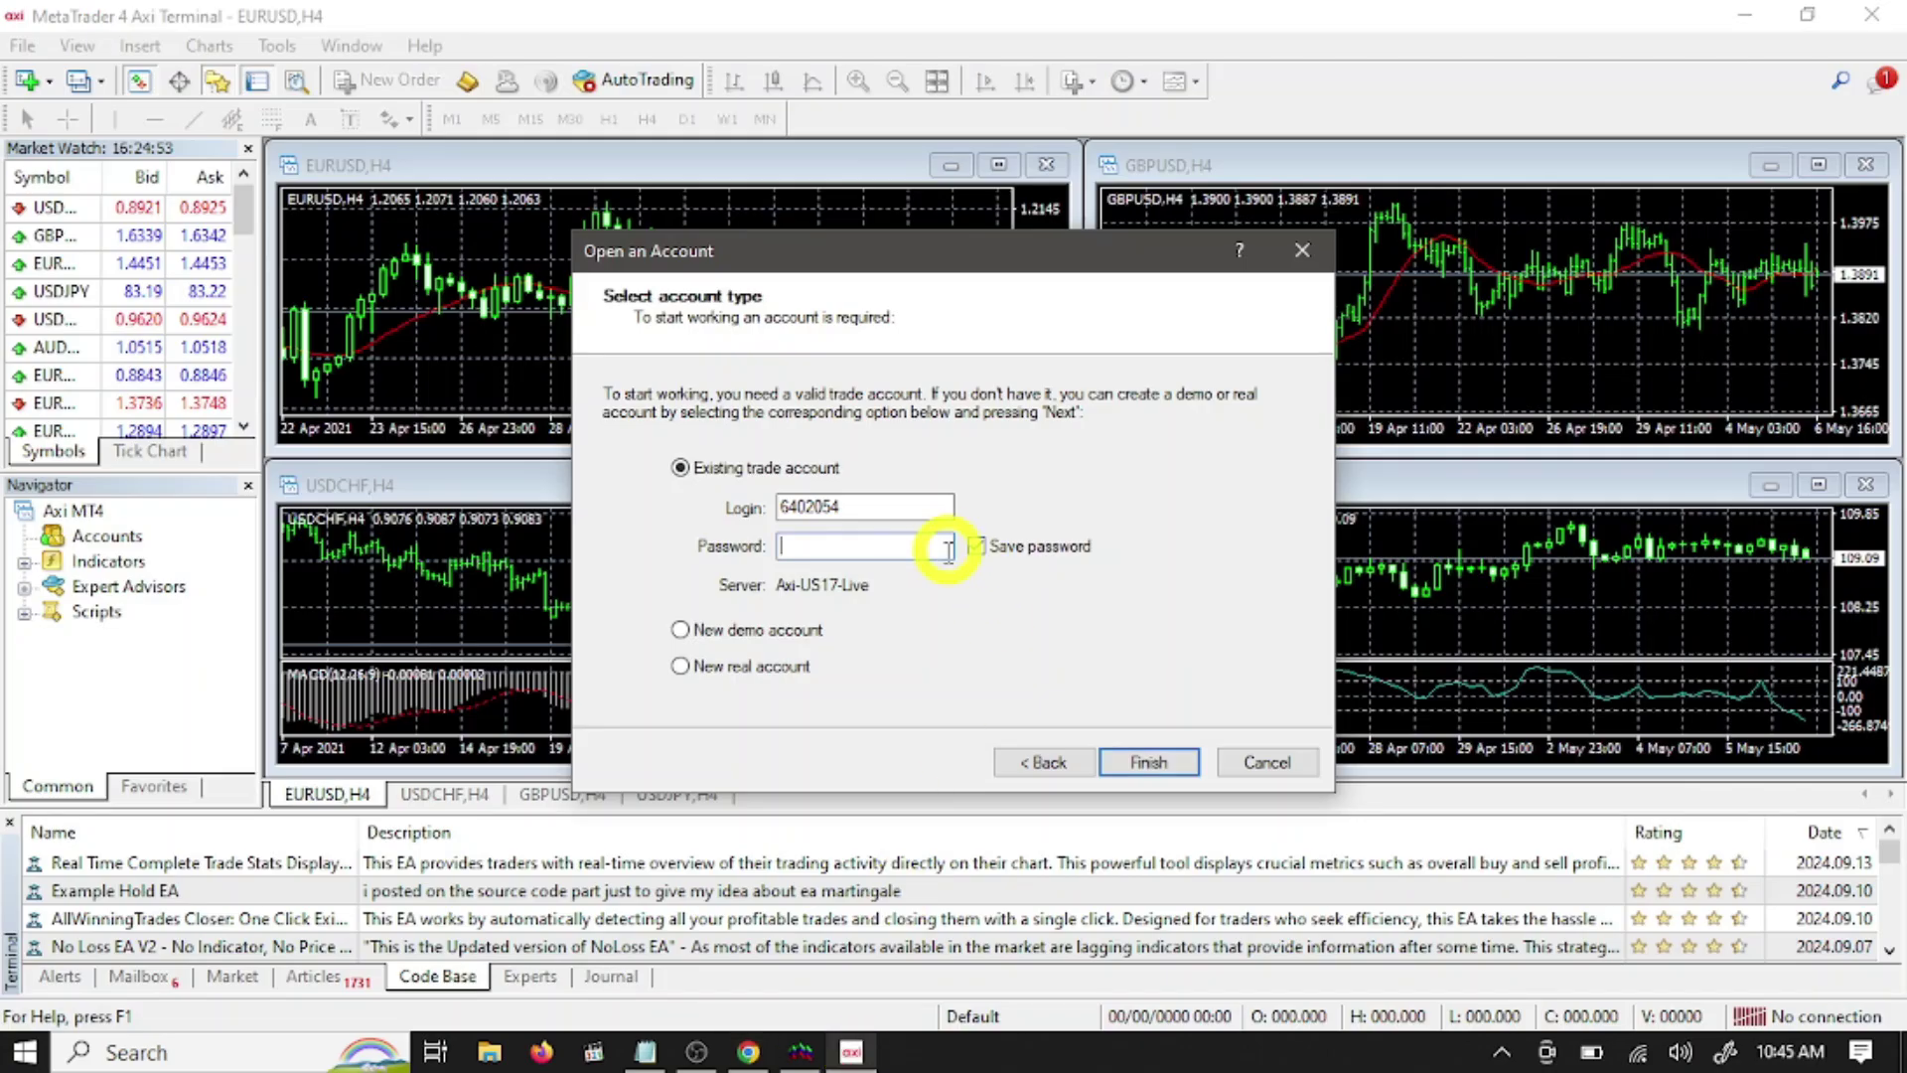
pyautogui.rightClick(875, 543)
pyautogui.click(928, 554)
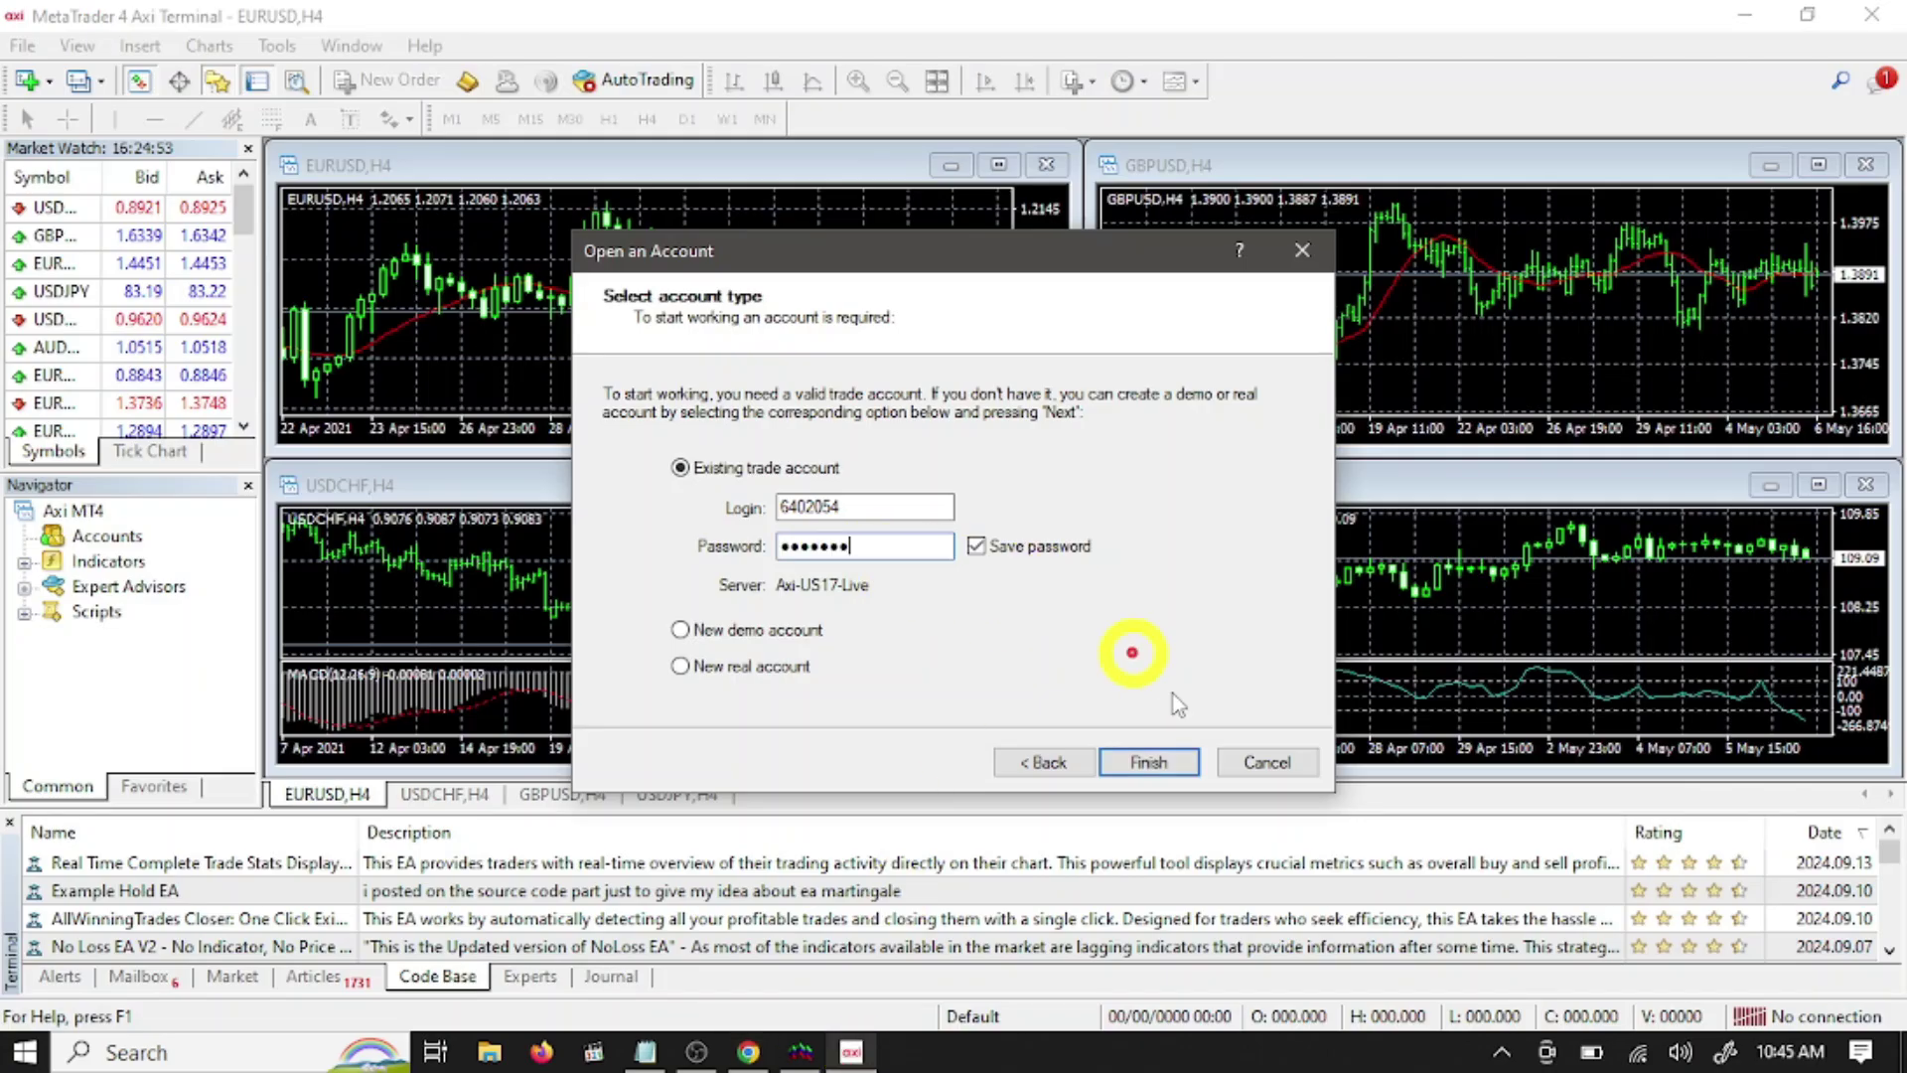
pyautogui.click(1149, 762)
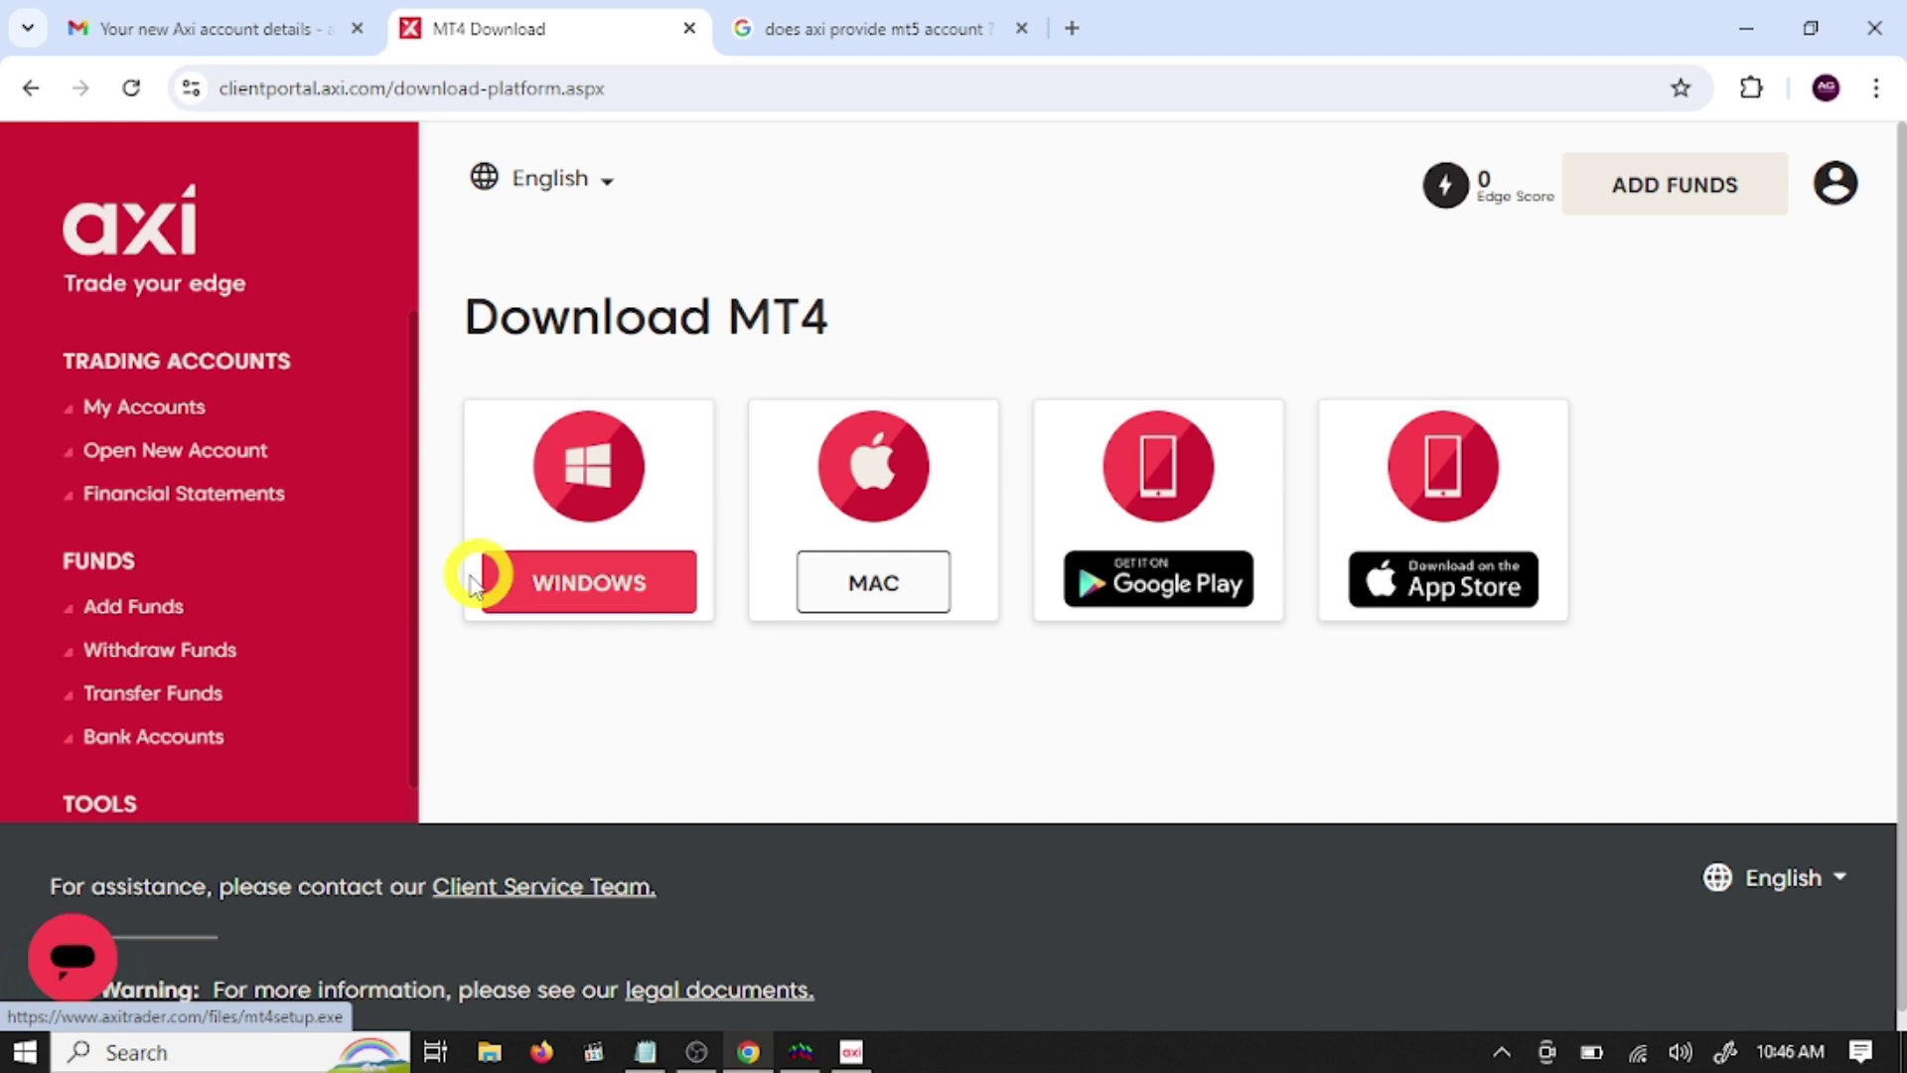
# Step: Open Add Funds for the Standard account, browse its card, e-wallet and crypto methods, then open a blank tab
pyautogui.click(149, 405)
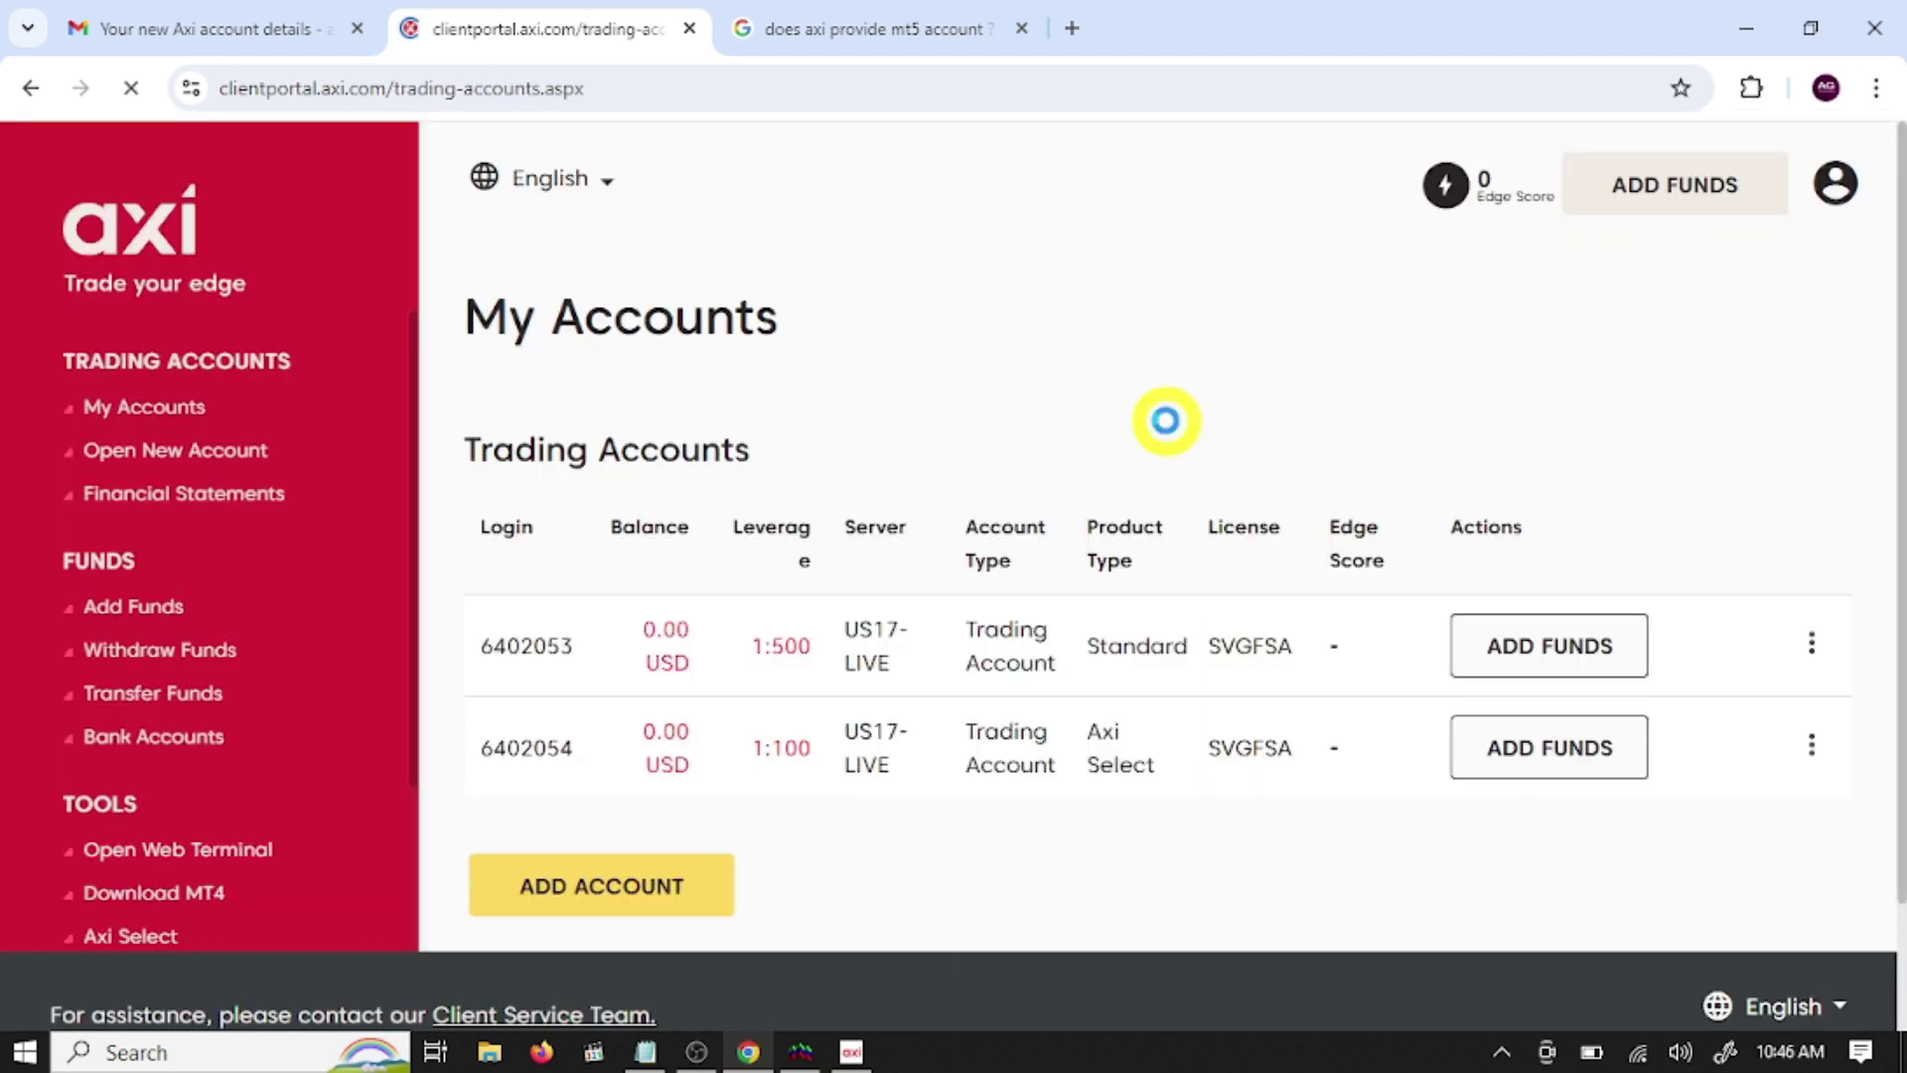
pyautogui.click(1561, 646)
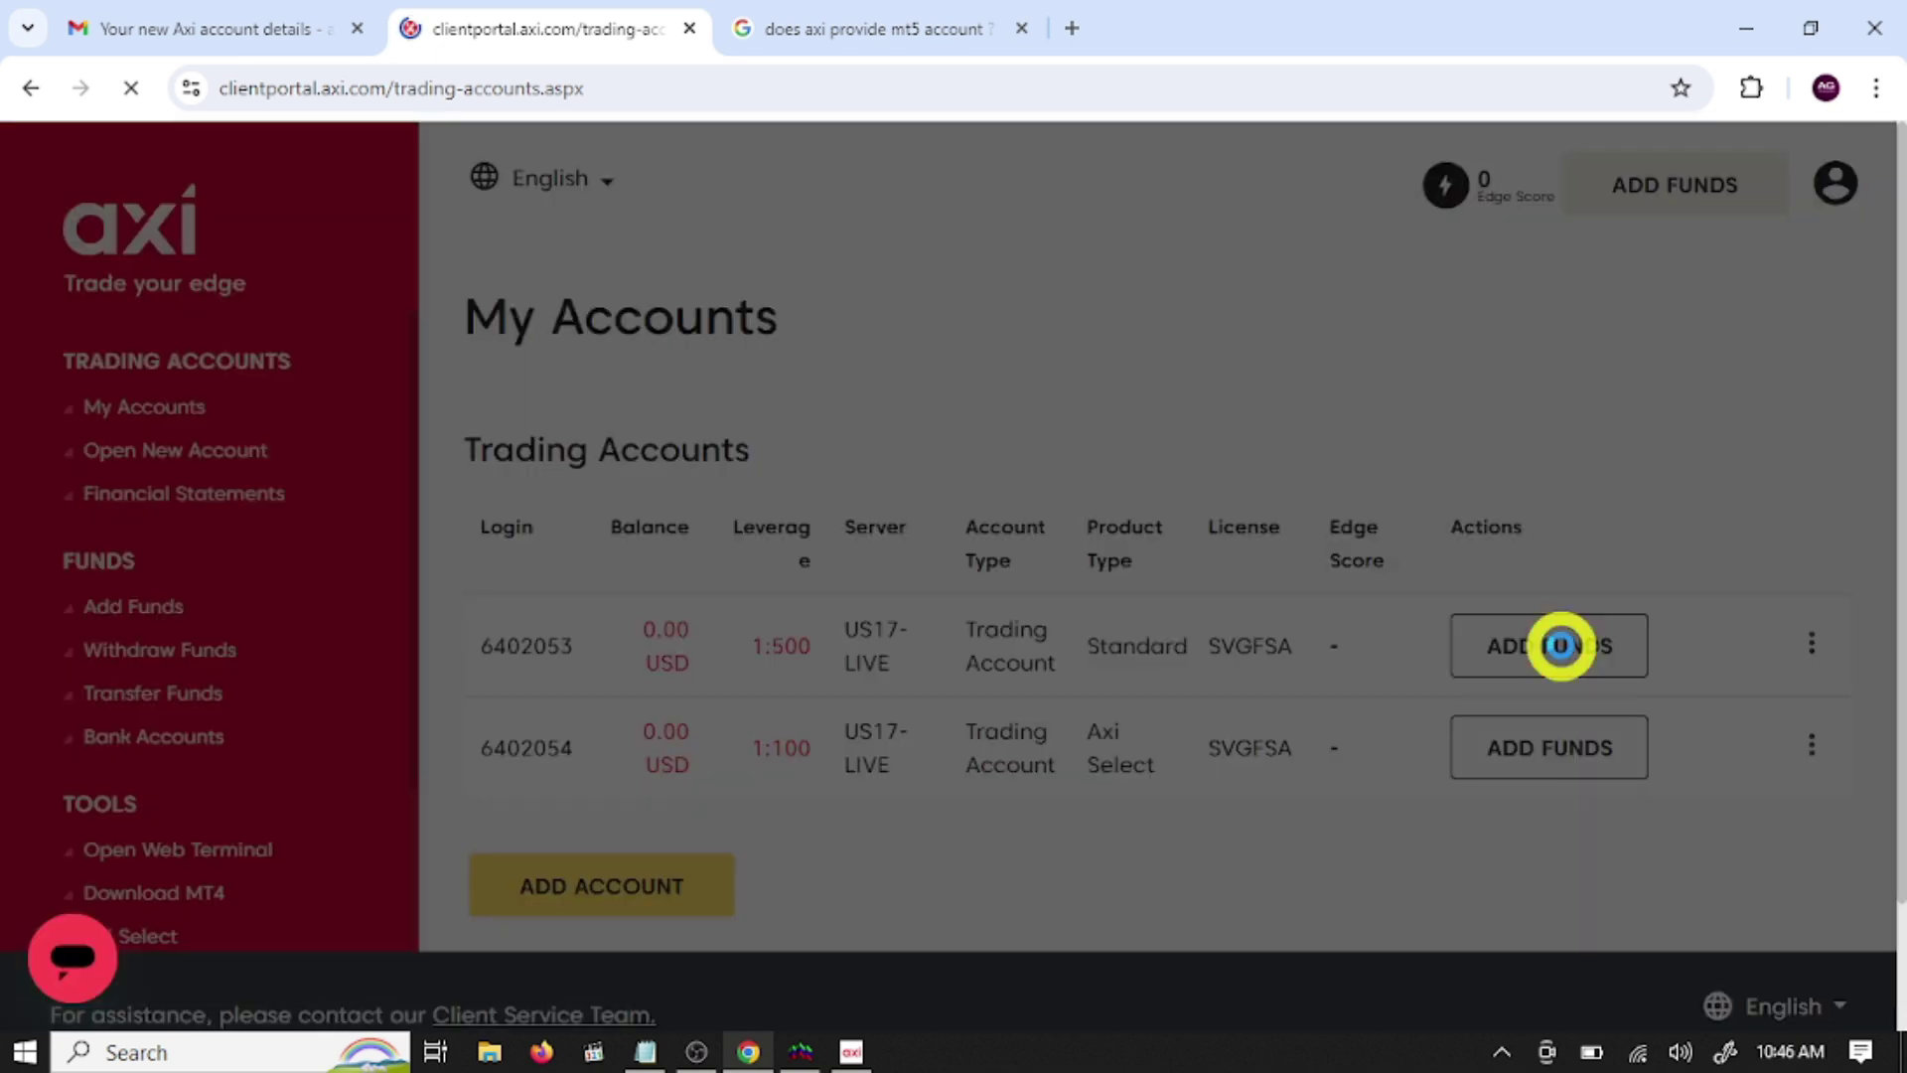
pyautogui.click(851, 501)
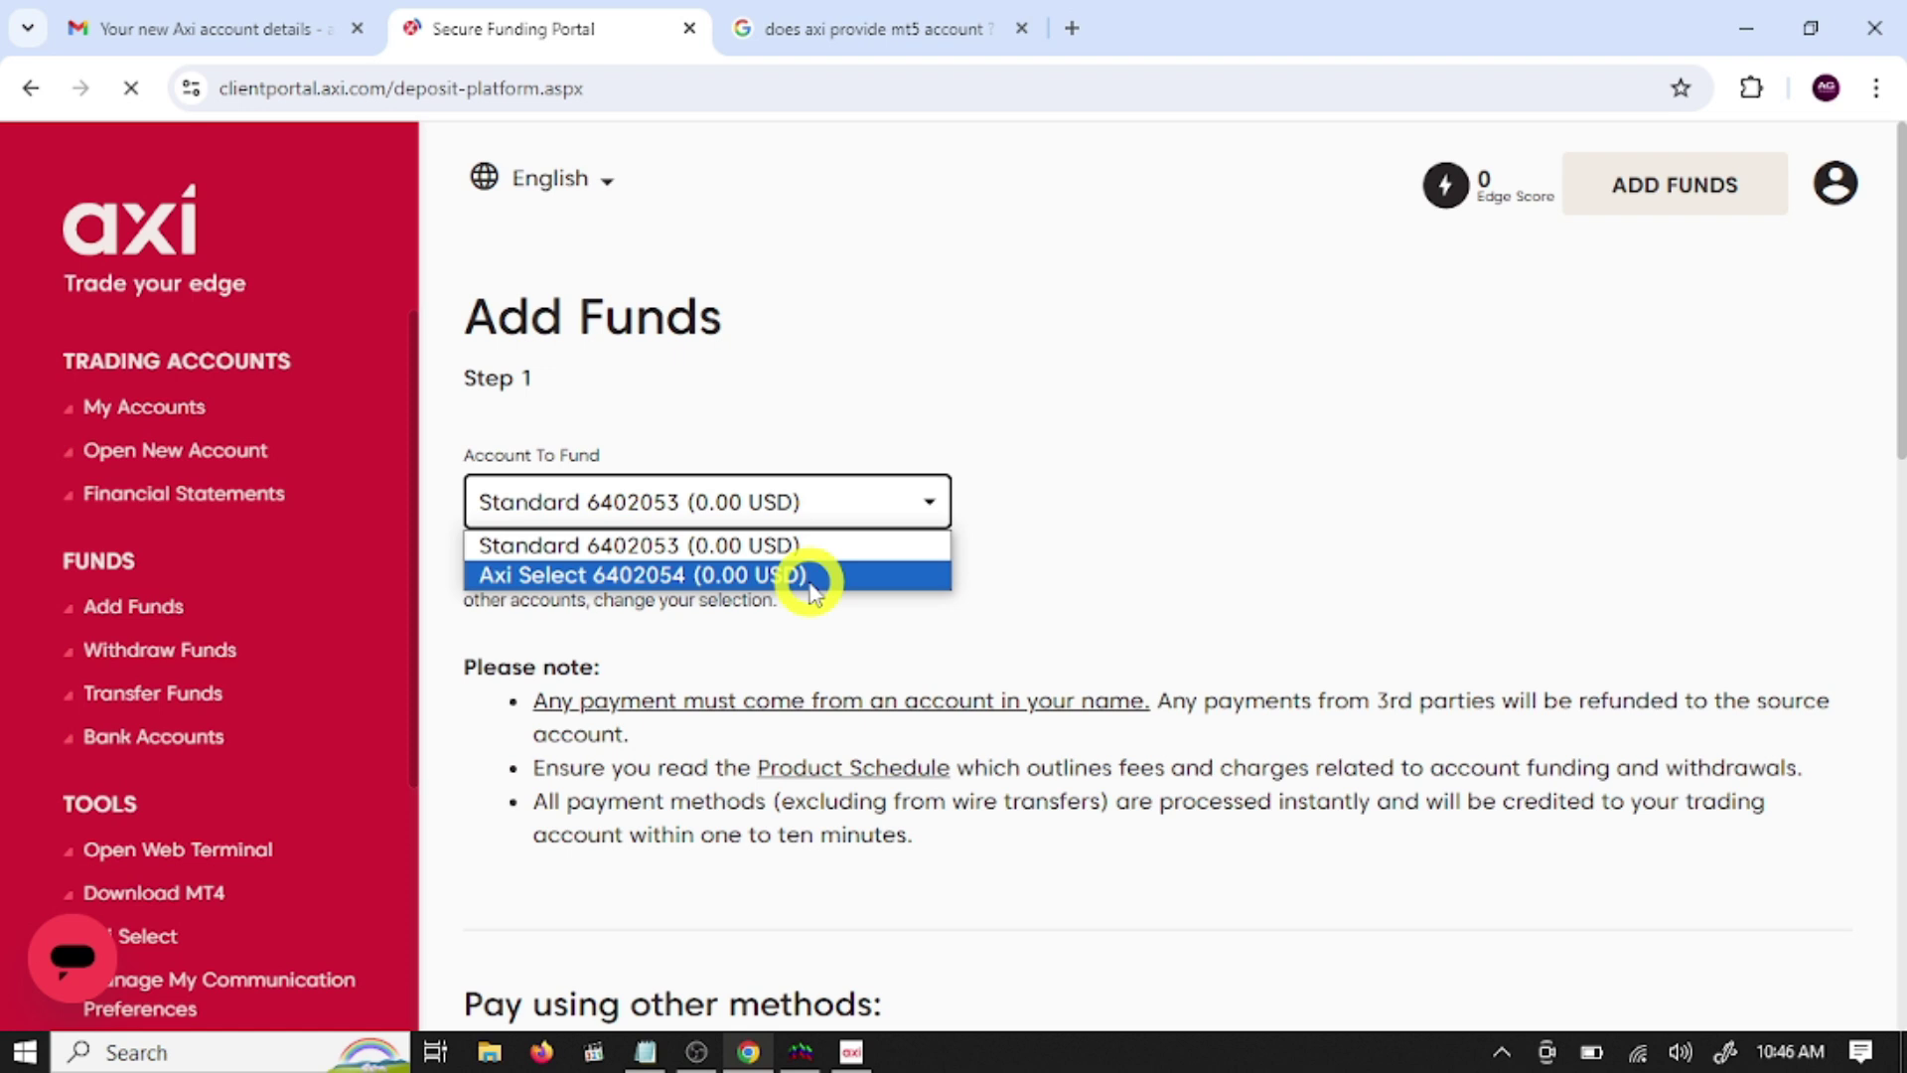
pyautogui.click(856, 547)
pyautogui.scroll(-4, 1207, 576)
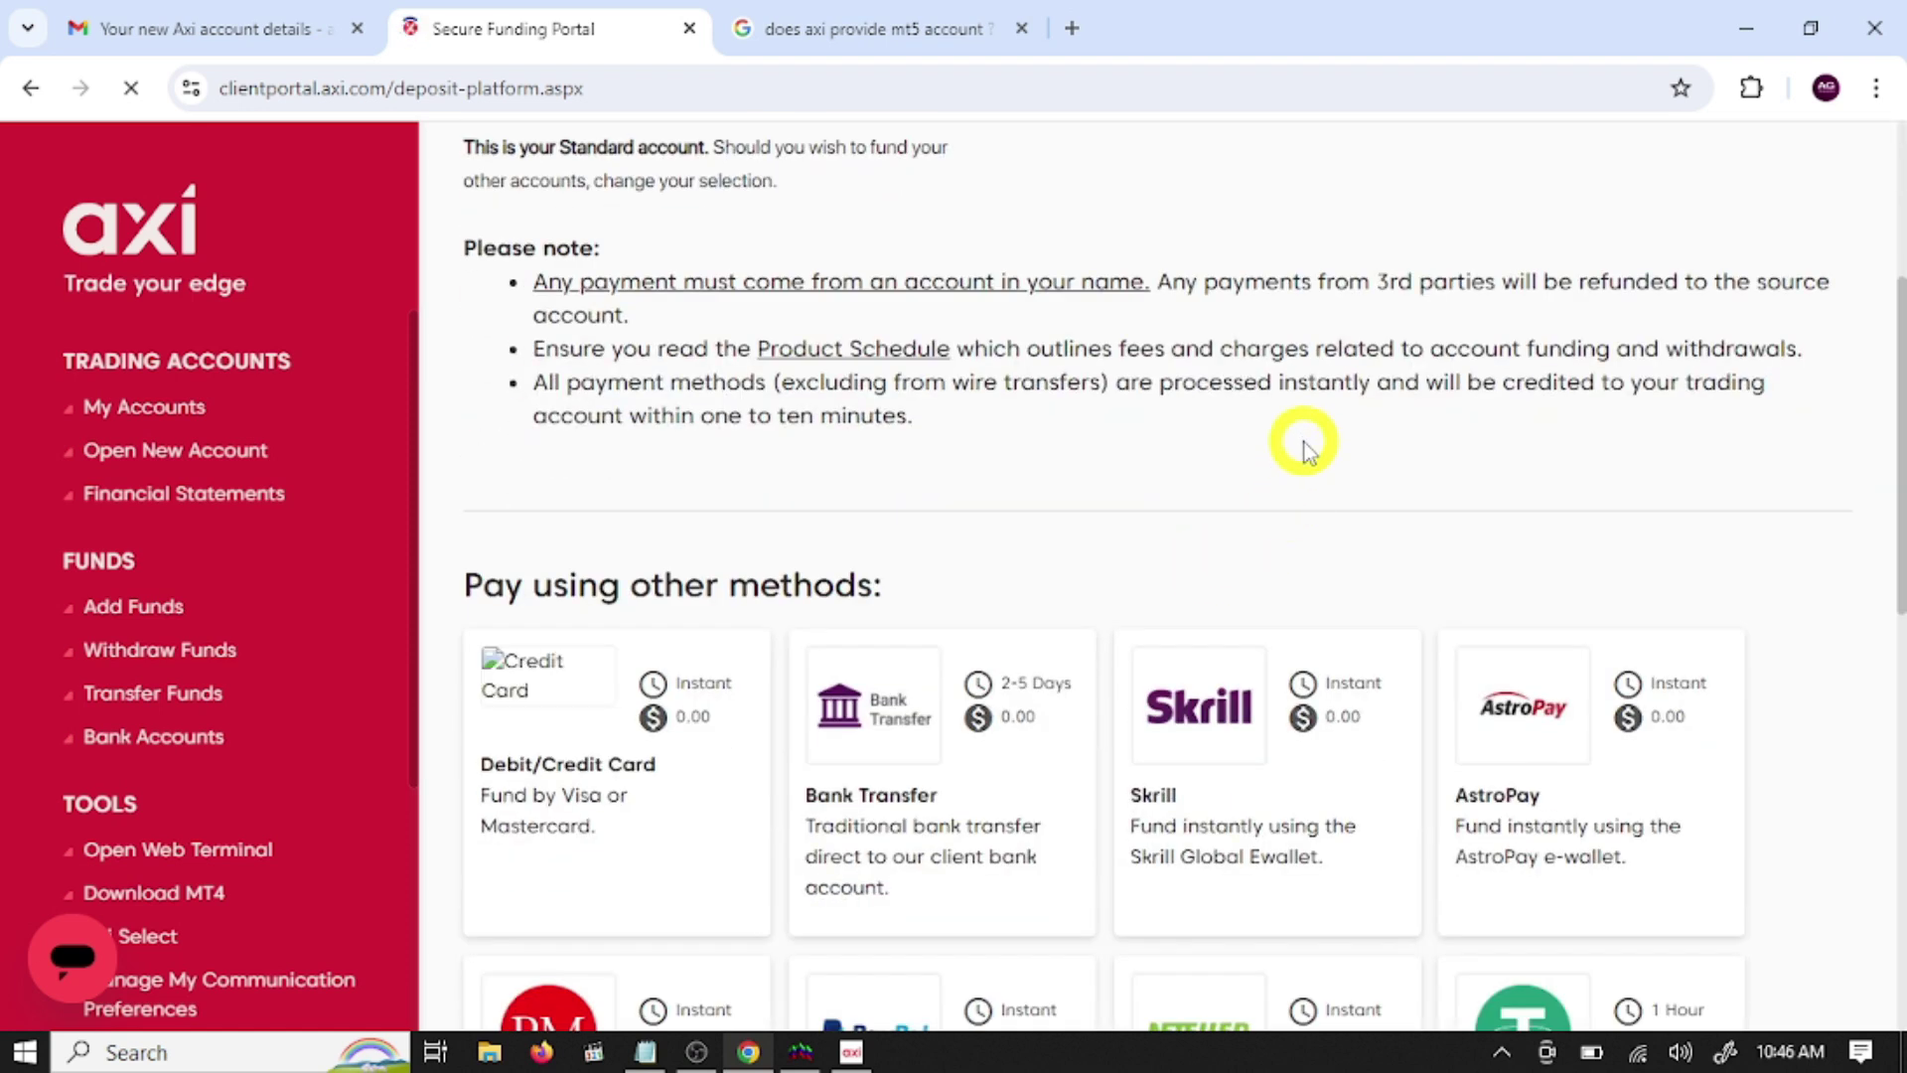
pyautogui.scroll(-3, 1304, 447)
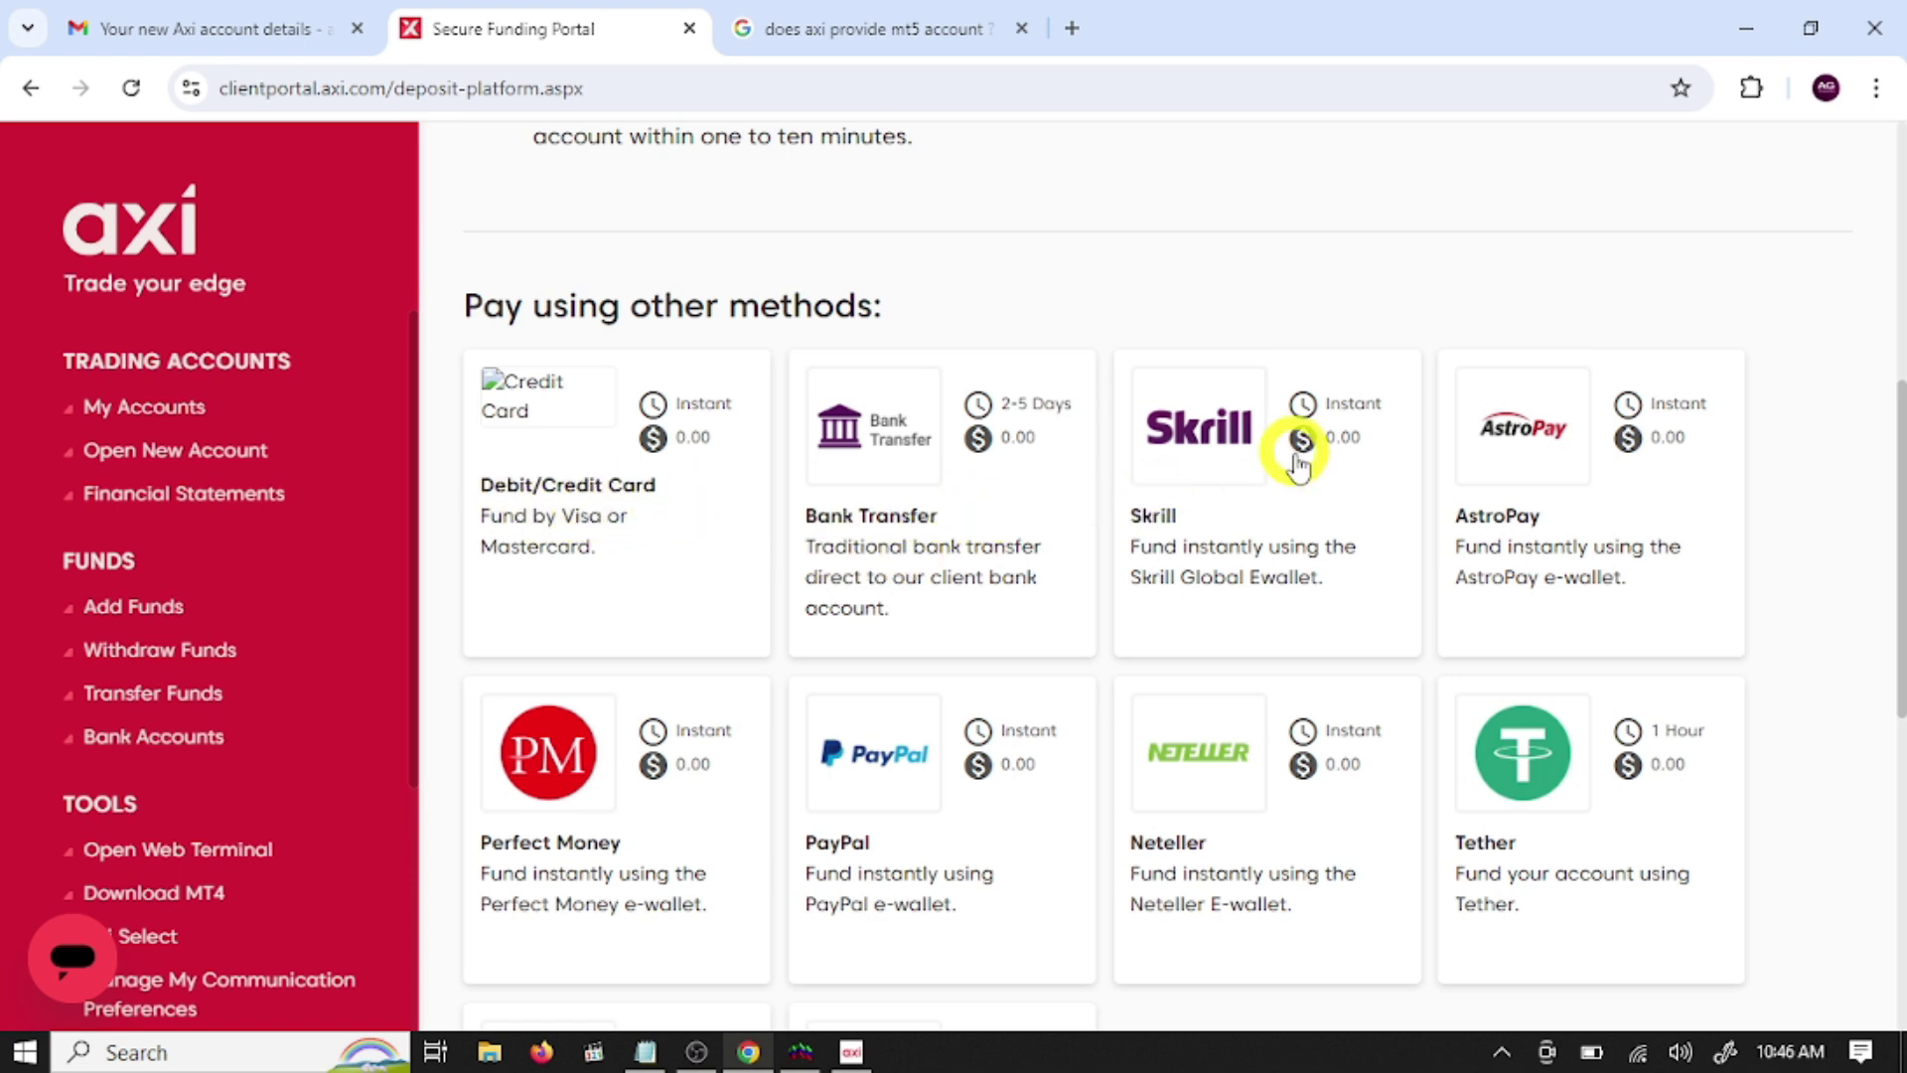
pyautogui.moveTo(1649, 467)
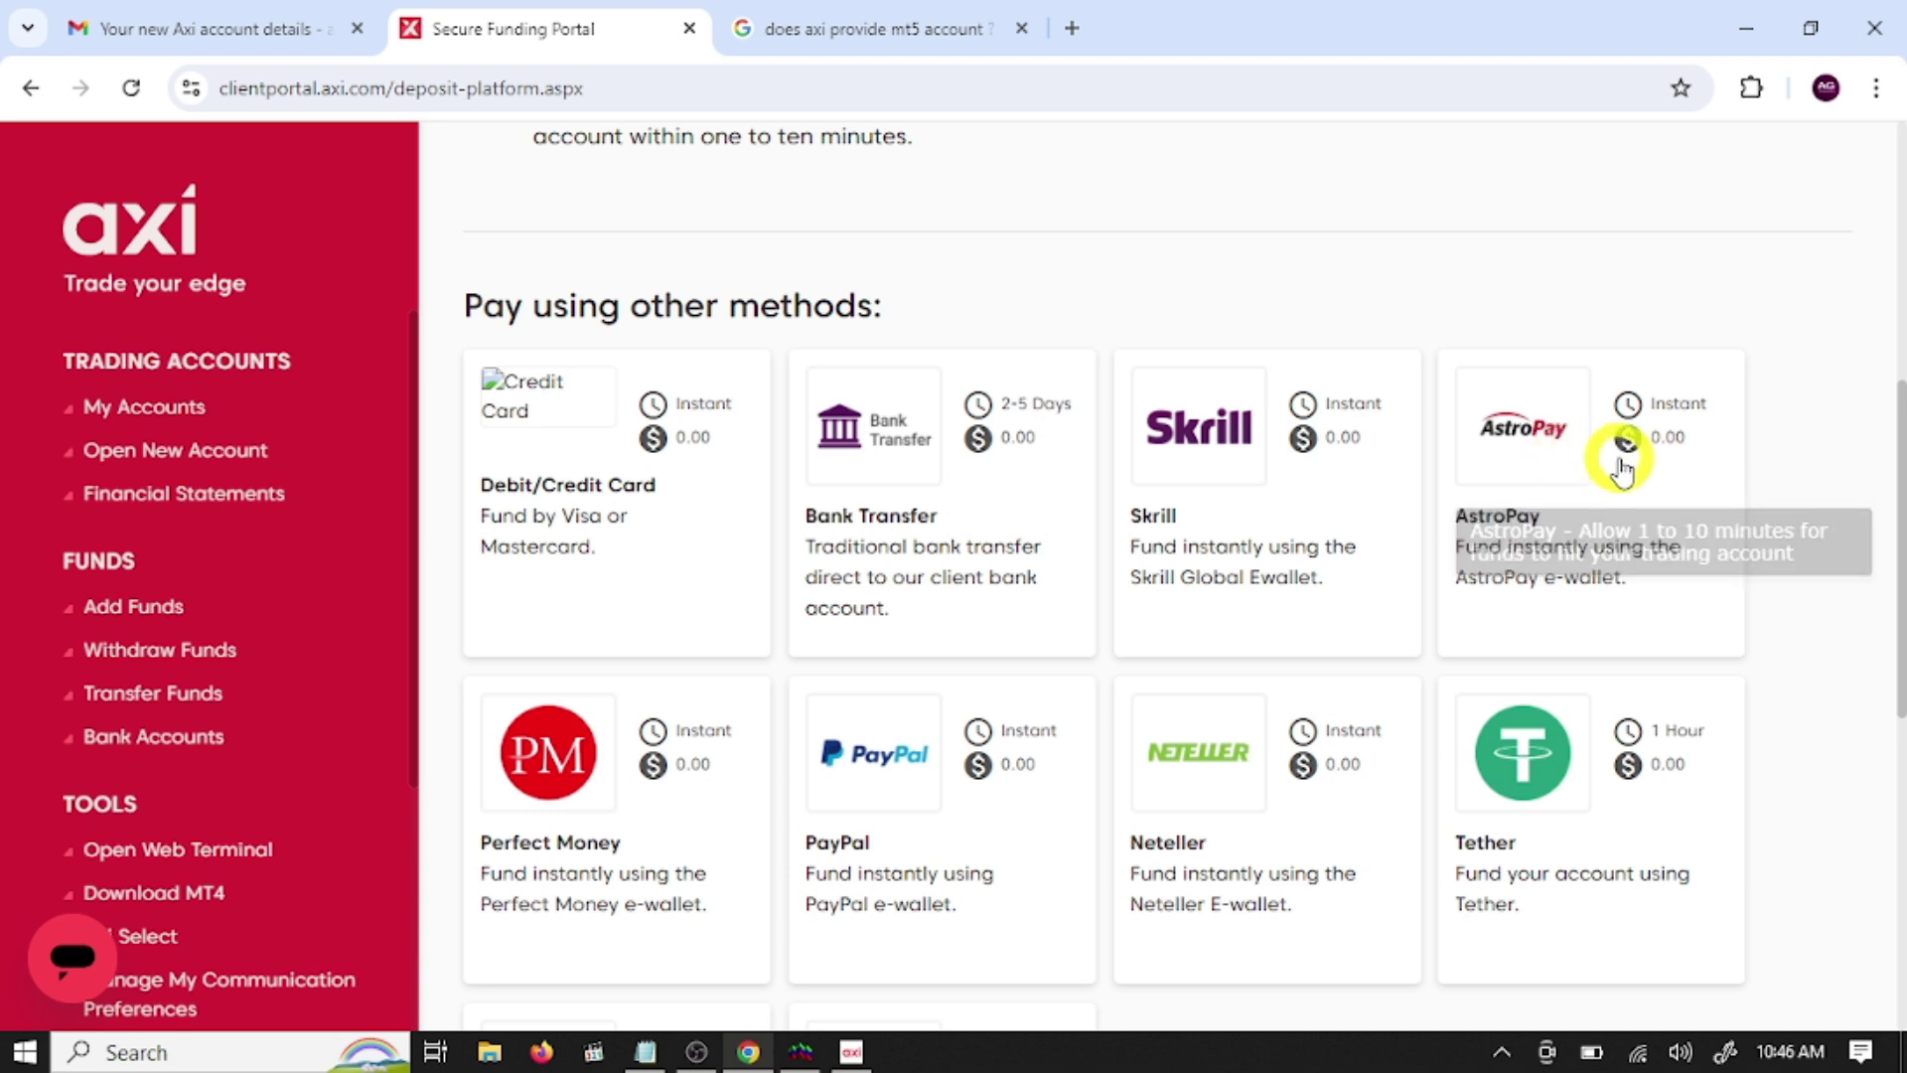
pyautogui.scroll(-1, 716, 685)
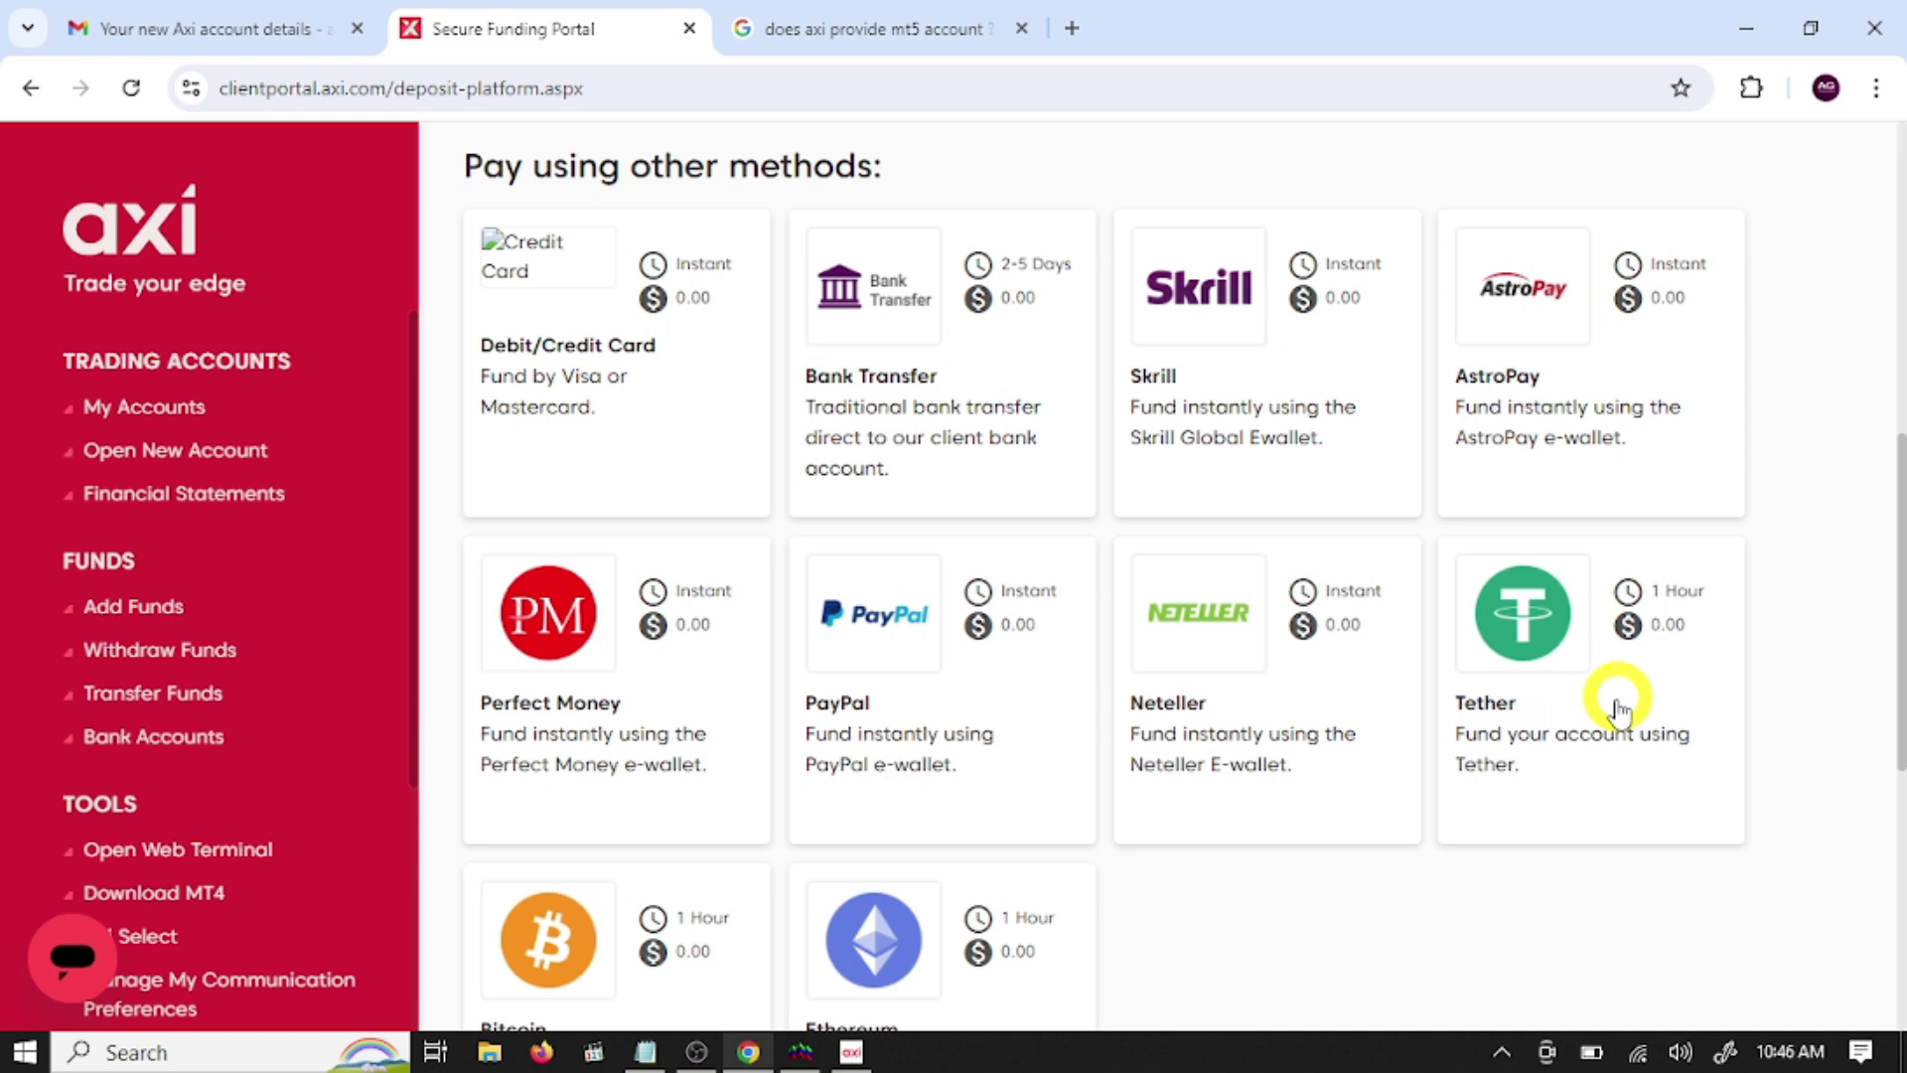
pyautogui.scroll(-2, 1549, 720)
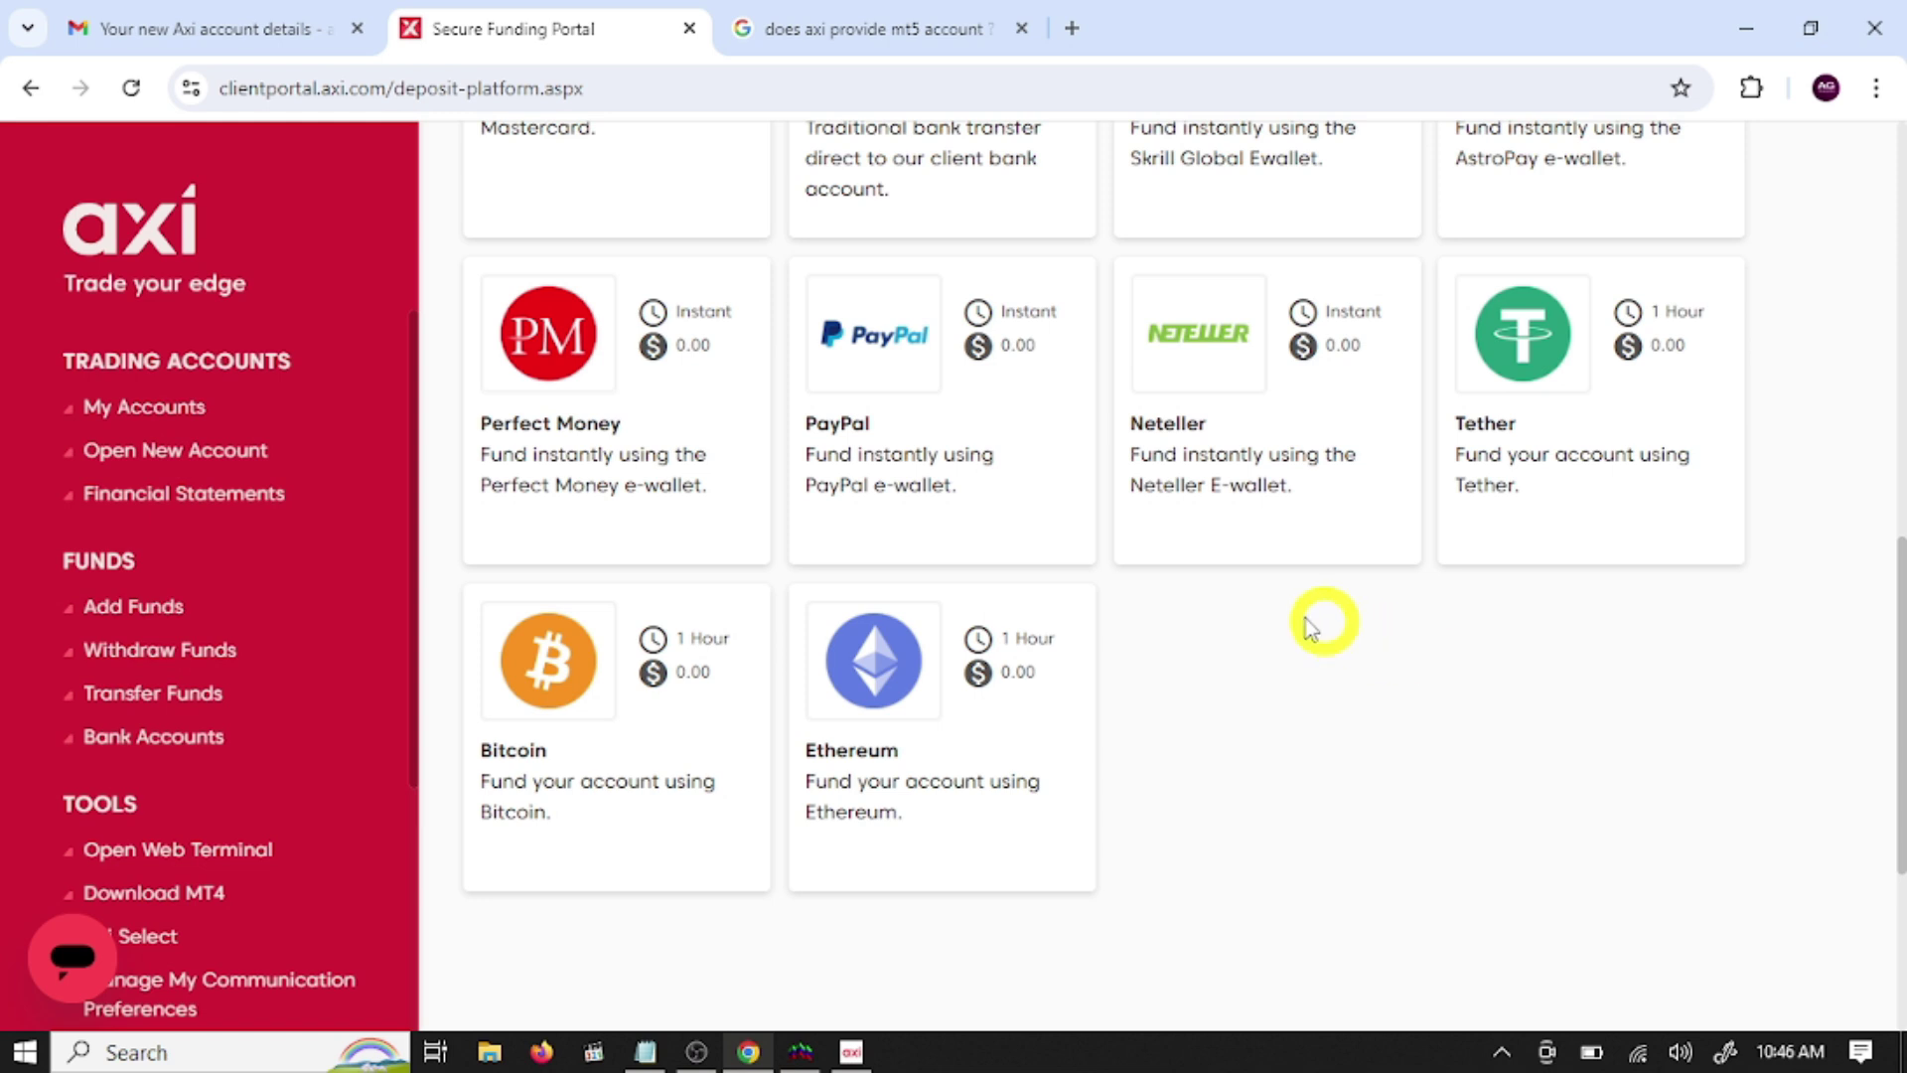
pyautogui.click(1073, 28)
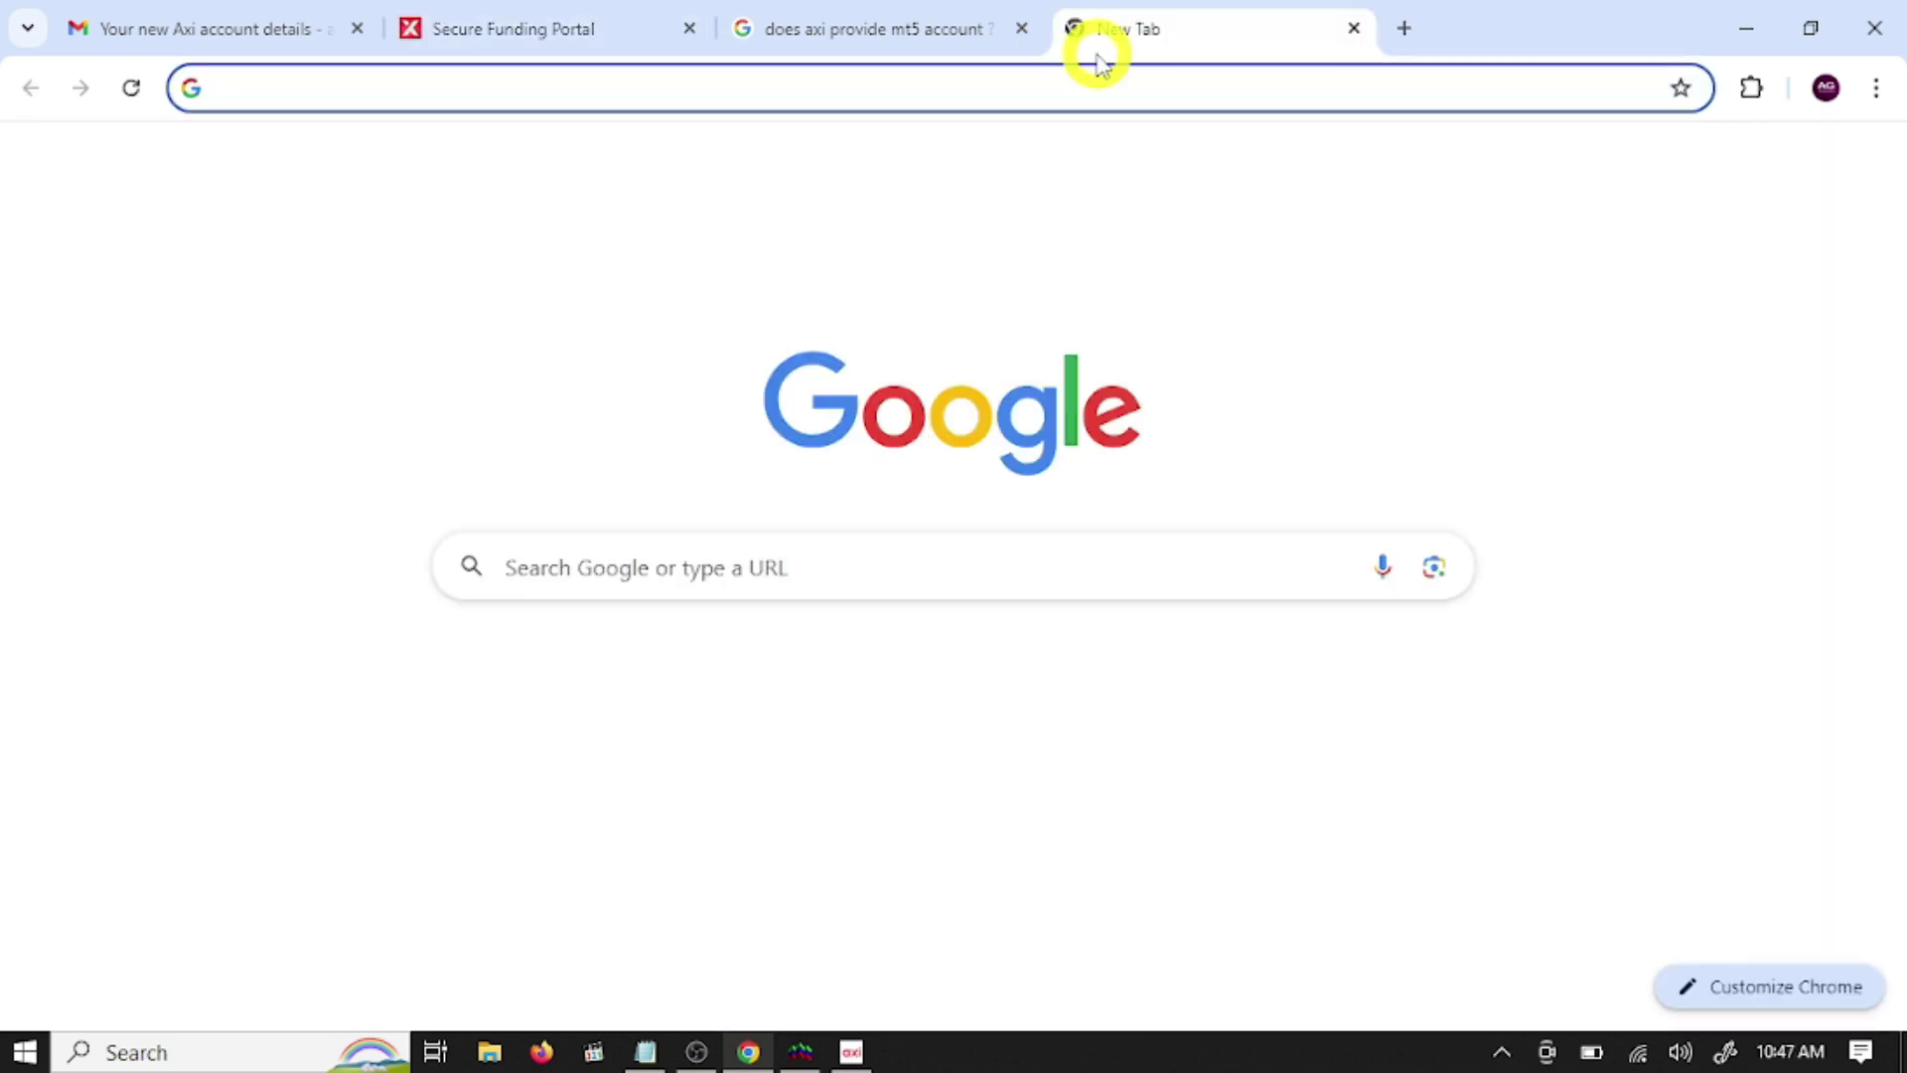